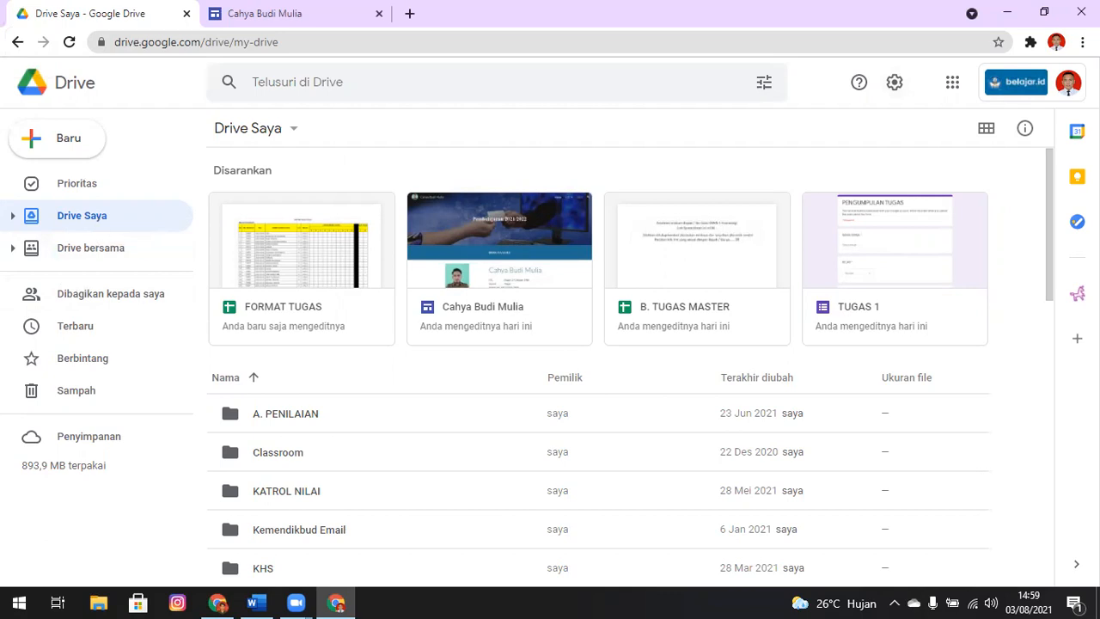
Open the KOMPUTER DAN JARINGAN DASAR folder inside MEDIA PEMBELAJARAN 2021/2022
{"action": "left_click_drag", "start_coordinate": [1052, 168], "coordinate": [1050, 271]}
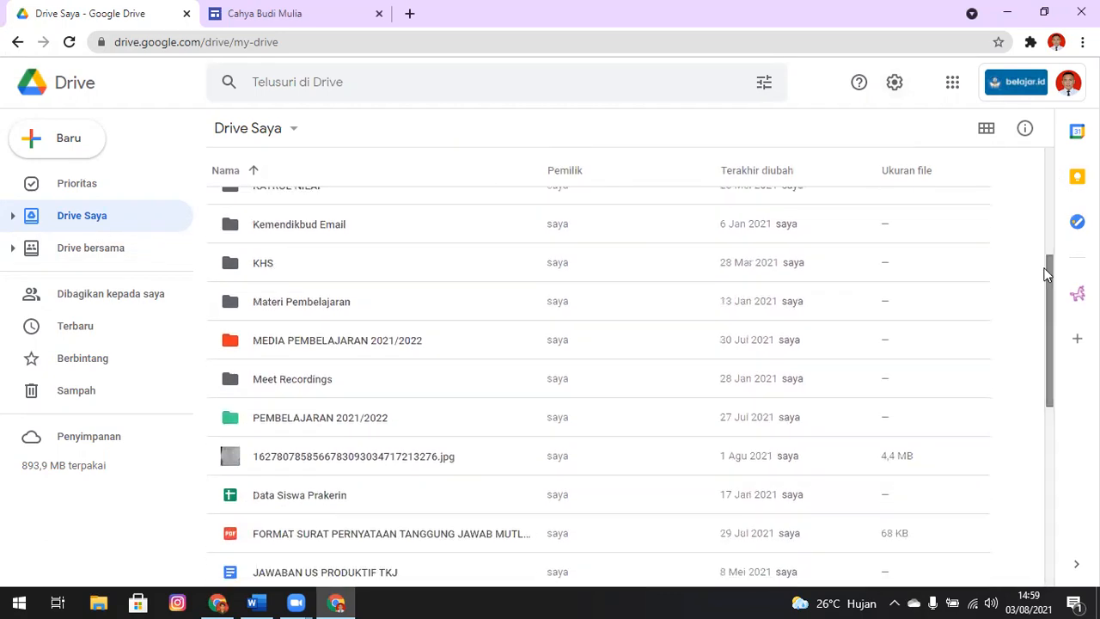
{"action": "left_click", "coordinate": [299, 348]}
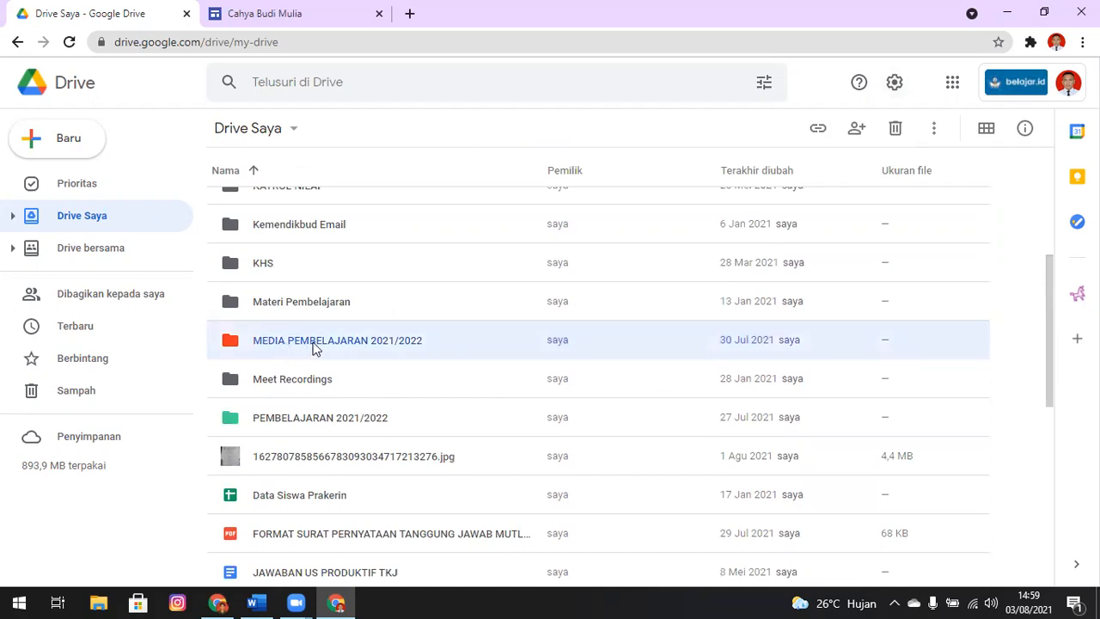
{"action": "double_click", "coordinate": [313, 347]}
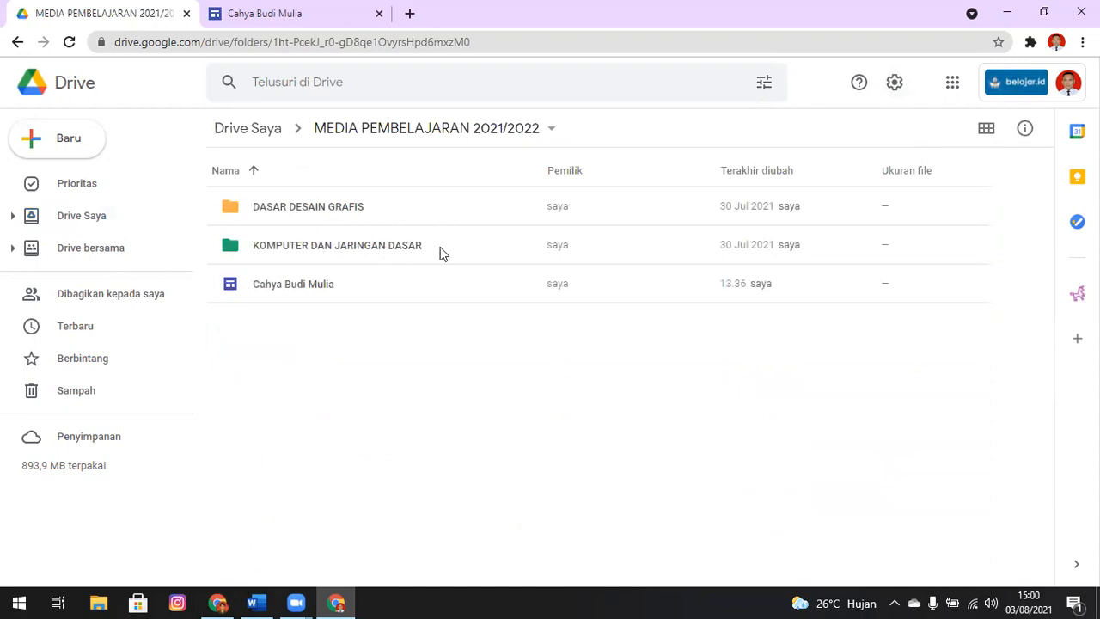
{"action": "double_click", "coordinate": [370, 246]}
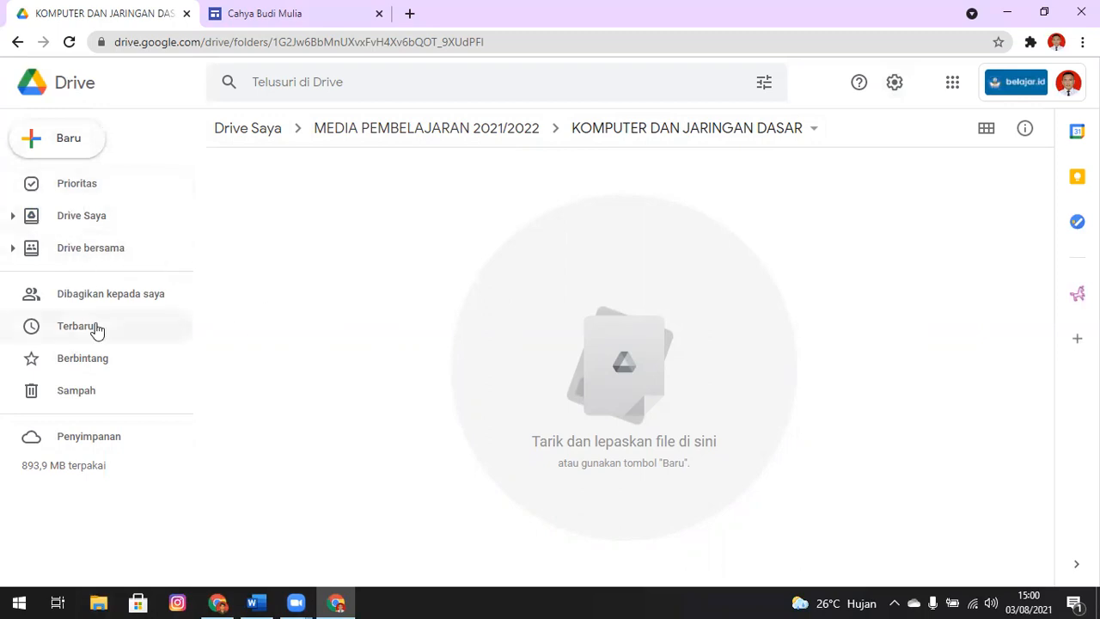
Copy the Google Sheets export link from the Word document and open it in a new Chrome tab to download the spreadsheet
{"action": "left_click", "coordinate": [252, 602]}
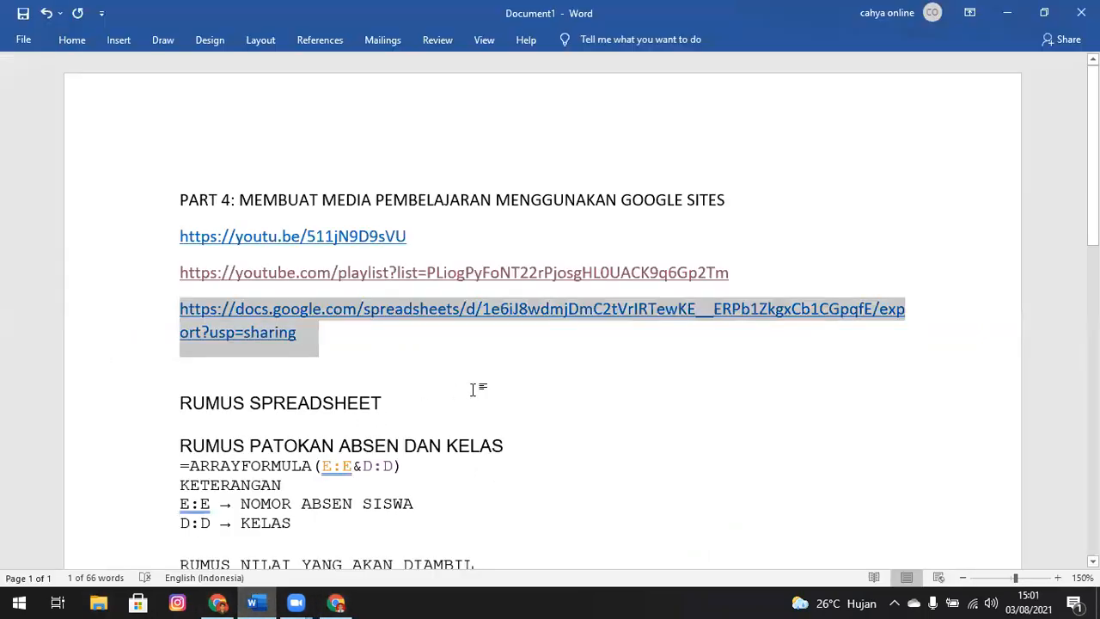
{"action": "left_click_drag", "start_coordinate": [308, 337], "coordinate": [179, 314]}
{"action": "key", "text": "ctrl+c"}
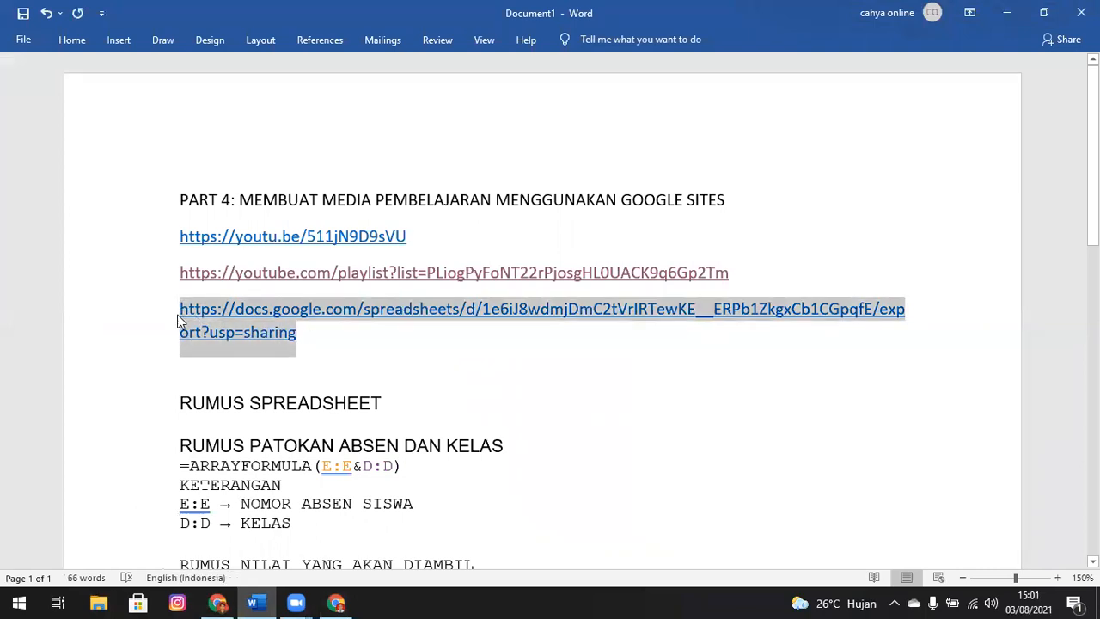
{"action": "key", "text": "alt+Tab"}
{"action": "key", "text": "ctrl+t"}
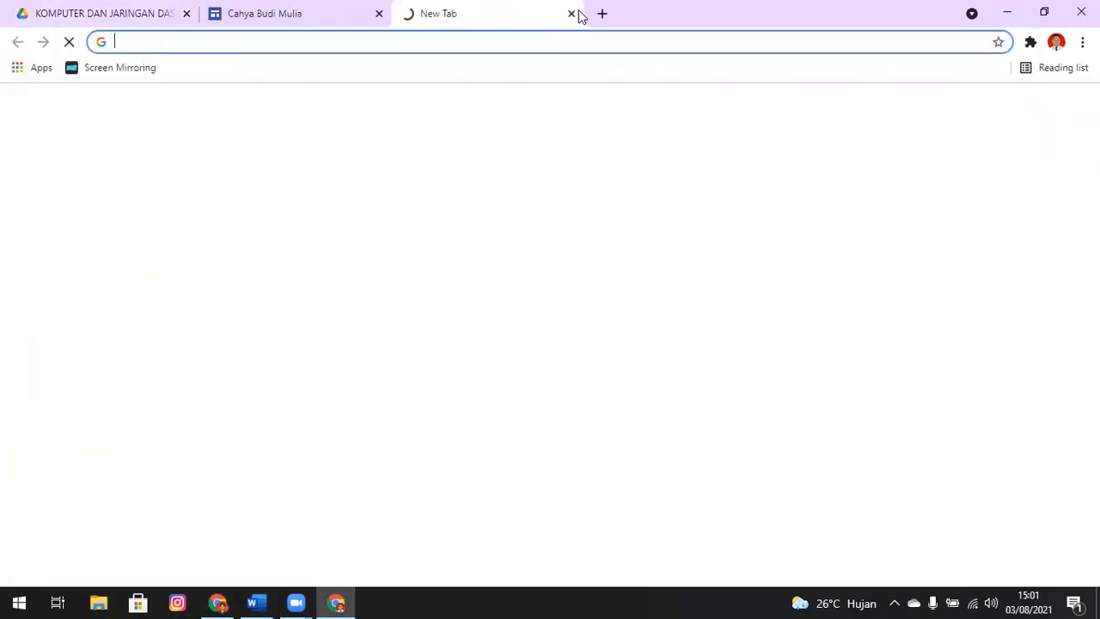
{"action": "key", "text": "ctrl+v"}
{"action": "key", "text": "Return"}
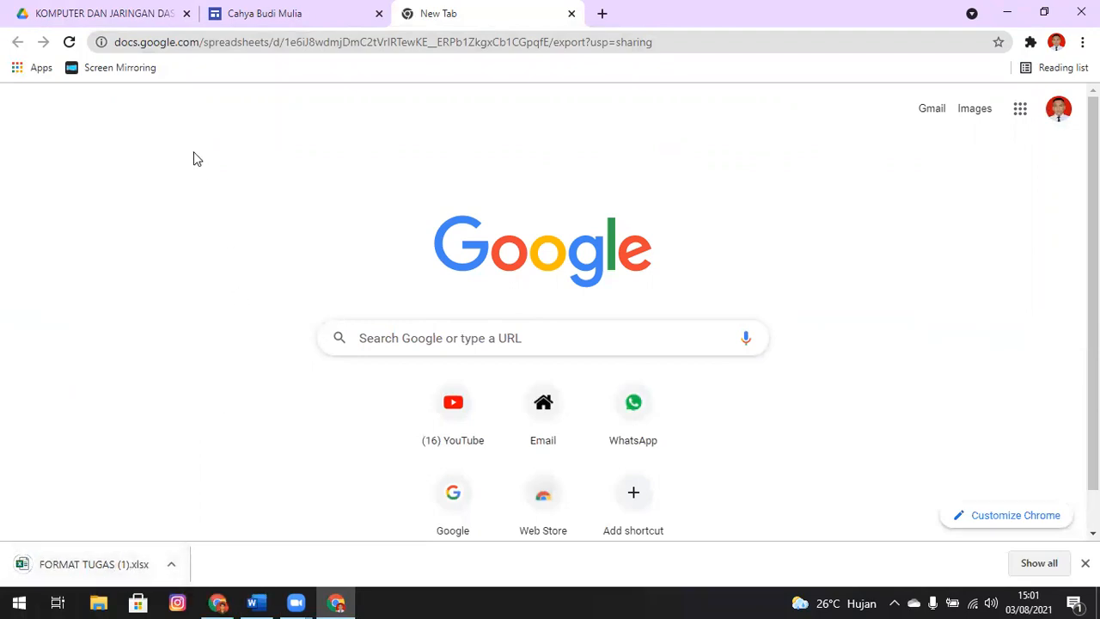
Switch back to the KOMPUTER DAN JARINGAN DASAR Drive folder in Chrome
{"action": "key", "text": "alt+Tab"}
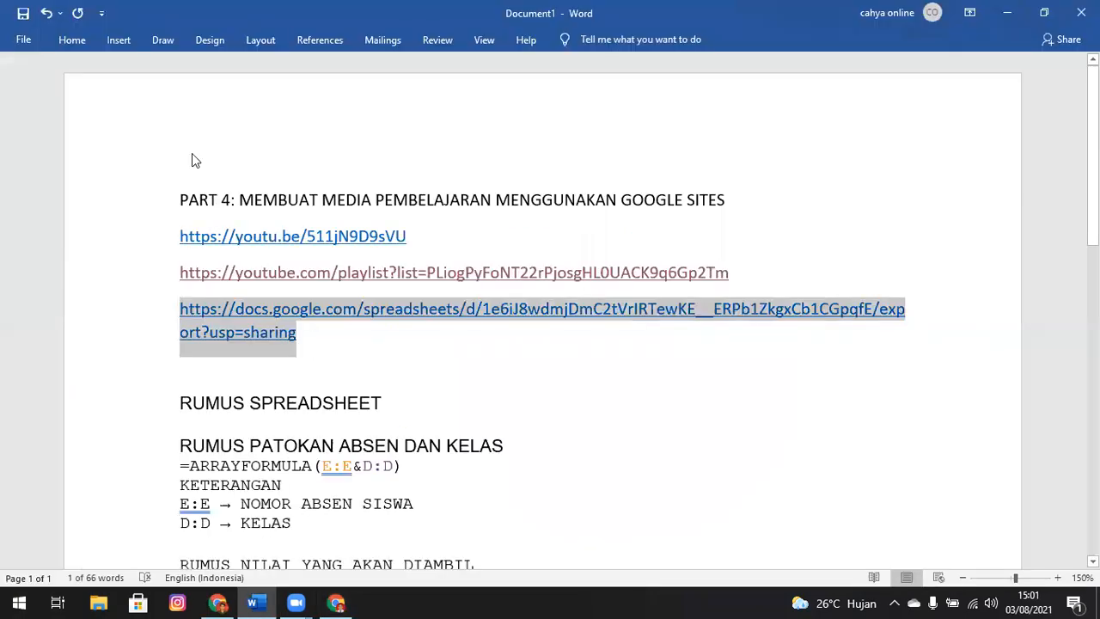
{"action": "key", "text": "alt+Tab"}
{"action": "key", "text": "alt+Tab"}
{"action": "key", "text": "alt+Tab"}
{"action": "key", "text": "alt+Tab"}
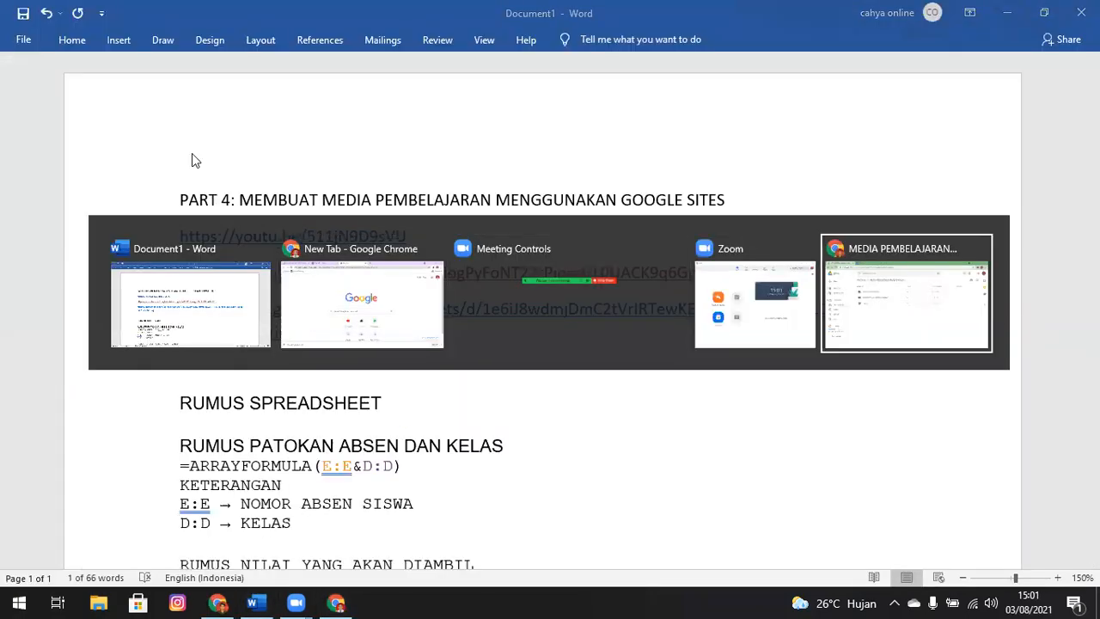
{"action": "key", "text": "alt+Tab"}
{"action": "key", "text": "alt+Tab"}
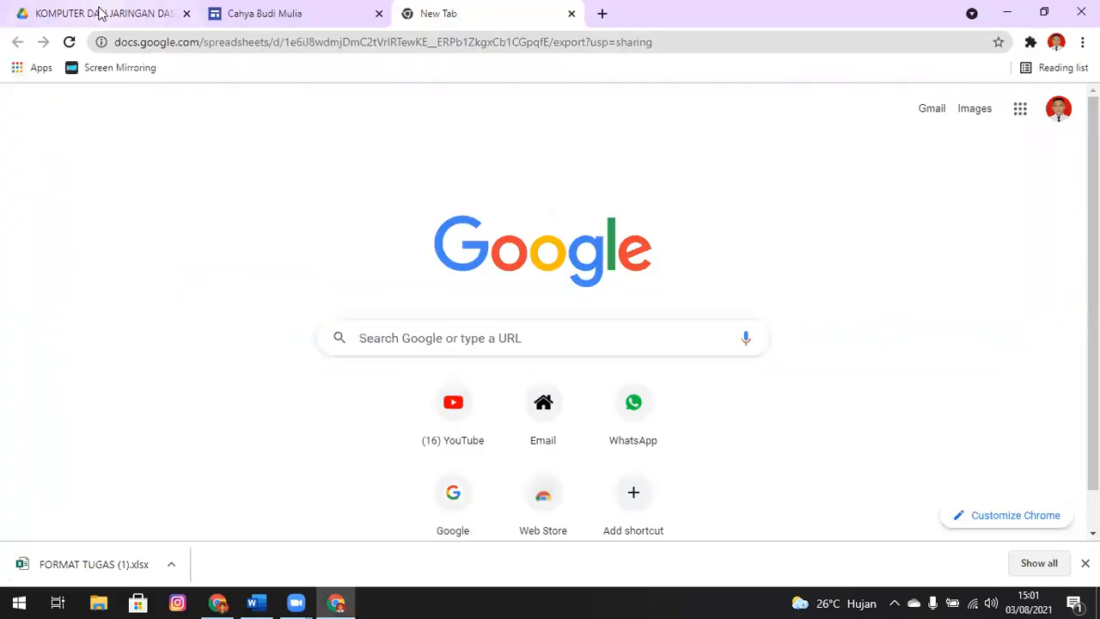
{"action": "left_click", "coordinate": [99, 13]}
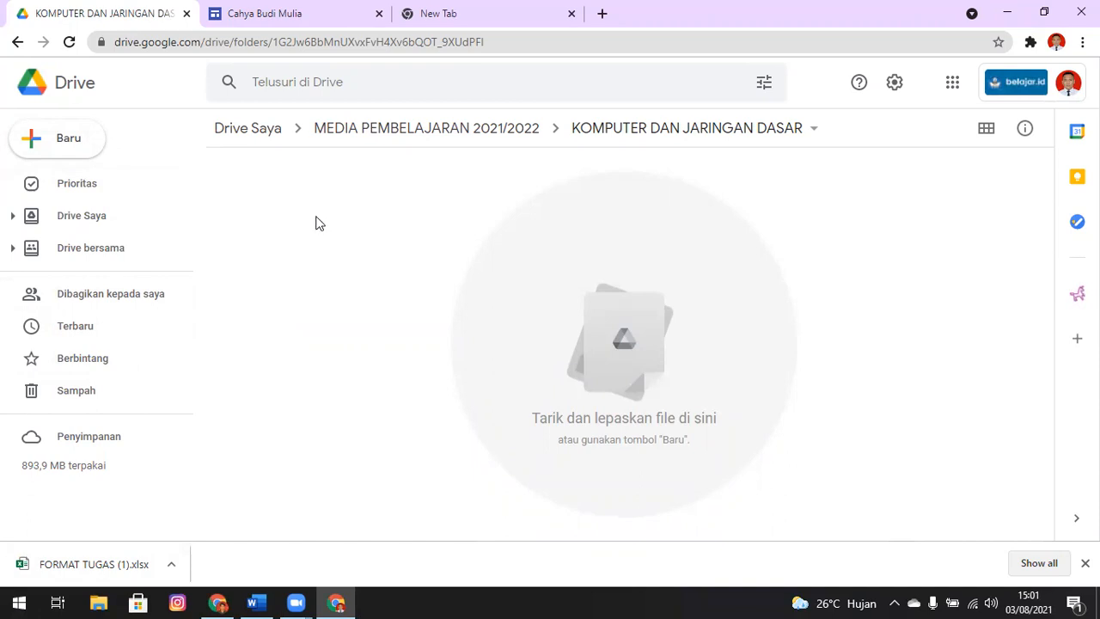
Turn off converting uploaded files to the Google Docs editor format in the Drive settings
{"action": "left_click", "coordinate": [894, 86]}
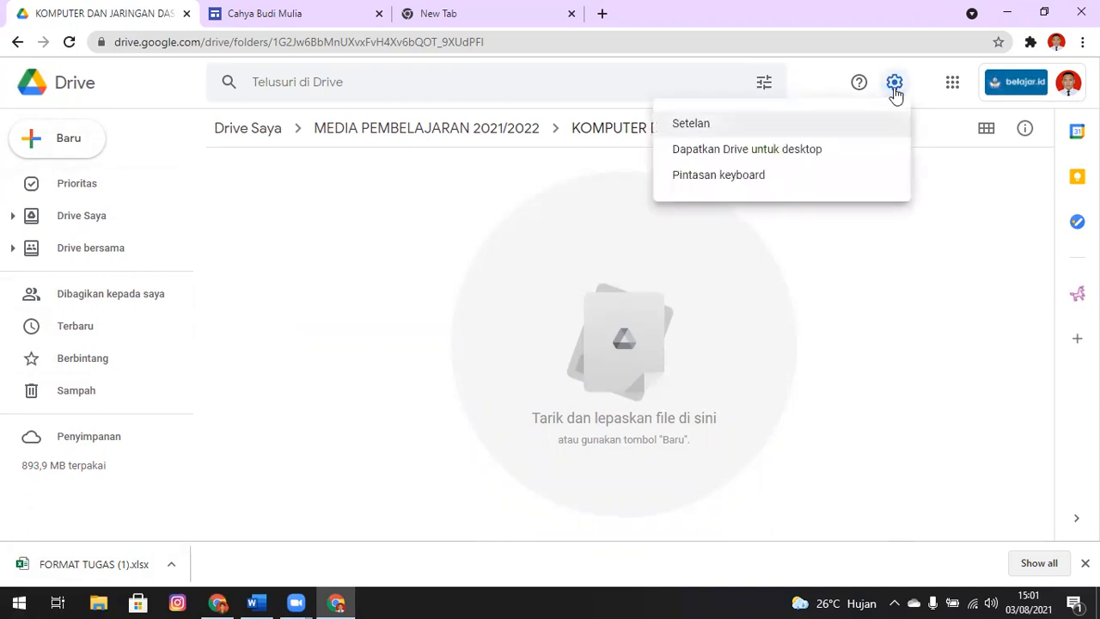
{"action": "left_click", "coordinate": [713, 127]}
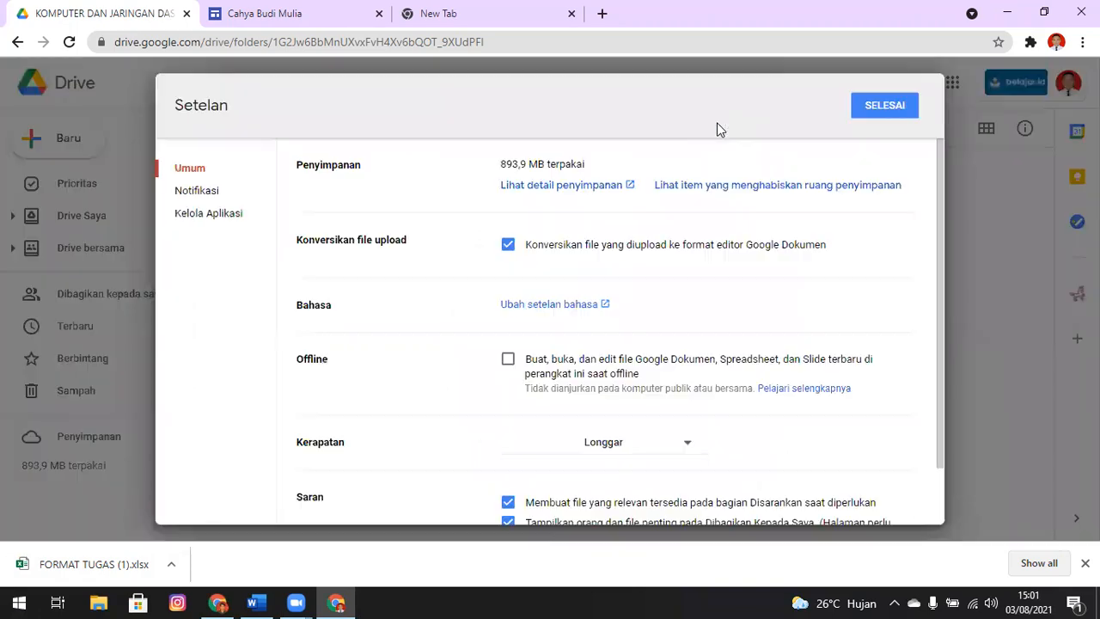
{"action": "left_click", "coordinate": [507, 247]}
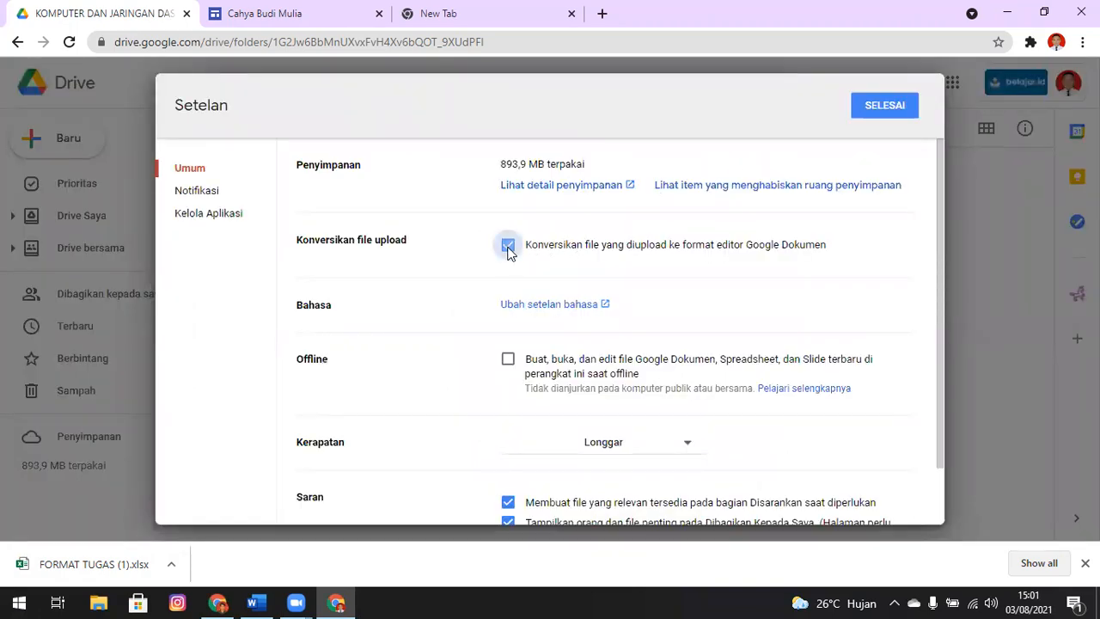
{"action": "left_click", "coordinate": [885, 106]}
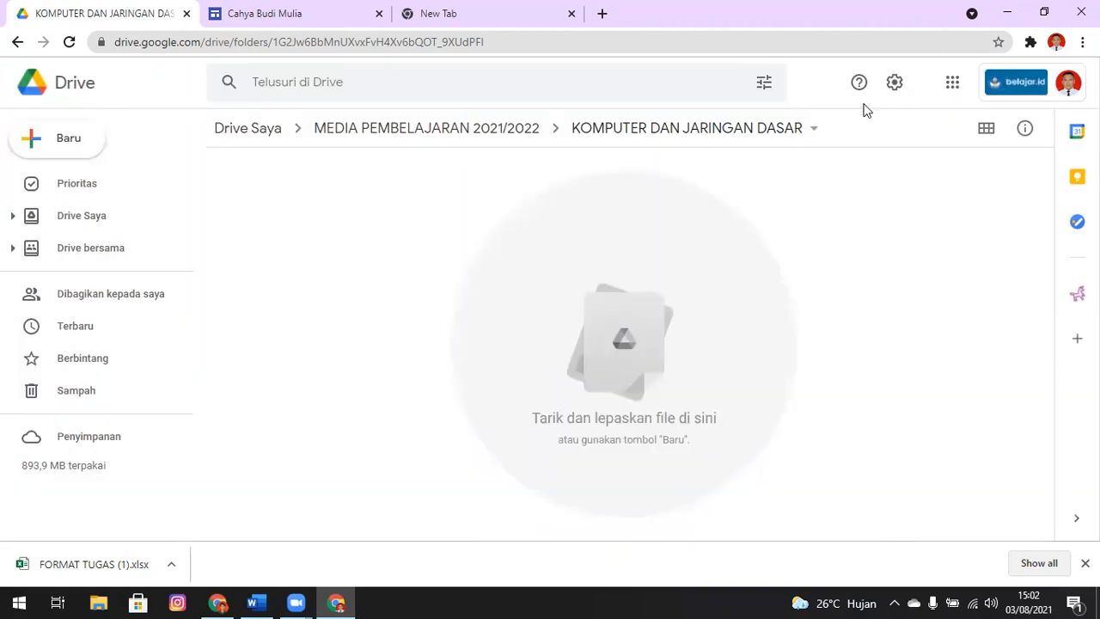
Upload the Excel file FORMAT TUGAS from Downloads to the folder without conversion
{"action": "left_click", "coordinate": [40, 142]}
{"action": "left_click", "coordinate": [91, 180]}
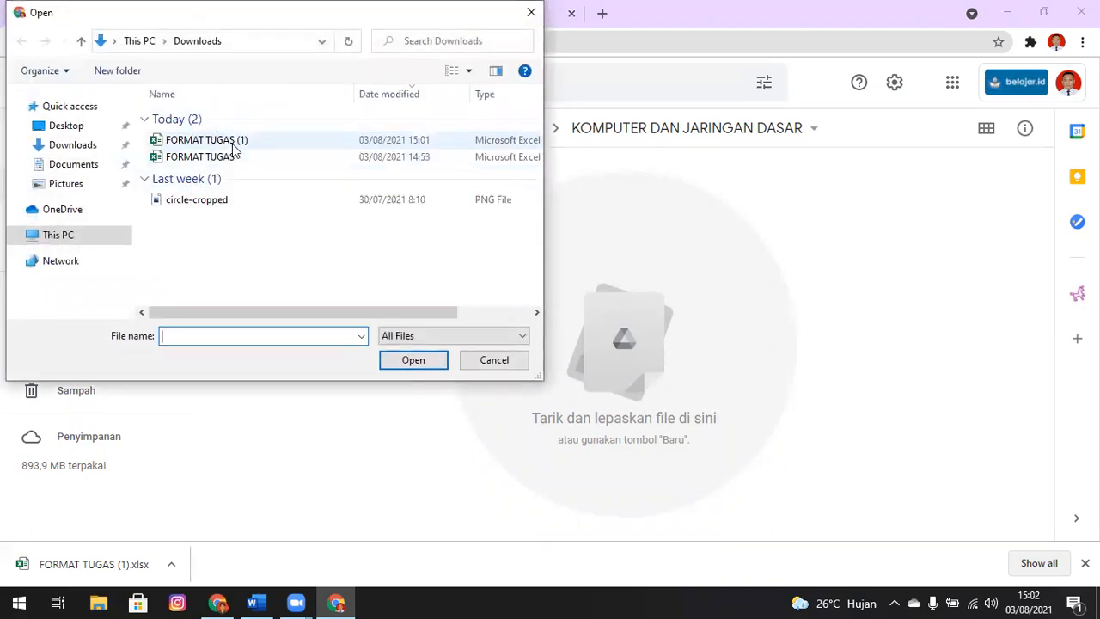
{"action": "left_click", "coordinate": [225, 158]}
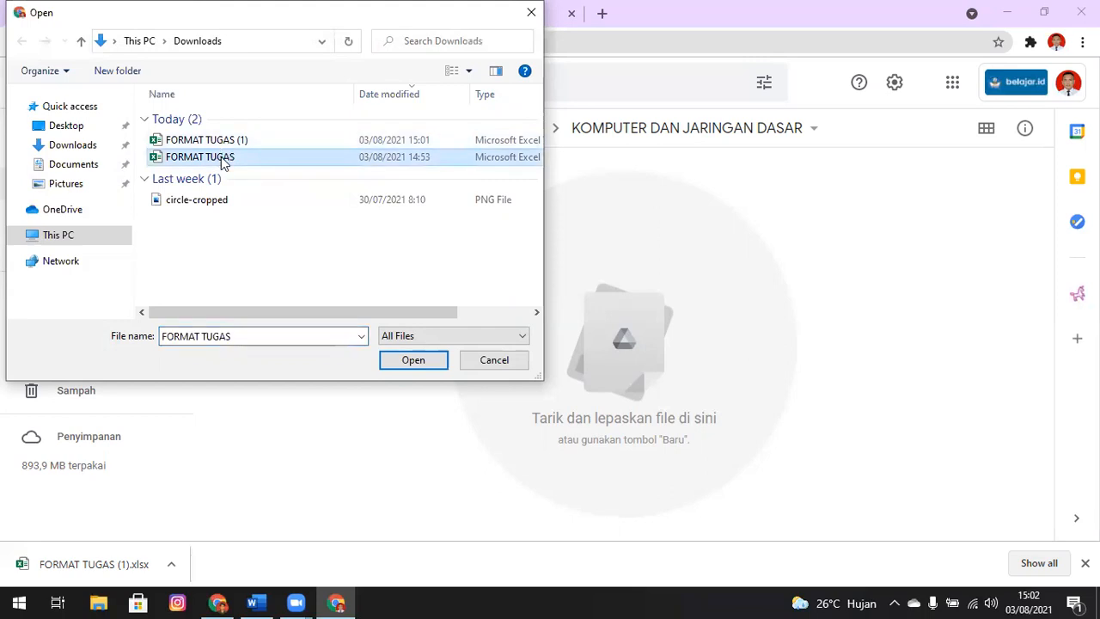
{"action": "left_click", "coordinate": [421, 362]}
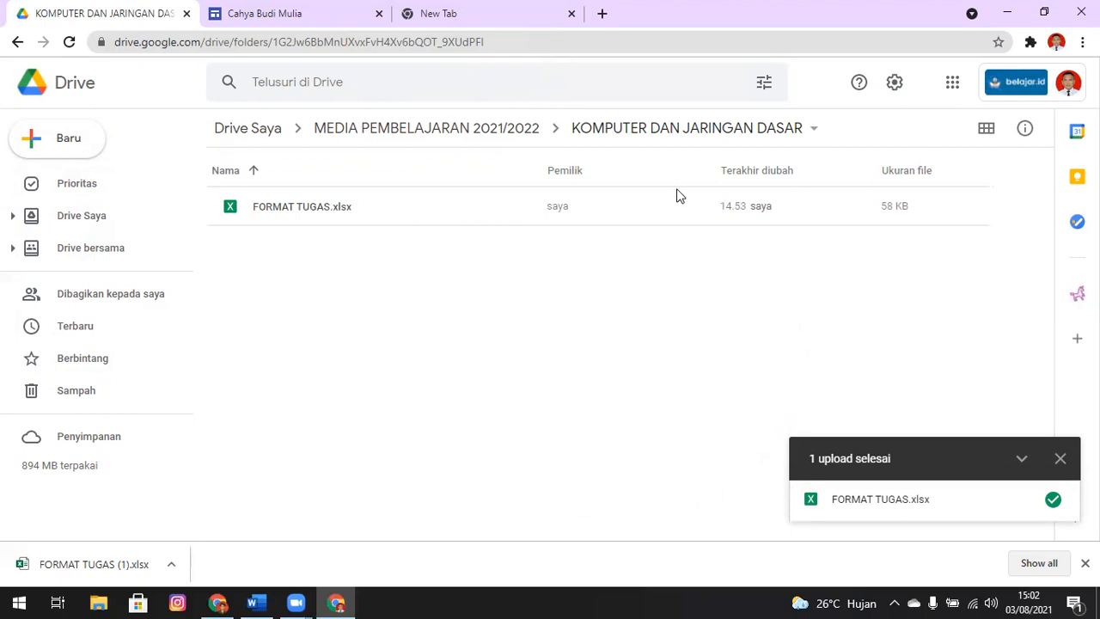
Turn converting uploaded files to the Google Docs editor format back on in the Drive settings
{"action": "left_click", "coordinate": [894, 86]}
{"action": "left_click", "coordinate": [693, 120]}
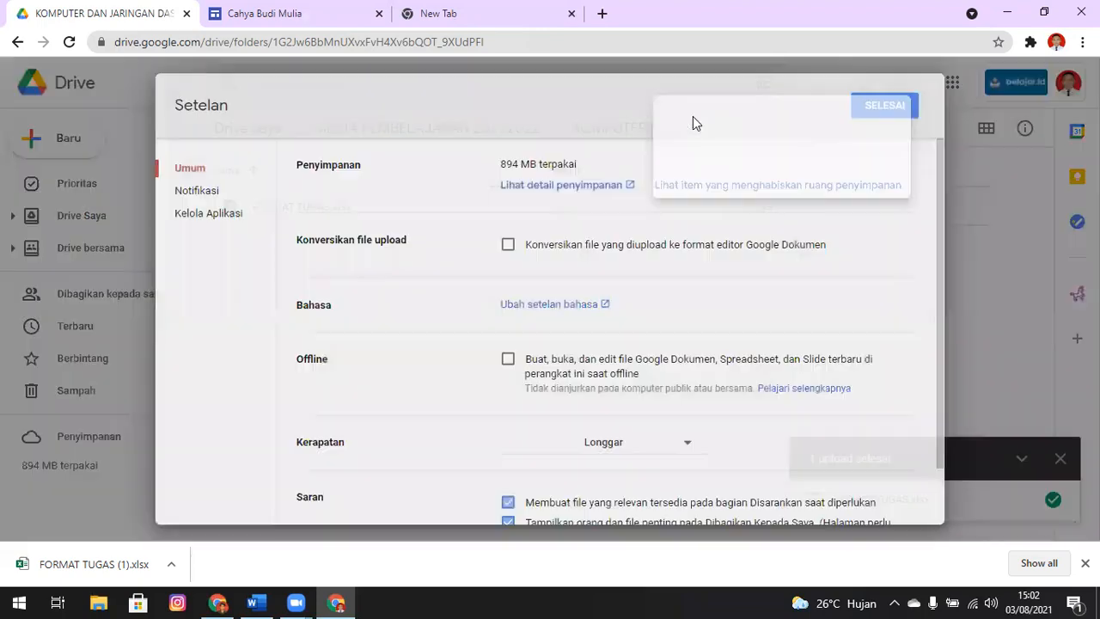
{"action": "left_click", "coordinate": [508, 245]}
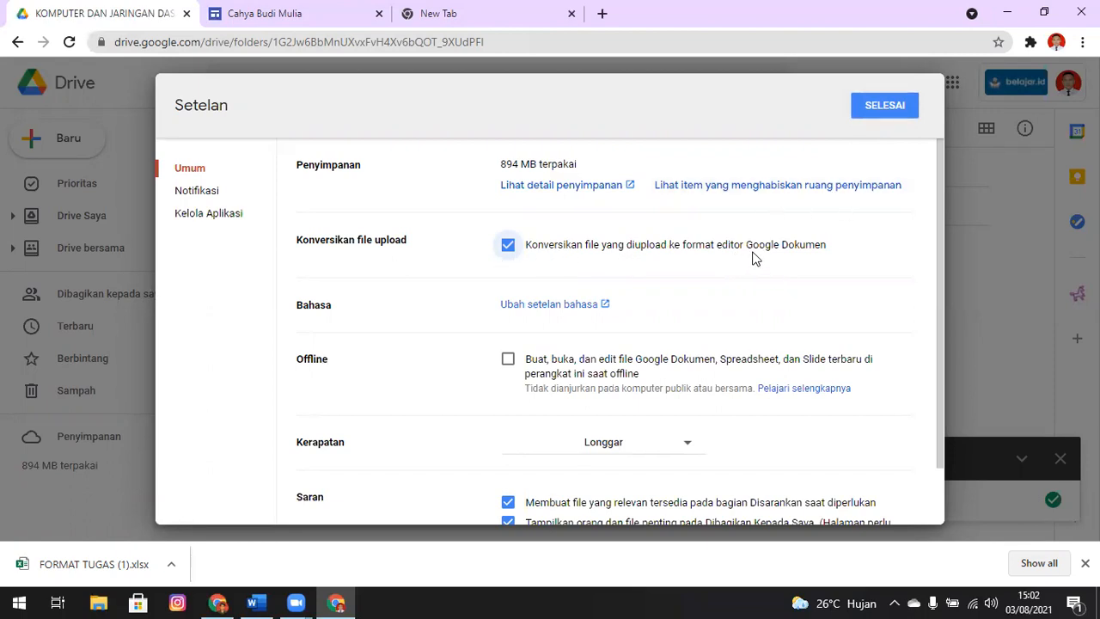
{"action": "left_click", "coordinate": [889, 112]}
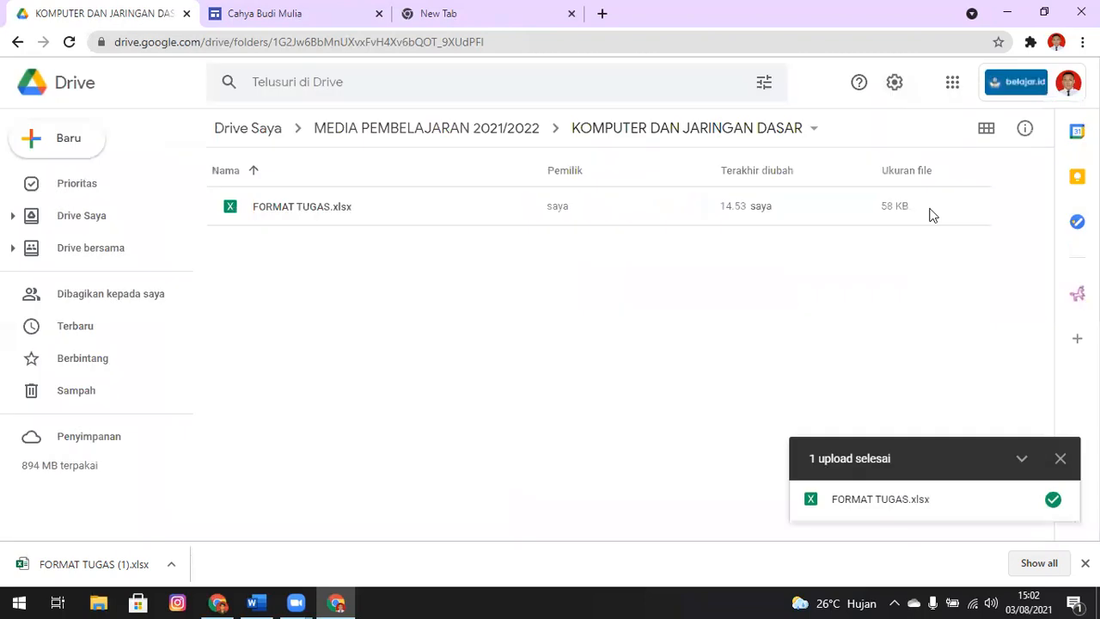
Upload the FORMAT TUGAS file from Downloads again, with conversion to the Google format enabled
{"action": "left_click", "coordinate": [32, 146]}
{"action": "left_click", "coordinate": [116, 182]}
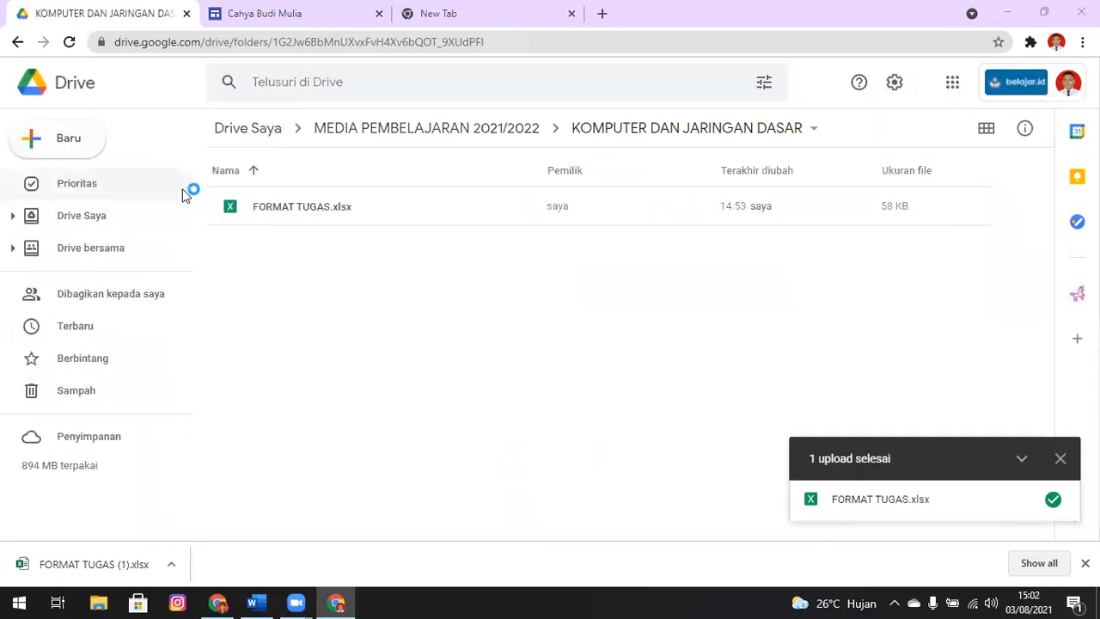
{"action": "left_click", "coordinate": [228, 158]}
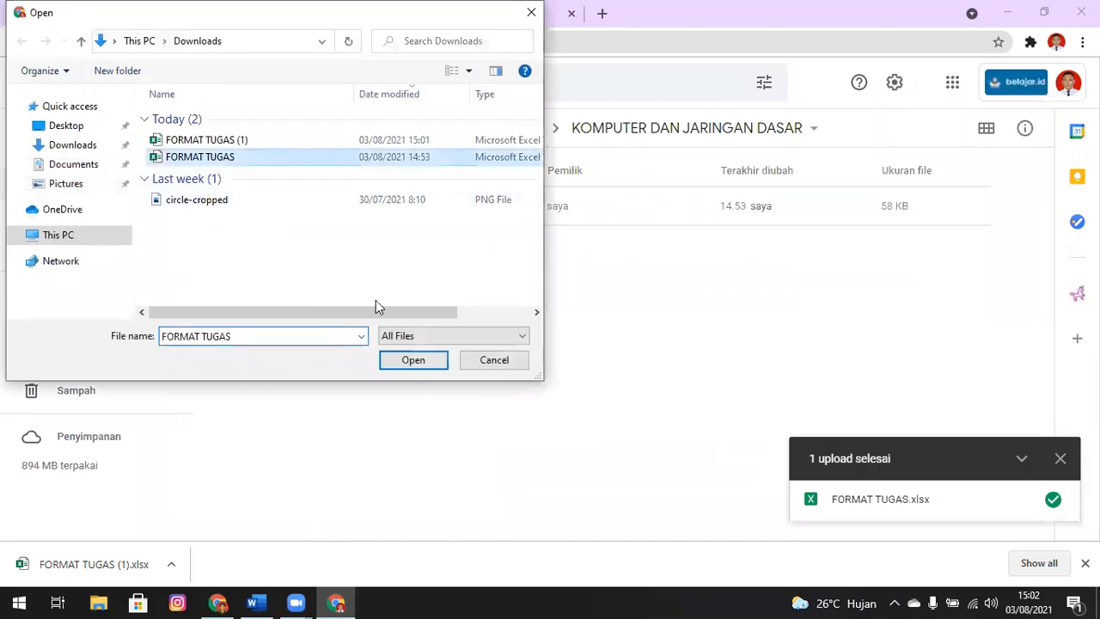
{"action": "left_click", "coordinate": [423, 364]}
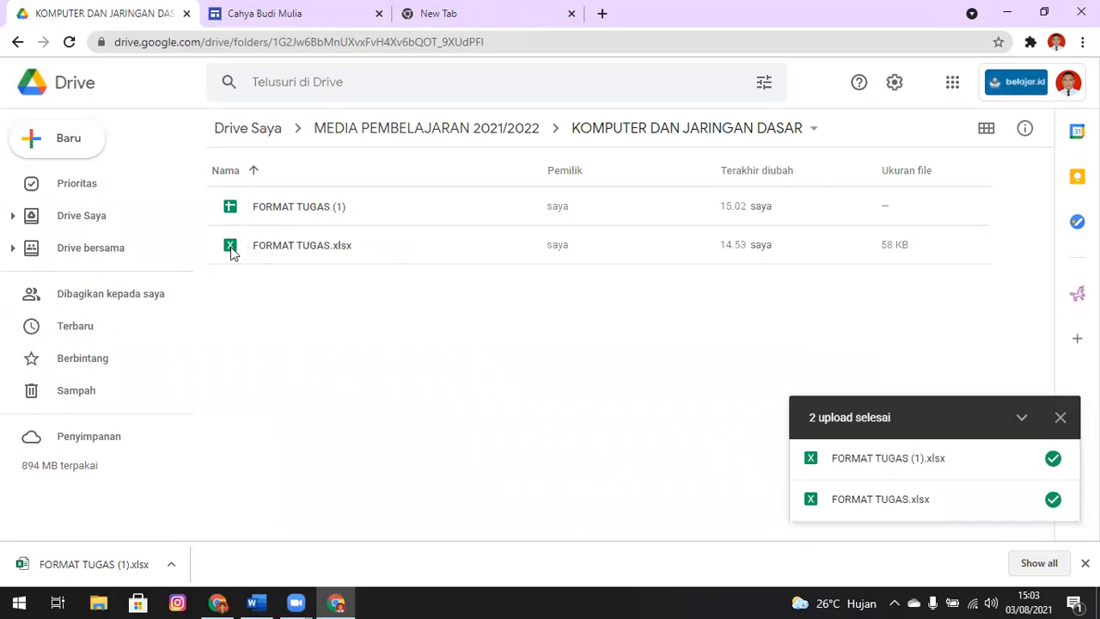
Review the upload conversion setting and move the unconverted FORMAT TUGAS.xlsx to the trash
{"action": "left_click", "coordinate": [446, 246]}
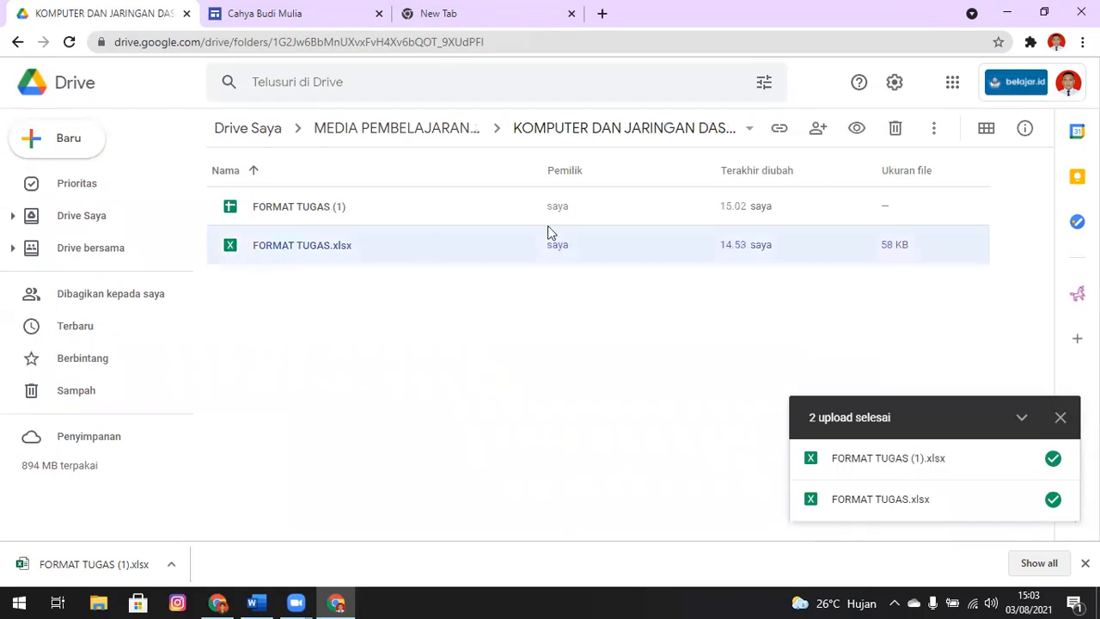
{"action": "left_click", "coordinate": [895, 86]}
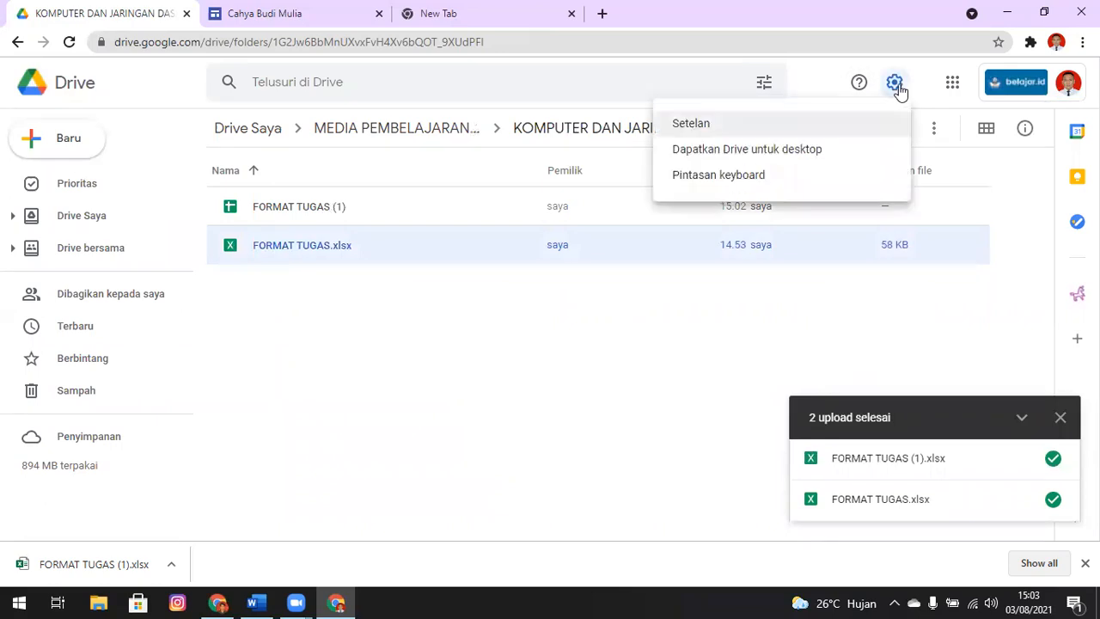
{"action": "left_click", "coordinate": [713, 129]}
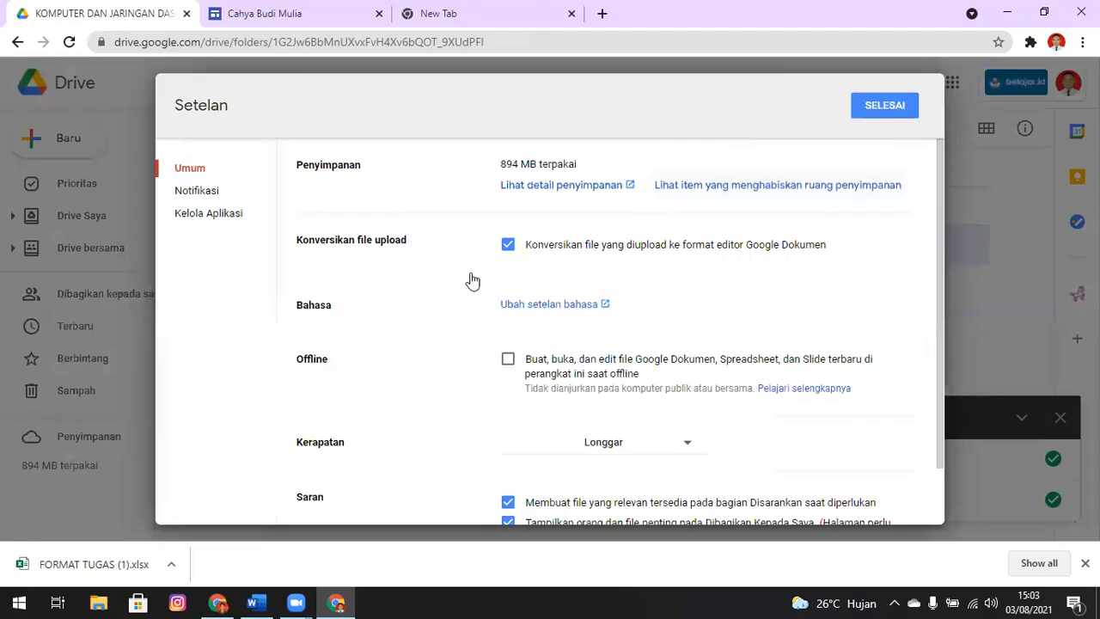
{"action": "left_click", "coordinate": [884, 105]}
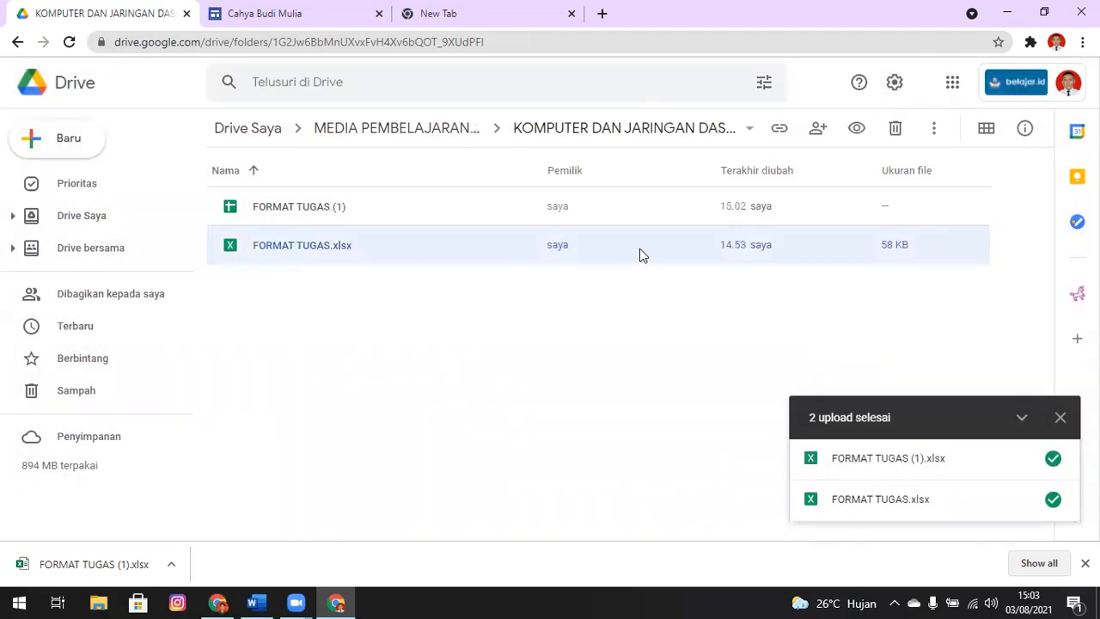
{"action": "left_click", "coordinate": [894, 128]}
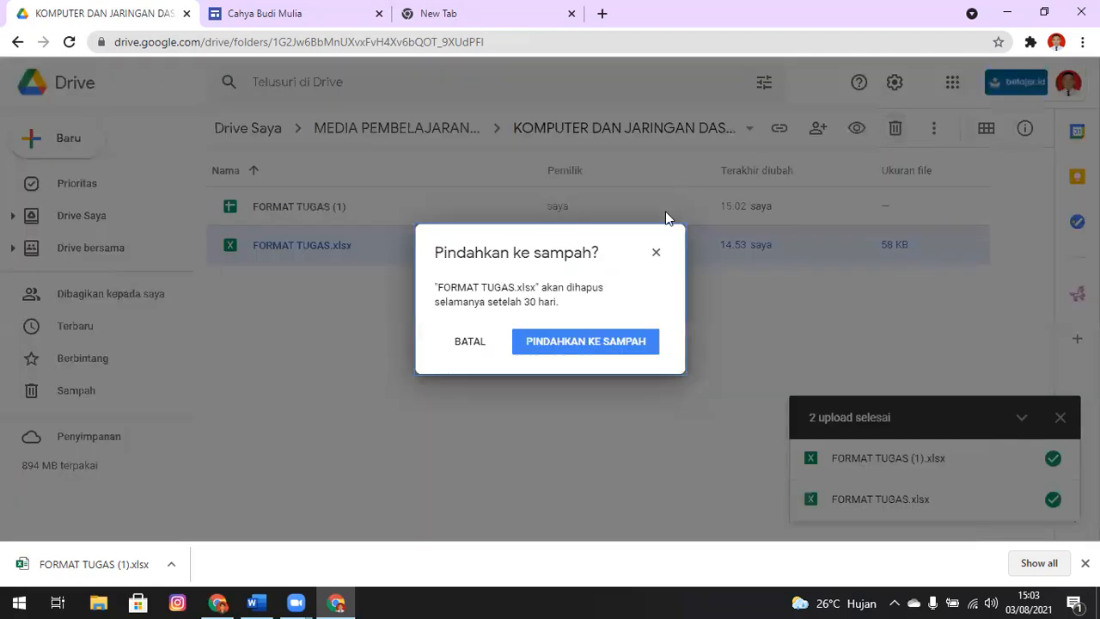
{"action": "left_click", "coordinate": [584, 343]}
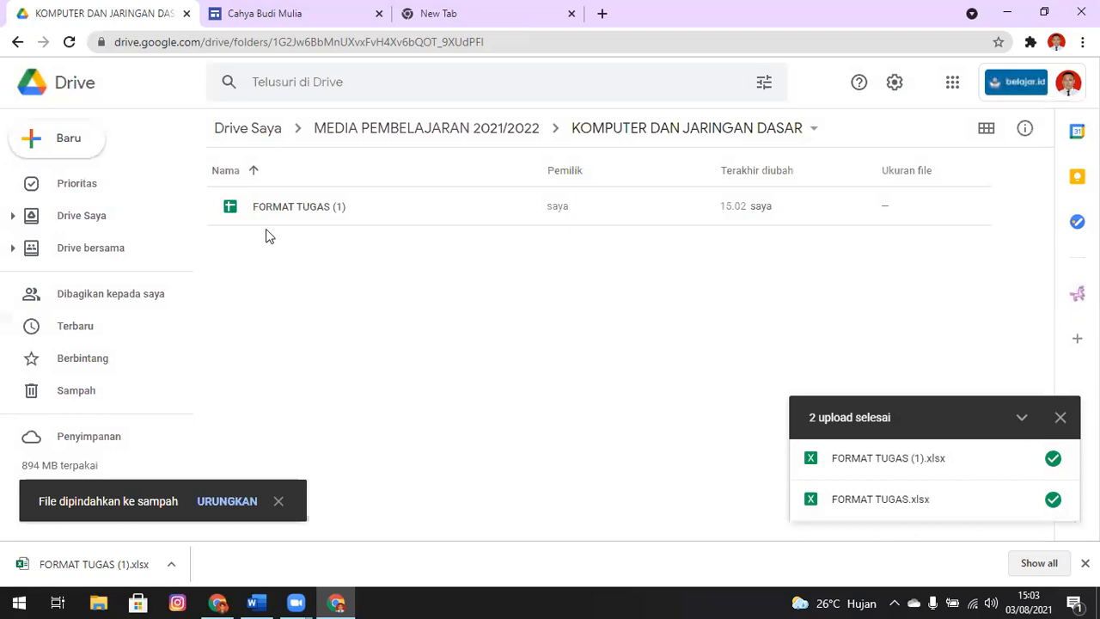
Rename the Google Sheet FORMAT TUGAS (1) as NILAI TUGAS KJD
{"action": "right_click", "coordinate": [315, 208]}
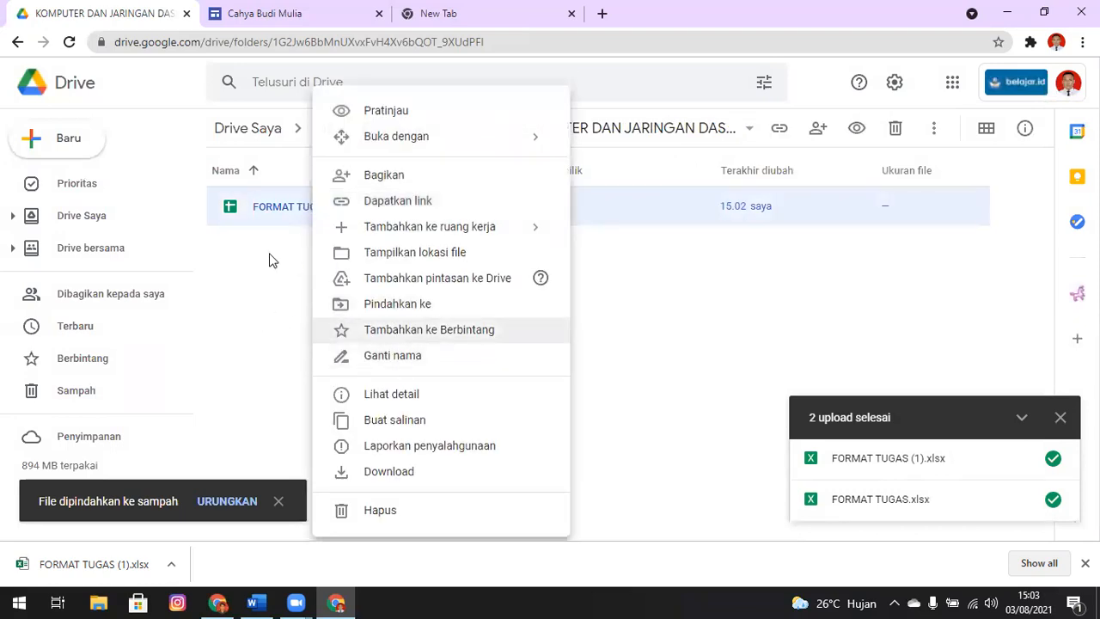
{"action": "left_click", "coordinate": [269, 258]}
{"action": "right_click", "coordinate": [277, 211]}
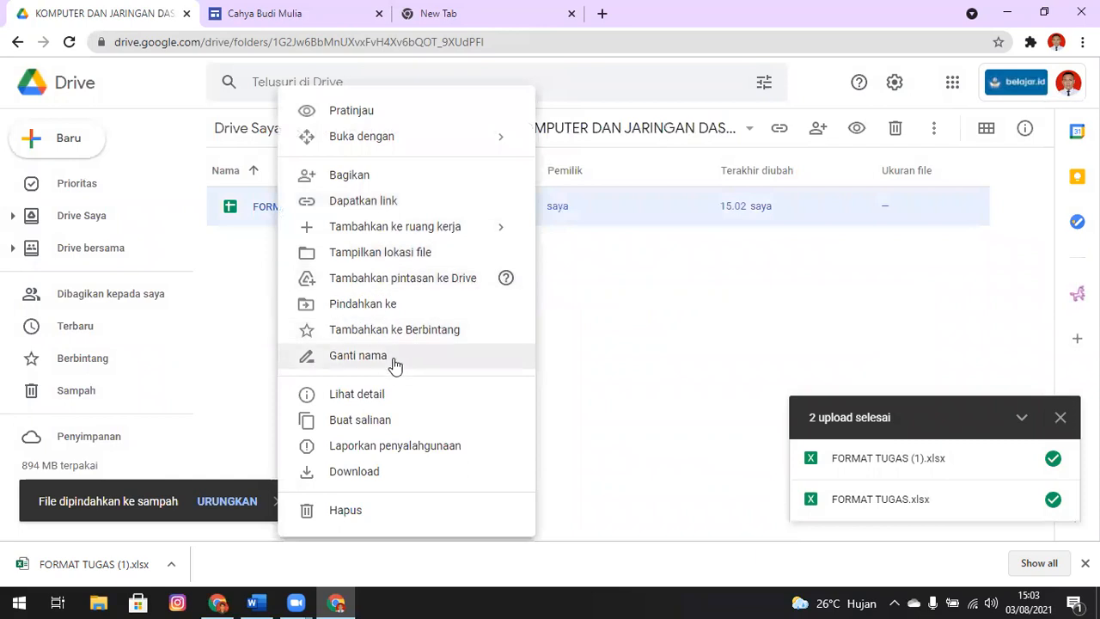
{"action": "left_click", "coordinate": [394, 356]}
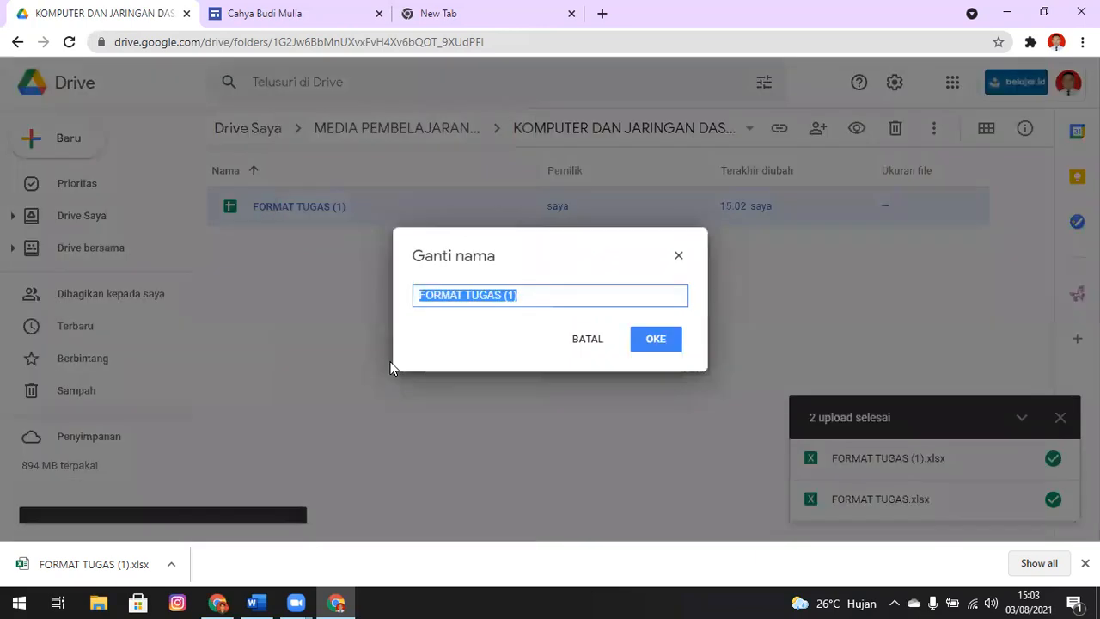
{"action": "type", "text": "NILAI TU"}
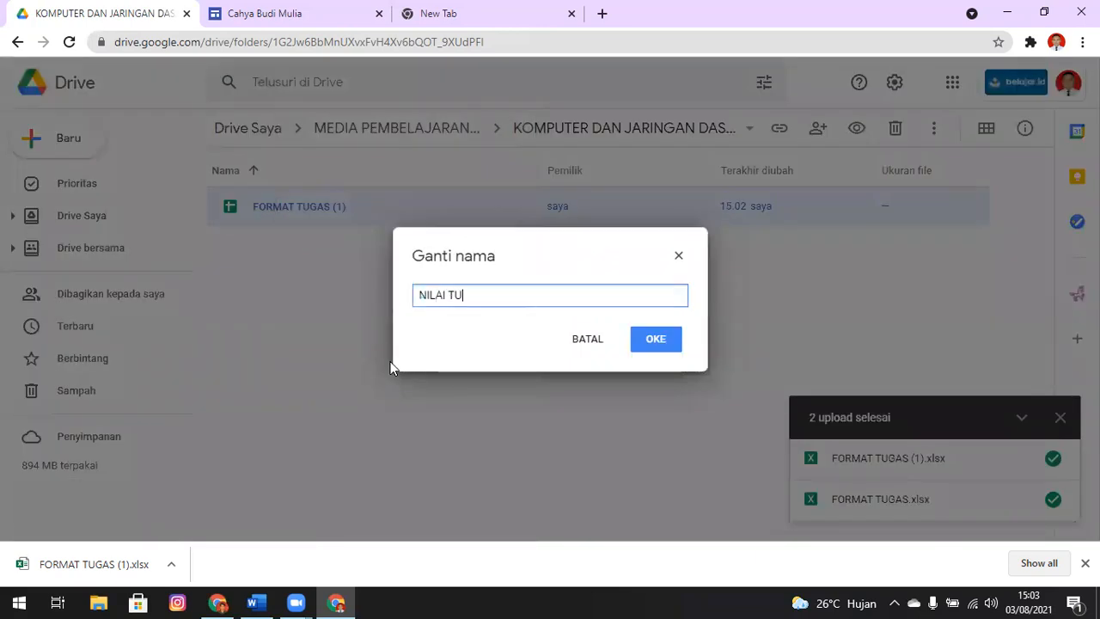
{"action": "type", "text": "GAS KJD"}
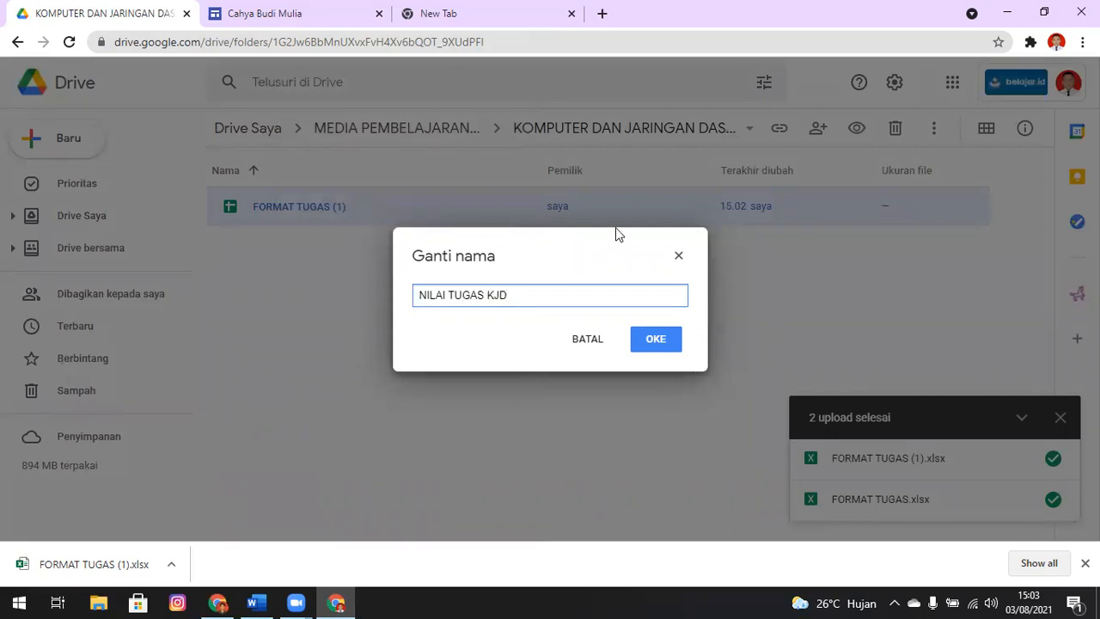
{"action": "left_click", "coordinate": [656, 340]}
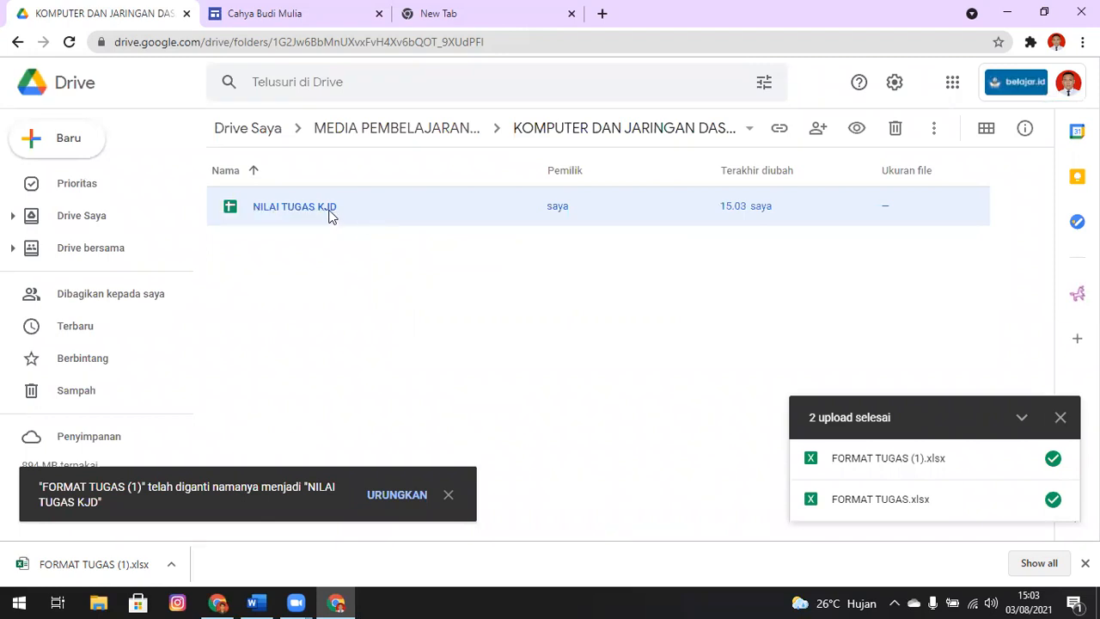
Open the NILAI TUGAS KJD spreadsheet to check its converted contents, and return to the Drive course folder
{"action": "double_click", "coordinate": [329, 215]}
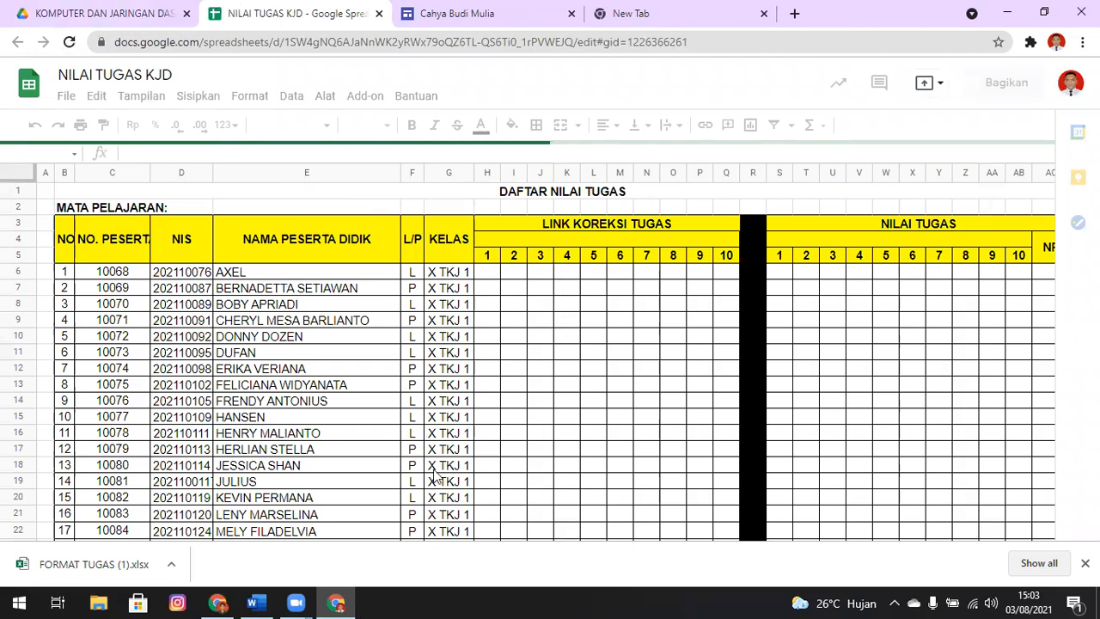
{"action": "left_click", "coordinate": [1084, 563]}
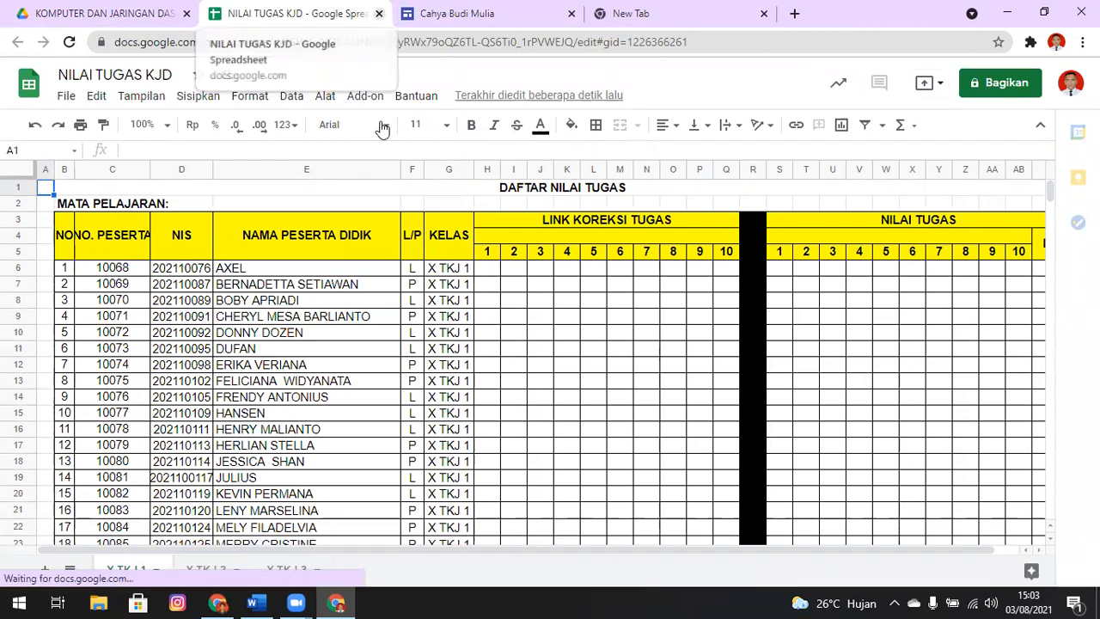
{"action": "left_click", "coordinate": [379, 12]}
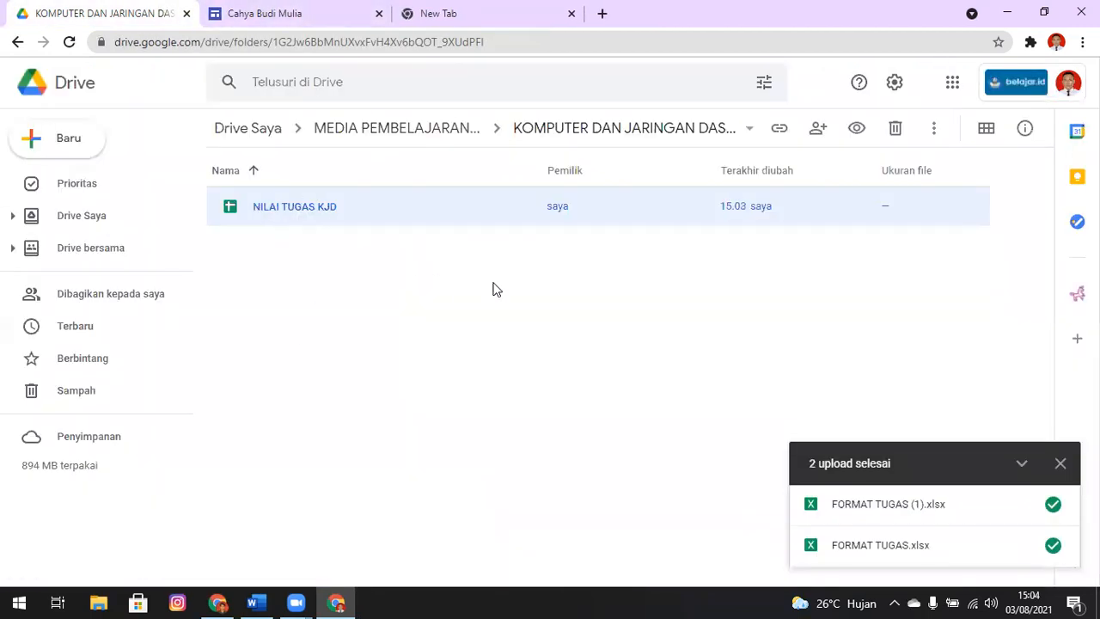
{"action": "left_click", "coordinate": [307, 253]}
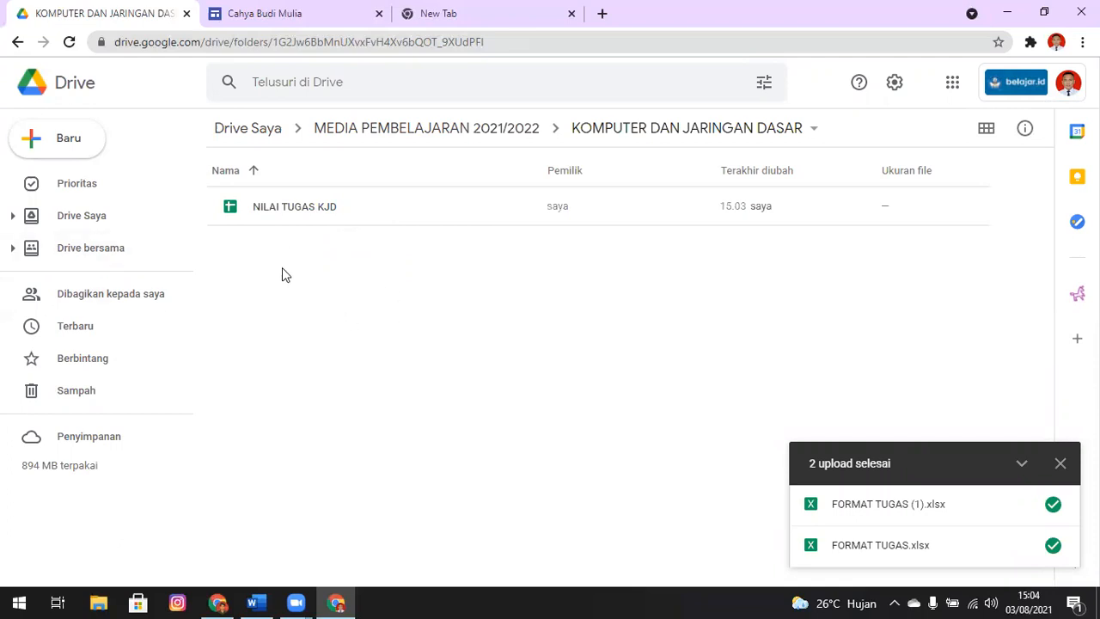
Create a new folder named MATERI 1 inside the KOMPUTER DAN JARINGAN DASAR folder
{"action": "left_click", "coordinate": [36, 143]}
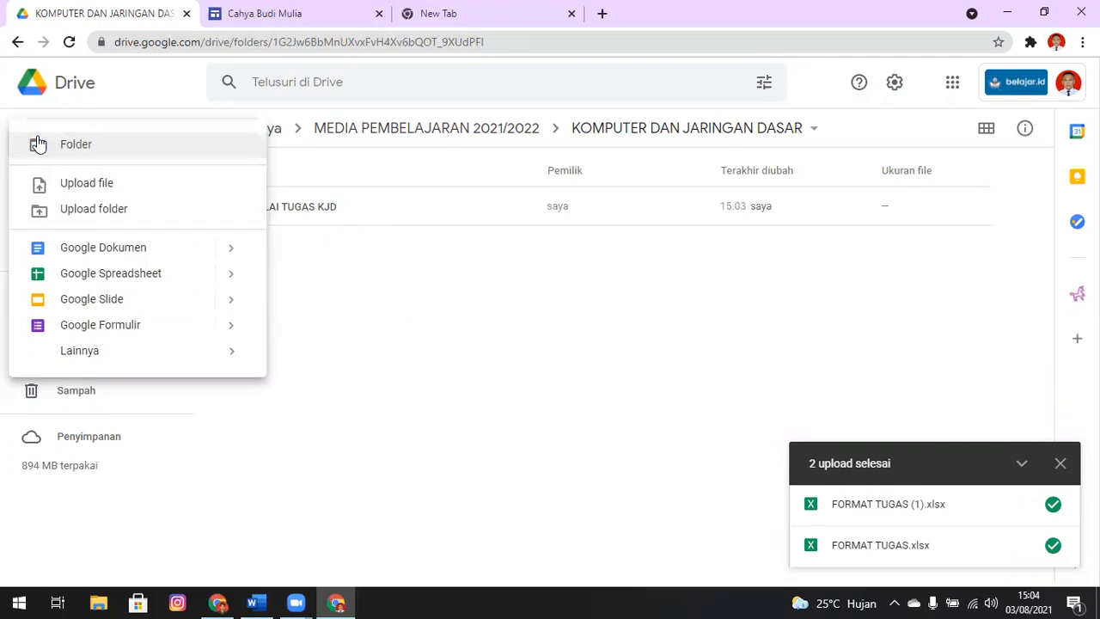
{"action": "left_click", "coordinate": [121, 149]}
{"action": "type", "text": "MAT"}
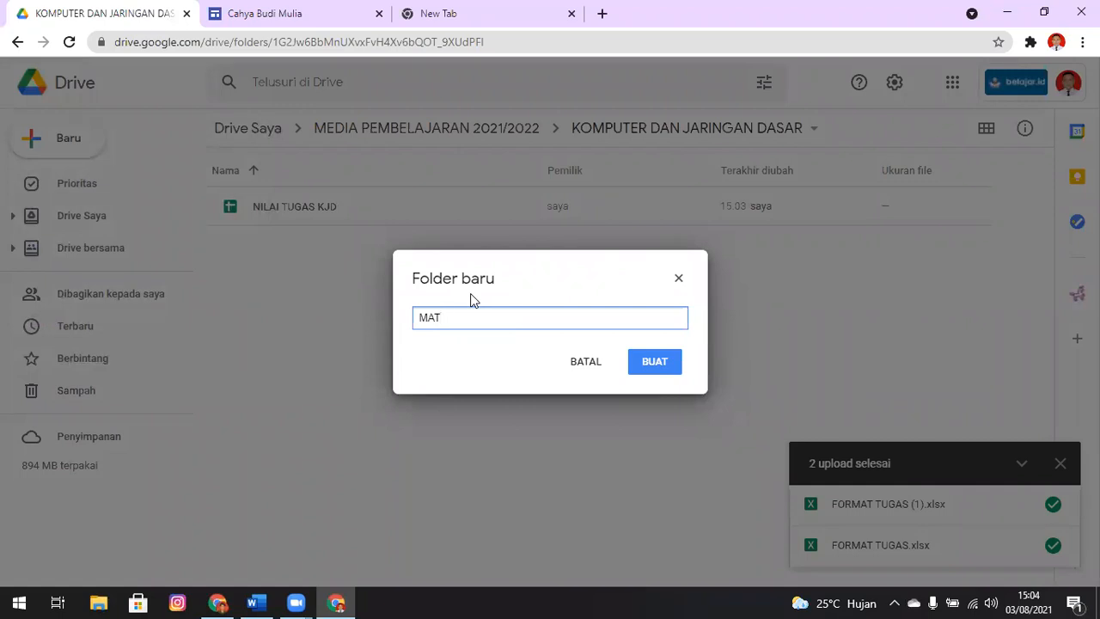
{"action": "type", "text": "ERI 1"}
{"action": "left_click", "coordinate": [654, 361]}
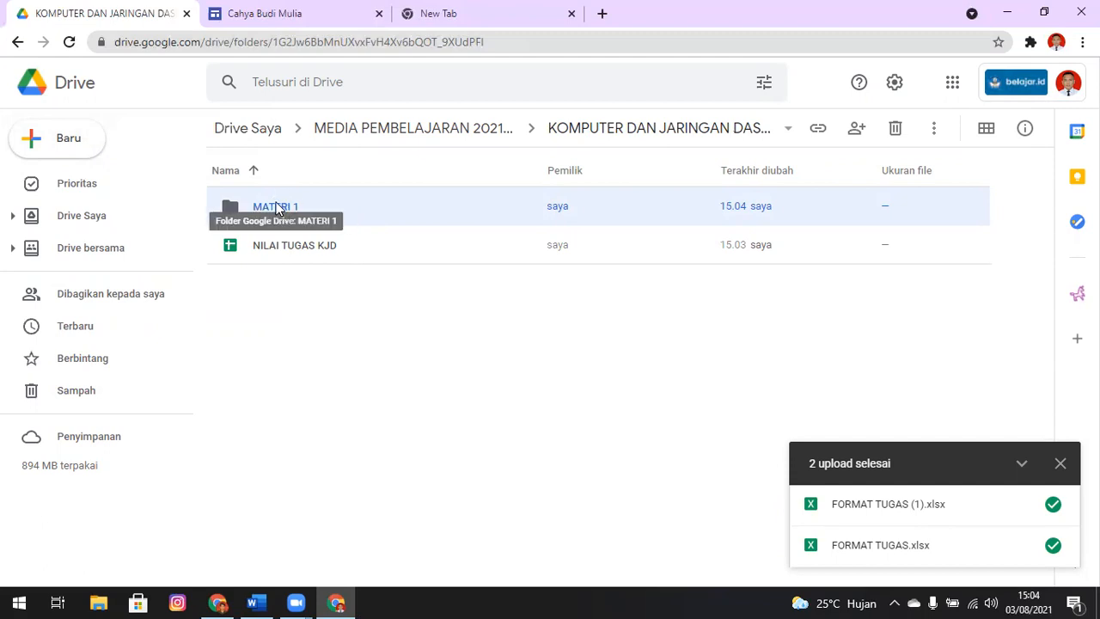
Open the MATERI 1 folder and create a blank Google Form inside it
{"action": "double_click", "coordinate": [279, 208]}
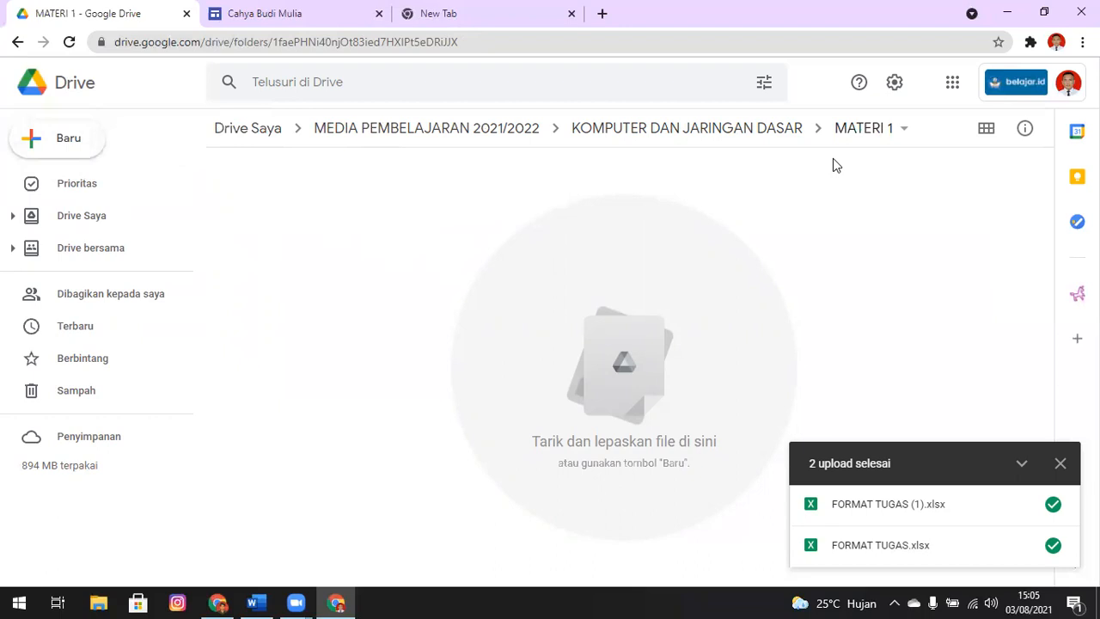
{"action": "left_click", "coordinate": [723, 132]}
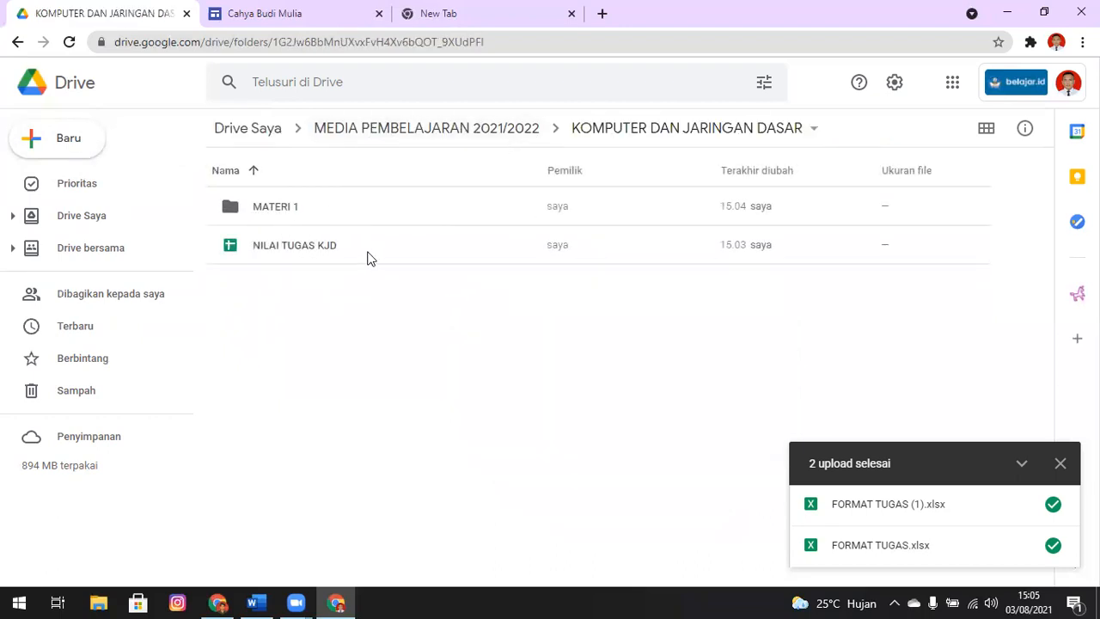
{"action": "left_click", "coordinate": [281, 212]}
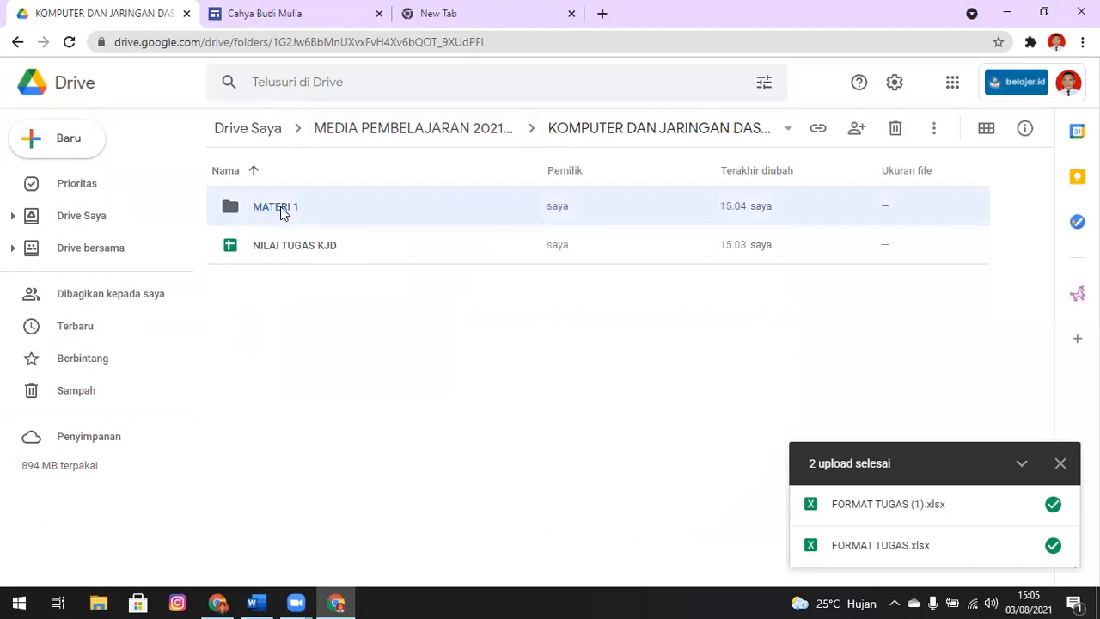
{"action": "double_click", "coordinate": [280, 210]}
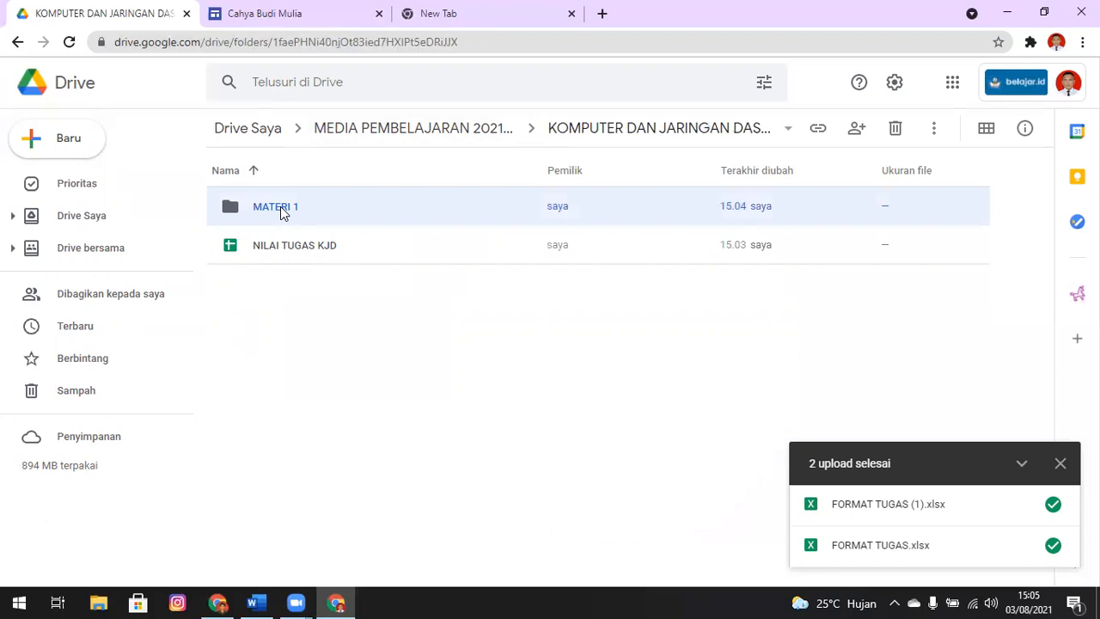
{"action": "left_click", "coordinate": [65, 144]}
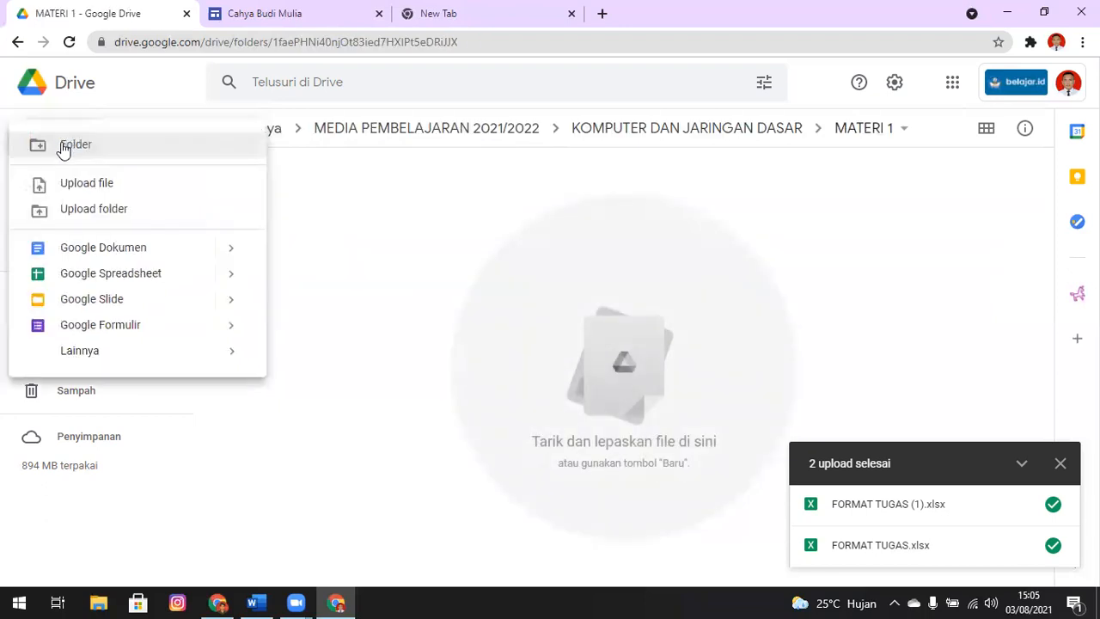
{"action": "left_click", "coordinate": [153, 328]}
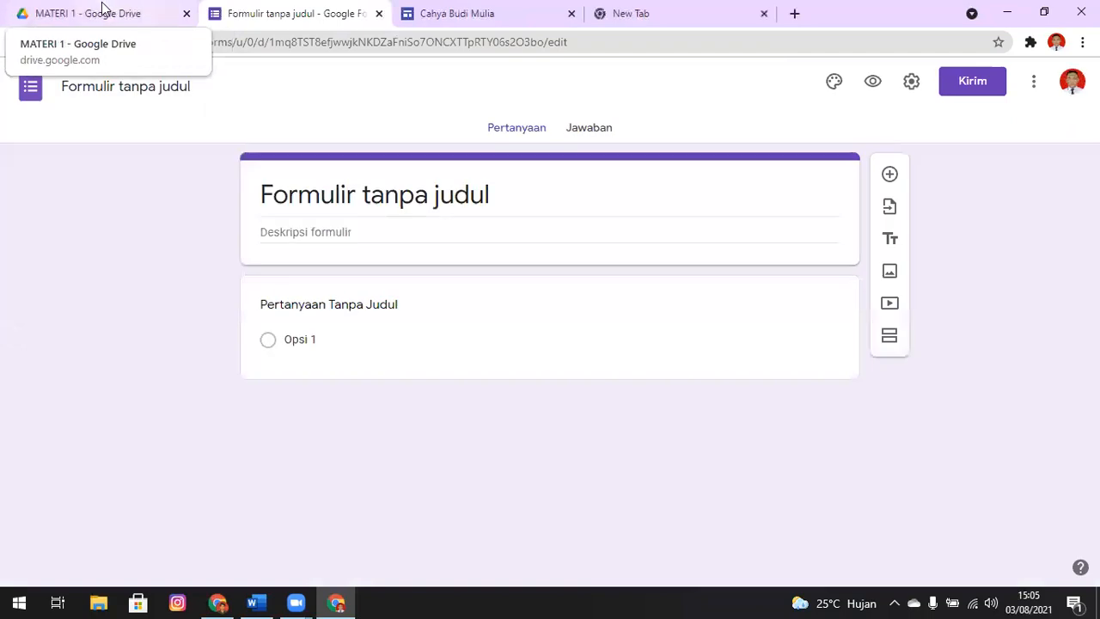
{"action": "left_click", "coordinate": [107, 10]}
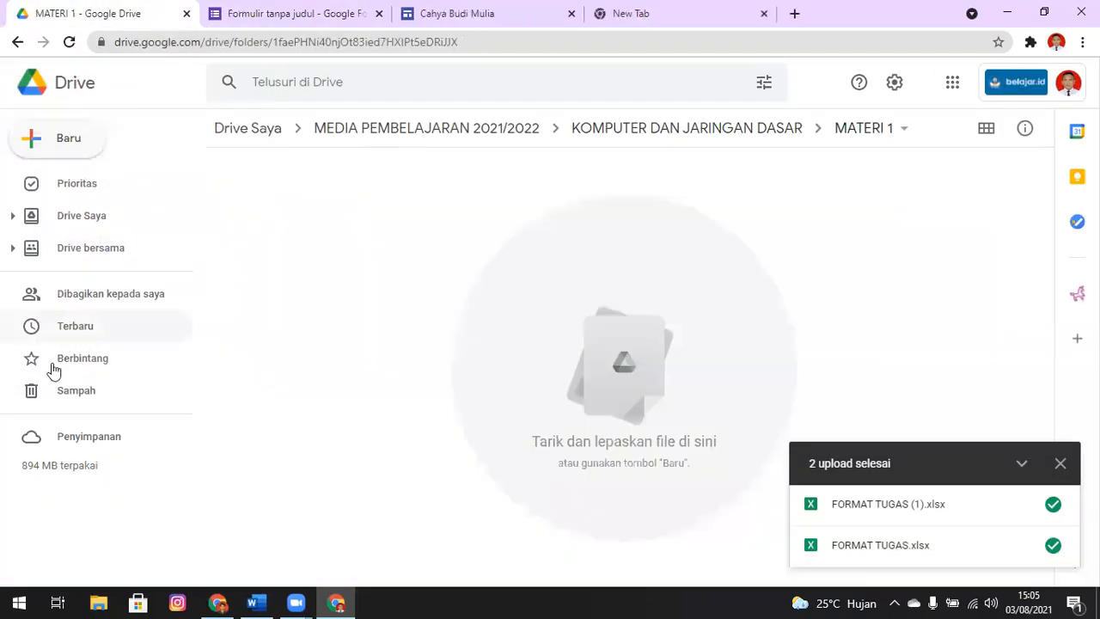
{"action": "left_click", "coordinate": [80, 152]}
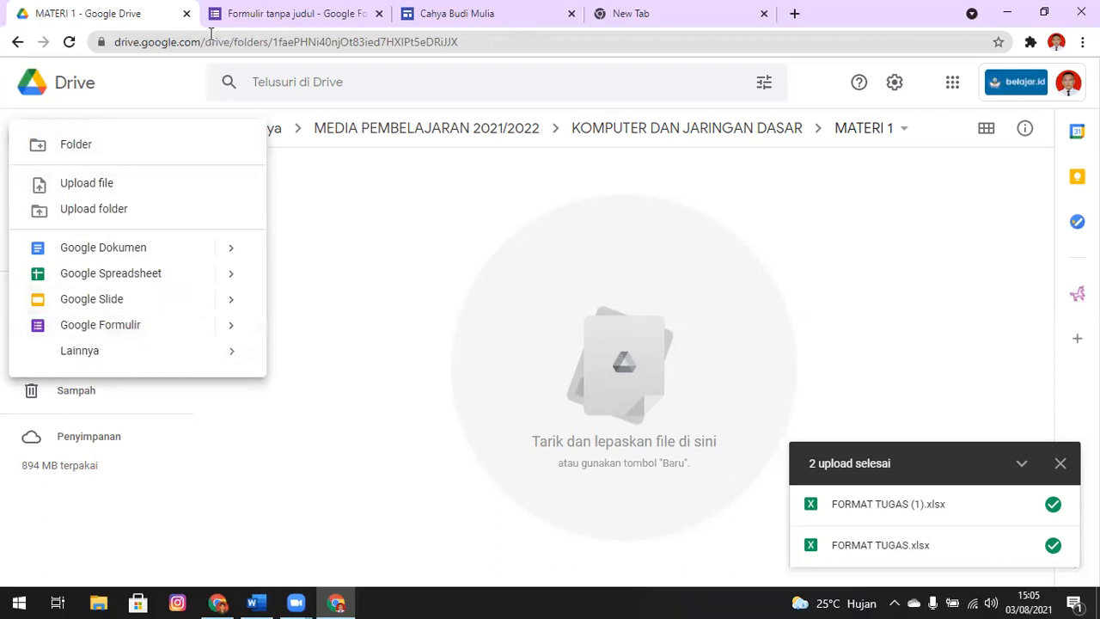
{"action": "left_click", "coordinate": [241, 14]}
{"action": "left_click", "coordinate": [102, 20]}
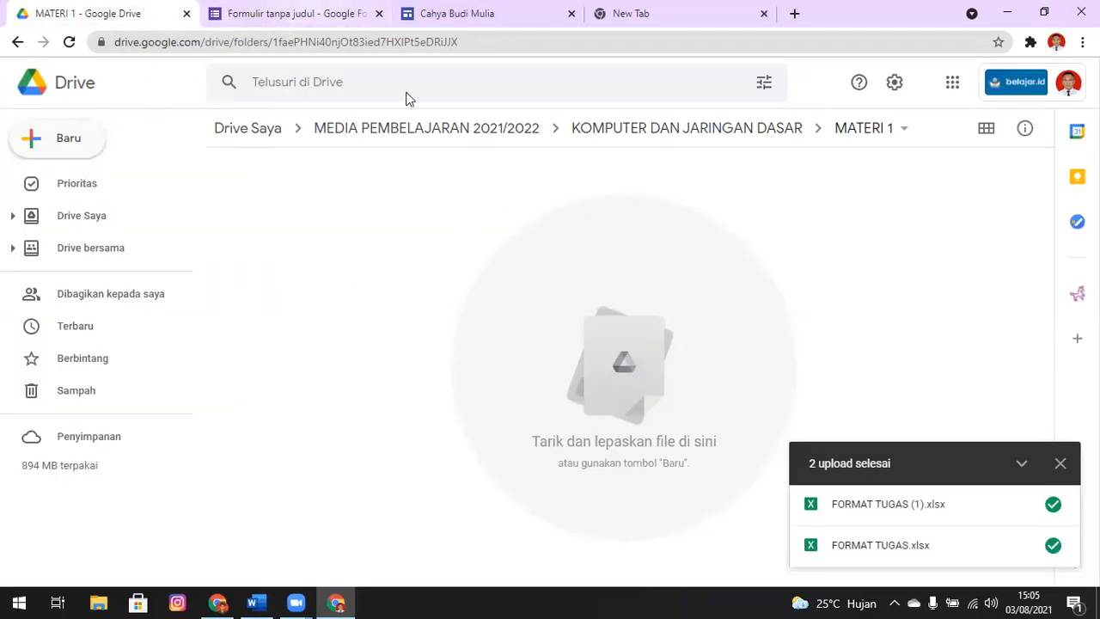
Rename the untitled form as TUGAS MATERI 1 and check it in the MATERI 1 Drive folder
{"action": "key", "text": "ctrl+Tab"}
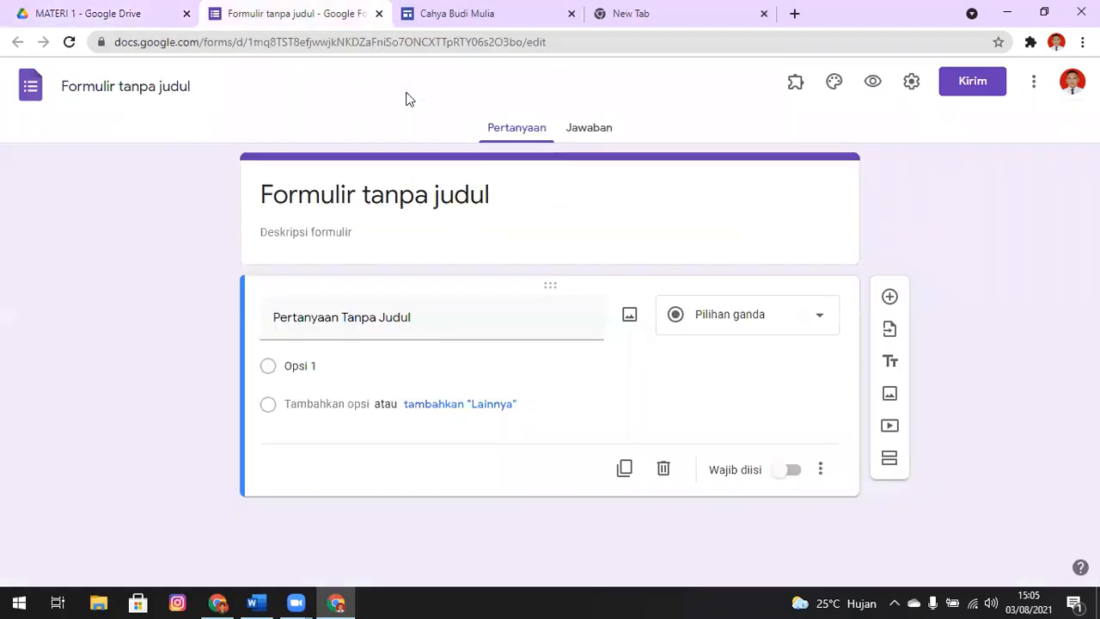
{"action": "left_click", "coordinate": [183, 86]}
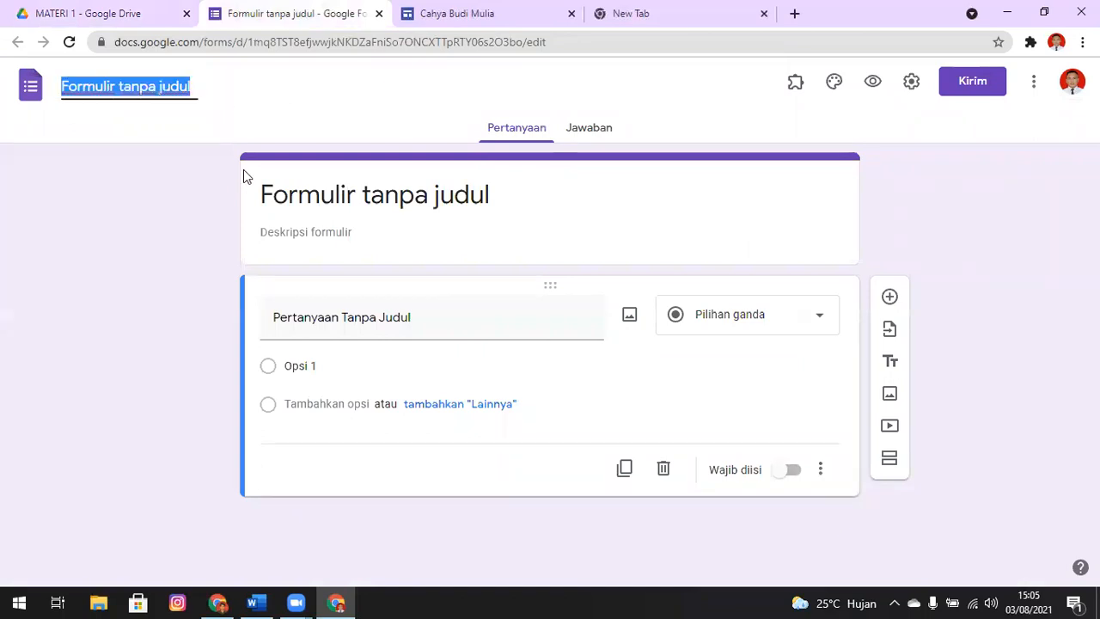
{"action": "type", "text": "TUGAS"}
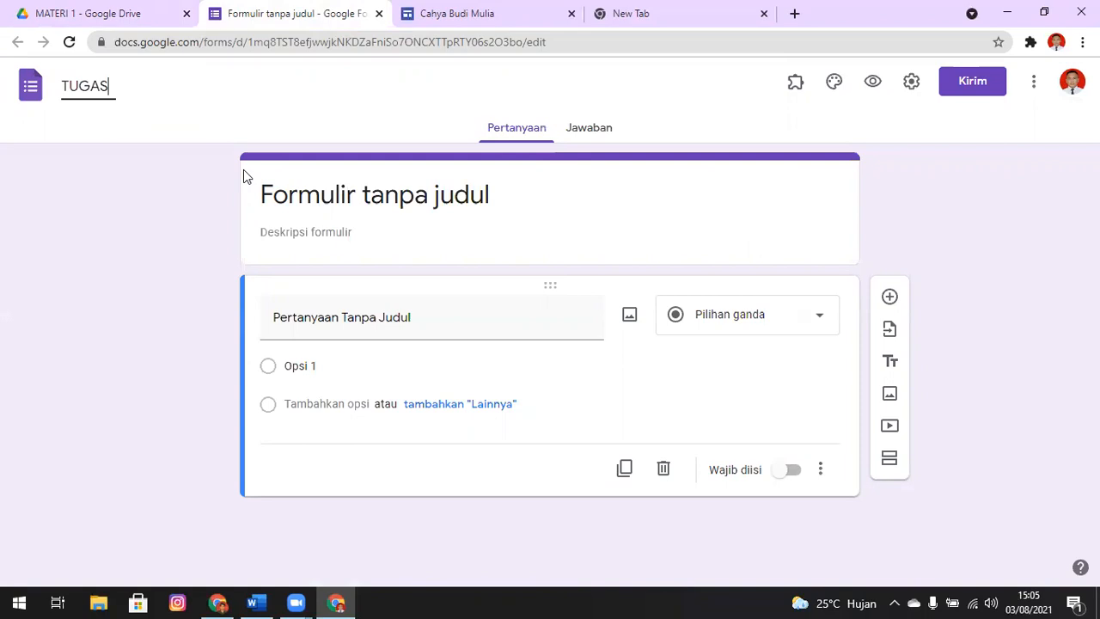
{"action": "type", "text": " MATERI 1"}
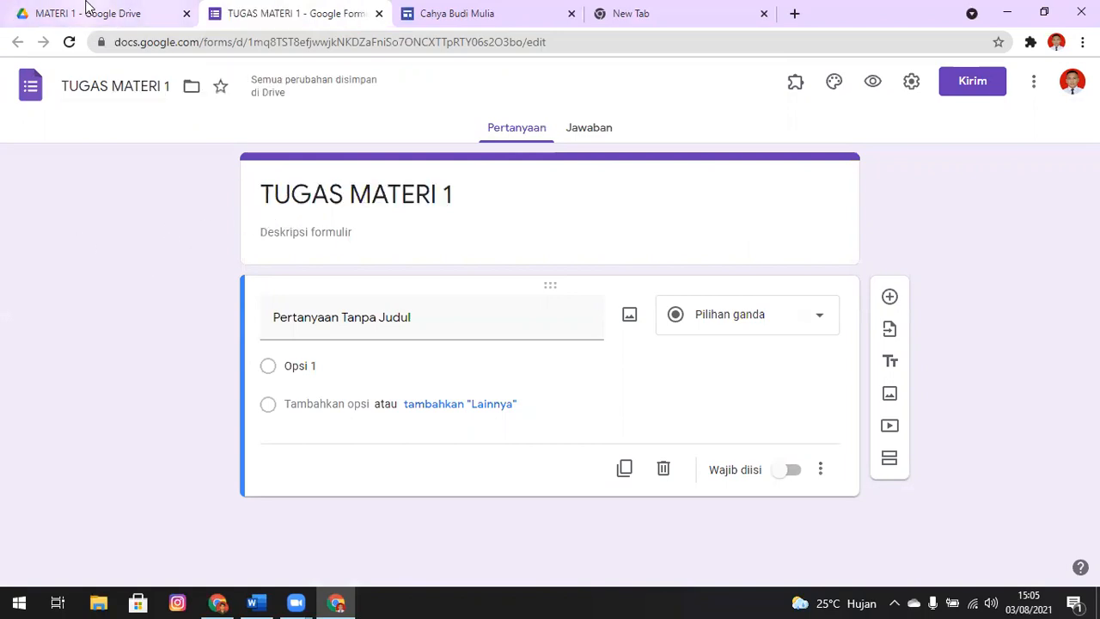
{"action": "left_click", "coordinate": [86, 10]}
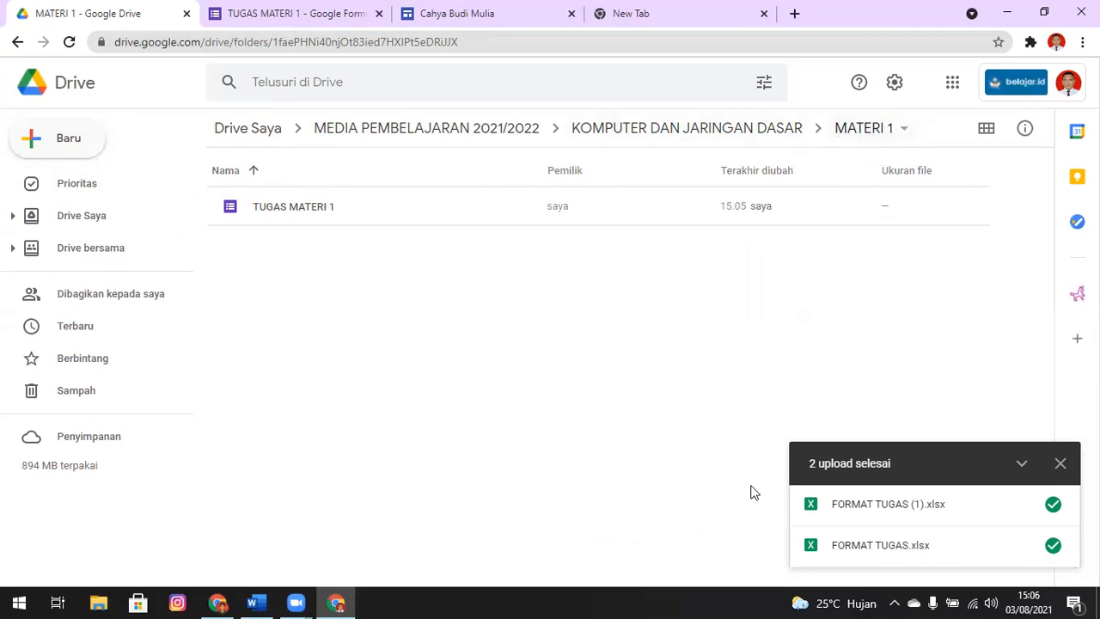
In the TUGAS MATERI 1 form, start inserting an image below the title block using Google image search
{"action": "key", "text": "ctrl+Tab"}
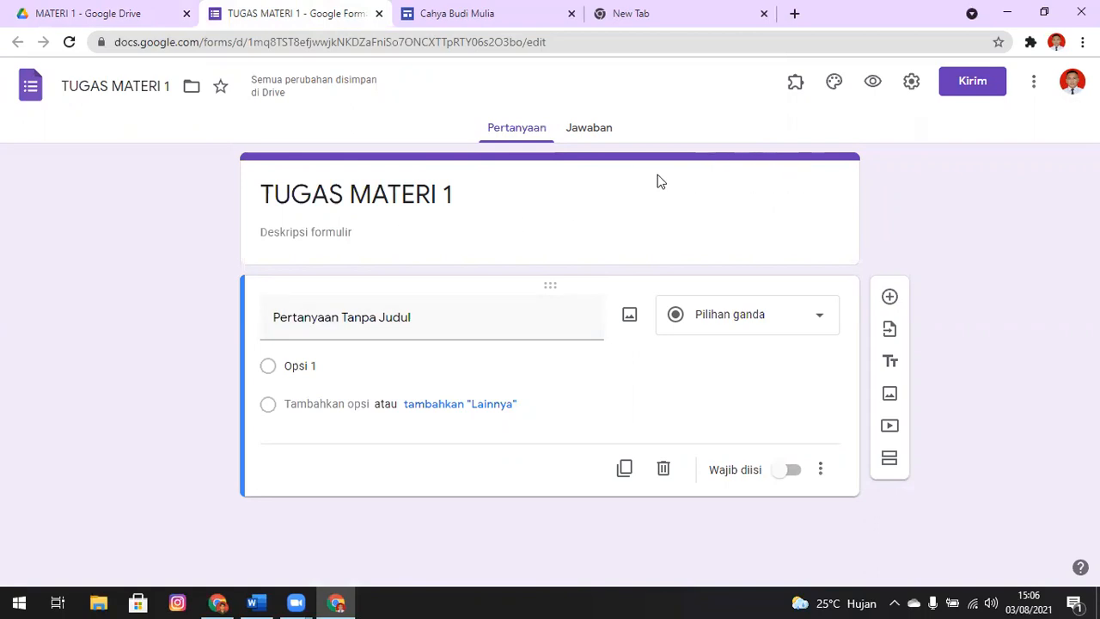
{"action": "left_click", "coordinate": [767, 182]}
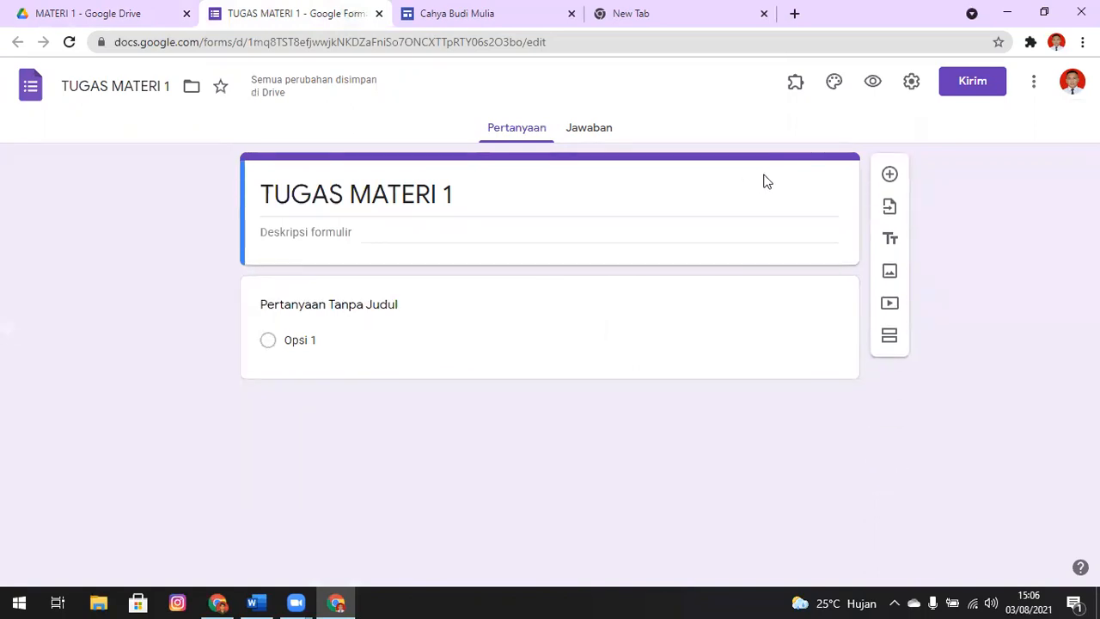
{"action": "left_click", "coordinate": [890, 272]}
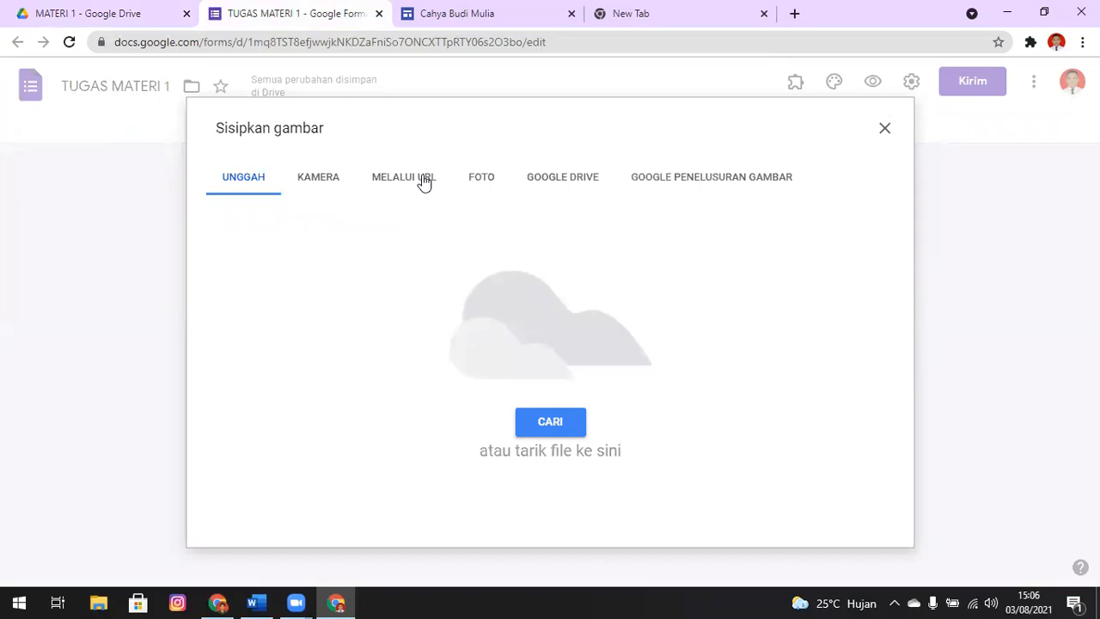
{"action": "left_click", "coordinate": [652, 186]}
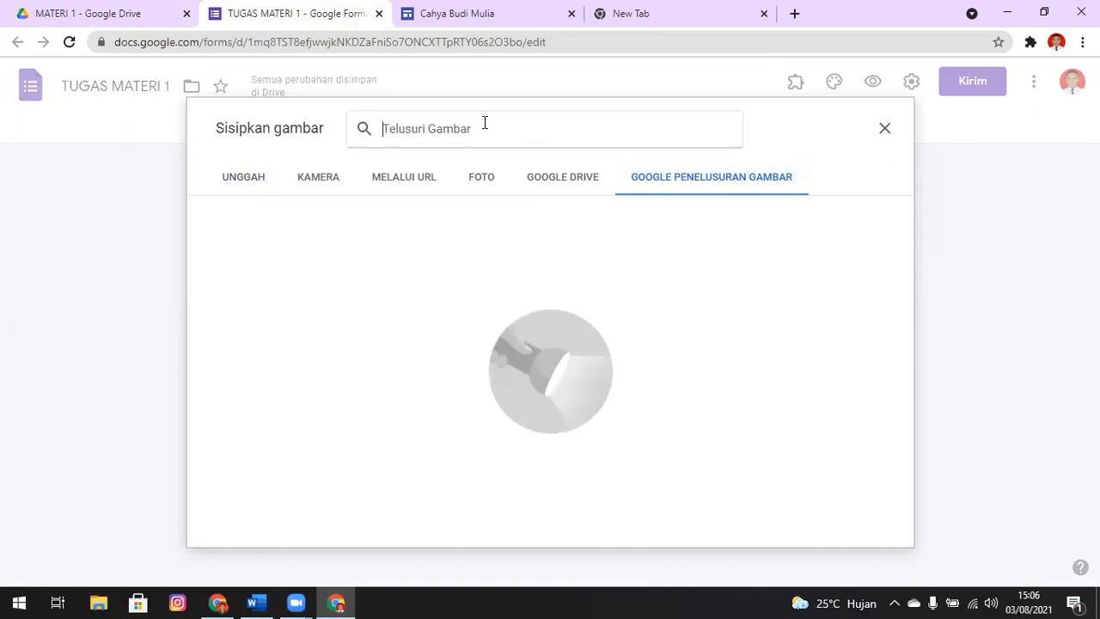
Search Google images for "tugas network layer adalah"
{"action": "type", "text": "TUGAS"}
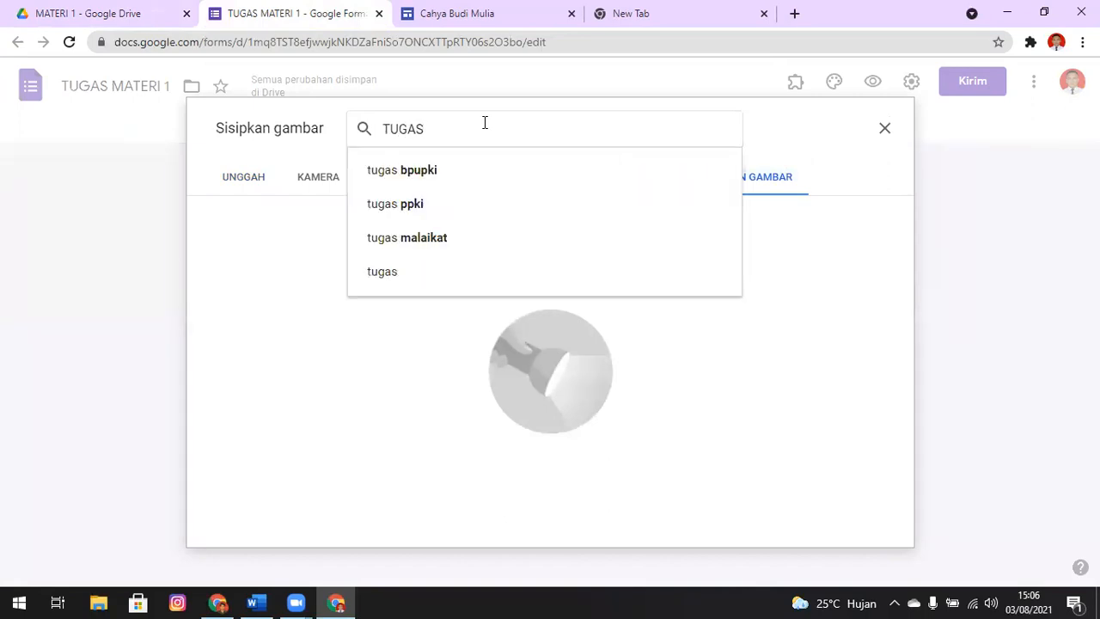
{"action": "type", "text": " NET"}
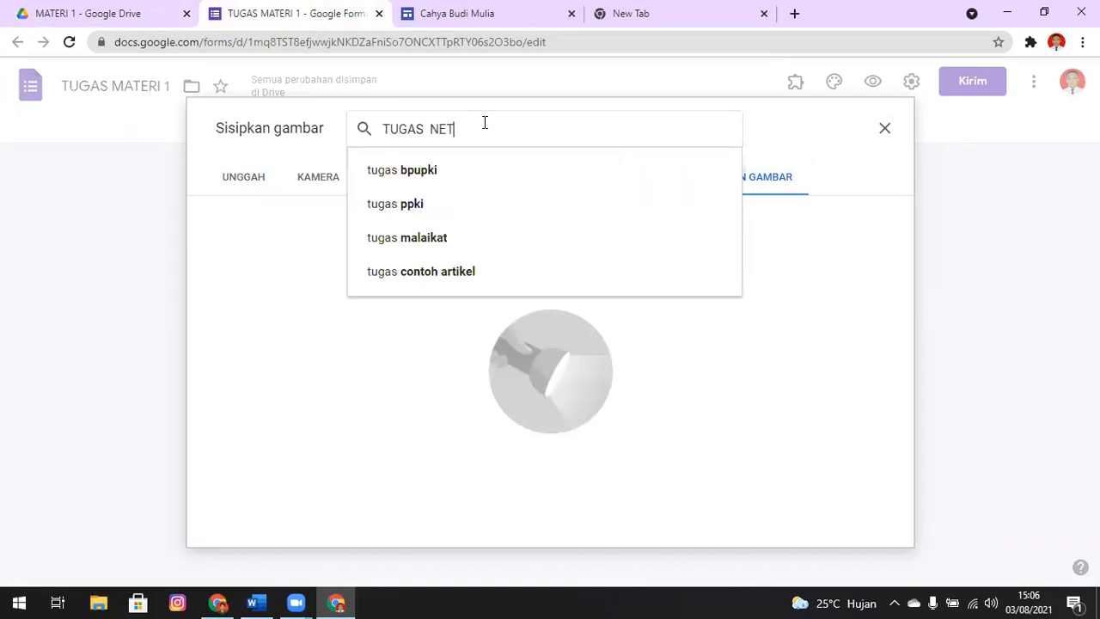
{"action": "type", "text": "WORK"}
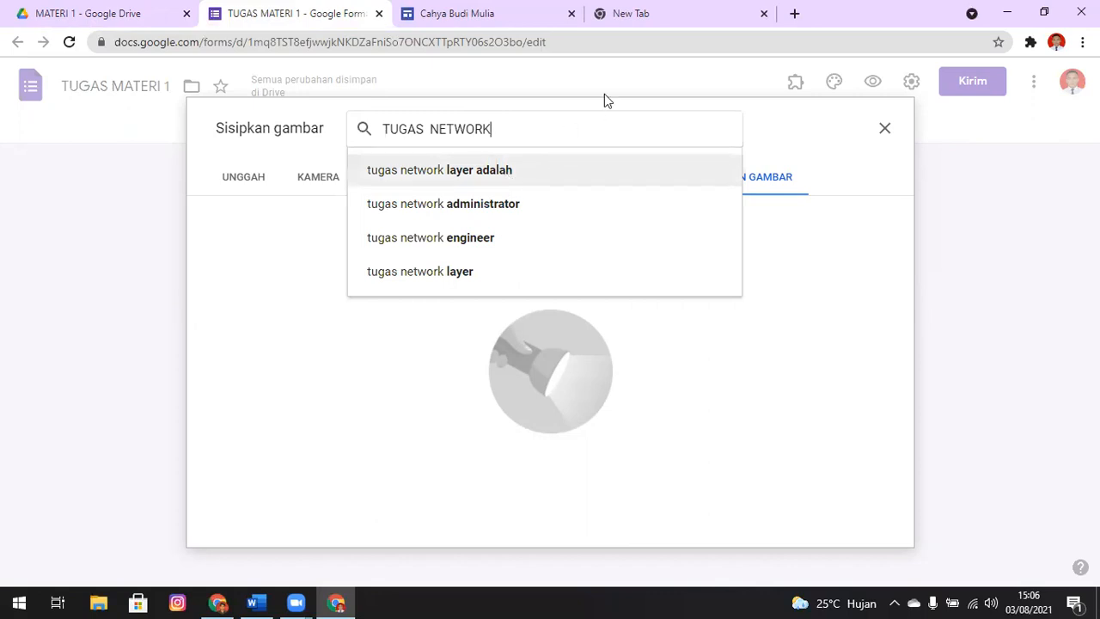
{"action": "left_click", "coordinate": [481, 169]}
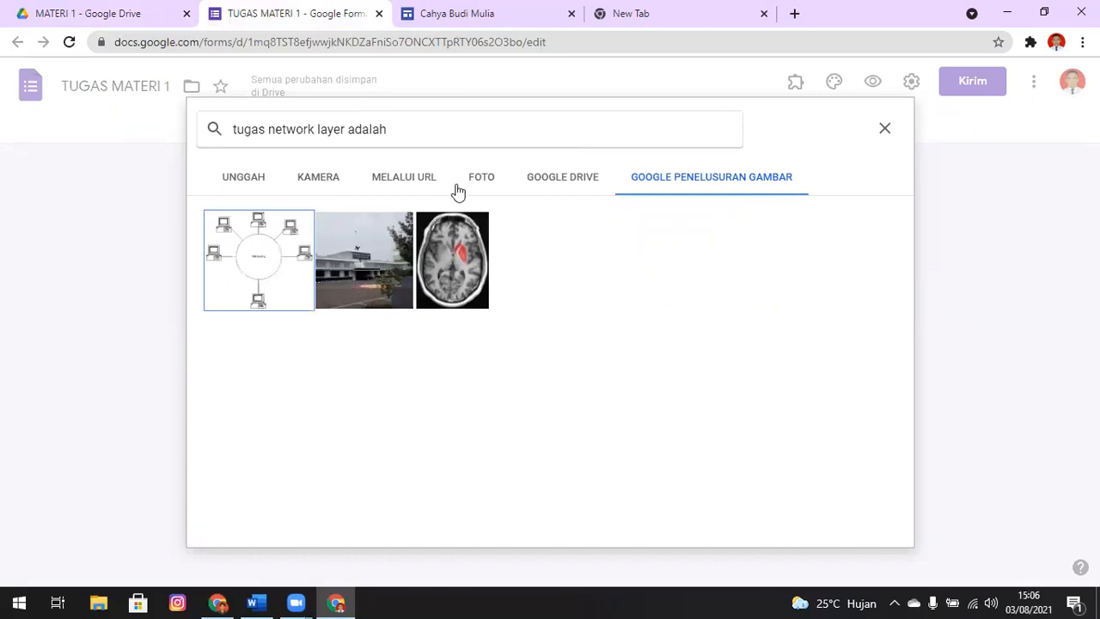
Search Google images for "network computer" and insert the blue picture of three monitors under a binary globe
{"action": "left_click", "coordinate": [443, 130]}
{"action": "key", "text": "ctrl+a"}
{"action": "type", "text": "NETWORK"}
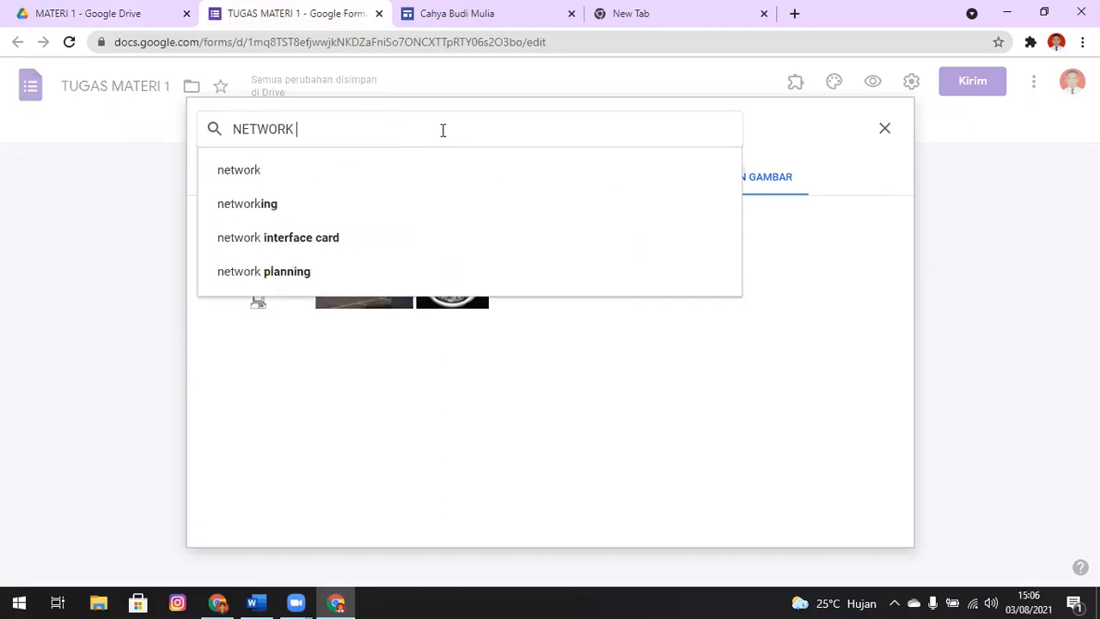
{"action": "type", "text": " CO"}
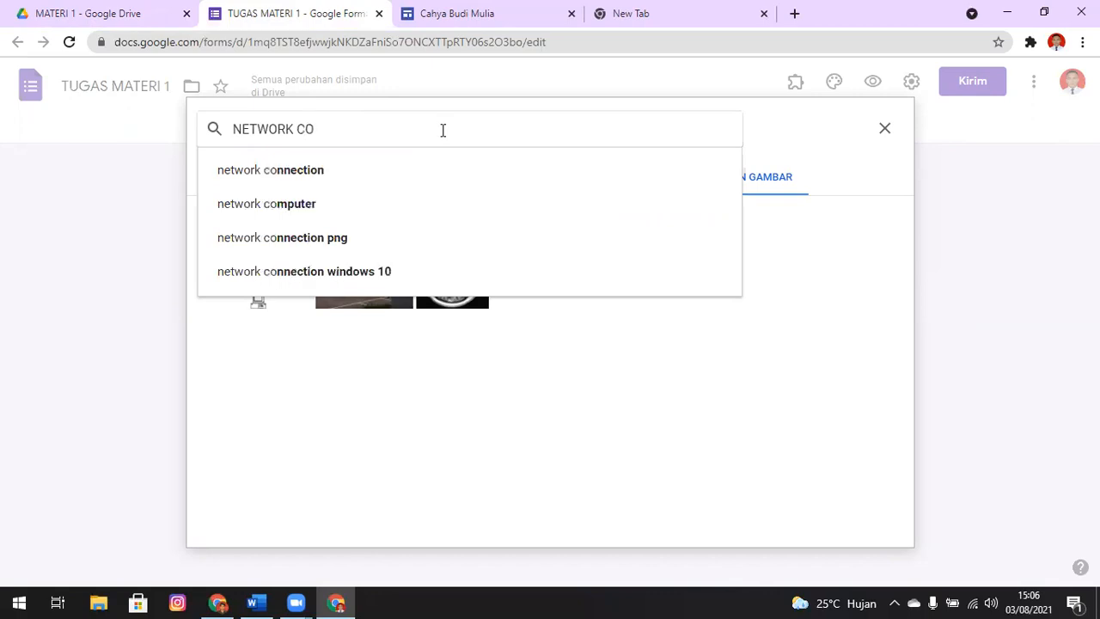
{"action": "left_click", "coordinate": [360, 217]}
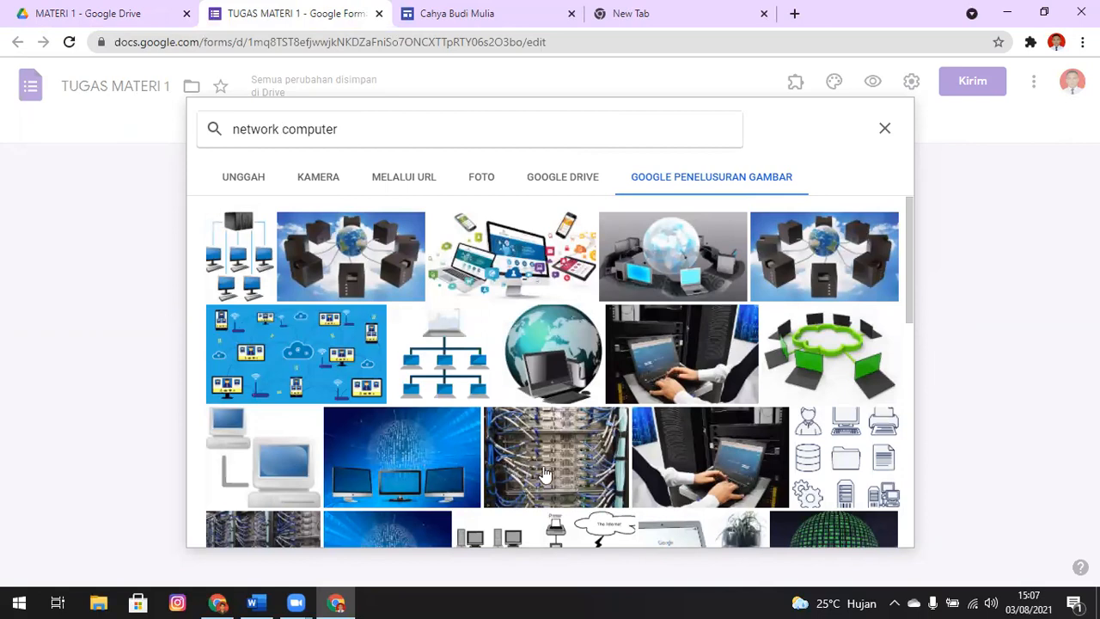
{"action": "left_click_drag", "start_coordinate": [907, 247], "coordinate": [900, 329]}
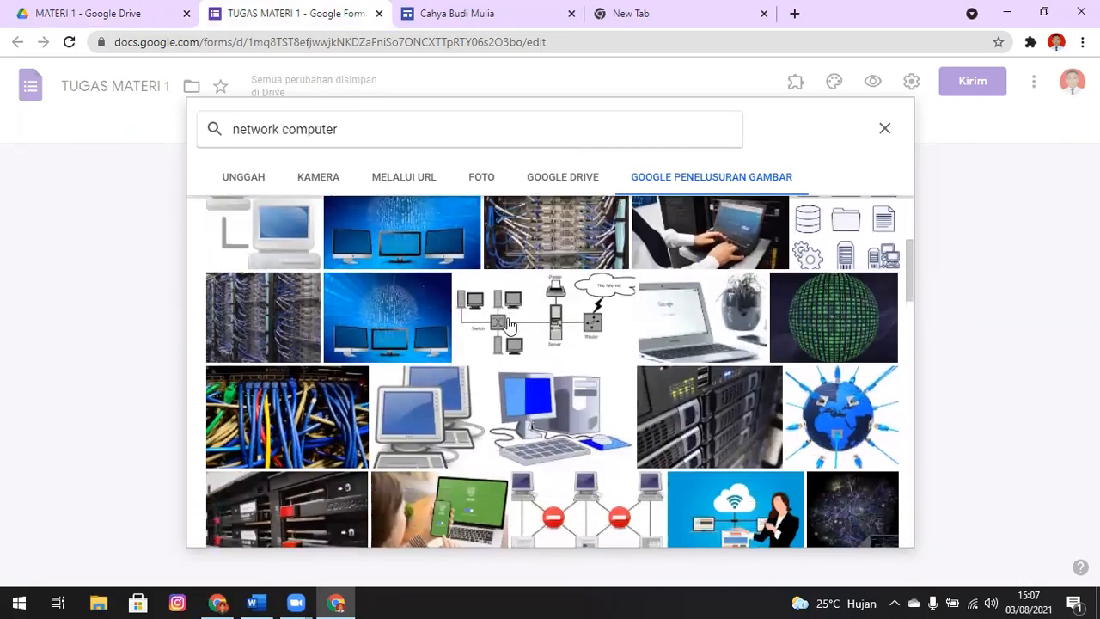
{"action": "left_click", "coordinate": [381, 317]}
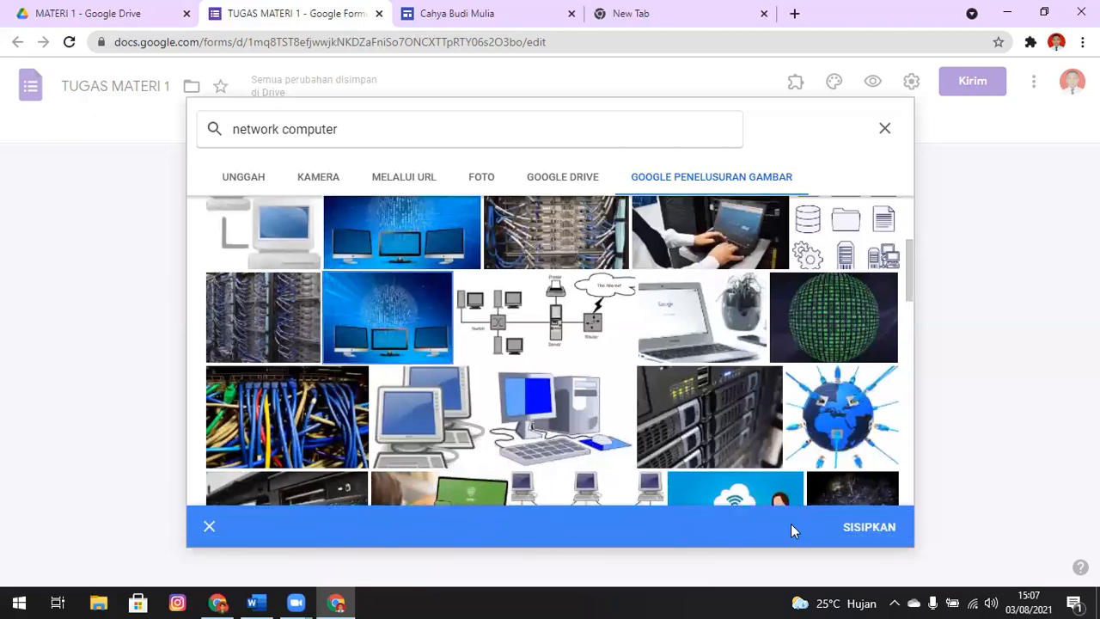
{"action": "left_click", "coordinate": [869, 529]}
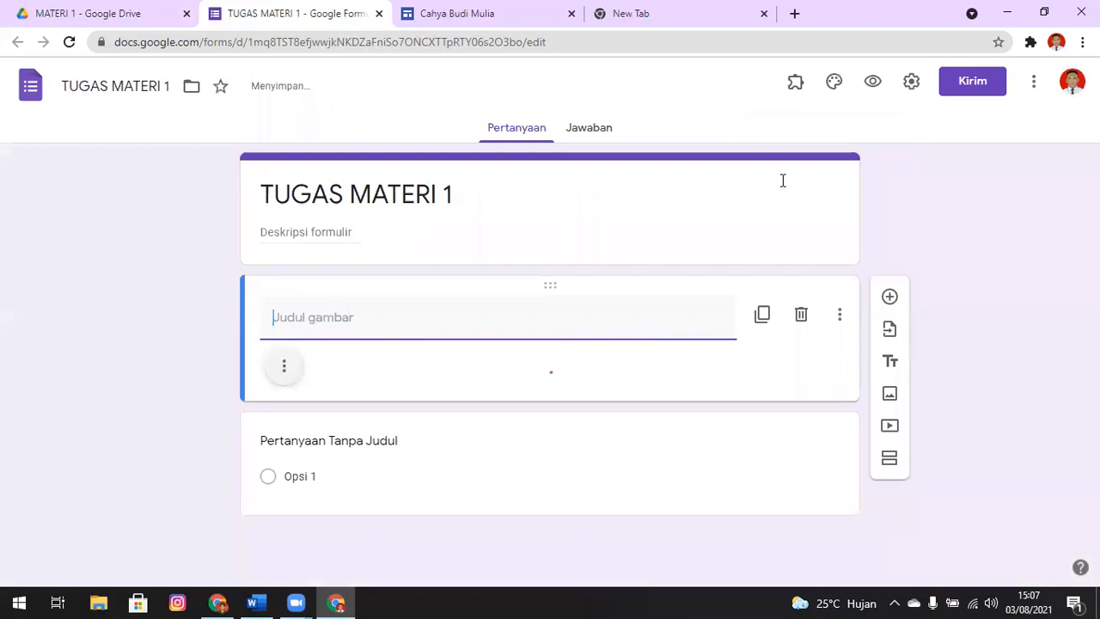
Preview the form to check the inserted image and the question below it, and return to the form editor
{"action": "mouse_move", "coordinate": [1093, 99]}
{"action": "left_mouse_down"}
{"action": "mouse_move", "coordinate": [1093, 294]}
{"action": "mouse_move", "coordinate": [1093, 99]}
{"action": "left_mouse_up"}
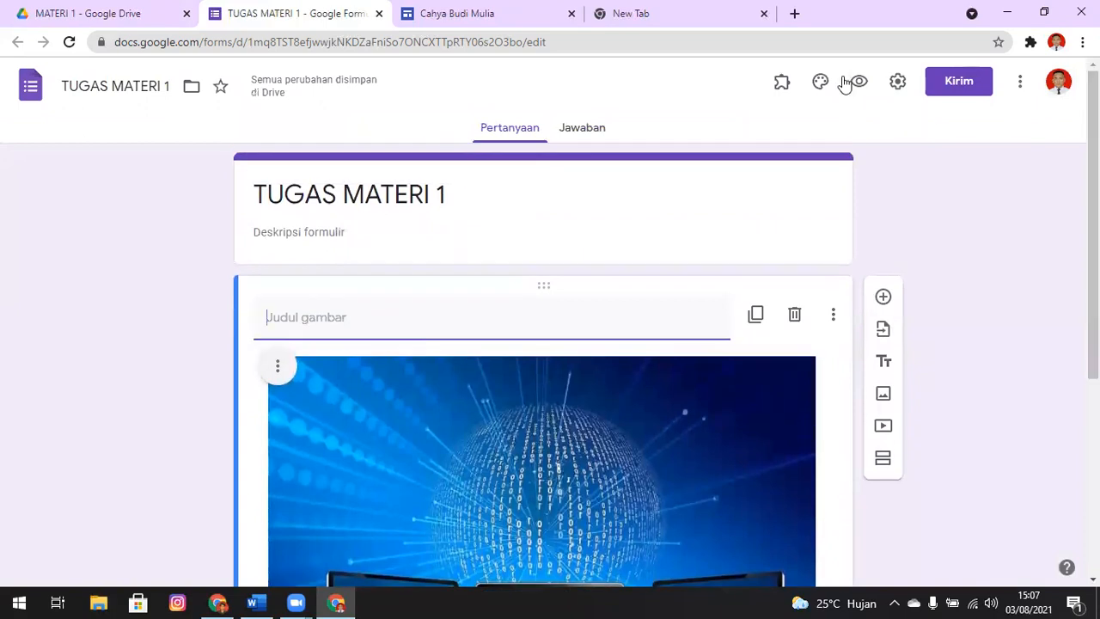
{"action": "left_click", "coordinate": [860, 82]}
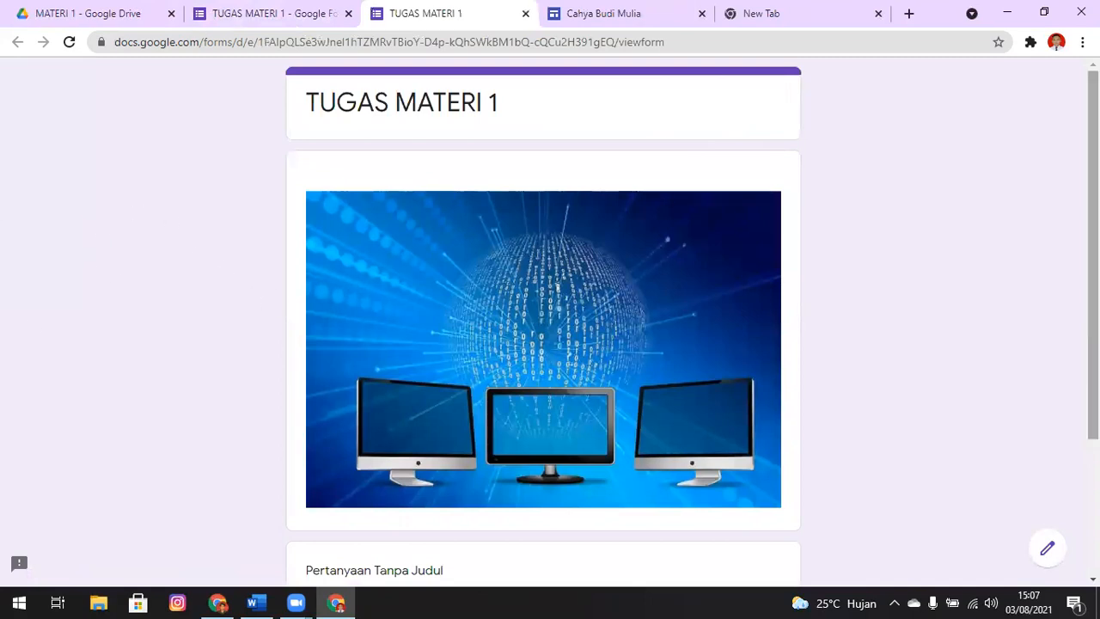
{"action": "scroll", "coordinate": [433, 309], "scroll_direction": "down", "scroll_amount": 3}
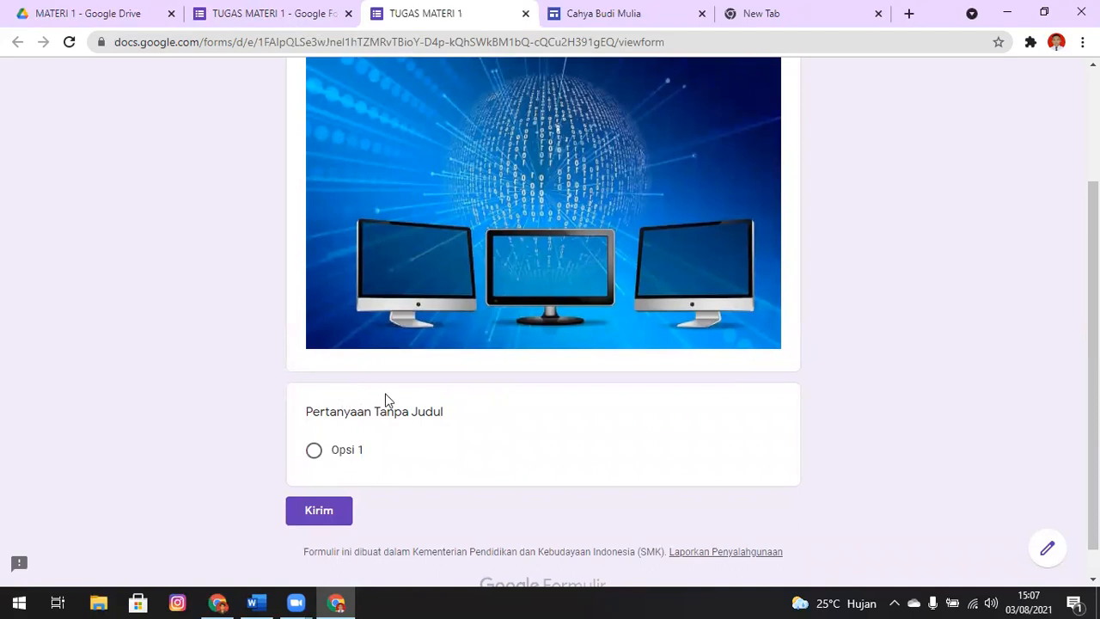
{"action": "left_click_drag", "start_coordinate": [1092, 363], "coordinate": [1092, 250]}
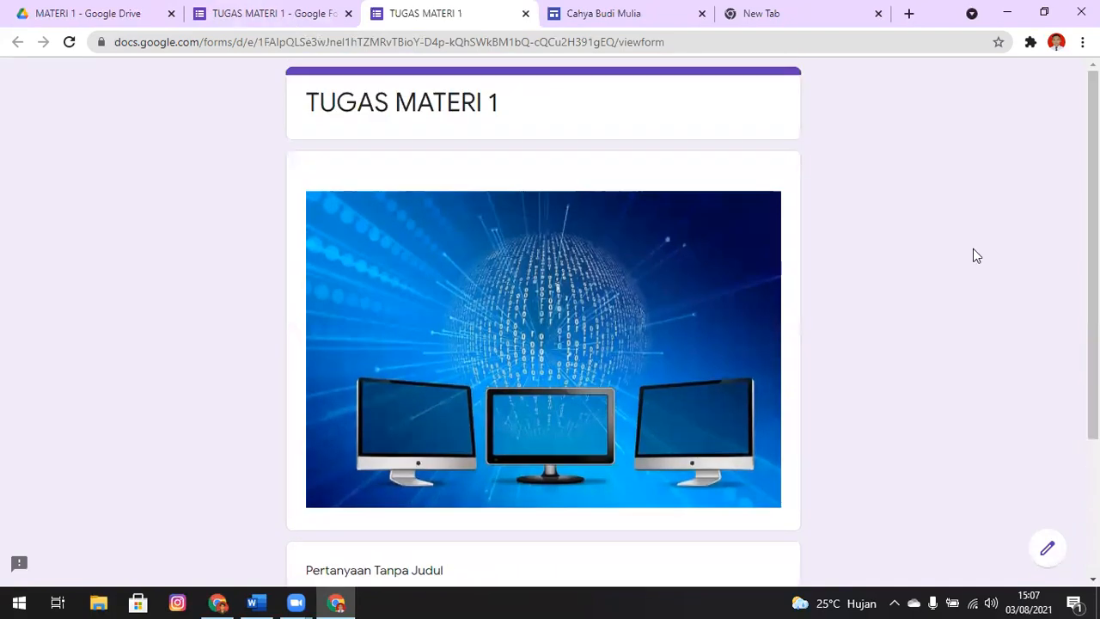
{"action": "left_click", "coordinate": [216, 11]}
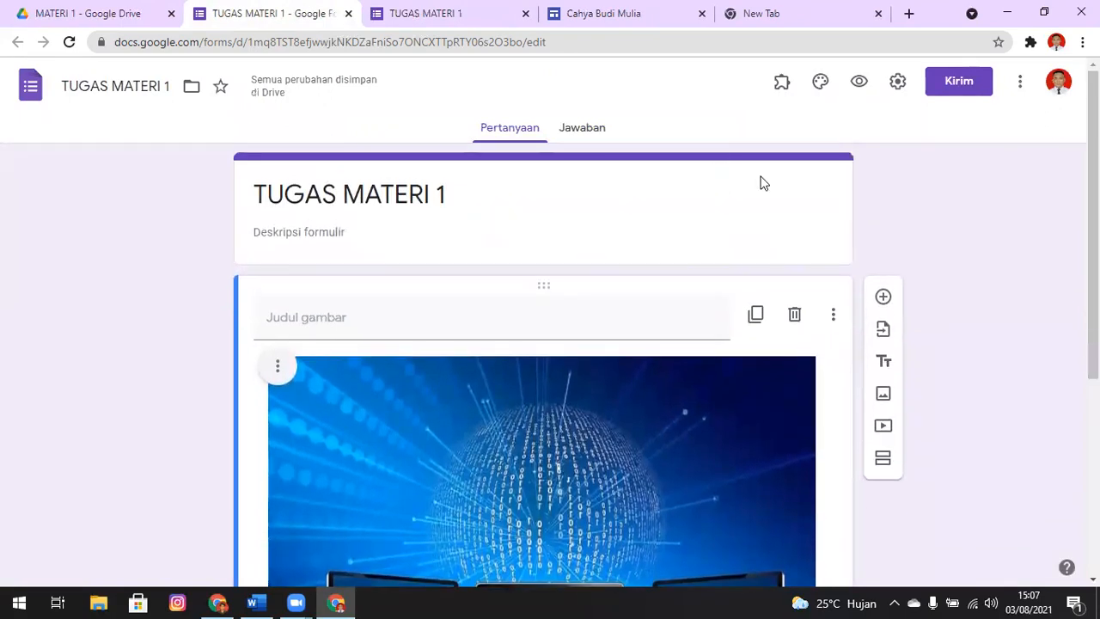
Add a new section to the form directly after the image block
{"action": "left_click", "coordinate": [764, 183]}
{"action": "left_click_drag", "start_coordinate": [1092, 174], "coordinate": [1092, 259]}
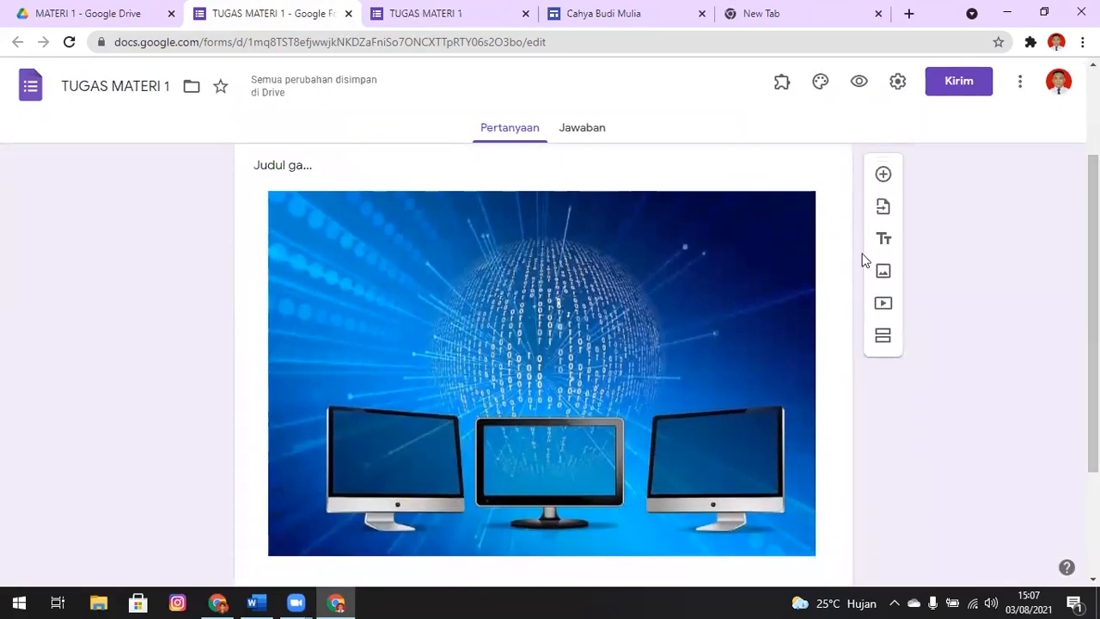
{"action": "left_click", "coordinate": [840, 265]}
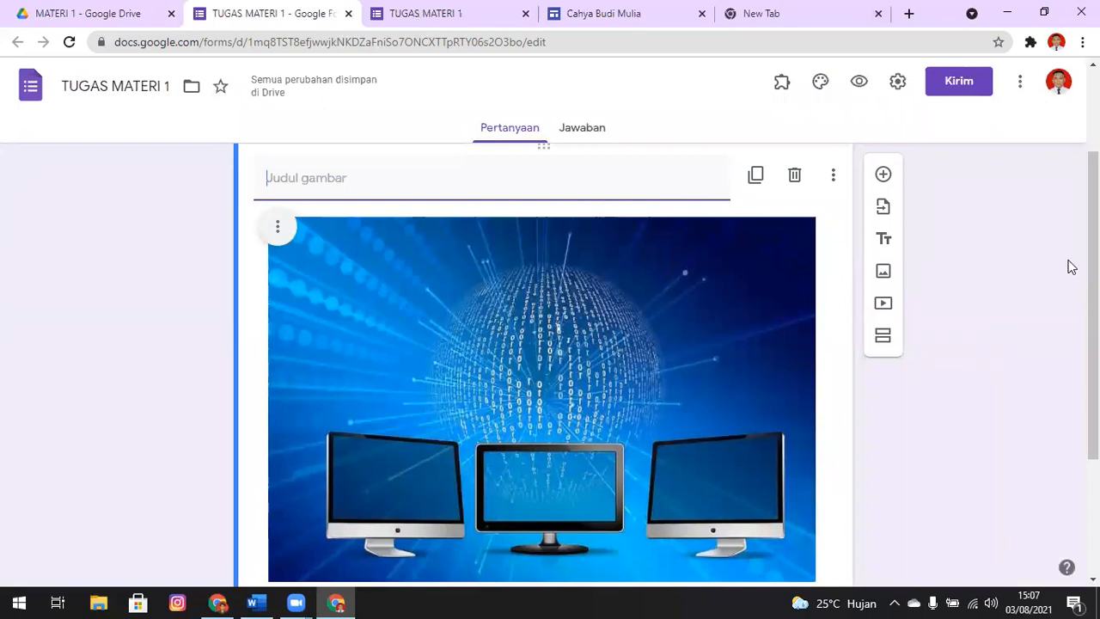
{"action": "scroll", "coordinate": [1092, 266], "scroll_direction": "down", "scroll_amount": 1}
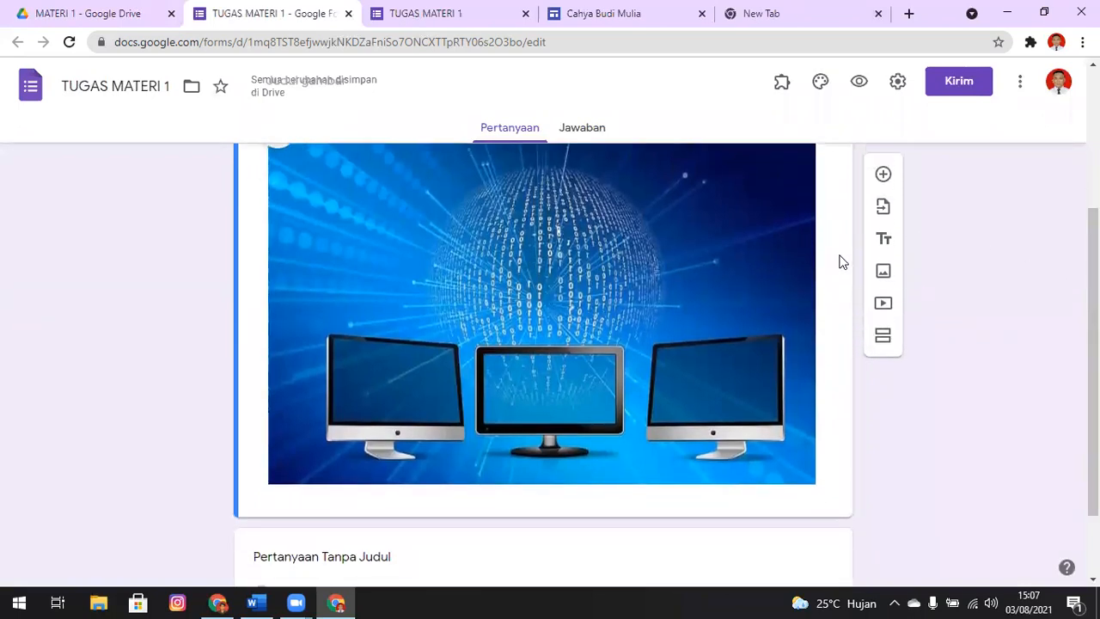
{"action": "left_click", "coordinate": [885, 340]}
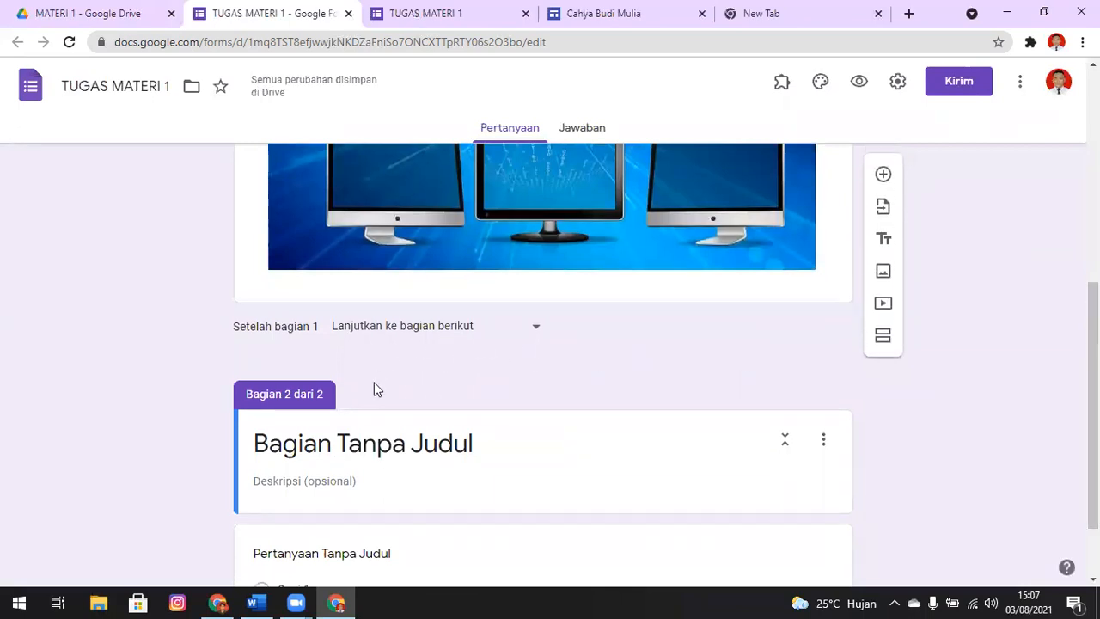
Title the second section IDENTITAS SISWA
{"action": "left_click", "coordinate": [519, 443]}
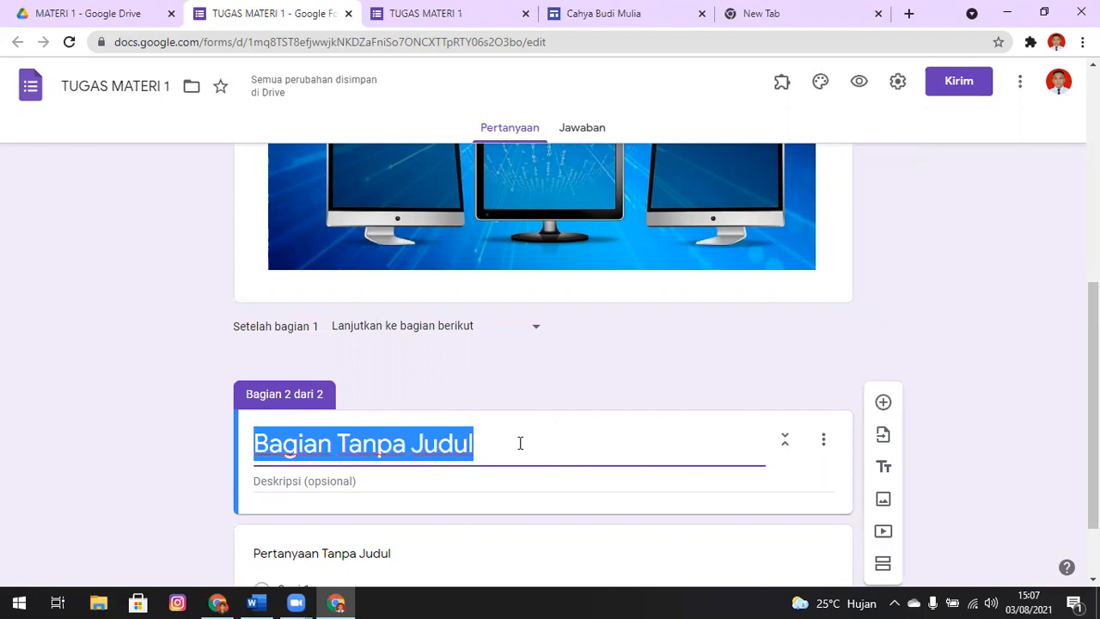
{"action": "key", "text": "BackSpace"}
{"action": "type", "text": "IDE"}
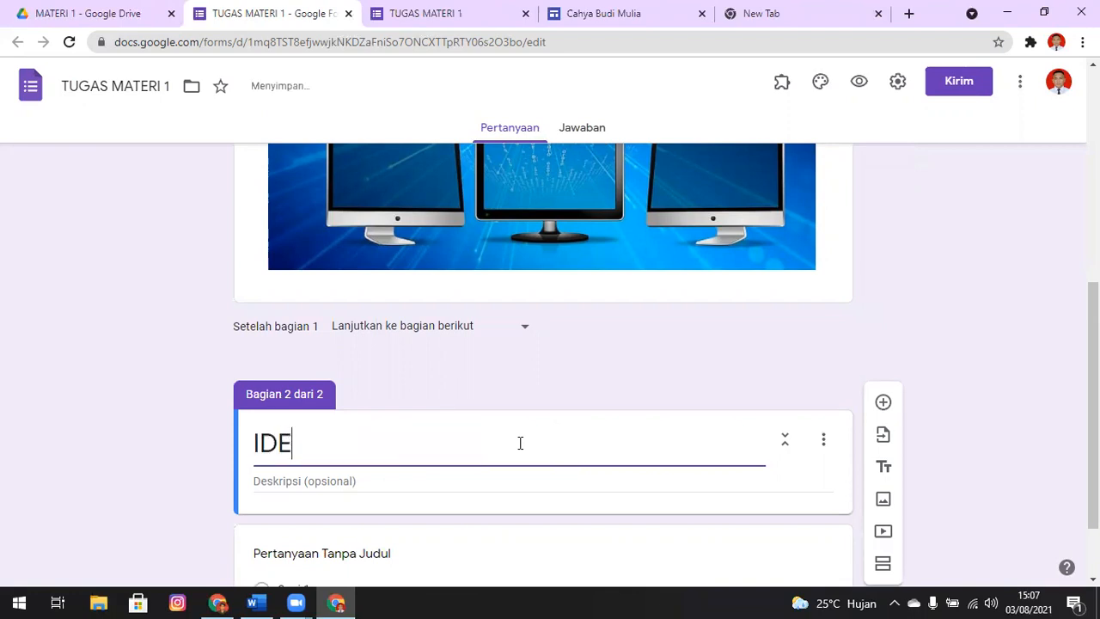
{"action": "type", "text": "NTITAS "}
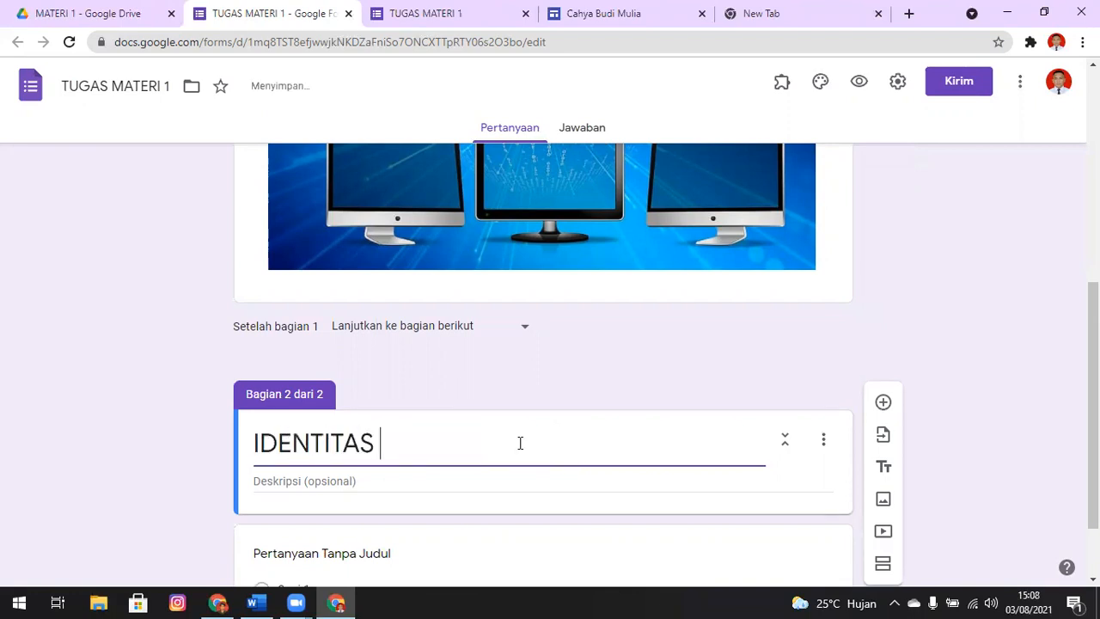
{"action": "type", "text": "SISWA"}
{"action": "left_click", "coordinate": [1013, 237]}
Preview the form through to its second section, close the older preview, and return to the form editor
{"action": "scroll", "coordinate": [910, 133], "scroll_direction": "up", "scroll_amount": 7}
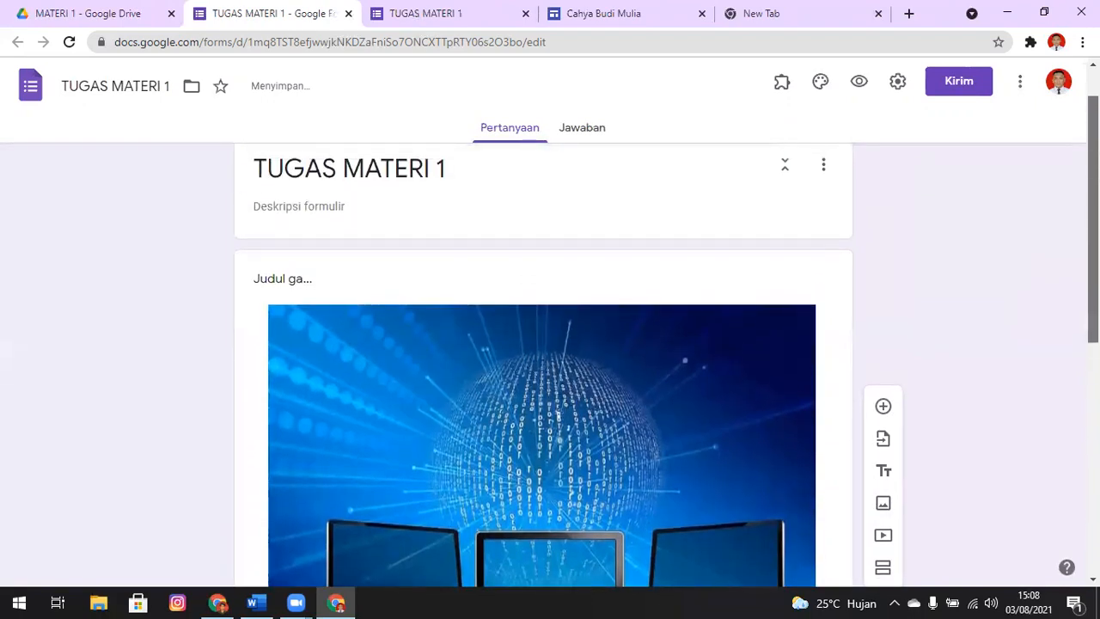
{"action": "left_click", "coordinate": [858, 82]}
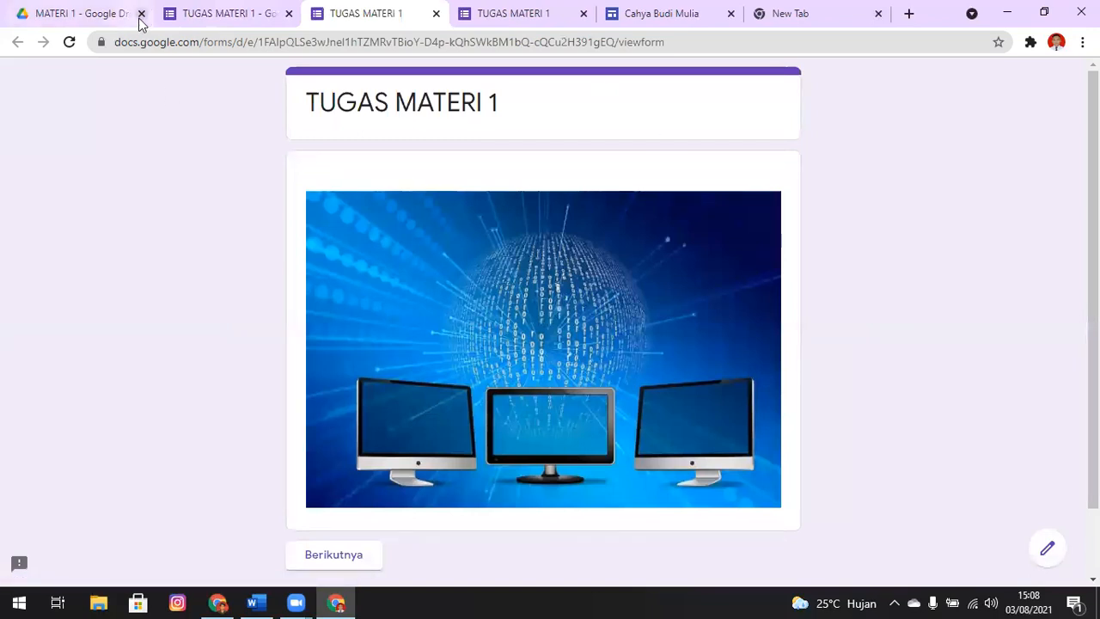
{"action": "left_click", "coordinate": [583, 12]}
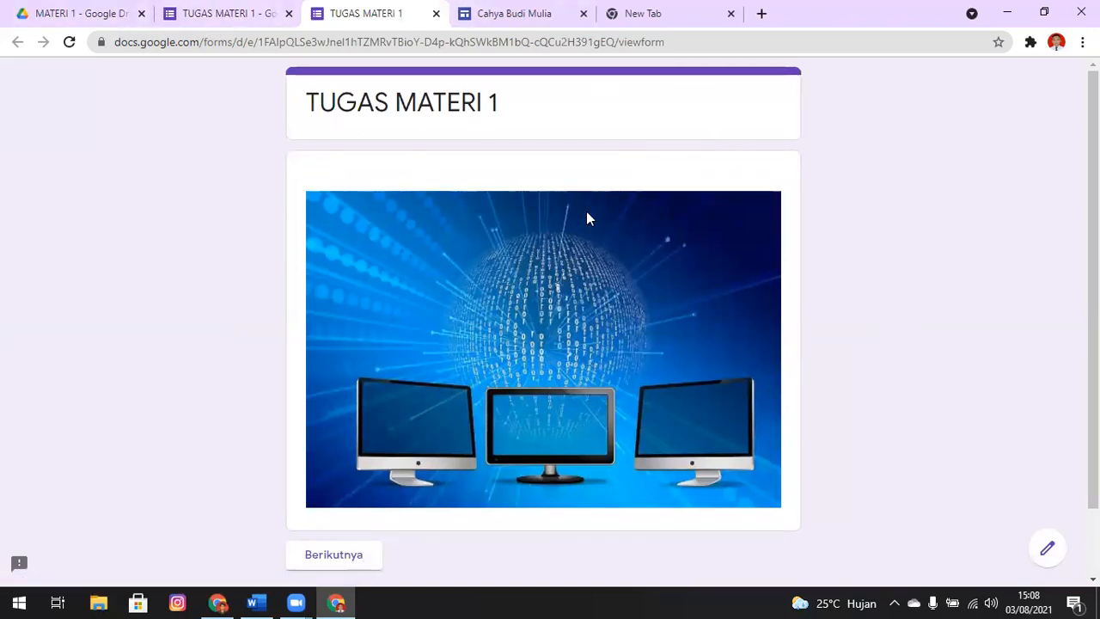
{"action": "scroll", "coordinate": [1006, 283], "scroll_direction": "down", "scroll_amount": 2}
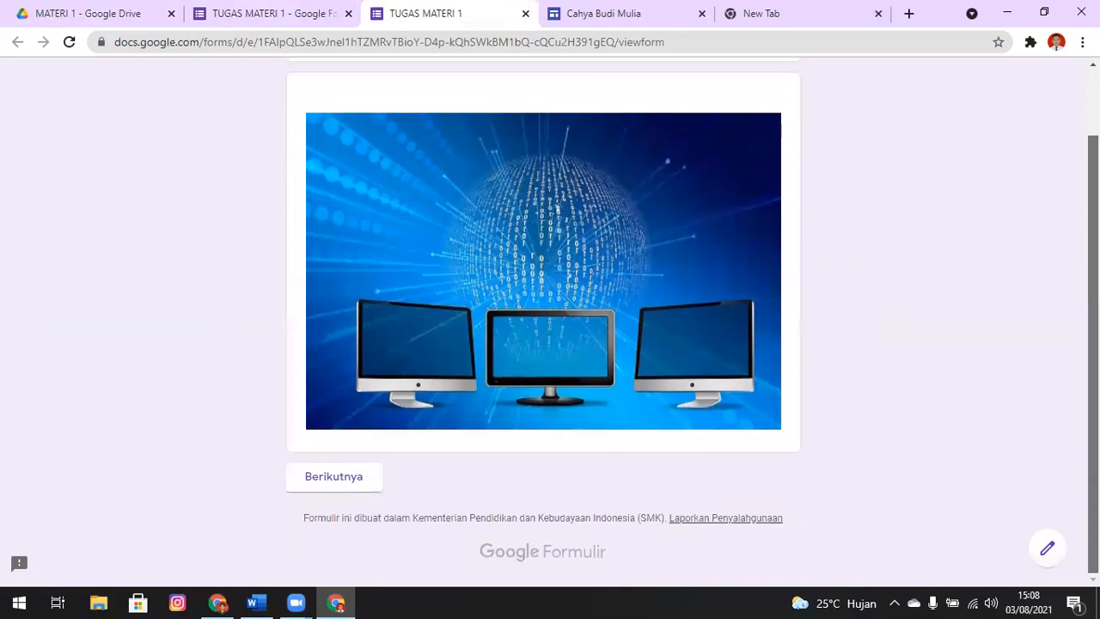
{"action": "left_click", "coordinate": [341, 486]}
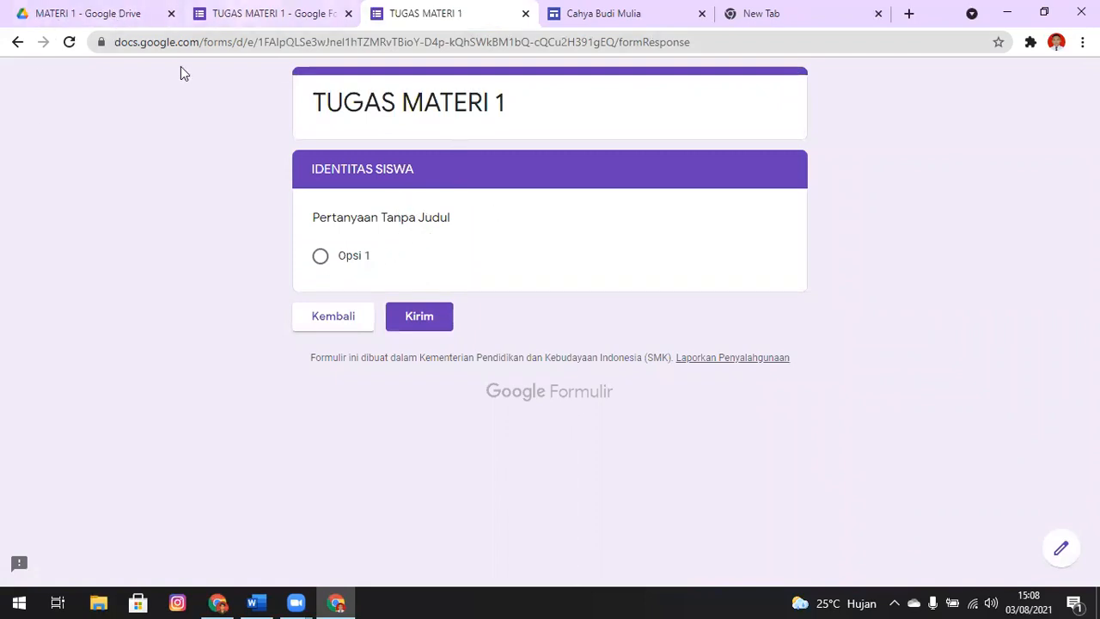
{"action": "left_click", "coordinate": [262, 13]}
Rename the untitled question under IDENTITAS SISWA as NAMA PESERTA DIDIK, with a short-answer response, and make it required
{"action": "left_click_drag", "start_coordinate": [1093, 206], "coordinate": [1093, 454]}
{"action": "left_click", "coordinate": [359, 458]}
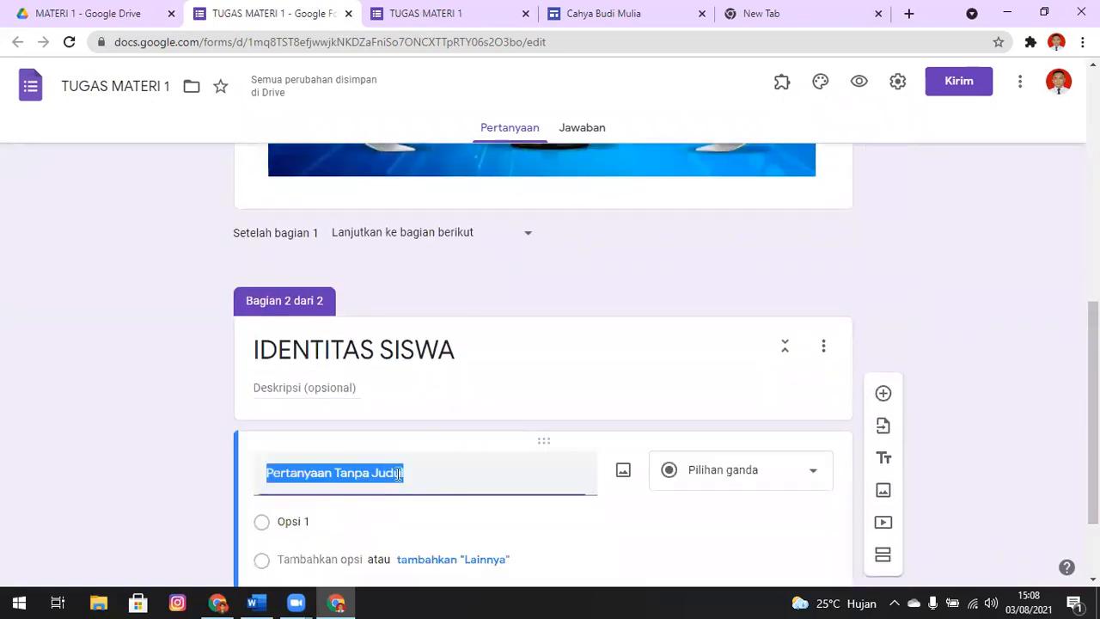
{"action": "type", "text": "NAMA PESERTA DIDIK"}
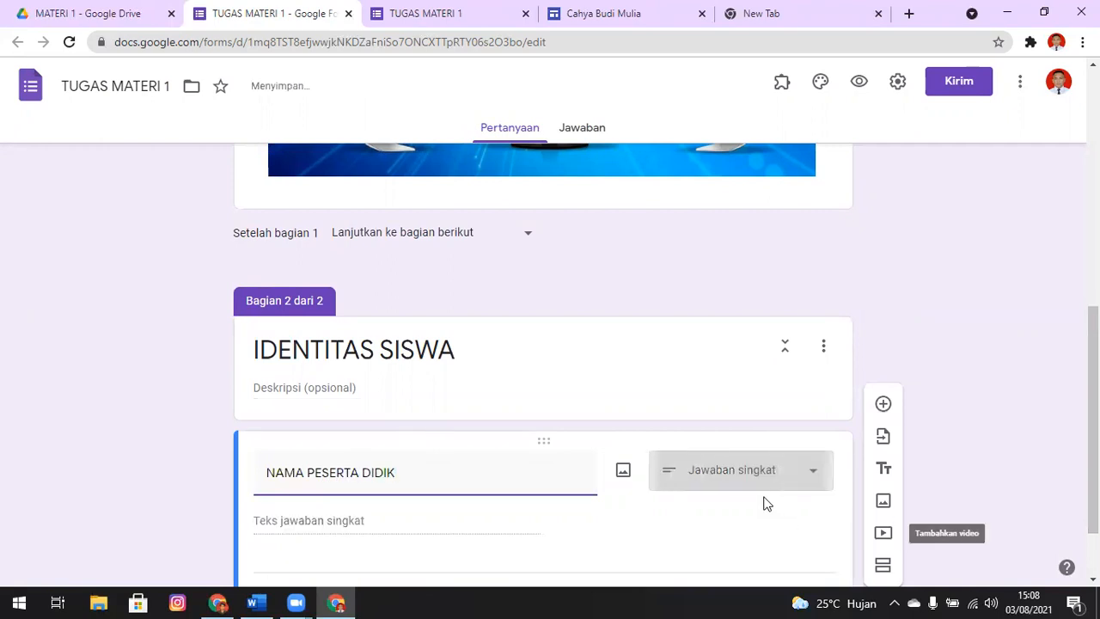
{"action": "scroll", "coordinate": [1062, 454], "scroll_direction": "down", "scroll_amount": 1}
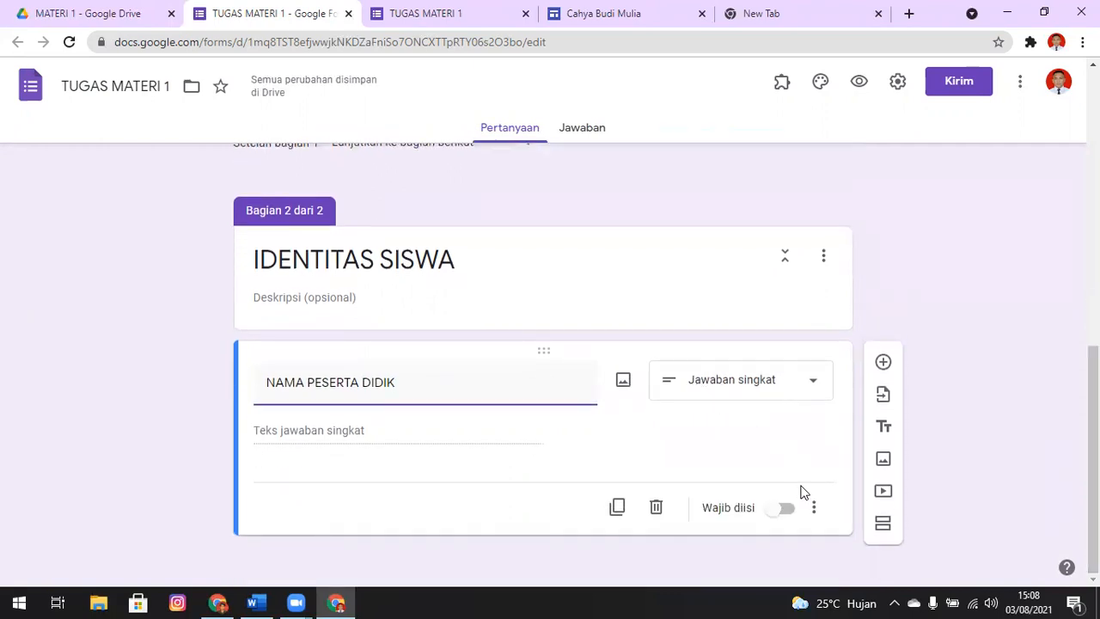
{"action": "left_click", "coordinate": [787, 509]}
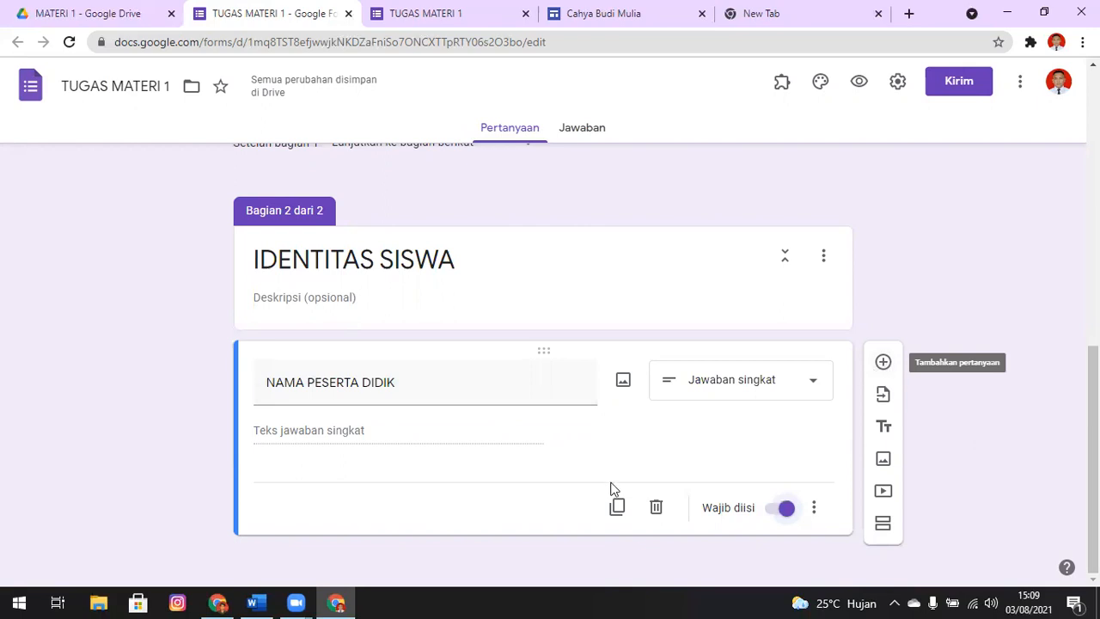
Add a question titled KELAS below NAMA PESERTA DIDIK and set its response type to Drop-down
{"action": "left_click", "coordinate": [884, 362]}
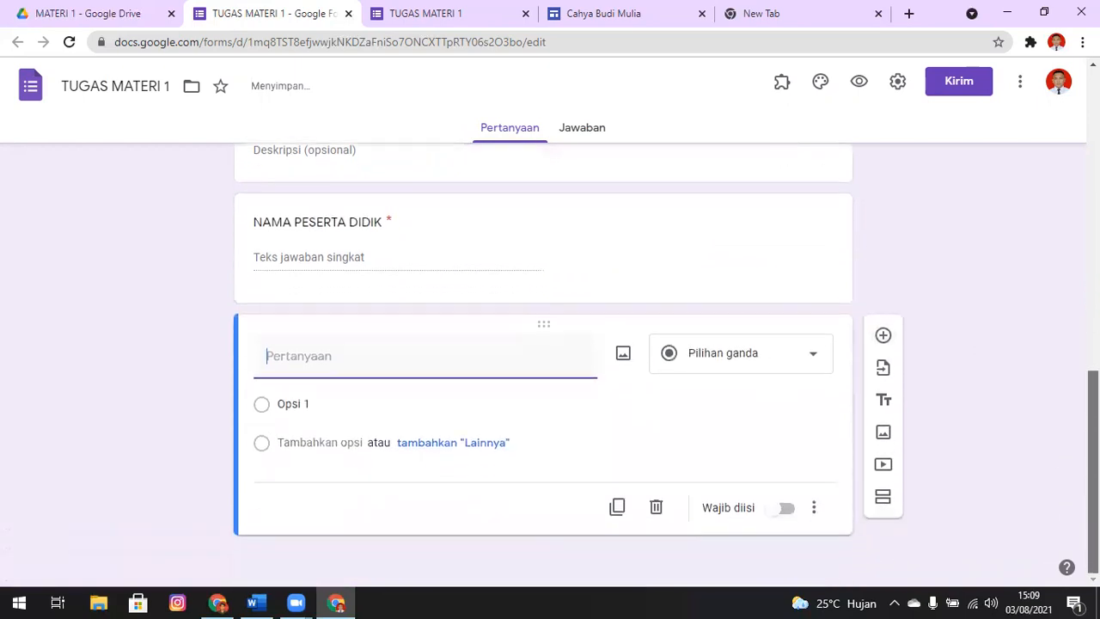
{"action": "type", "text": "KELAS"}
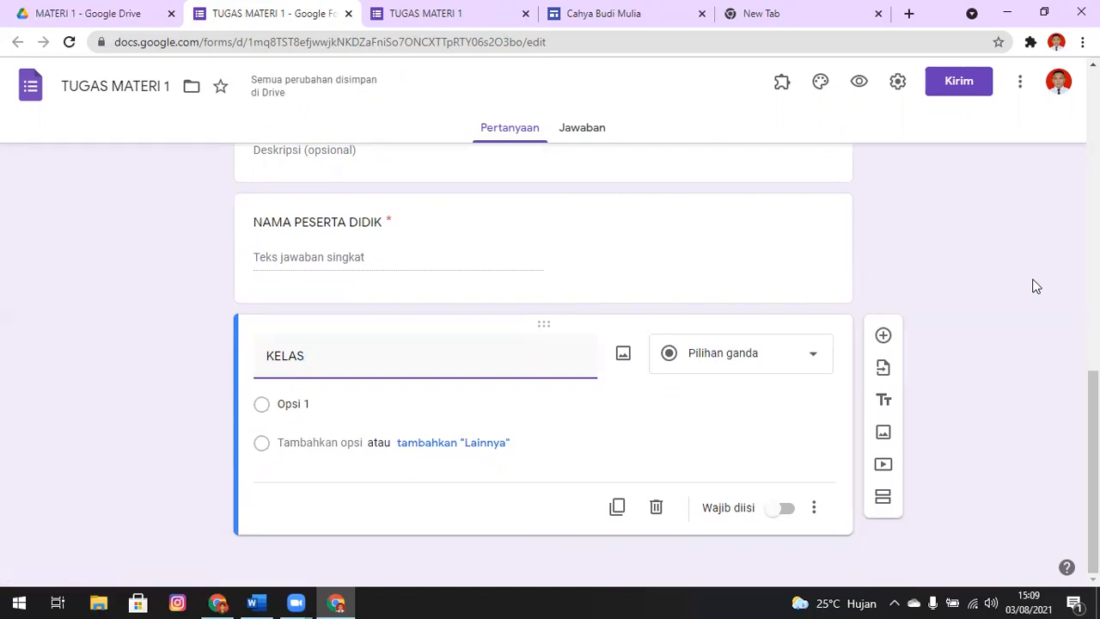
{"action": "left_click", "coordinate": [1035, 286]}
{"action": "left_click", "coordinate": [803, 360]}
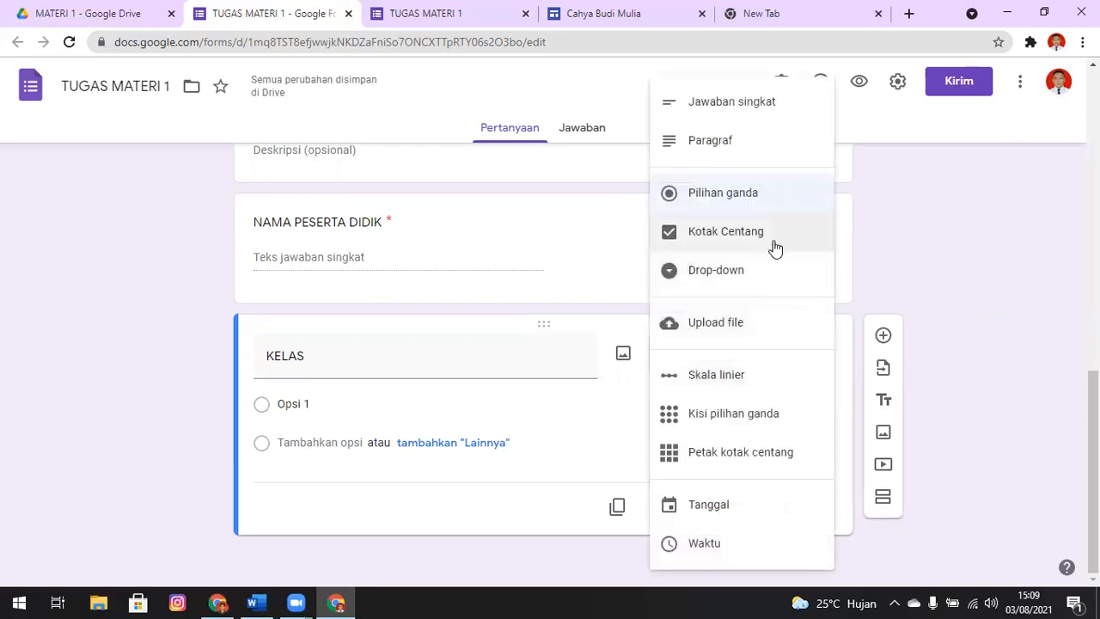
{"action": "left_click", "coordinate": [759, 270]}
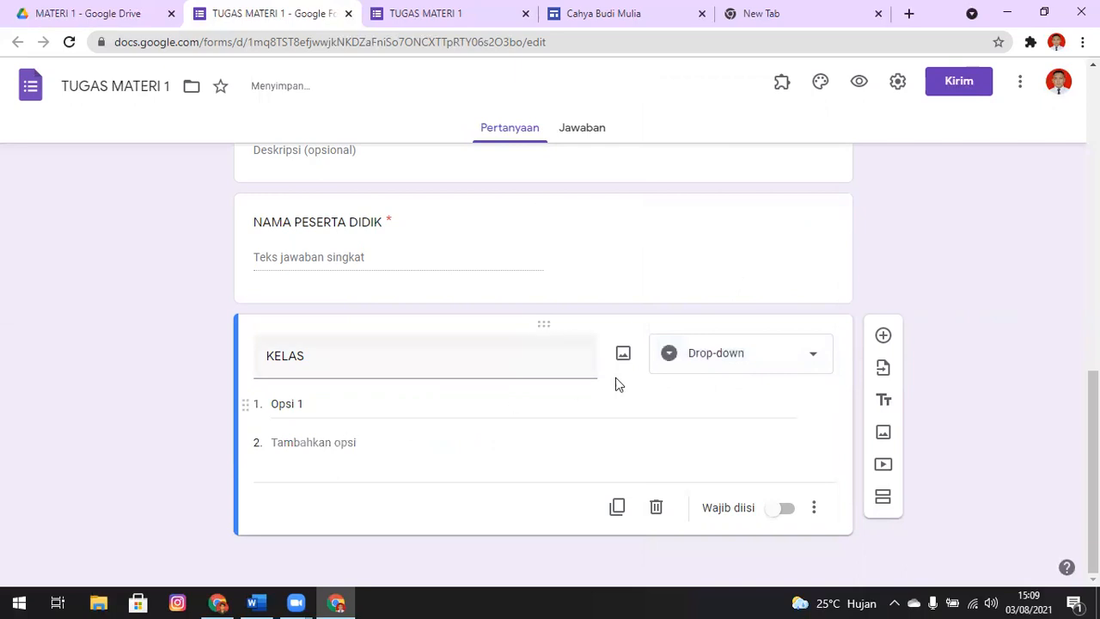
{"action": "left_click", "coordinate": [783, 346]}
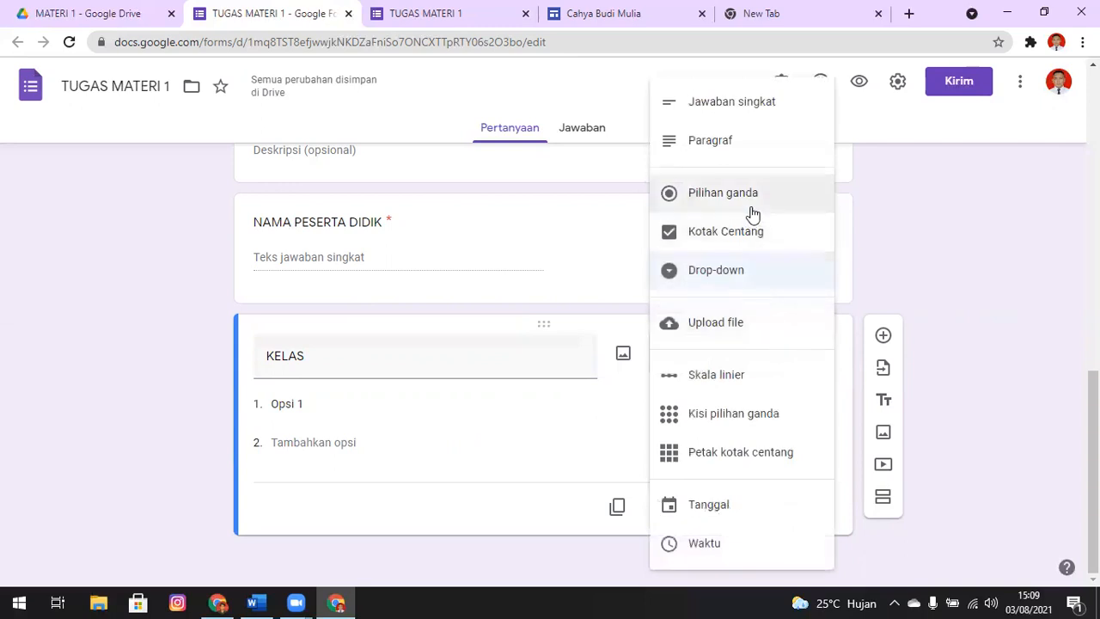
{"action": "left_click", "coordinate": [752, 275]}
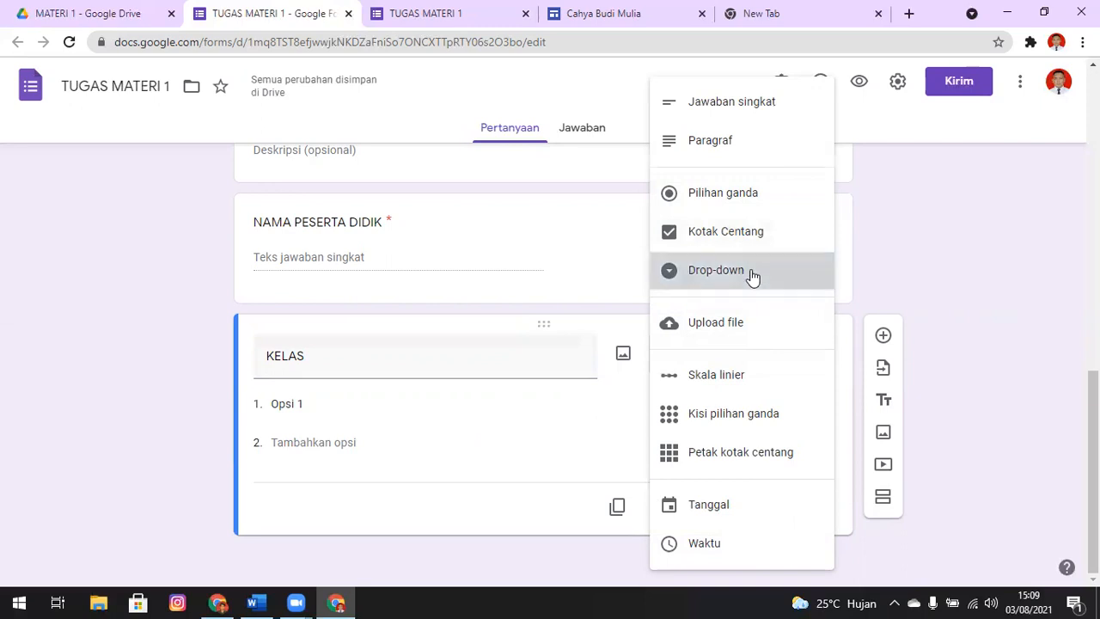
Enter X TKJ 1, X TKJ 2 and X TKJ 3 as the drop-down options of the KELAS question
{"action": "left_click", "coordinate": [367, 404]}
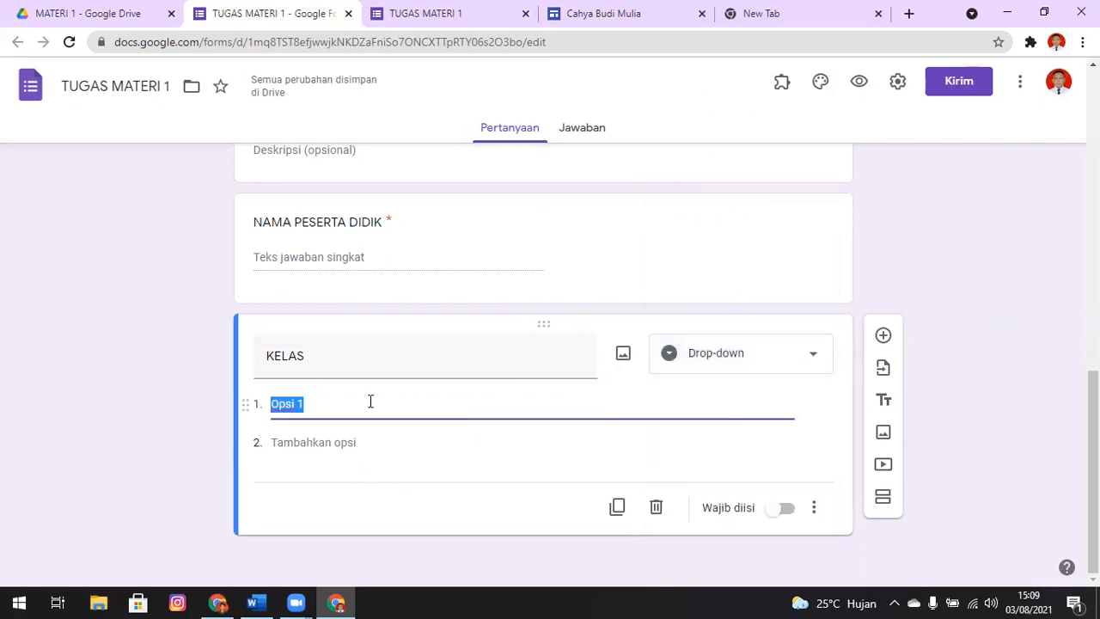
{"action": "type", "text": "X TKJ"}
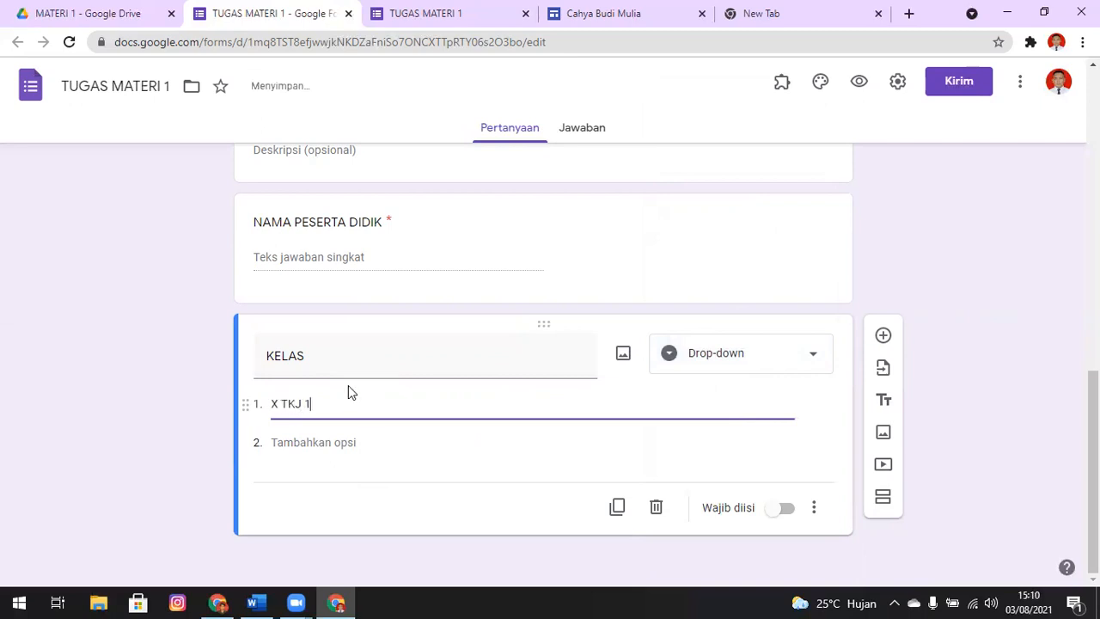
{"action": "key", "text": "ctrl+a"}
{"action": "key", "text": "ctrl+c"}
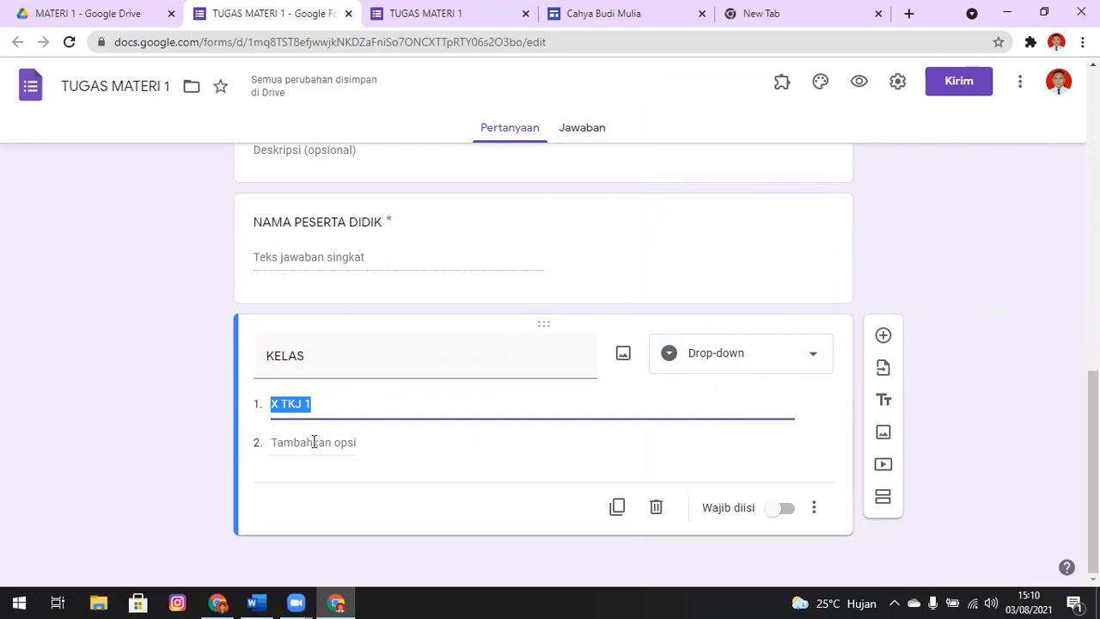
{"action": "left_click", "coordinate": [292, 442]}
{"action": "key", "text": "ctrl+v"}
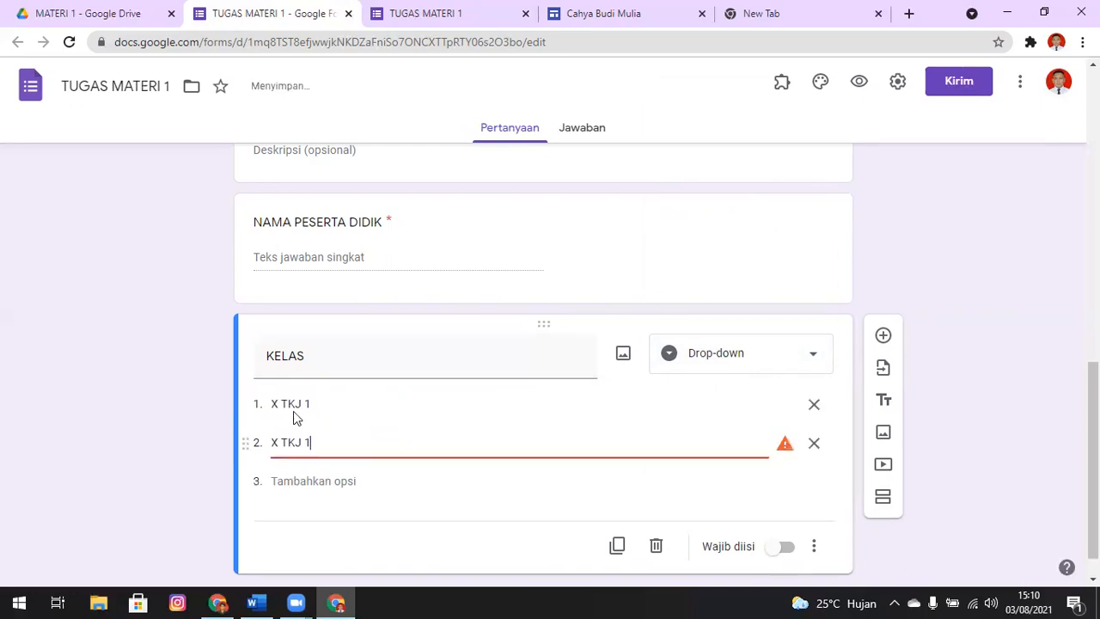
{"action": "key", "text": "BackSpace"}
{"action": "type", "text": "2"}
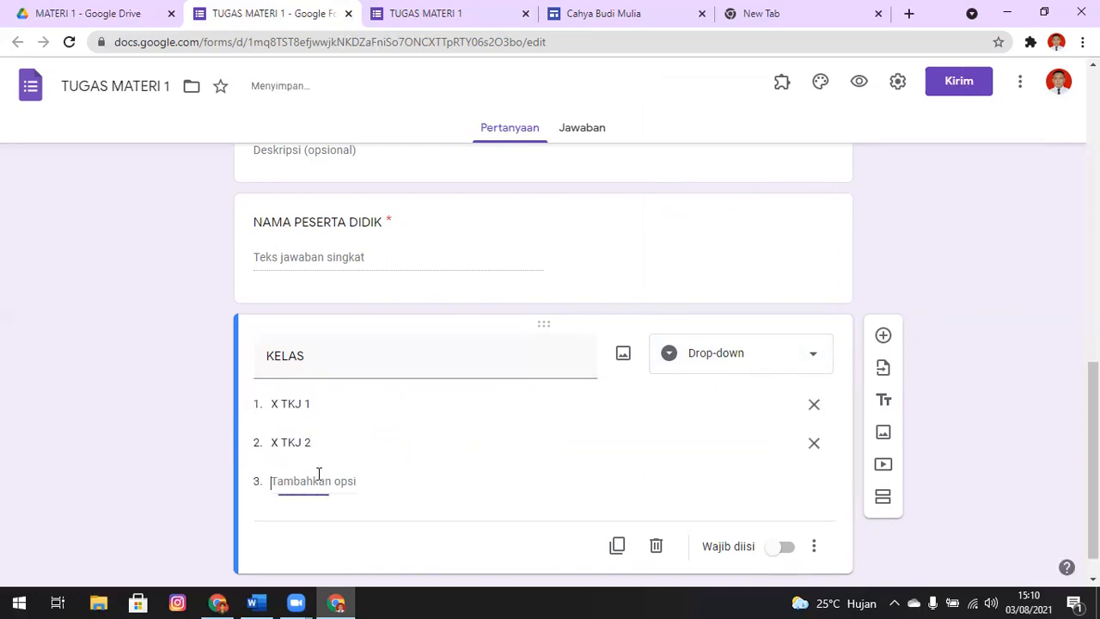
{"action": "left_click", "coordinate": [318, 478]}
{"action": "key", "text": "ctrl+v"}
{"action": "key", "text": "BackSpace"}
{"action": "type", "text": "3"}
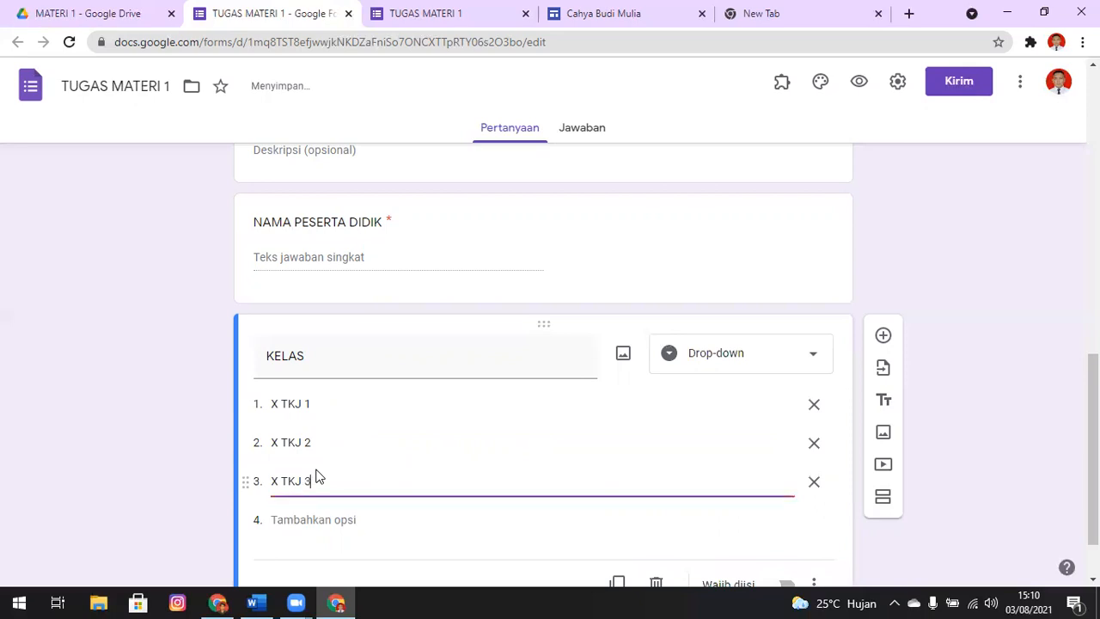
Make the KELAS question required
{"action": "left_click", "coordinate": [1050, 272]}
{"action": "left_click_drag", "start_coordinate": [1093, 413], "coordinate": [1093, 435]}
{"action": "left_click", "coordinate": [777, 523]}
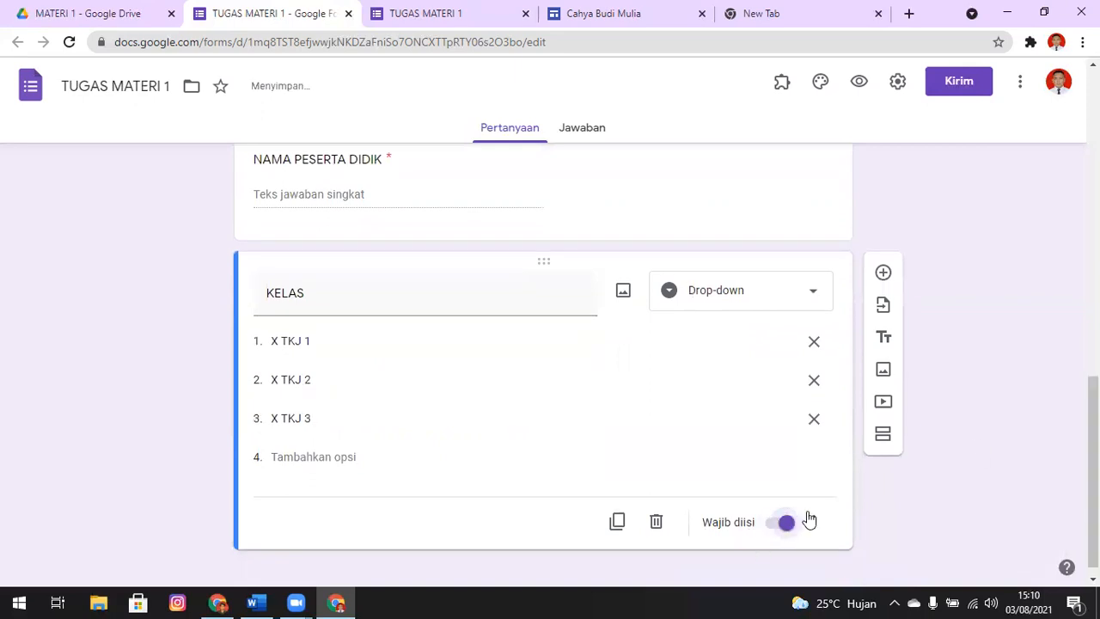
Add a question titled NOMOR ABSEN after KELAS and set its response type to Drop-down
{"action": "left_click_drag", "start_coordinate": [1093, 464], "coordinate": [1092, 473]}
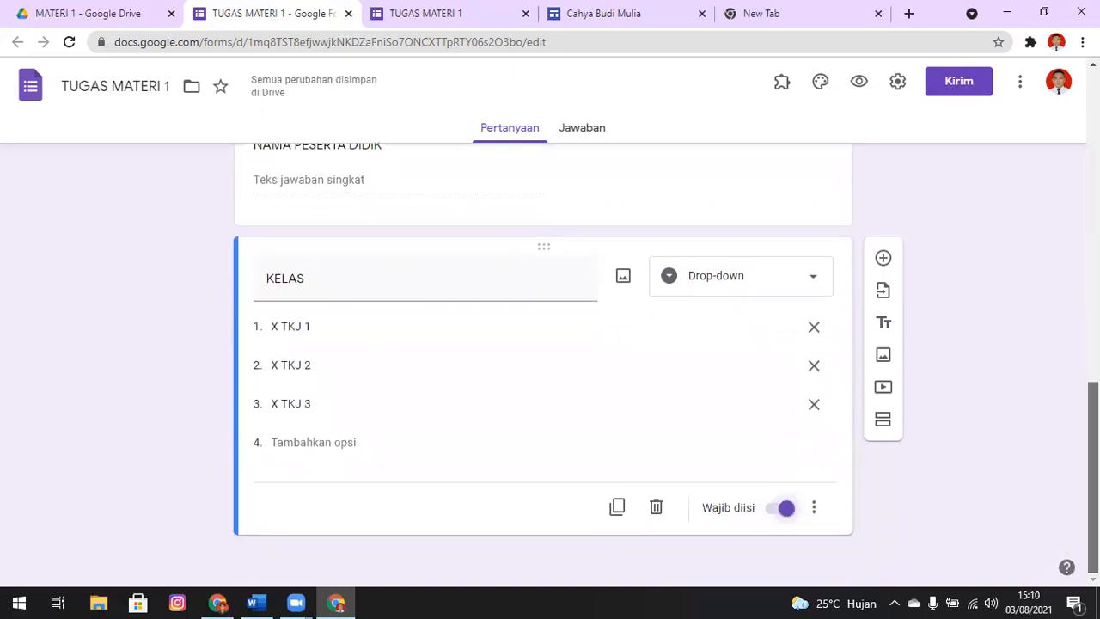
{"action": "left_click", "coordinate": [885, 261]}
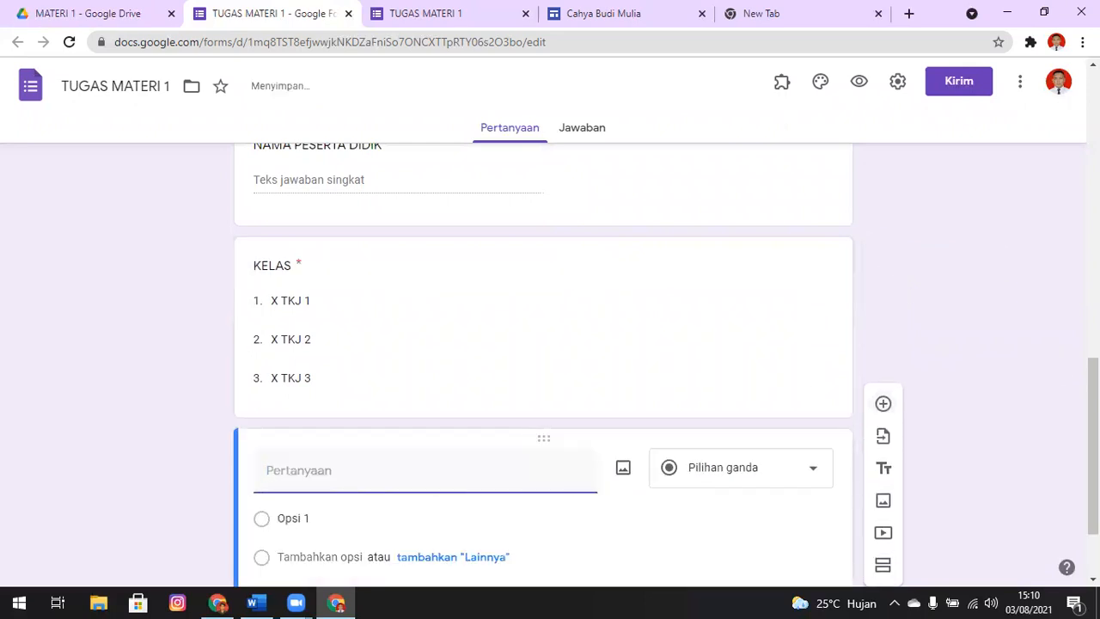
{"action": "type", "text": "NOMOR ABSEN"}
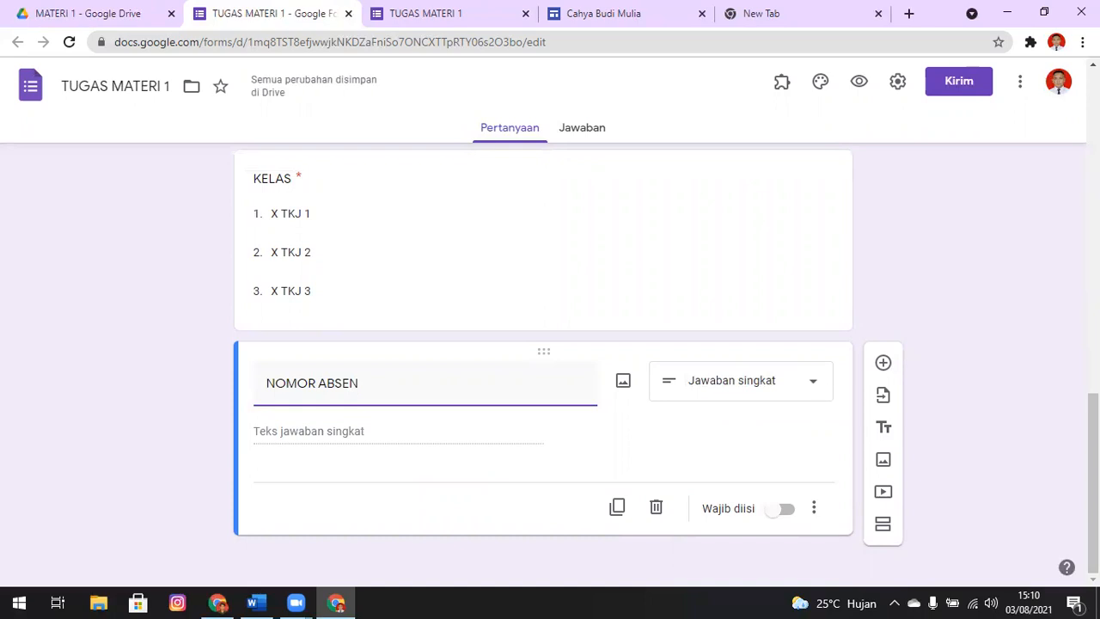
{"action": "left_click", "coordinate": [814, 387]}
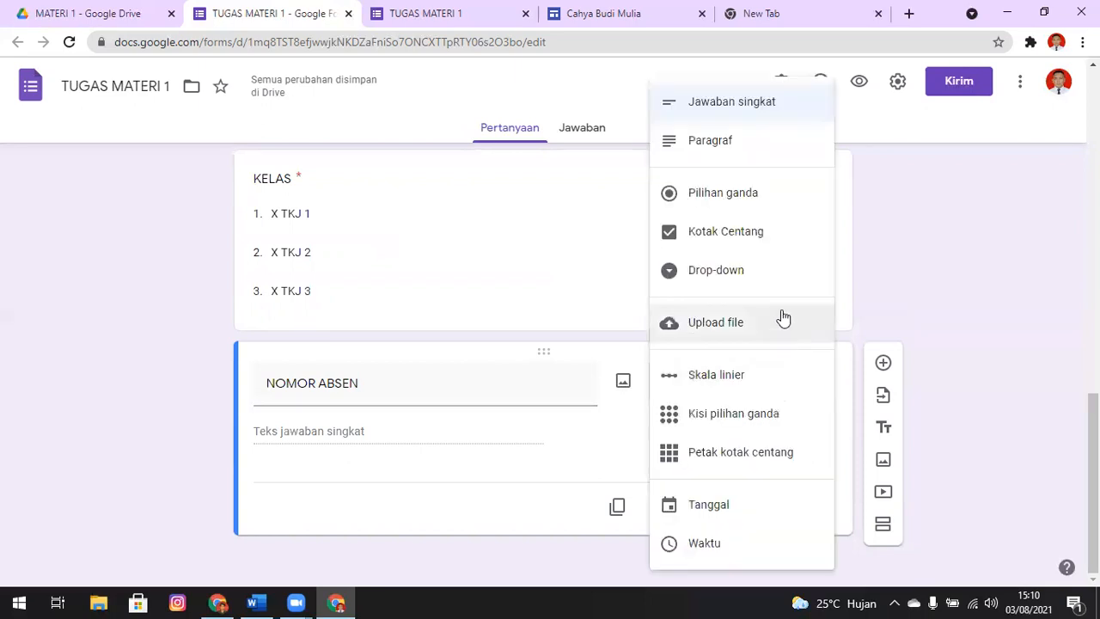
{"action": "left_click", "coordinate": [771, 275]}
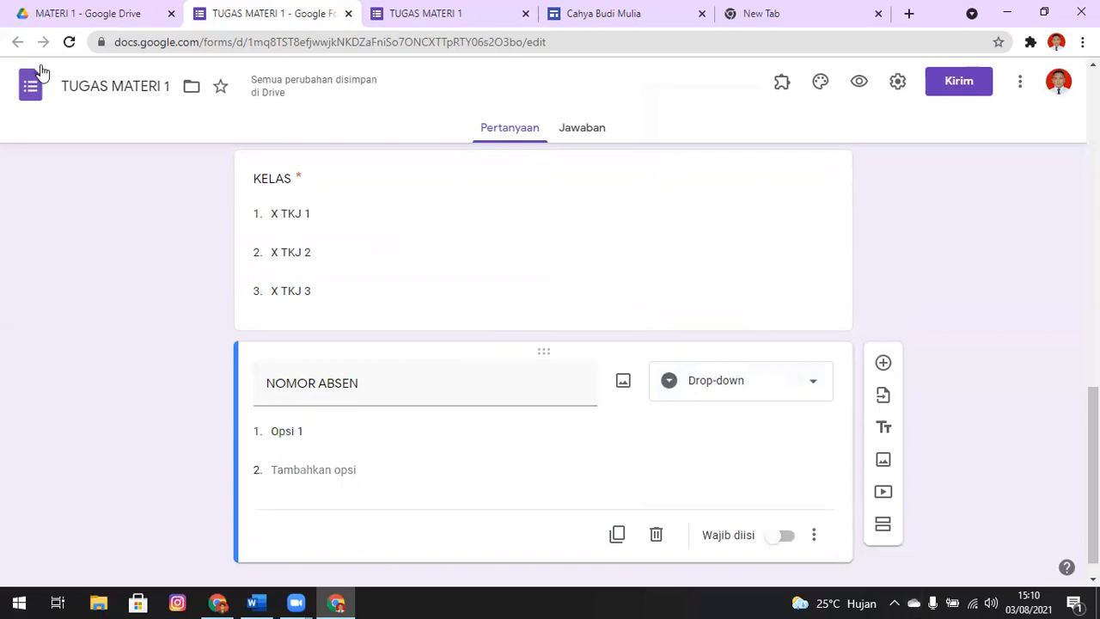
Switch to Google Drive and create a blank Google spreadsheet in the MATERI 1 folder
{"action": "left_click", "coordinate": [88, 12]}
{"action": "left_click", "coordinate": [34, 142]}
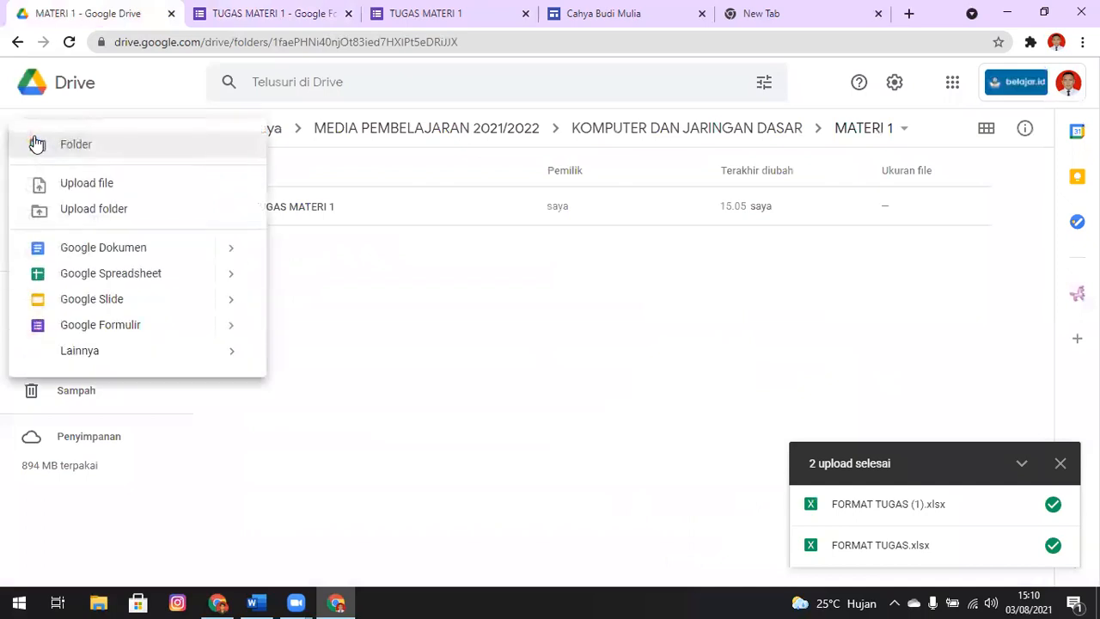
{"action": "left_click", "coordinate": [143, 283]}
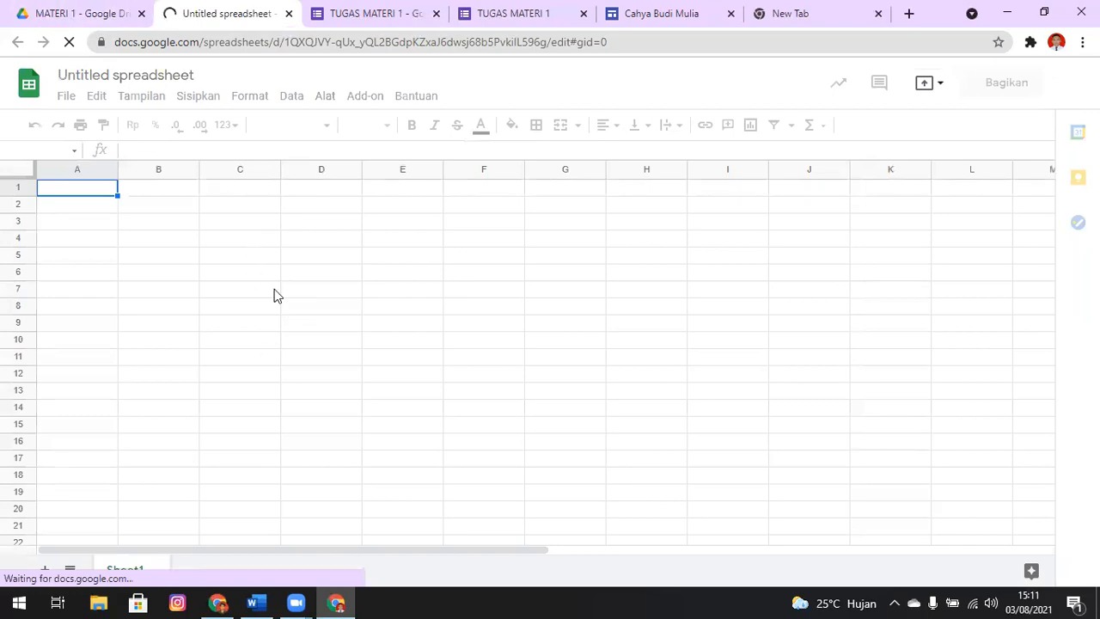
Fill cells A1:A40 of the blank spreadsheet with the number series 1 to 40 and copy the range
{"action": "type", "text": "1"}
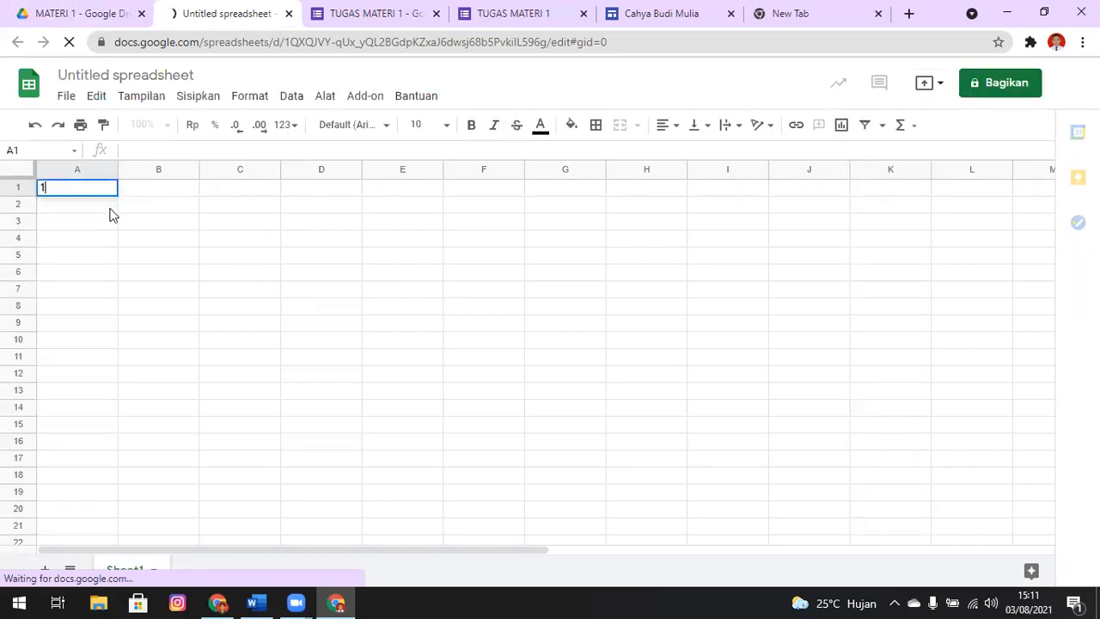
{"action": "key", "text": "Return"}
{"action": "type", "text": "2"}
{"action": "left_click", "coordinate": [143, 206]}
{"action": "left_click_drag", "start_coordinate": [84, 187], "coordinate": [117, 516]}
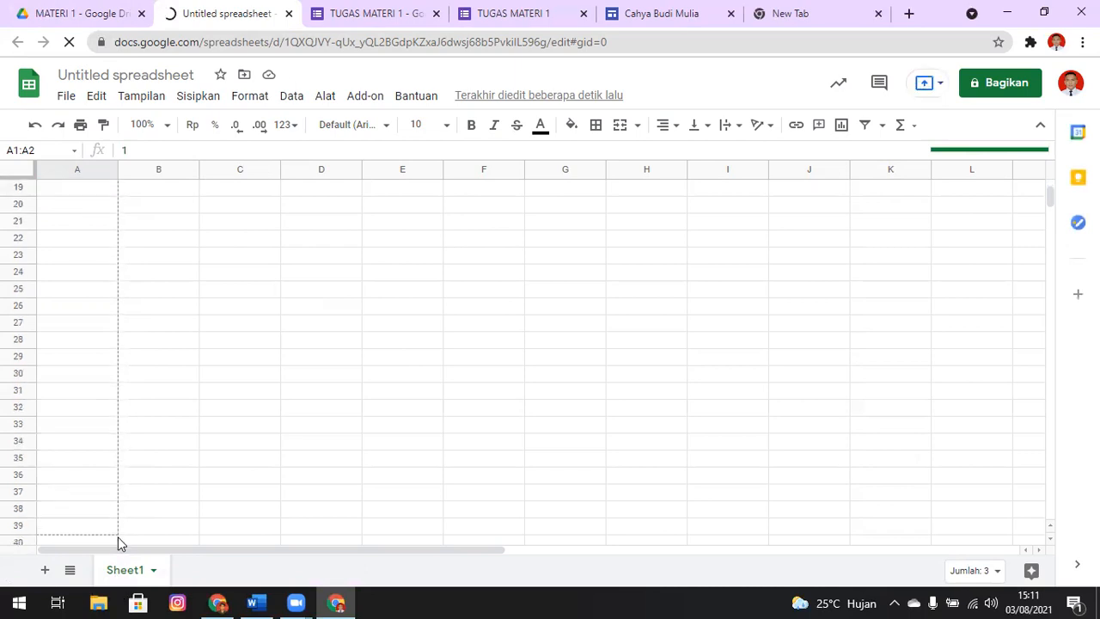
{"action": "left_click_drag", "start_coordinate": [119, 557], "coordinate": [119, 446]}
{"action": "key", "text": "ctrl+c"}
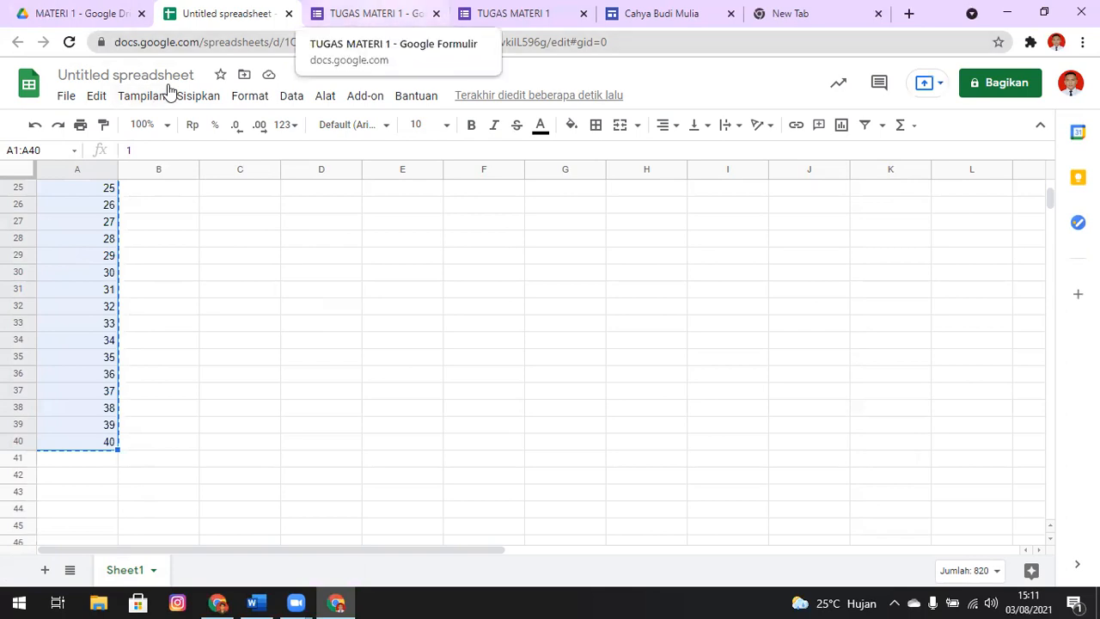
Return to the form editor and paste the copied numbers 1 to 40 as the drop-down options of NOMOR ABSEN
{"action": "key", "text": "ctrl+Tab"}
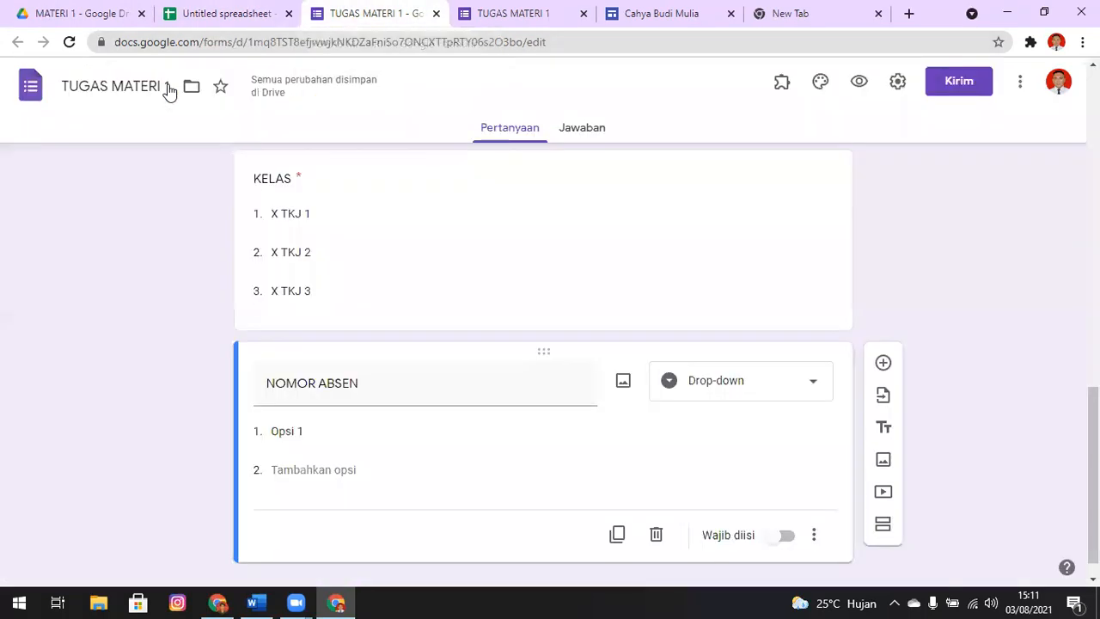
{"action": "left_click", "coordinate": [366, 426]}
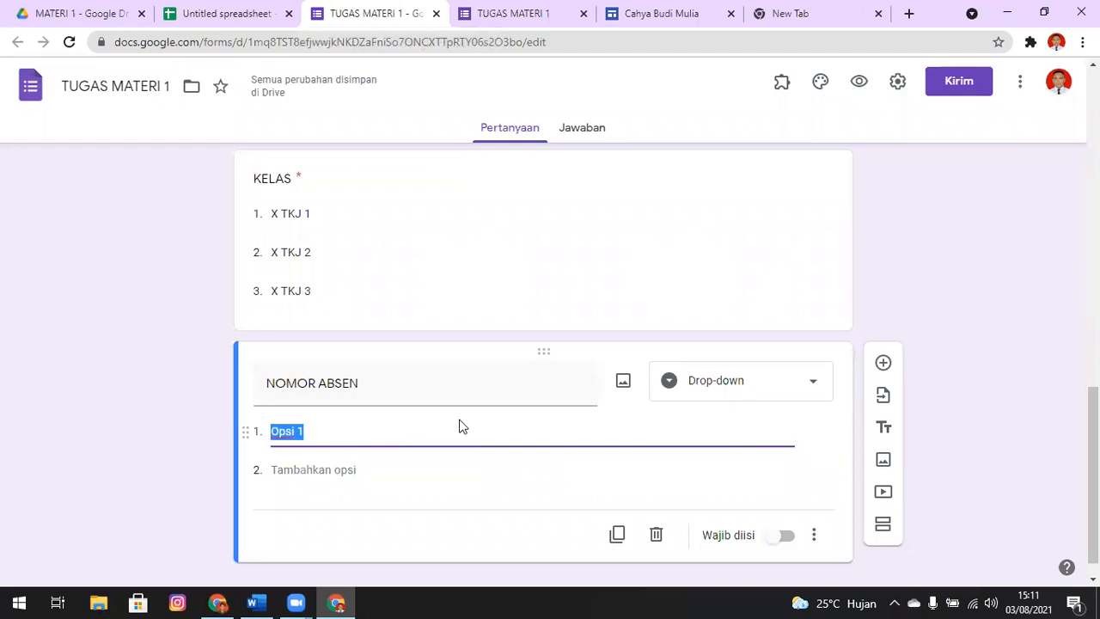
{"action": "key", "text": "ctrl+v"}
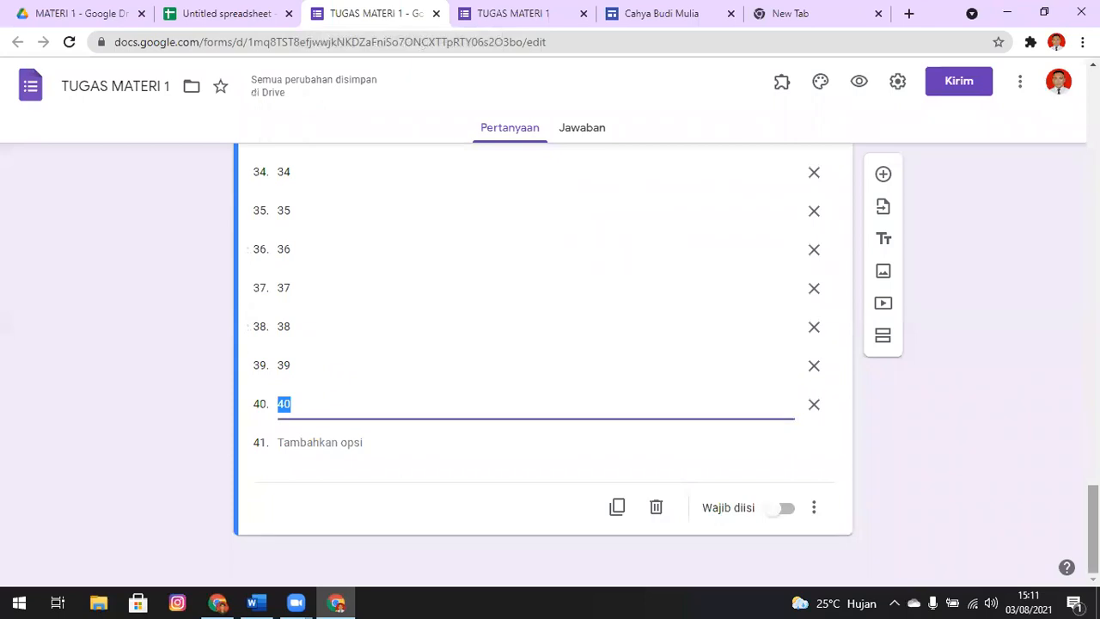
{"action": "scroll", "coordinate": [543, 361], "scroll_direction": "up", "scroll_amount": 15}
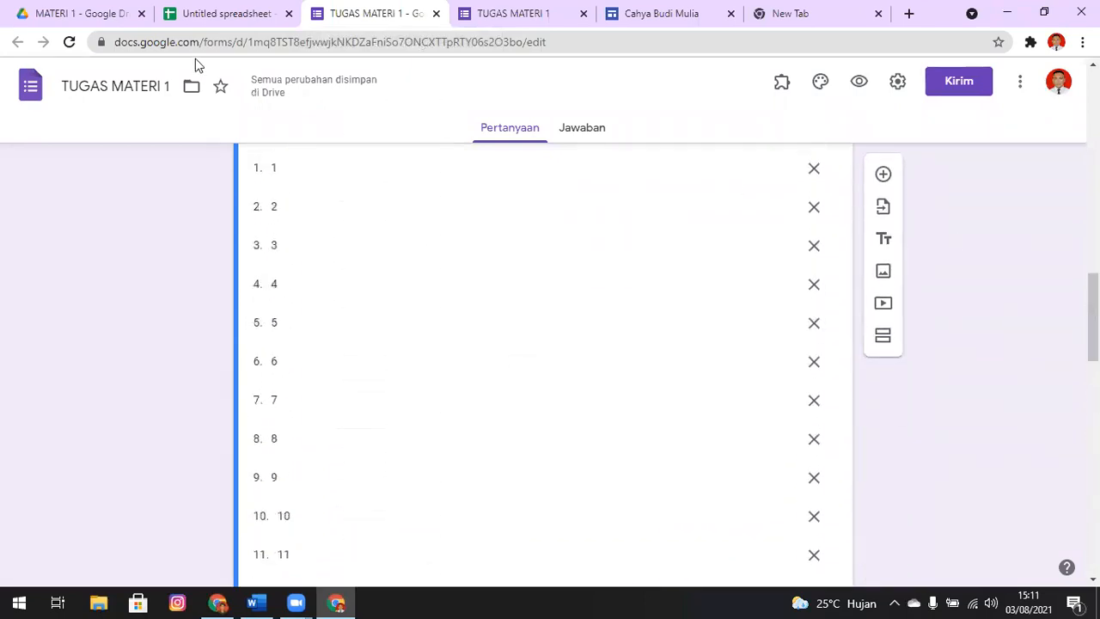
Close the helper spreadsheet and move its Untitled spreadsheet file from the MATERI 1 Drive folder to the trash
{"action": "left_click", "coordinate": [205, 17]}
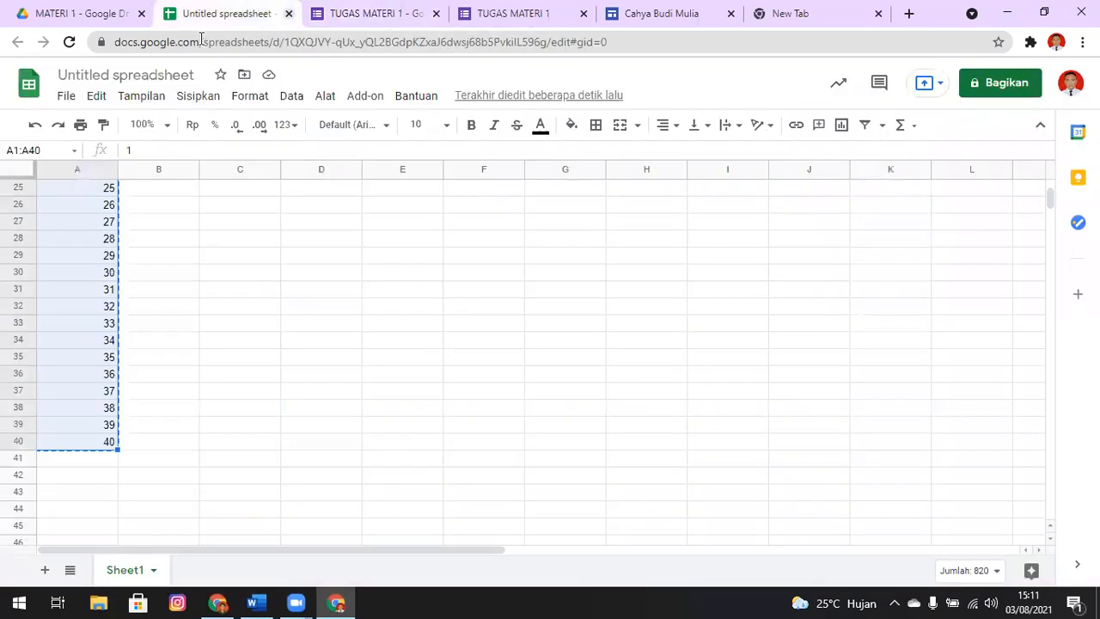
{"action": "left_click", "coordinate": [288, 13]}
{"action": "left_click", "coordinate": [76, 13]}
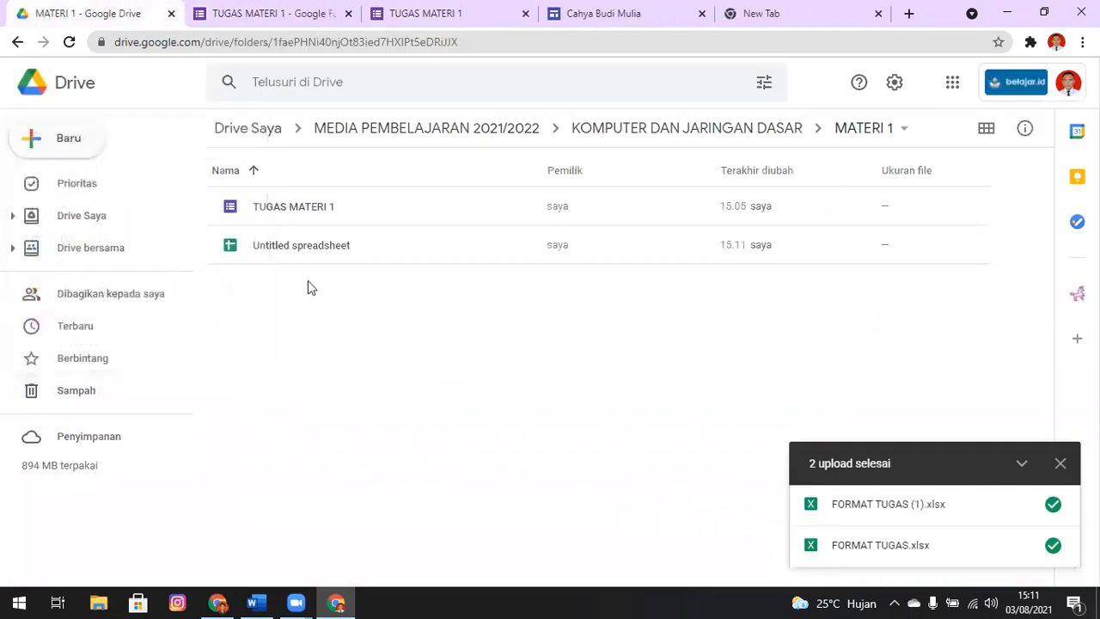
{"action": "left_click", "coordinate": [317, 245]}
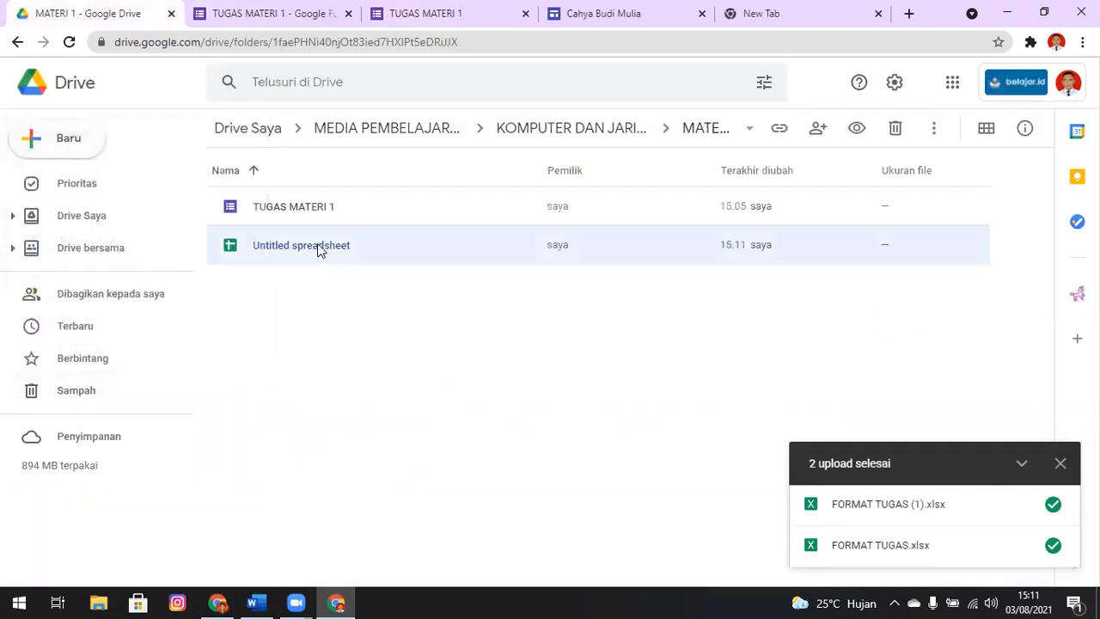
{"action": "left_click", "coordinate": [894, 129]}
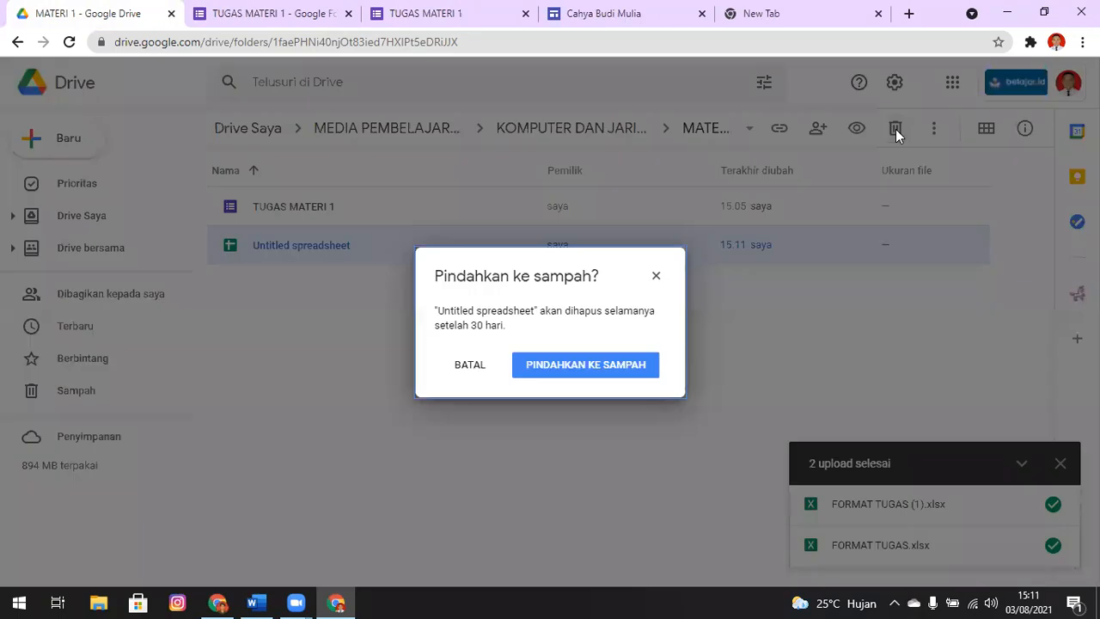
{"action": "left_click", "coordinate": [618, 376]}
Return to the form editor, look through the NOMOR ABSEN options, and open a preview of the form
{"action": "left_click", "coordinate": [273, 13]}
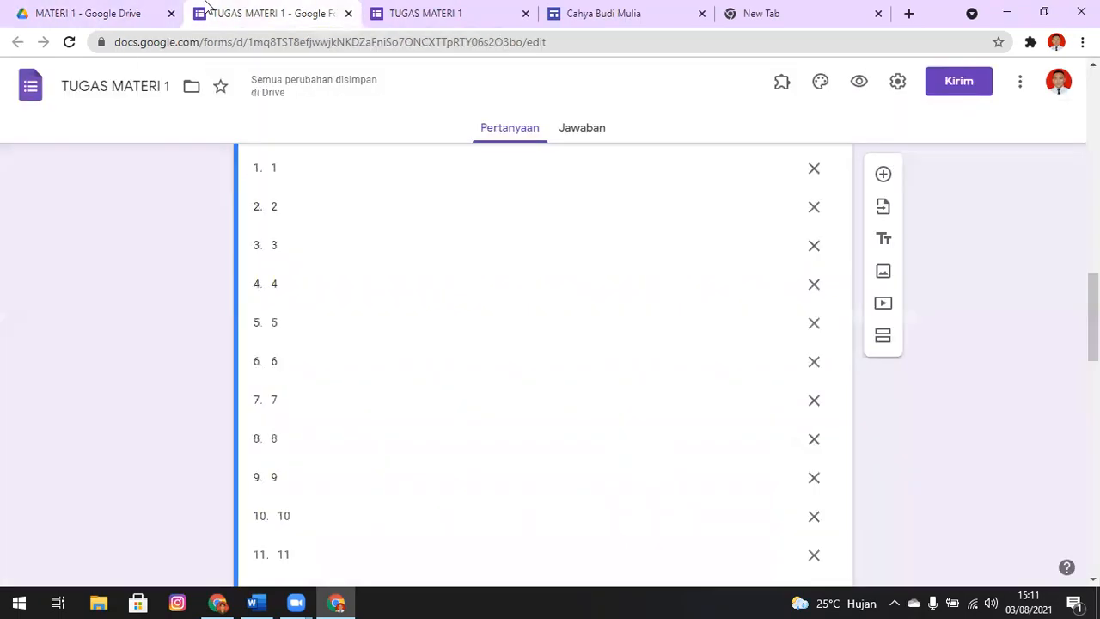
{"action": "scroll", "coordinate": [543, 361], "scroll_direction": "down", "scroll_amount": 6}
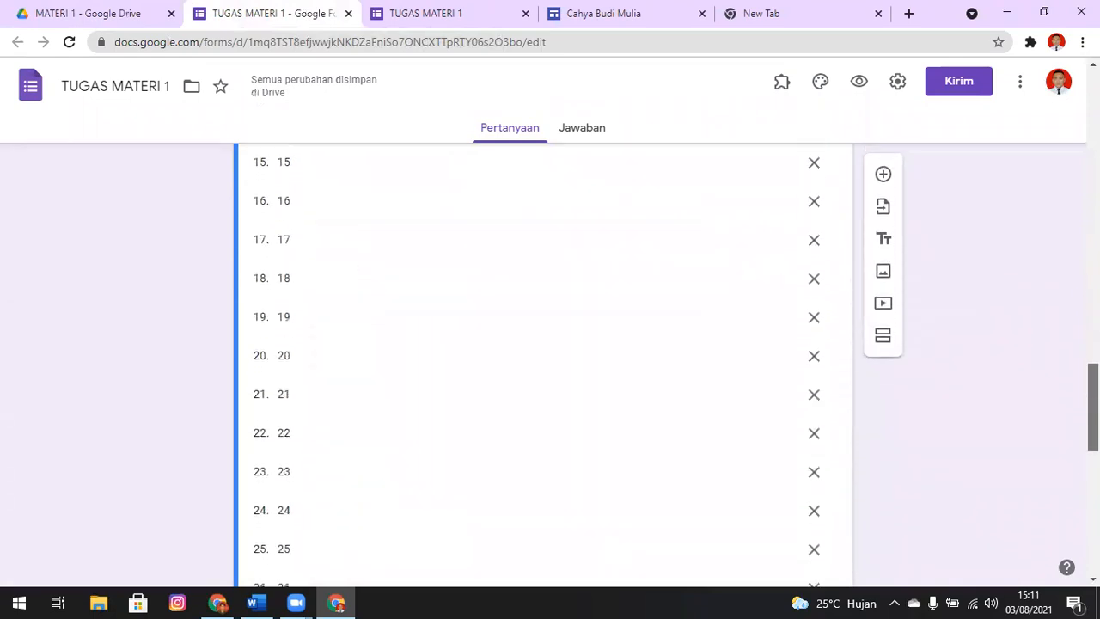
{"action": "scroll", "coordinate": [543, 361], "scroll_direction": "down", "scroll_amount": 4}
{"action": "left_click_drag", "start_coordinate": [1093, 454], "coordinate": [1093, 181]}
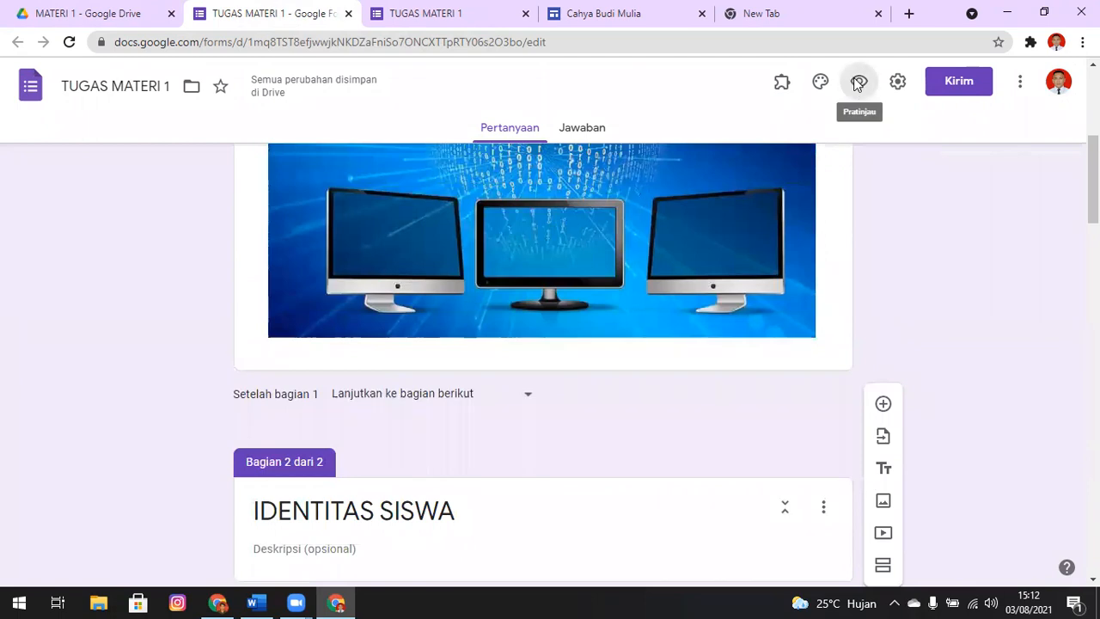
{"action": "left_click", "coordinate": [857, 82]}
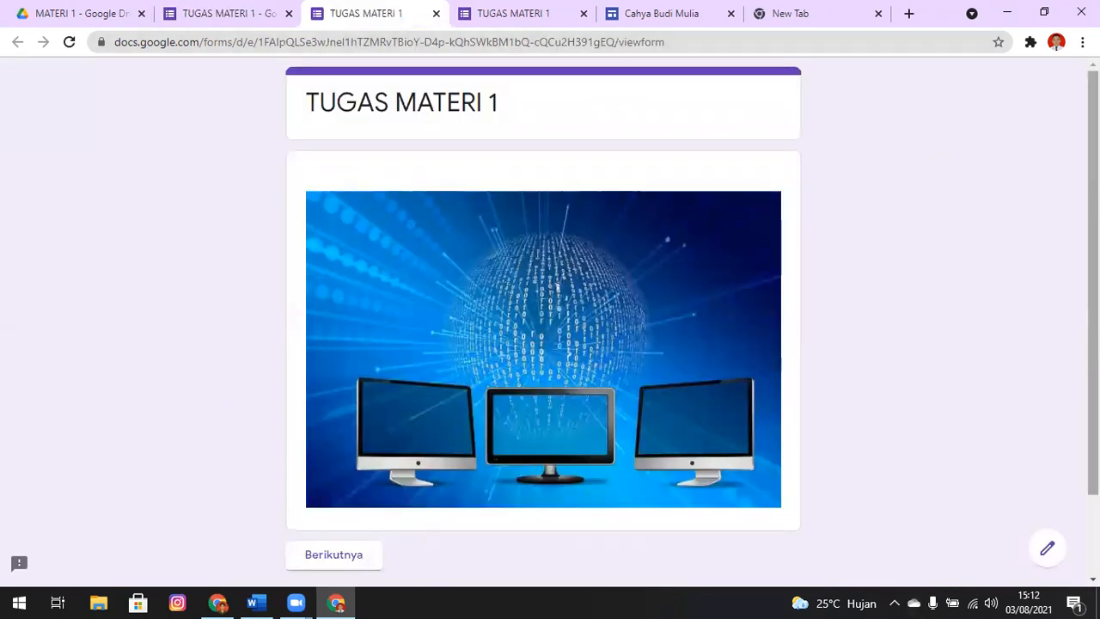
Advance the form preview to the IDENTITAS SISWA section, fill in a student name and choose X TKJ 1 as KELAS
{"action": "scroll", "coordinate": [354, 522], "scroll_direction": "down", "scroll_amount": 3}
{"action": "left_click", "coordinate": [346, 457]}
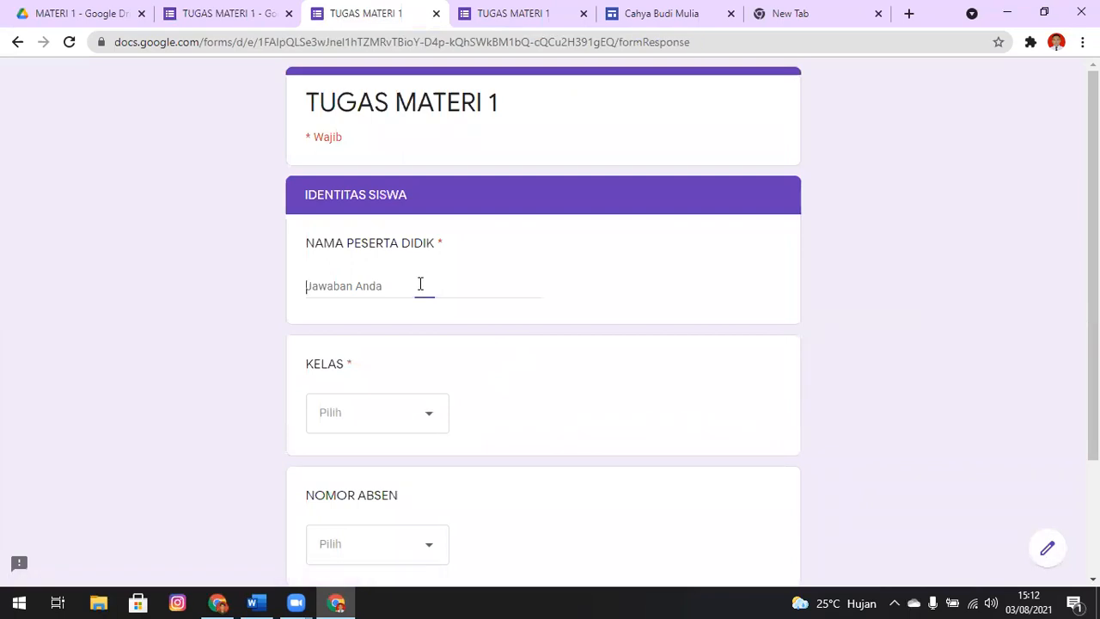
{"action": "type", "text": "cA"}
{"action": "key", "text": "BackSpace"}
{"action": "key", "text": "BackSpace"}
{"action": "key", "text": "BackSpace"}
{"action": "type", "text": "cAHY"}
{"action": "key", "text": "BackSpace"}
{"action": "key", "text": "BackSpace"}
{"action": "key", "text": "BackSpace"}
{"action": "type", "text": "Cahya"}
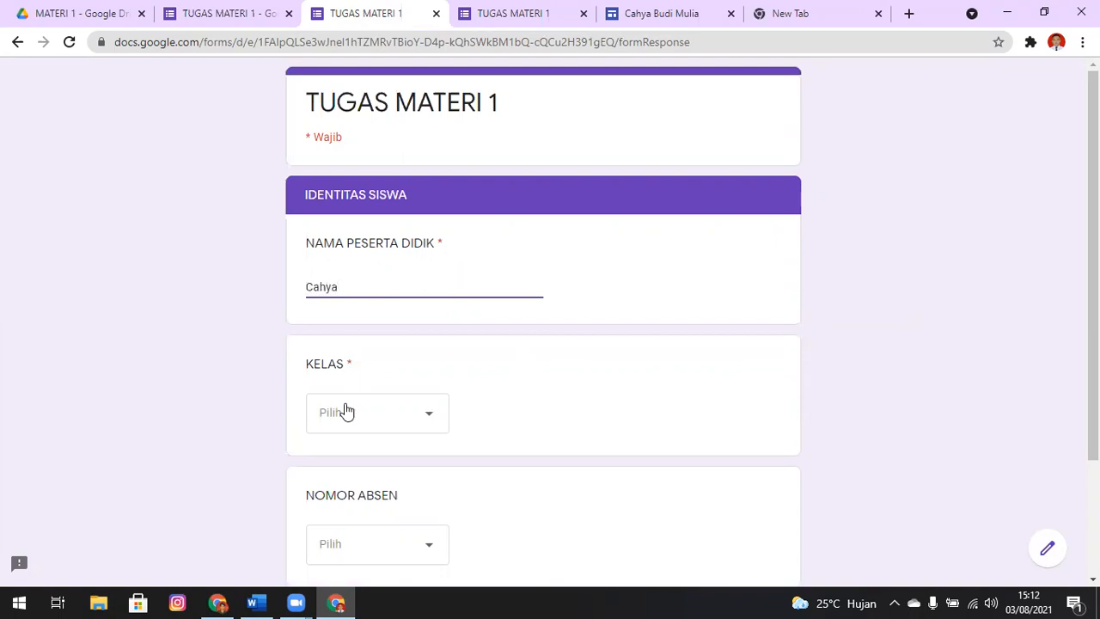
{"action": "left_click", "coordinate": [372, 422]}
{"action": "left_click", "coordinate": [377, 463]}
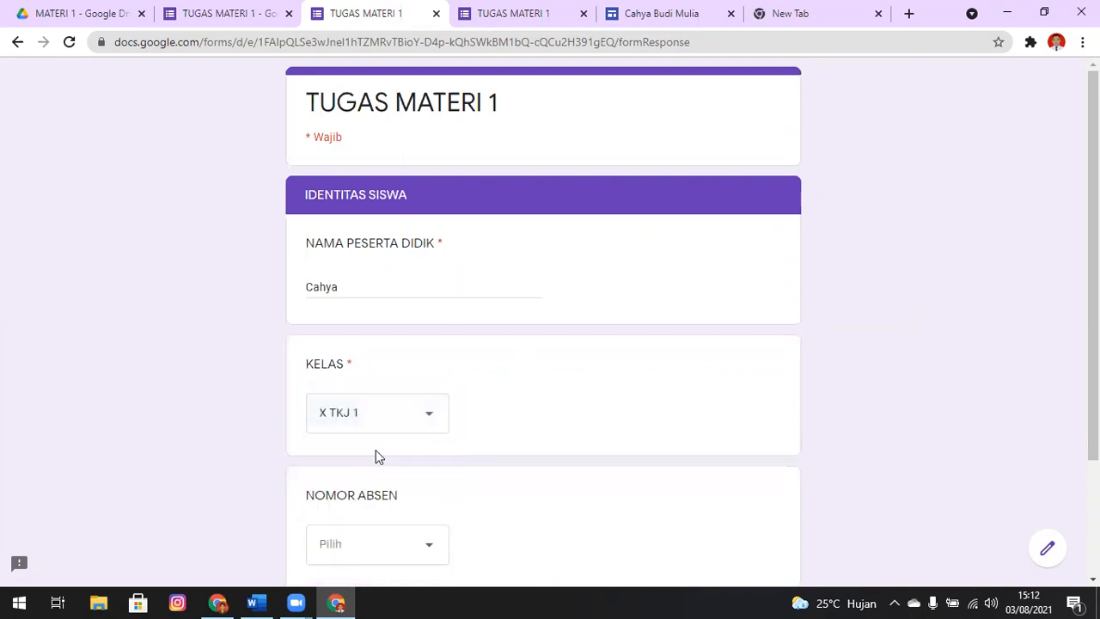
Switch to Drive, go up to the parent course folder and open the NILAI TUGAS KJD spreadsheet
{"action": "left_click", "coordinate": [79, 11]}
{"action": "left_click", "coordinate": [681, 138]}
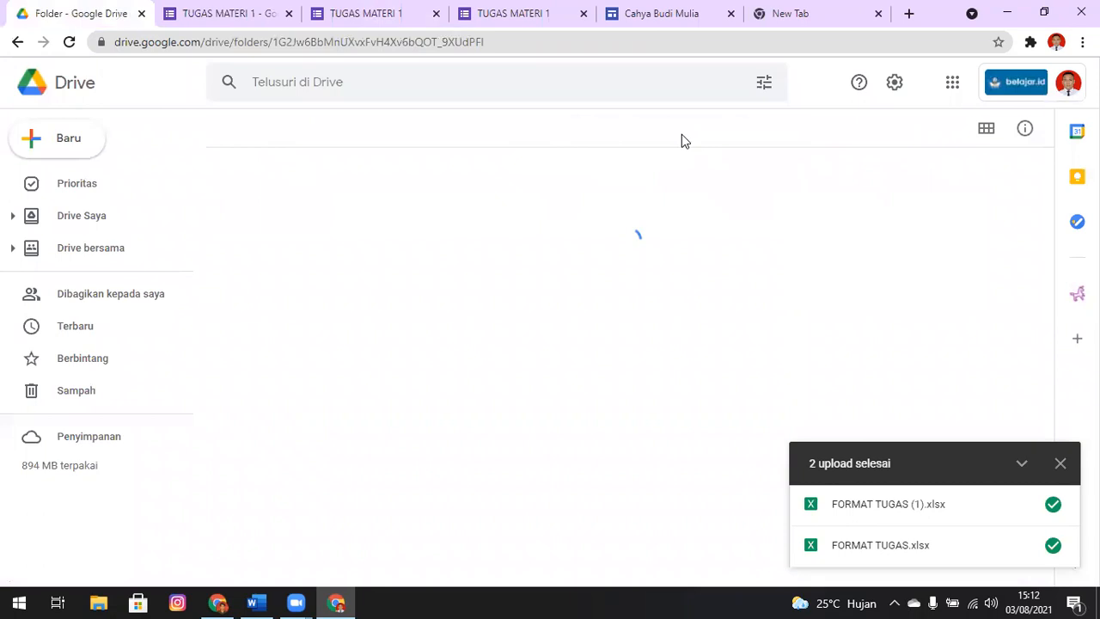
{"action": "double_click", "coordinate": [285, 250]}
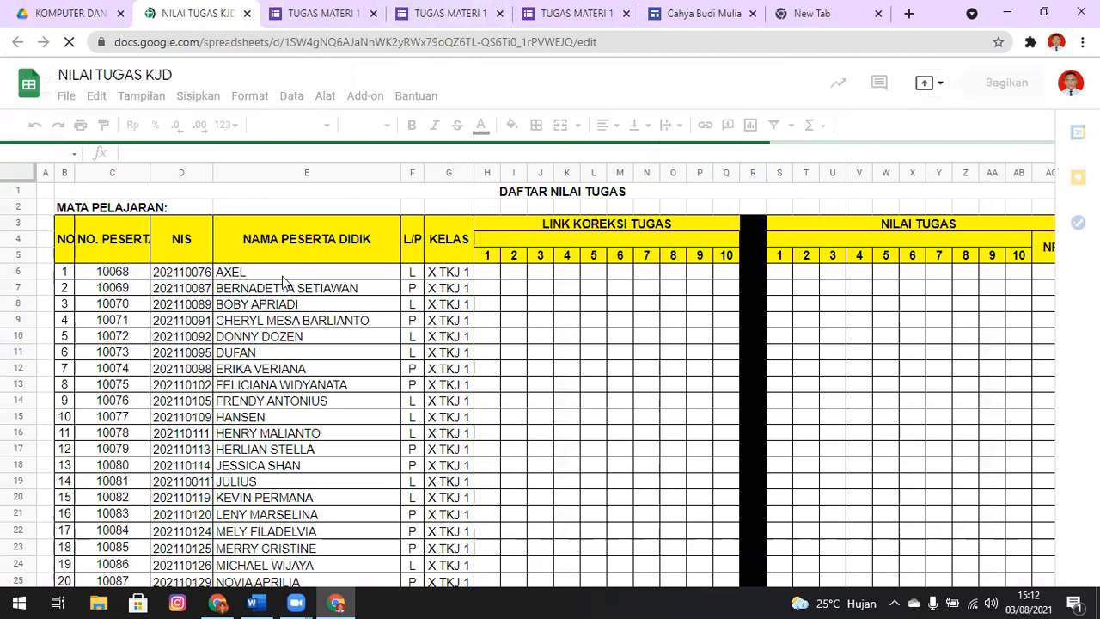
In the form preview, replace the entry with the first student's name from the grade spreadsheet and choose 1 as NOMOR ABSEN
{"action": "key", "text": "ctrl+Tab"}
{"action": "key", "text": "ctrl+Tab"}
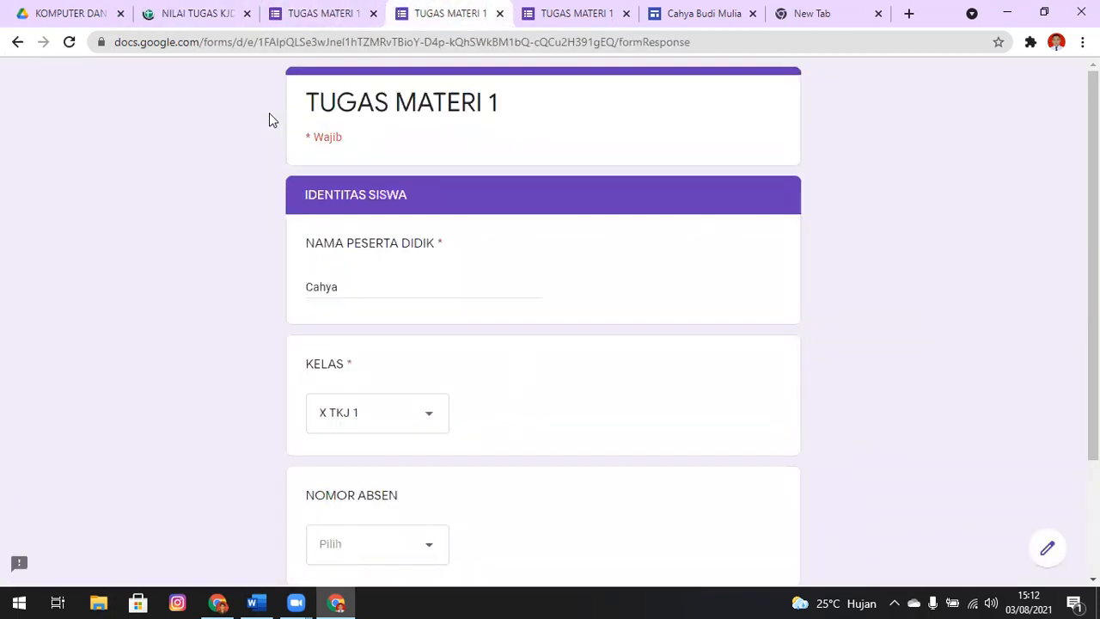
{"action": "left_click_drag", "start_coordinate": [412, 292], "coordinate": [176, 281]}
{"action": "type", "text": "axel"}
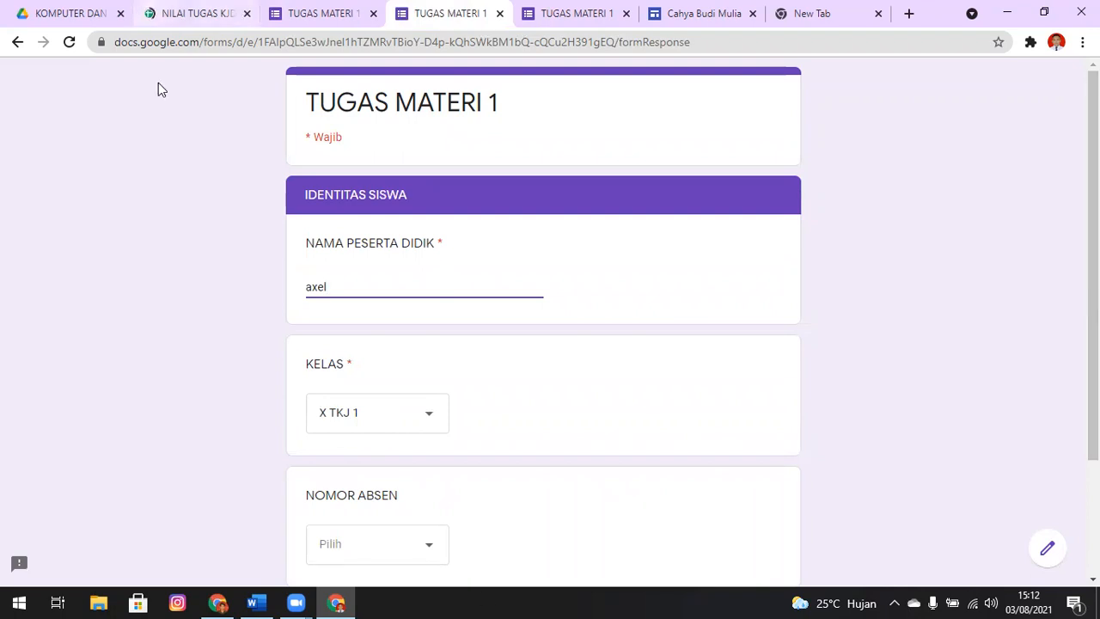
{"action": "left_click", "coordinate": [169, 13]}
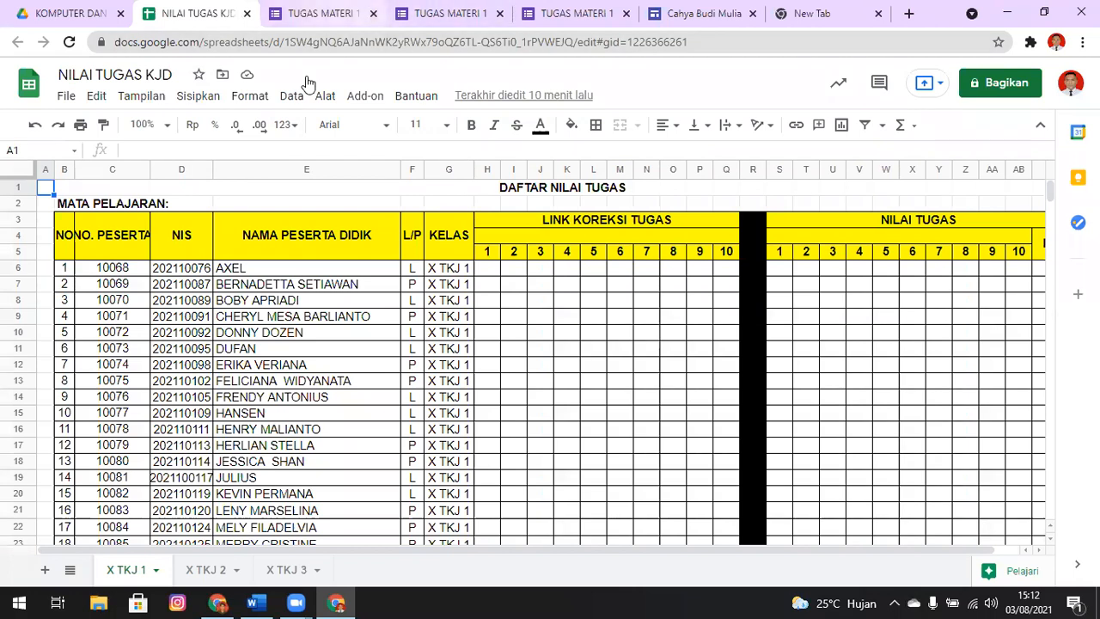
{"action": "left_click", "coordinate": [446, 13]}
{"action": "left_click", "coordinate": [401, 545]}
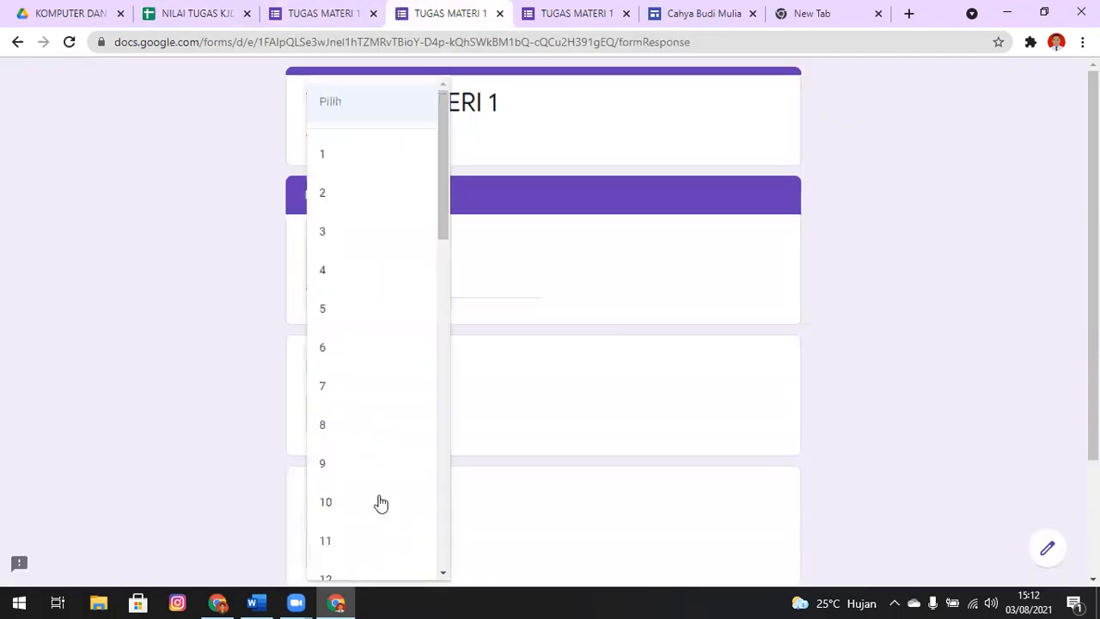
{"action": "left_click", "coordinate": [344, 150]}
{"action": "scroll", "coordinate": [902, 299], "scroll_direction": "down", "scroll_amount": 3}
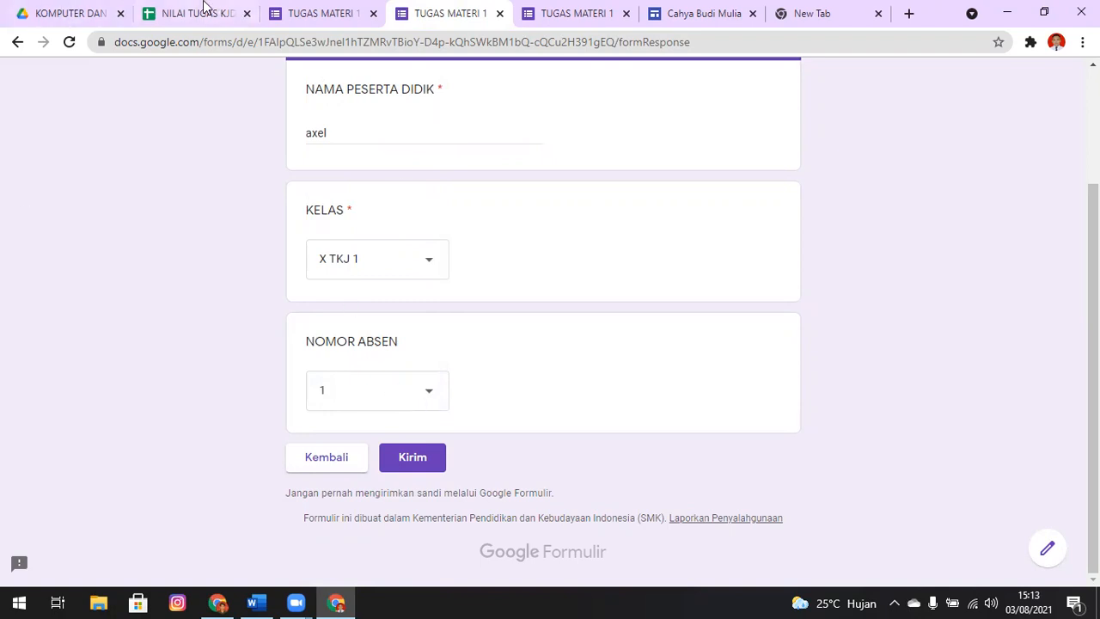
Close both form previews, discarding the unsent answers, and return to the TUGAS MATERI 1 form editor
{"action": "key", "text": "ctrl+w"}
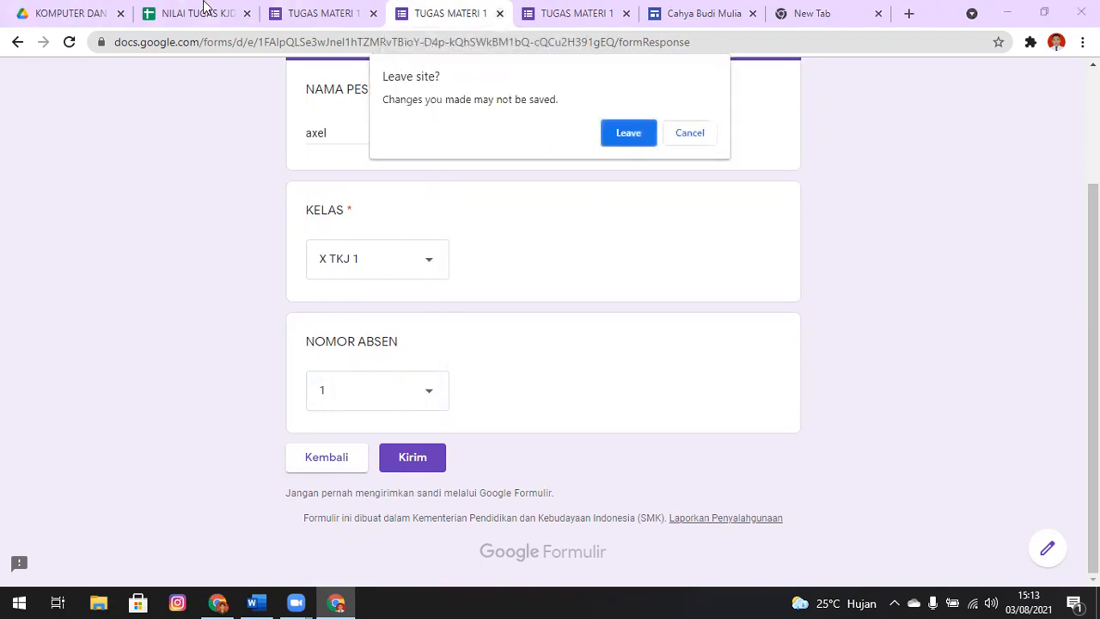
{"action": "left_click", "coordinate": [631, 139]}
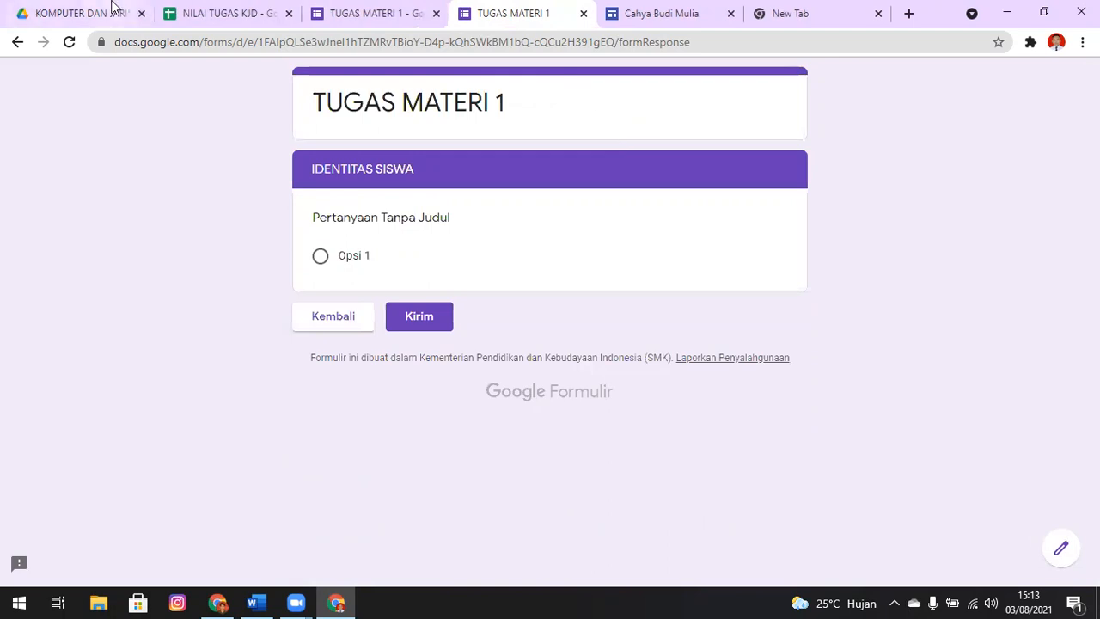
{"action": "key", "text": "ctrl+w"}
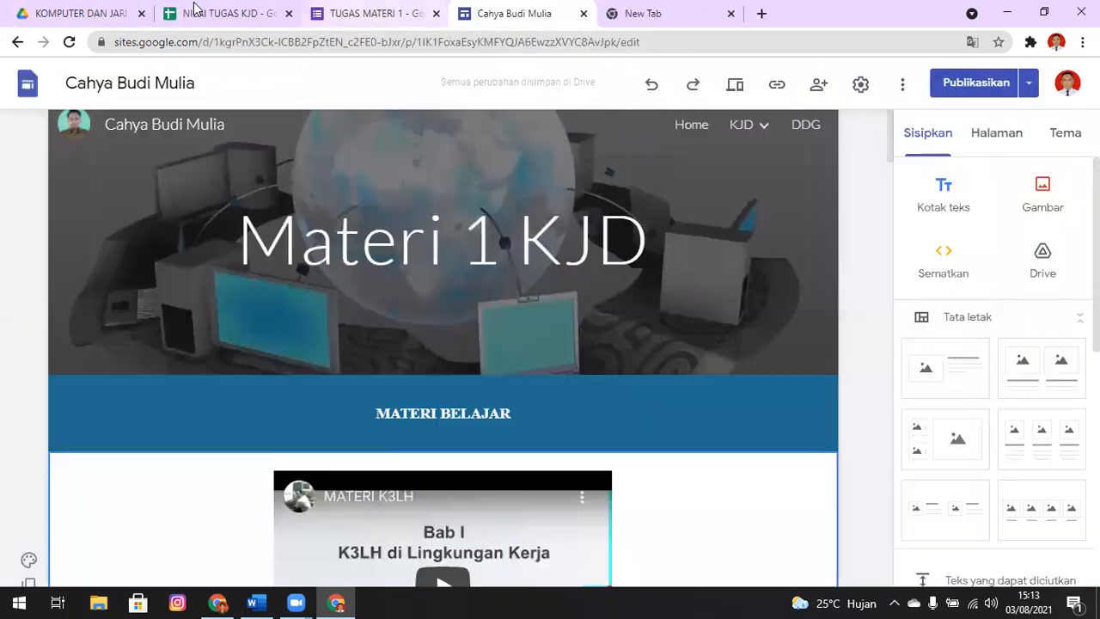
{"action": "key", "text": "ctrl+shift+Tab"}
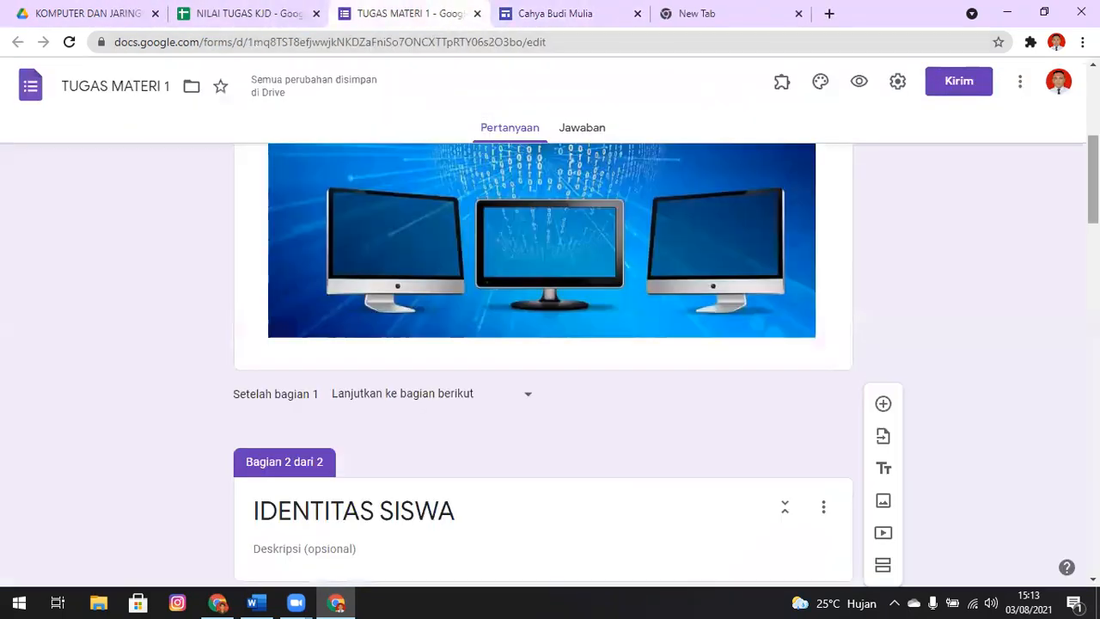
Add a third section after the NOMOR ABSEN question and title it "Unggah Tugas"
{"action": "scroll", "coordinate": [543, 361], "scroll_direction": "down", "scroll_amount": 3}
{"action": "scroll", "coordinate": [543, 361], "scroll_direction": "down", "scroll_amount": 20}
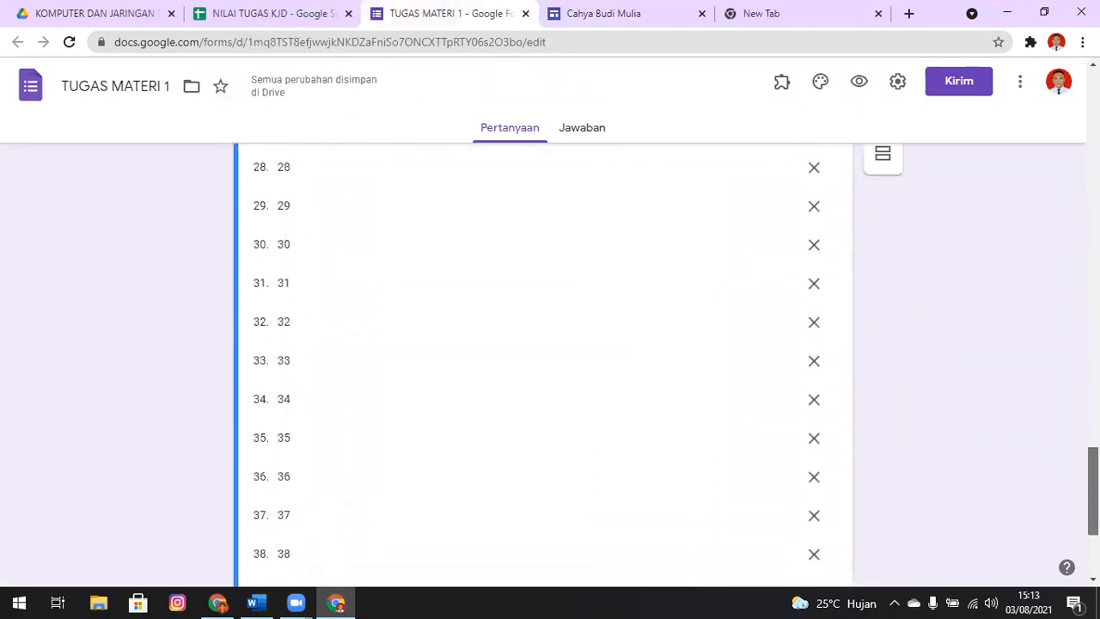
{"action": "scroll", "coordinate": [542, 361], "scroll_direction": "up", "scroll_amount": 20}
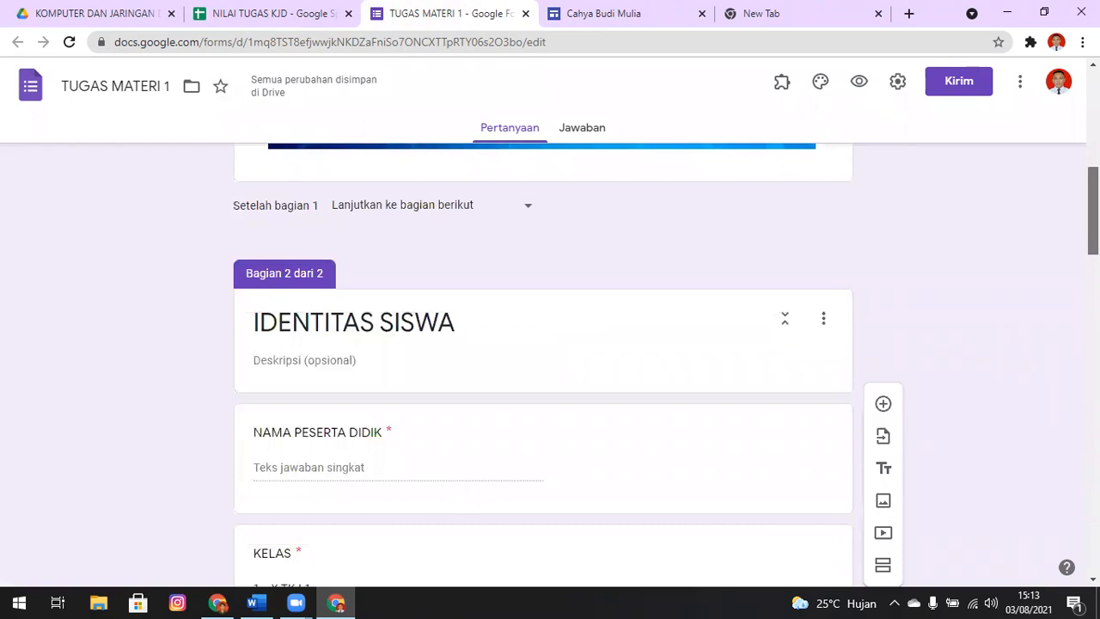
{"action": "scroll", "coordinate": [543, 361], "scroll_direction": "down", "scroll_amount": 19}
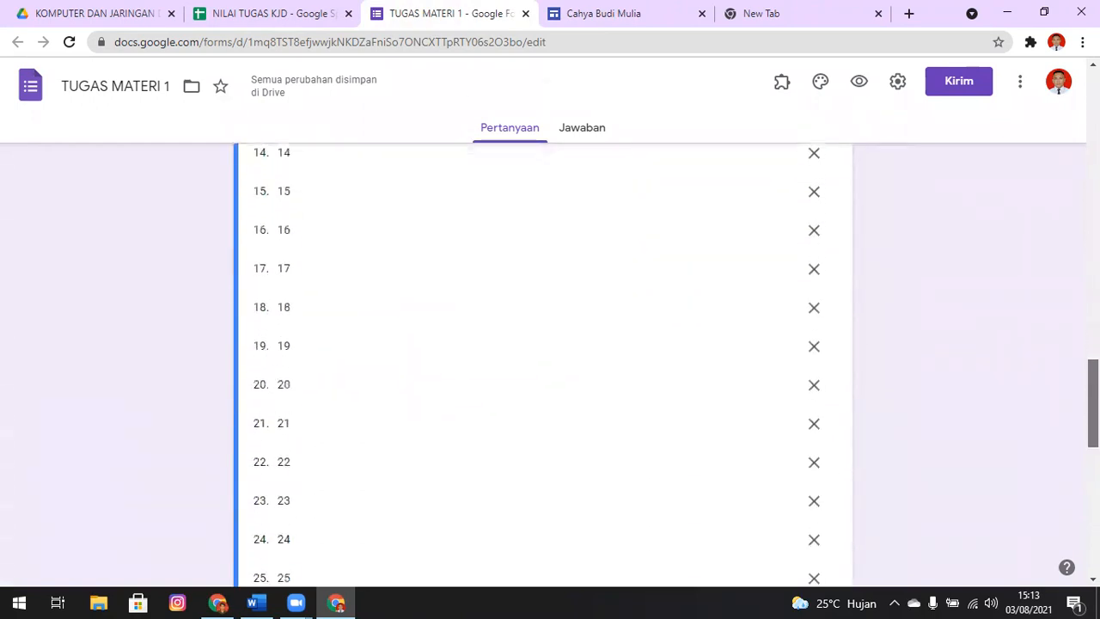
{"action": "scroll", "coordinate": [543, 360], "scroll_direction": "down", "scroll_amount": 3}
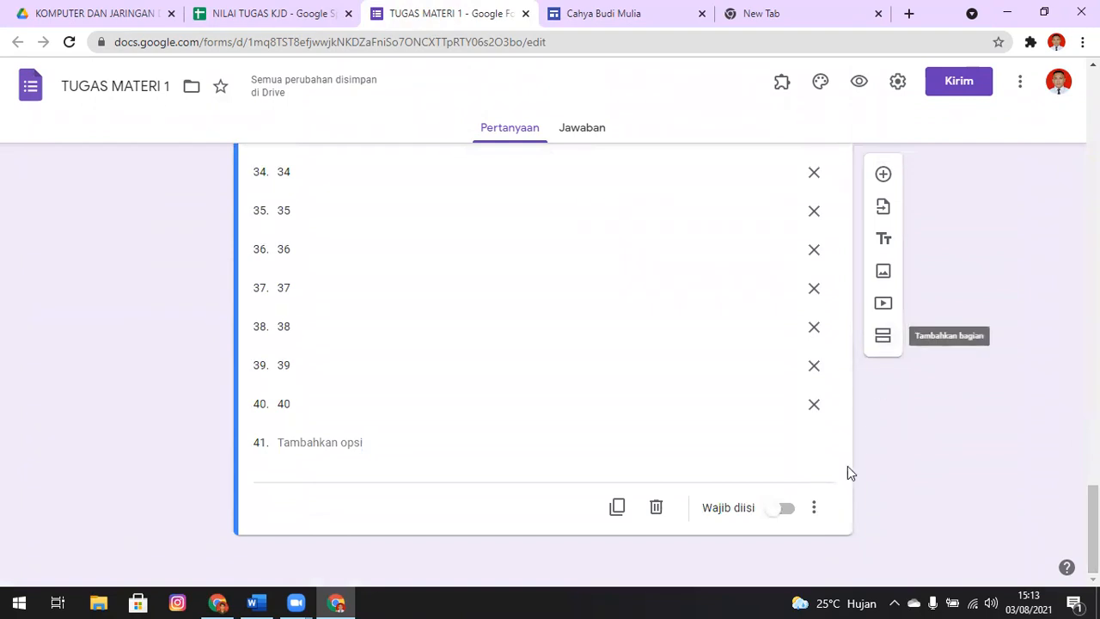
{"action": "left_click", "coordinate": [885, 339]}
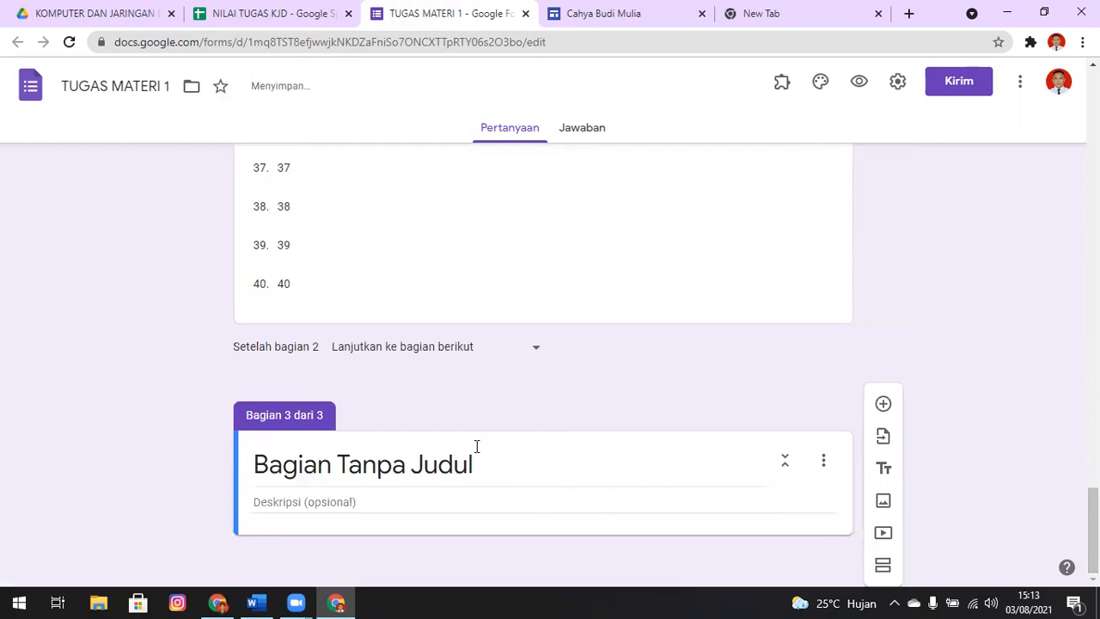
{"action": "left_click", "coordinate": [475, 447]}
{"action": "type", "text": "upload"}
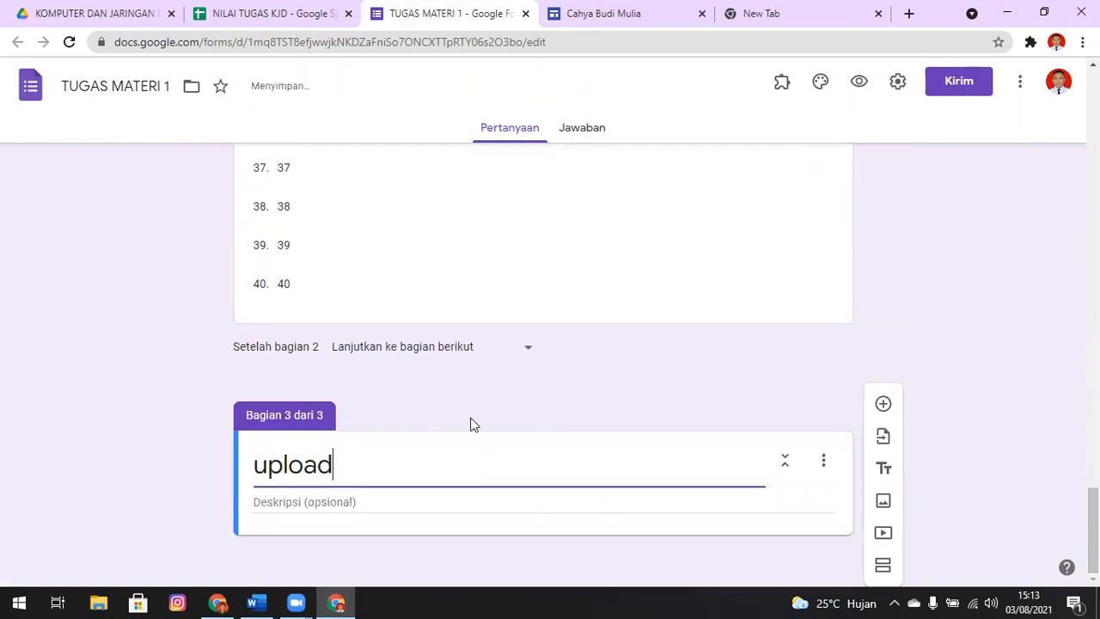
{"action": "key", "text": "ctrl+BackSpace"}
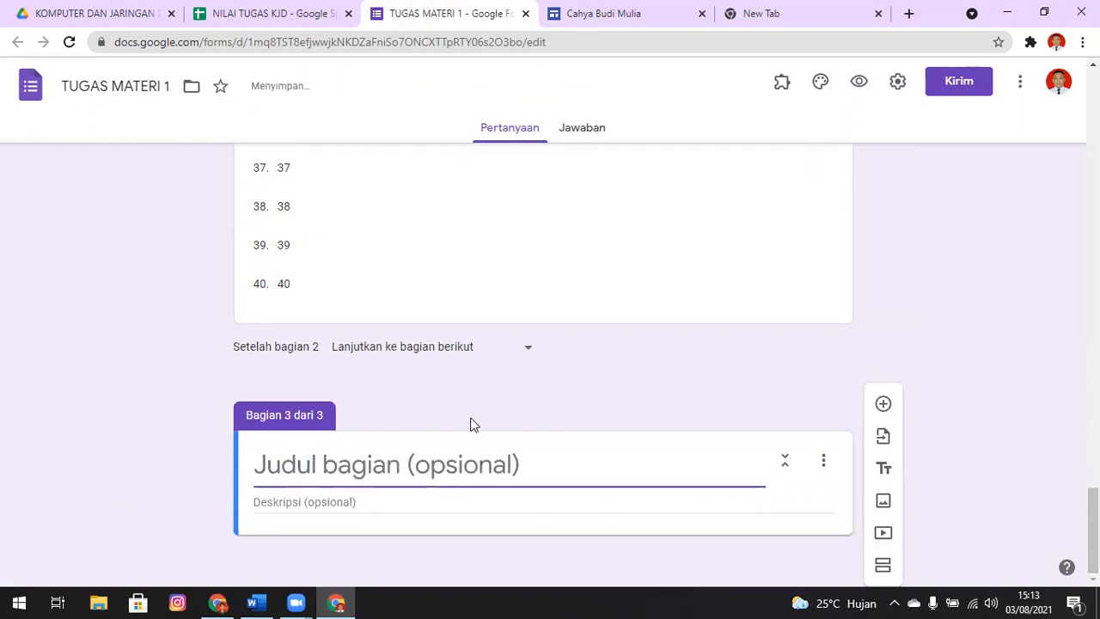
{"action": "type", "text": "Ungga"}
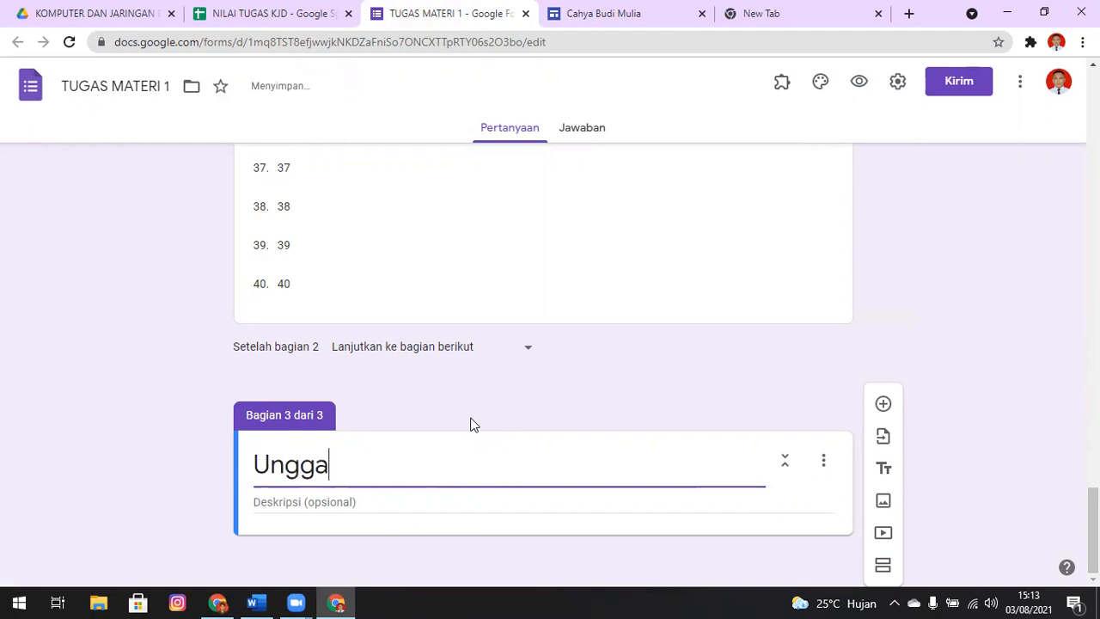
{"action": "type", "text": "h Tugas"}
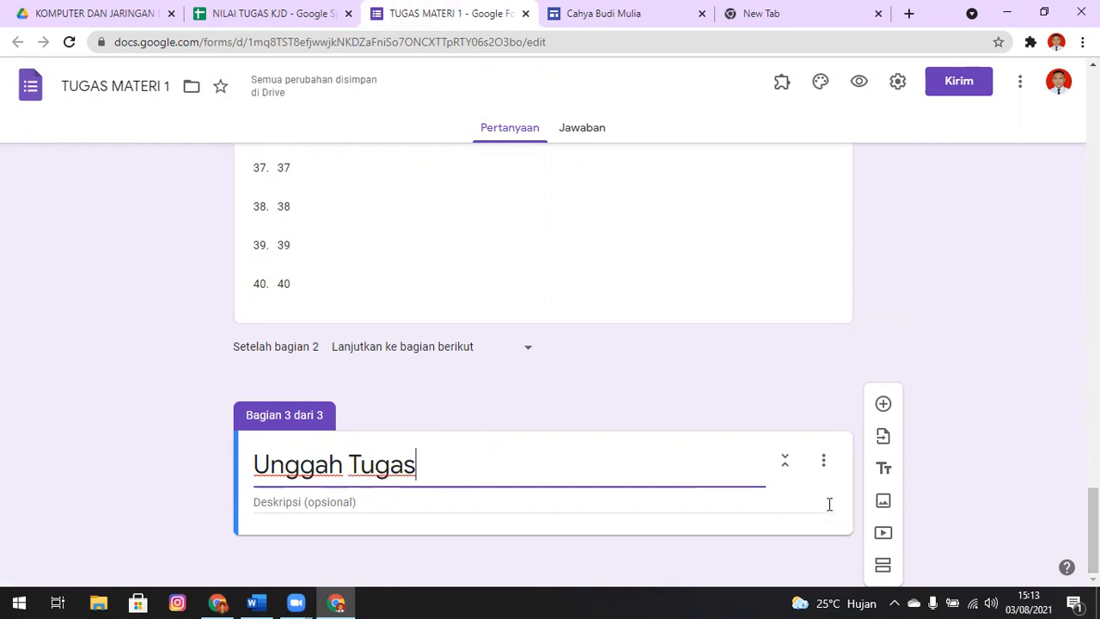
Add an Upload file question to the Unggah Tugas section and allow respondents to upload files to Drive
{"action": "left_click", "coordinate": [882, 405]}
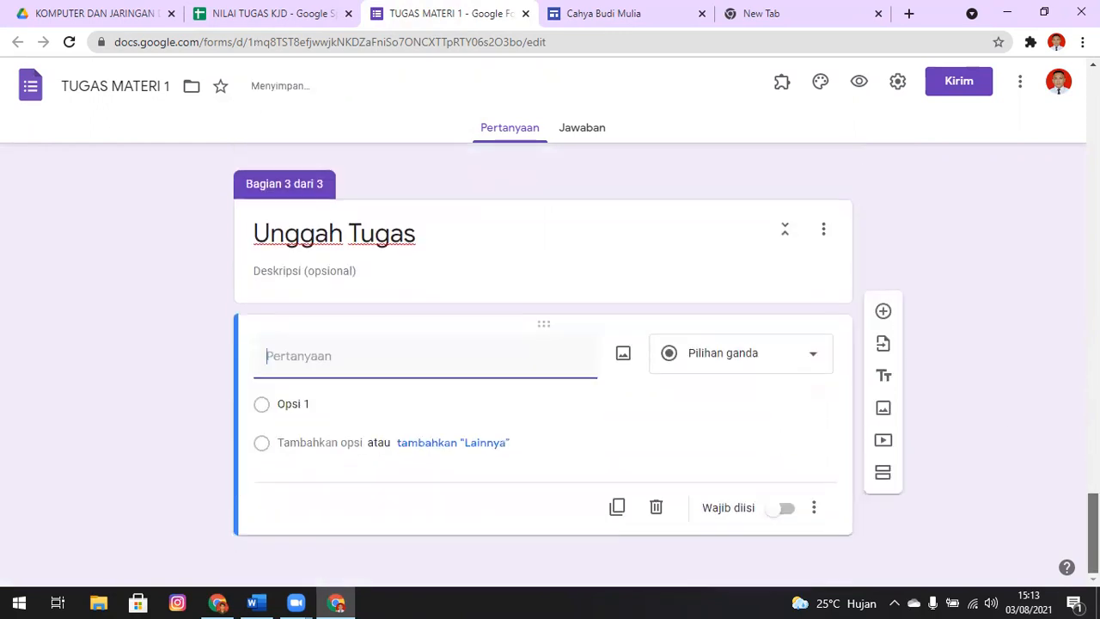
{"action": "left_click", "coordinate": [810, 356]}
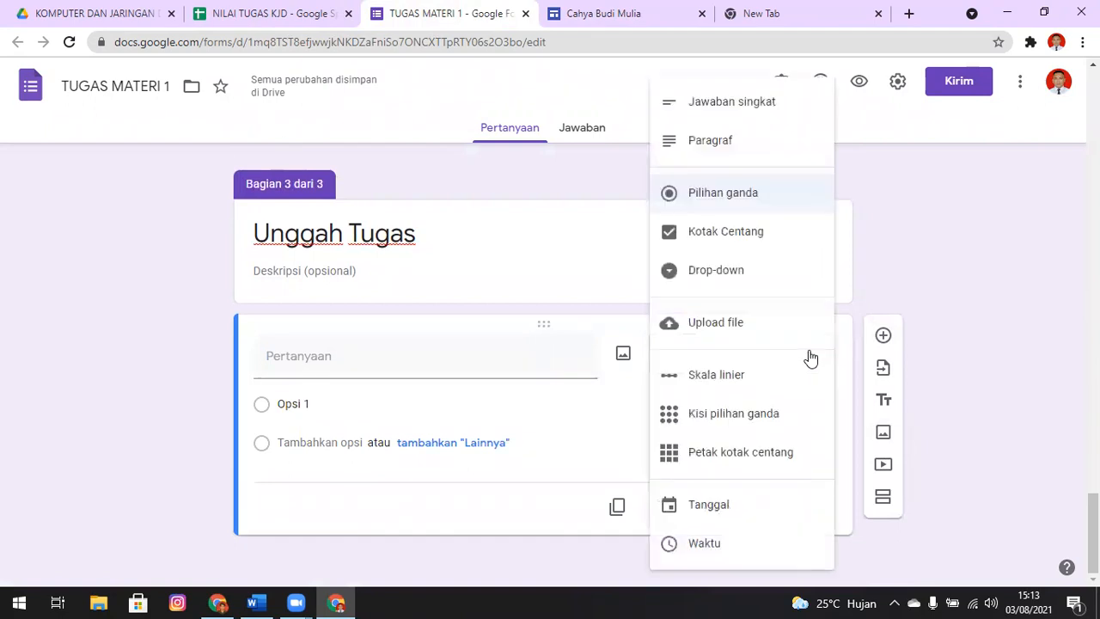
{"action": "left_click", "coordinate": [718, 331]}
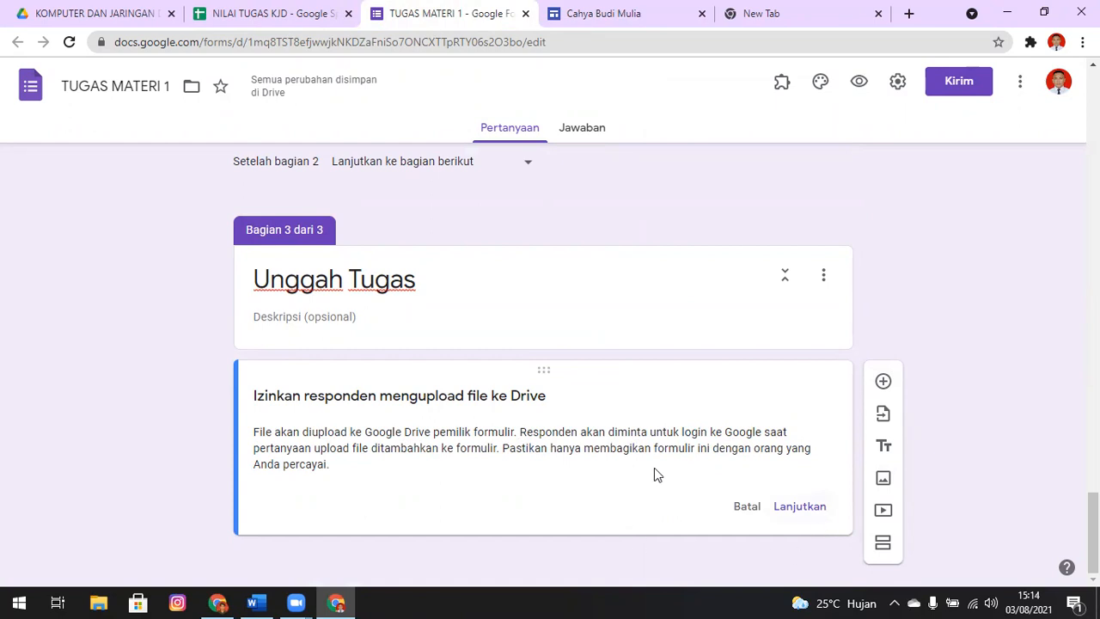
{"action": "left_click", "coordinate": [816, 515]}
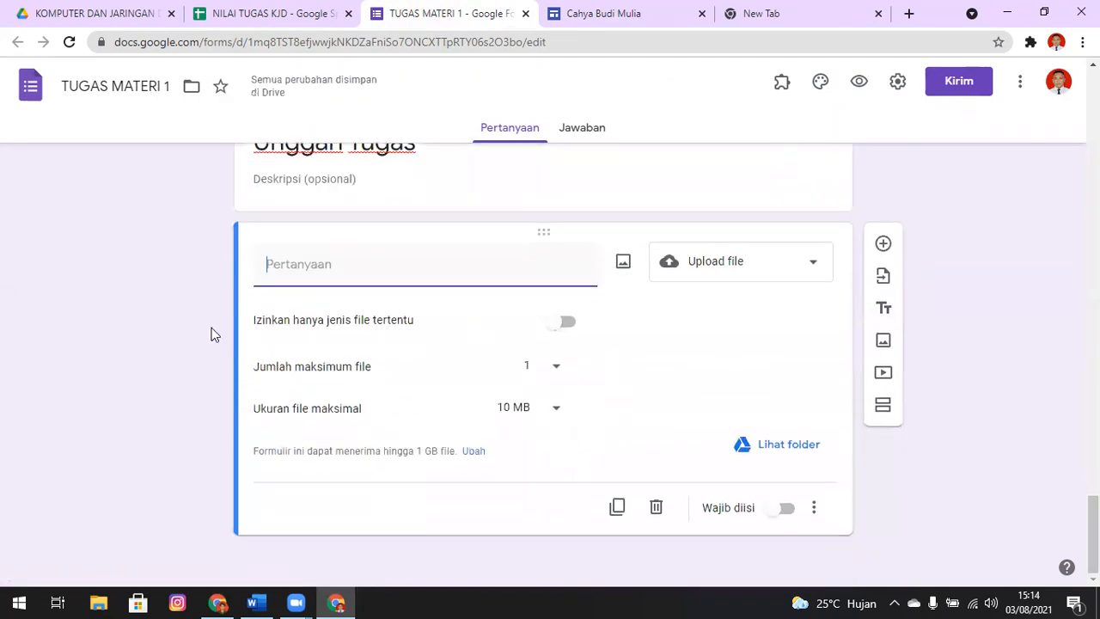
Restrict the upload question to specific file types and select all eight types, from Dokumen to Presentasi
{"action": "left_click", "coordinate": [567, 323]}
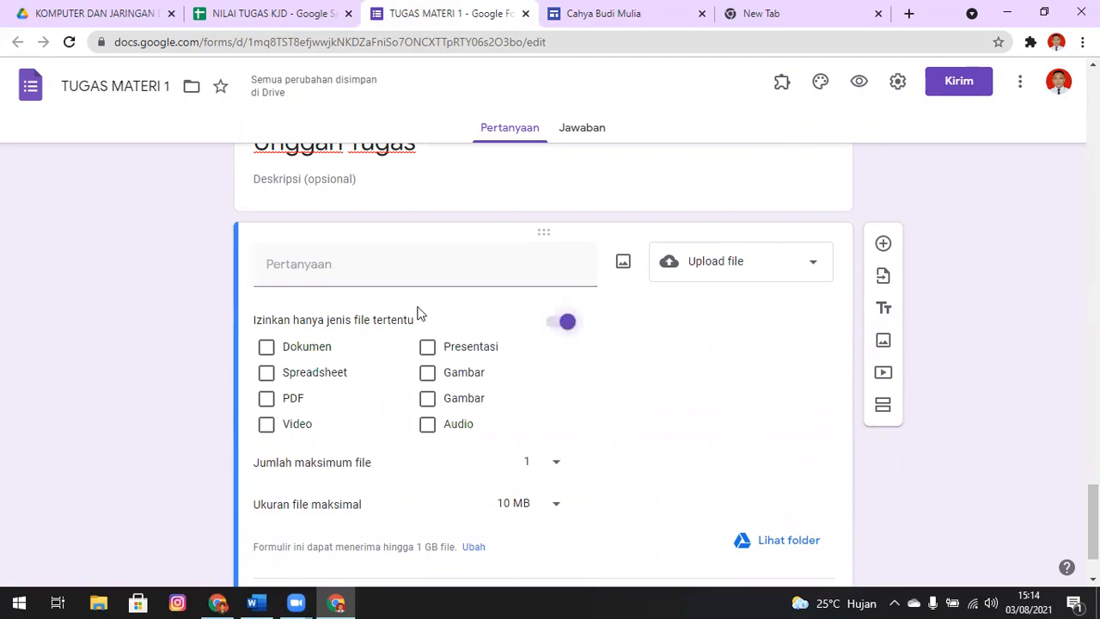
{"action": "left_click", "coordinate": [268, 347]}
{"action": "left_click", "coordinate": [267, 374]}
{"action": "left_click", "coordinate": [267, 398]}
{"action": "left_click", "coordinate": [266, 425]}
{"action": "left_click", "coordinate": [427, 423]}
{"action": "left_click", "coordinate": [427, 398]}
{"action": "left_click", "coordinate": [427, 374]}
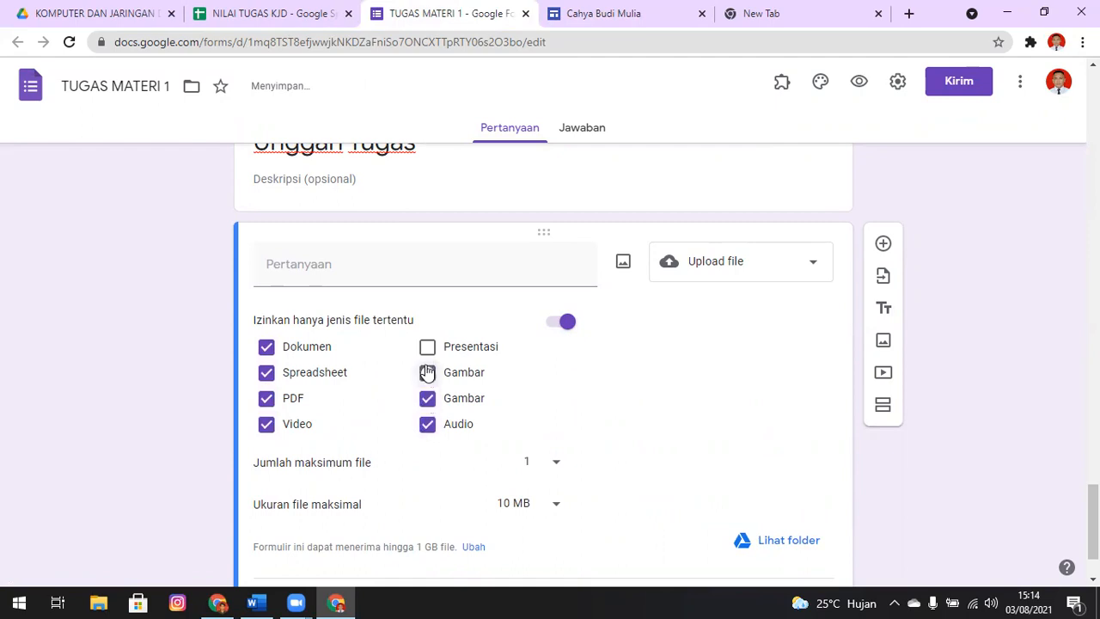
{"action": "left_click", "coordinate": [426, 348]}
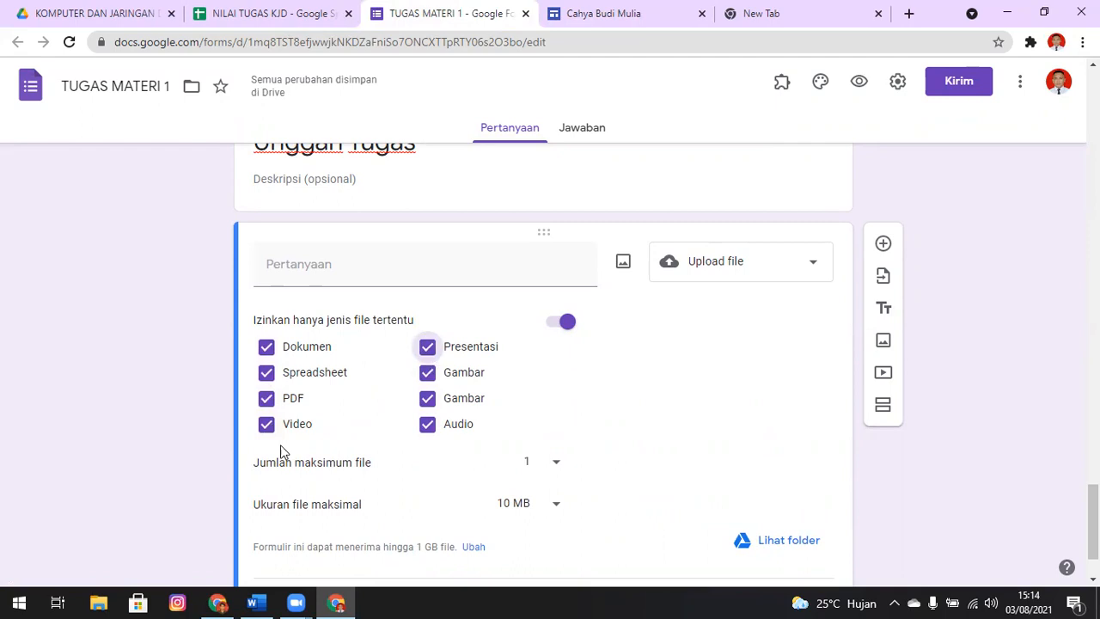
Deselect Presentasi, Dokumen, Spreadsheet and PDF as allowed file types, and set the maximum number of files to 5
{"action": "left_click", "coordinate": [429, 399]}
{"action": "left_click", "coordinate": [428, 401]}
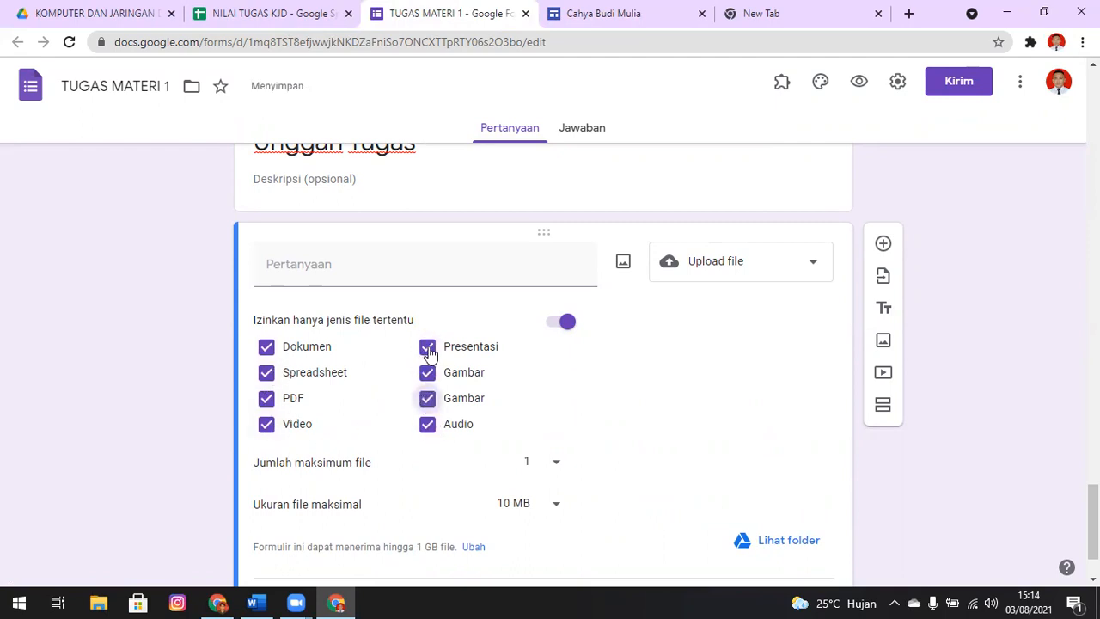
{"action": "left_click", "coordinate": [428, 348]}
{"action": "left_click", "coordinate": [266, 348]}
{"action": "left_click", "coordinate": [268, 375]}
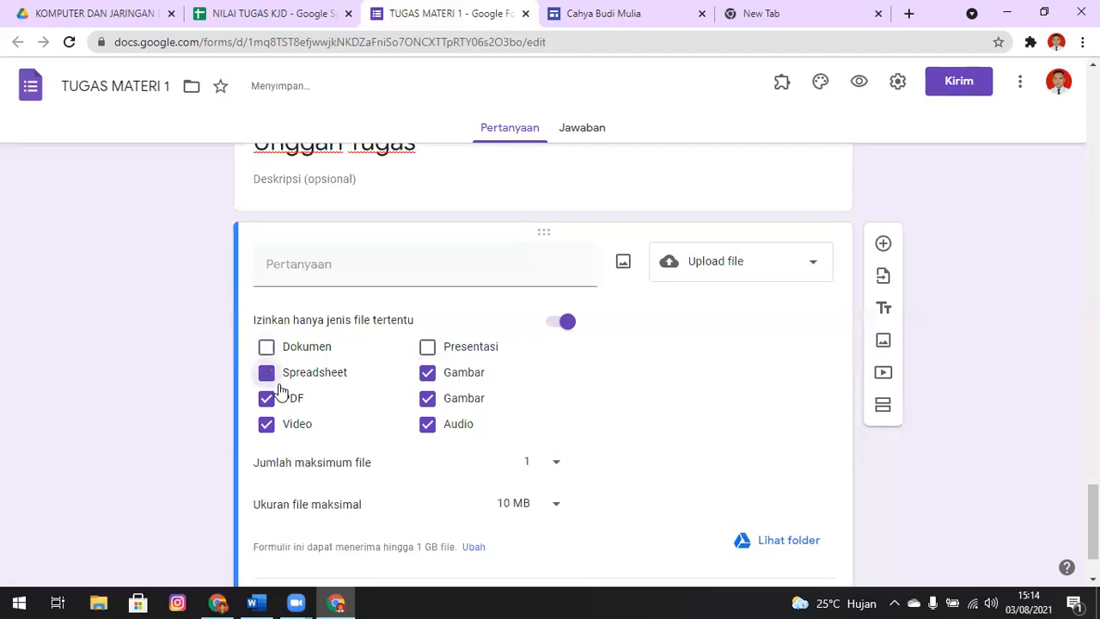
{"action": "left_click", "coordinate": [267, 404]}
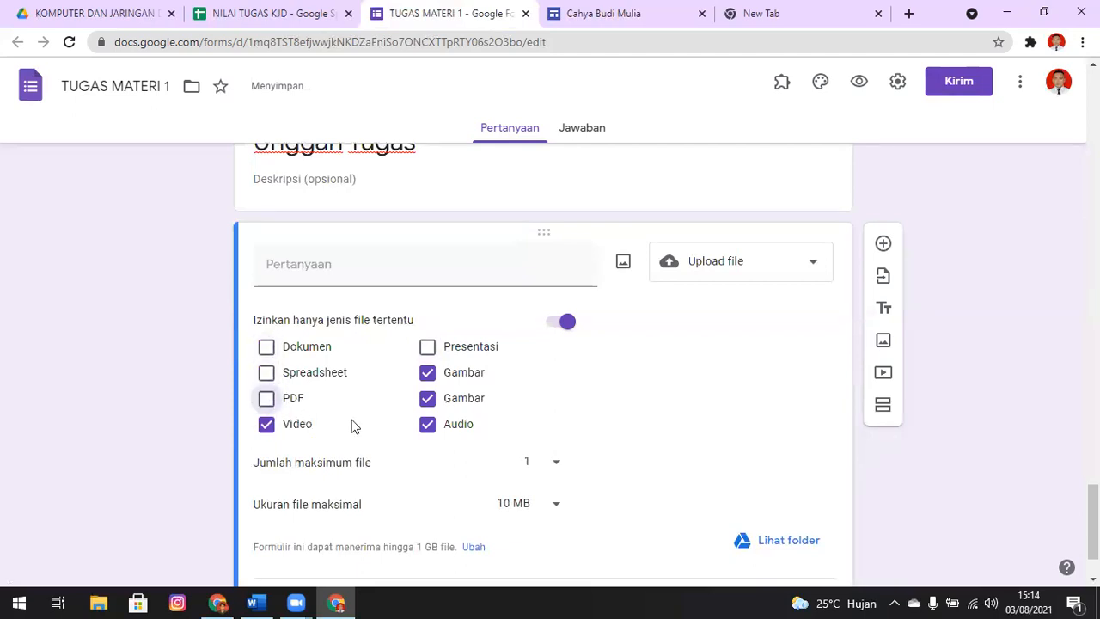
{"action": "left_click", "coordinate": [552, 464]}
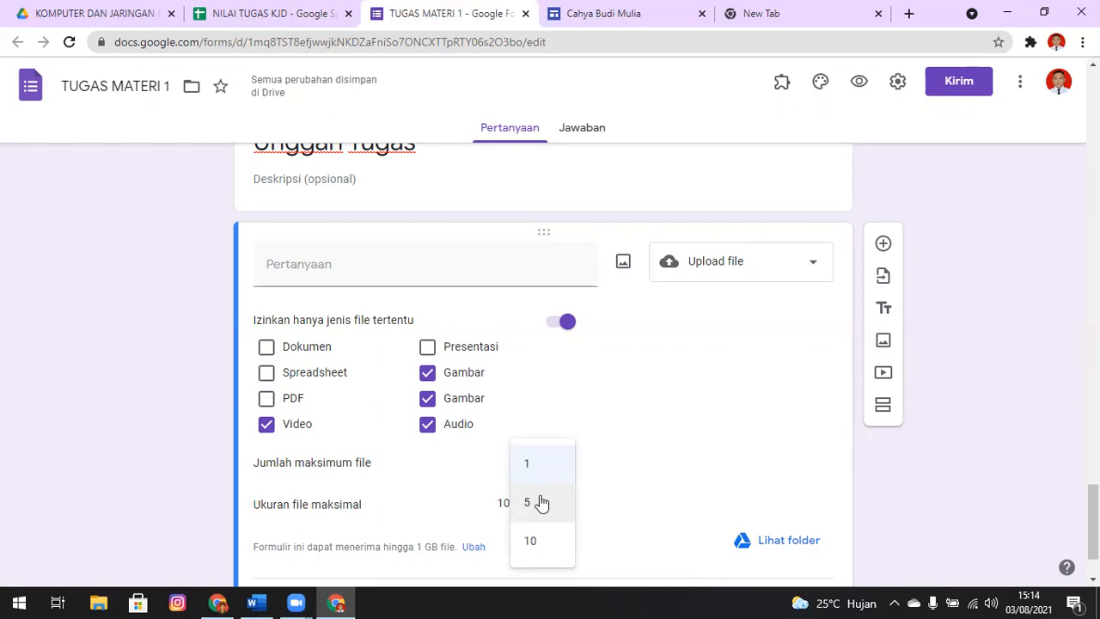
{"action": "left_click", "coordinate": [541, 503]}
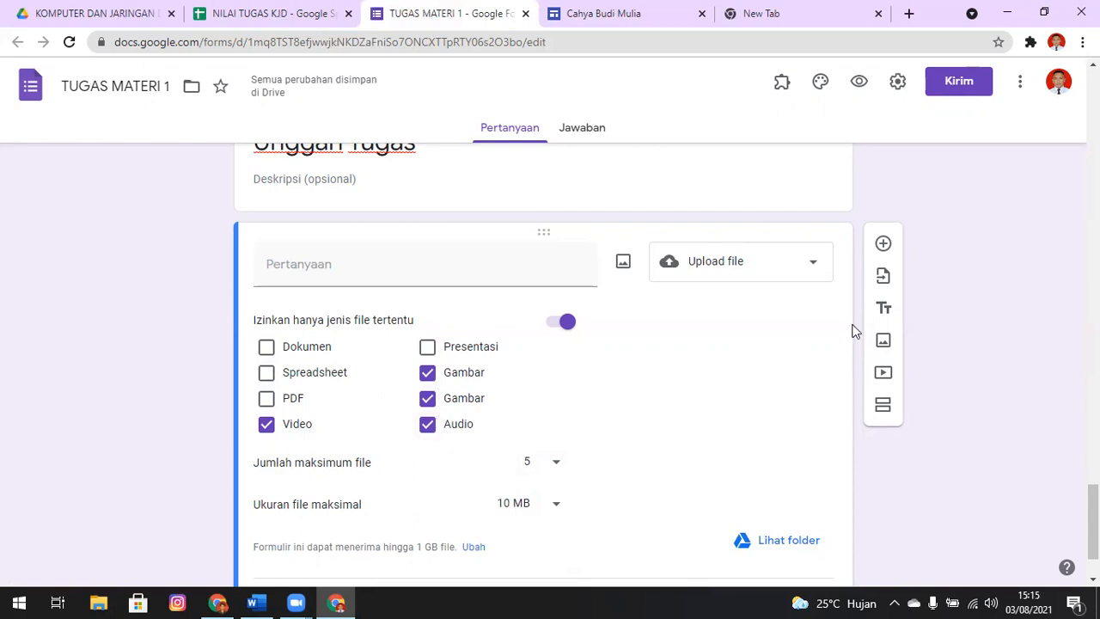
Set the upload question's maximum file size to 100 MB and make the question required
{"action": "left_click", "coordinate": [541, 509]}
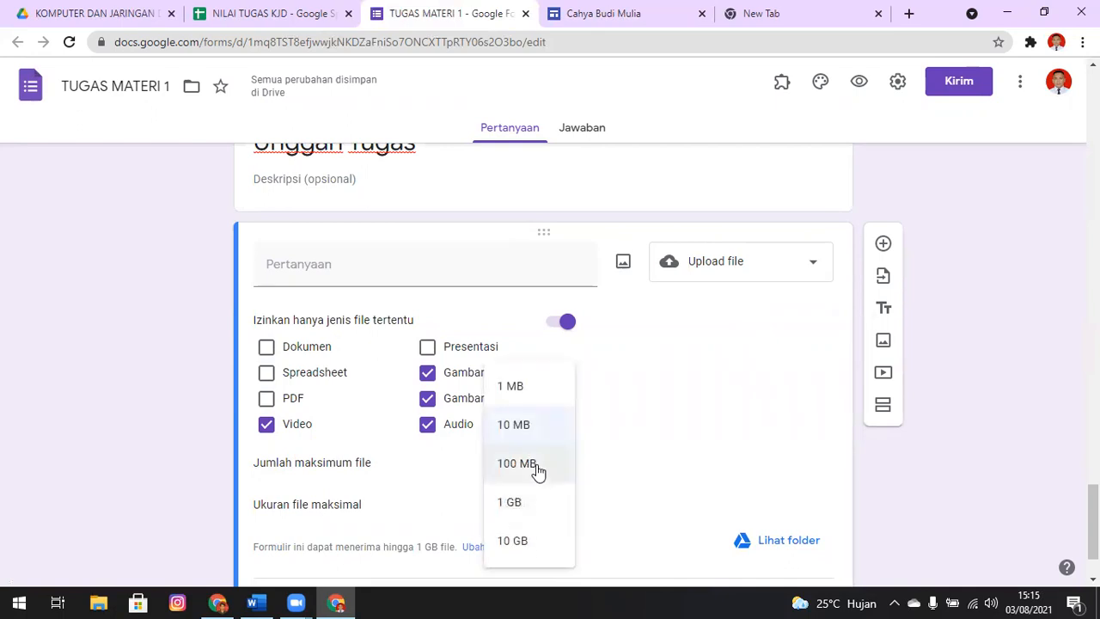
{"action": "left_click", "coordinate": [537, 468]}
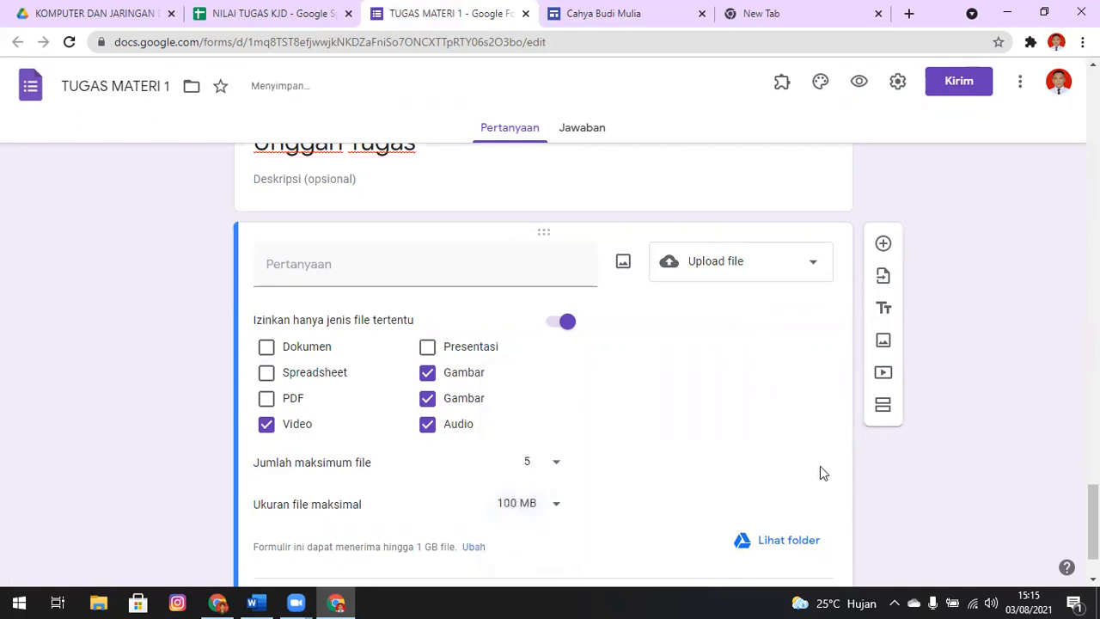
{"action": "scroll", "coordinate": [543, 361], "scroll_direction": "down", "scroll_amount": 1}
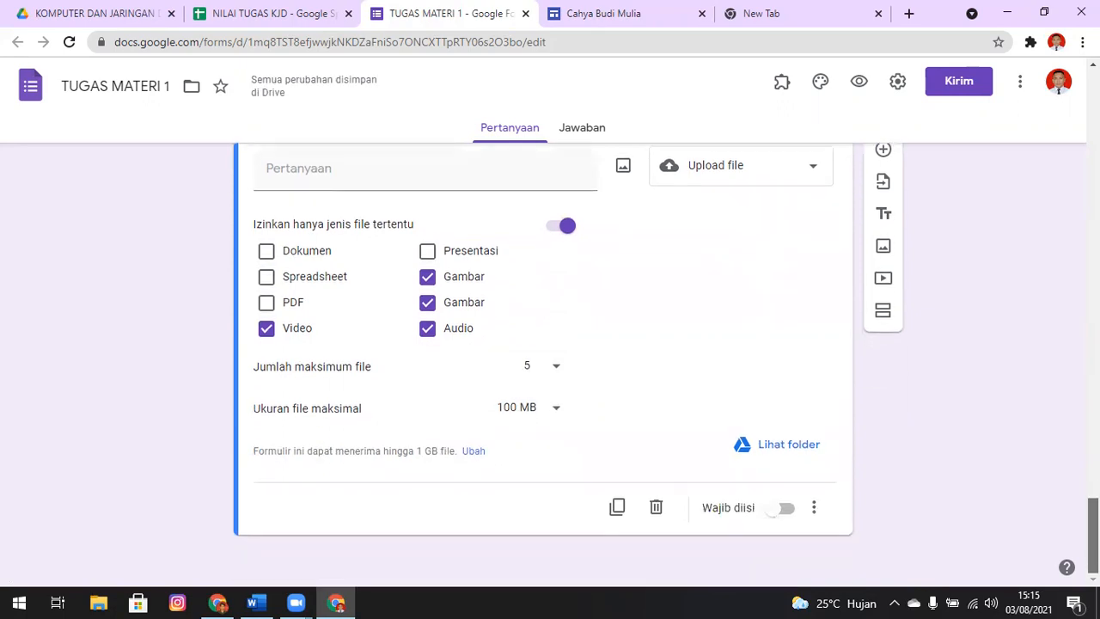
{"action": "left_click", "coordinate": [780, 510]}
Make the NOMOR ABSEN question in section 2 required
{"action": "scroll", "coordinate": [796, 366], "scroll_direction": "up", "scroll_amount": 5}
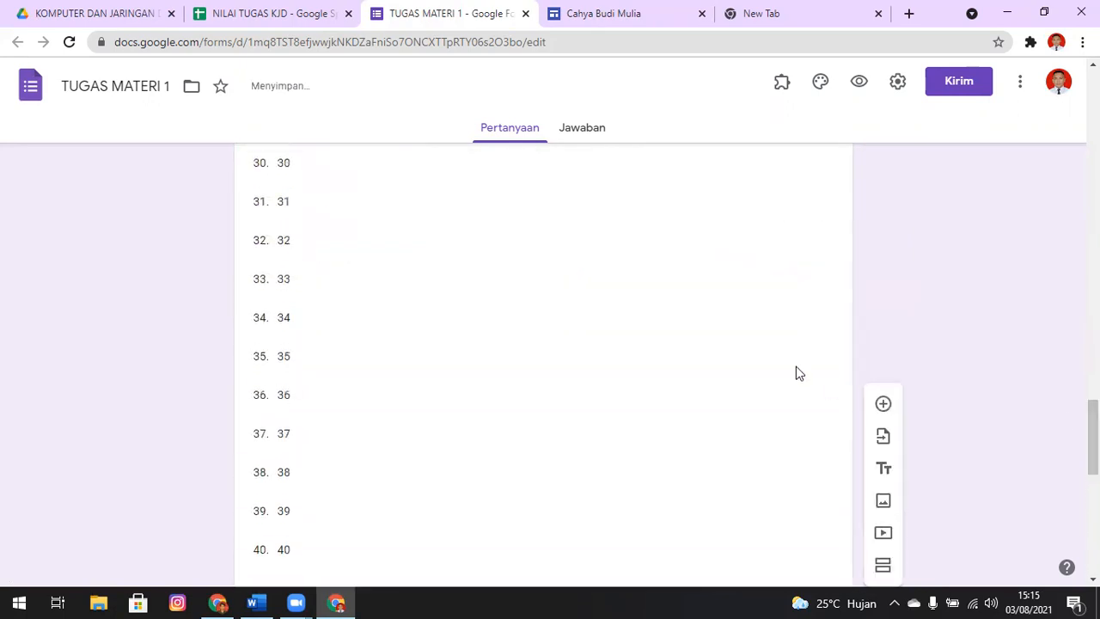
{"action": "left_click", "coordinate": [826, 322]}
{"action": "scroll", "coordinate": [812, 361], "scroll_direction": "down", "scroll_amount": 2}
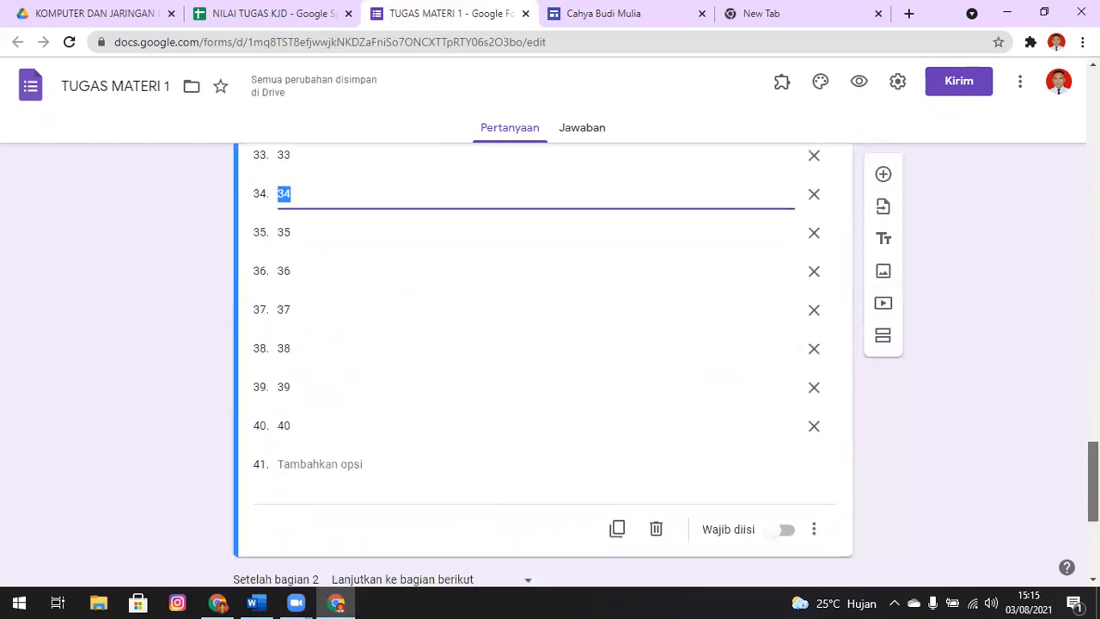
{"action": "scroll", "coordinate": [774, 361], "scroll_direction": "down", "scroll_amount": 2}
{"action": "left_click", "coordinate": [777, 343]}
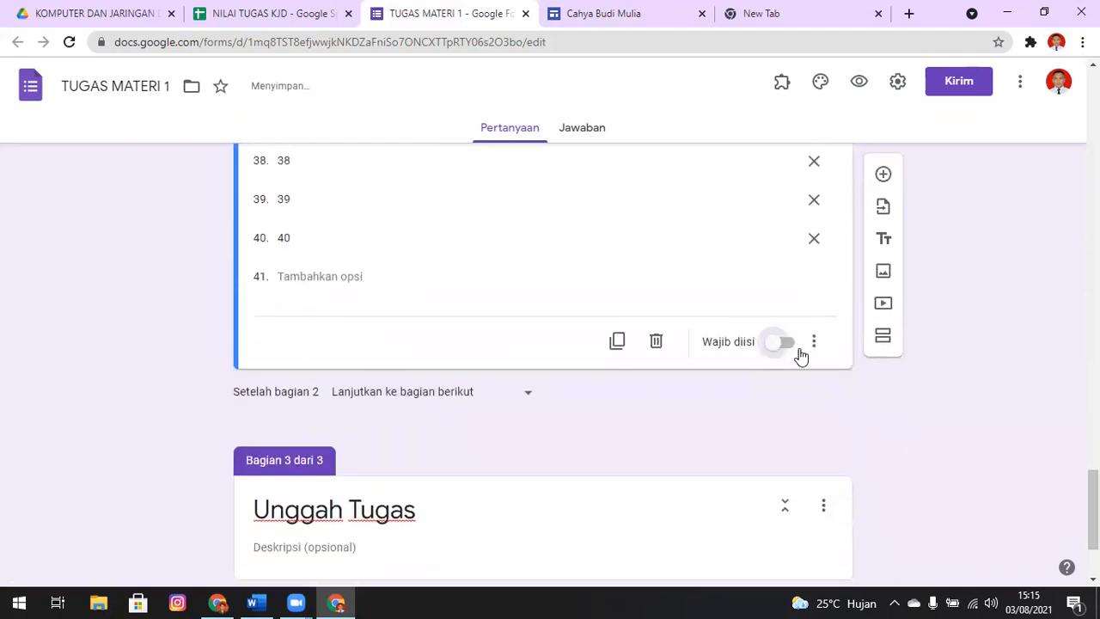
{"action": "scroll", "coordinate": [696, 352], "scroll_direction": "down", "scroll_amount": 2}
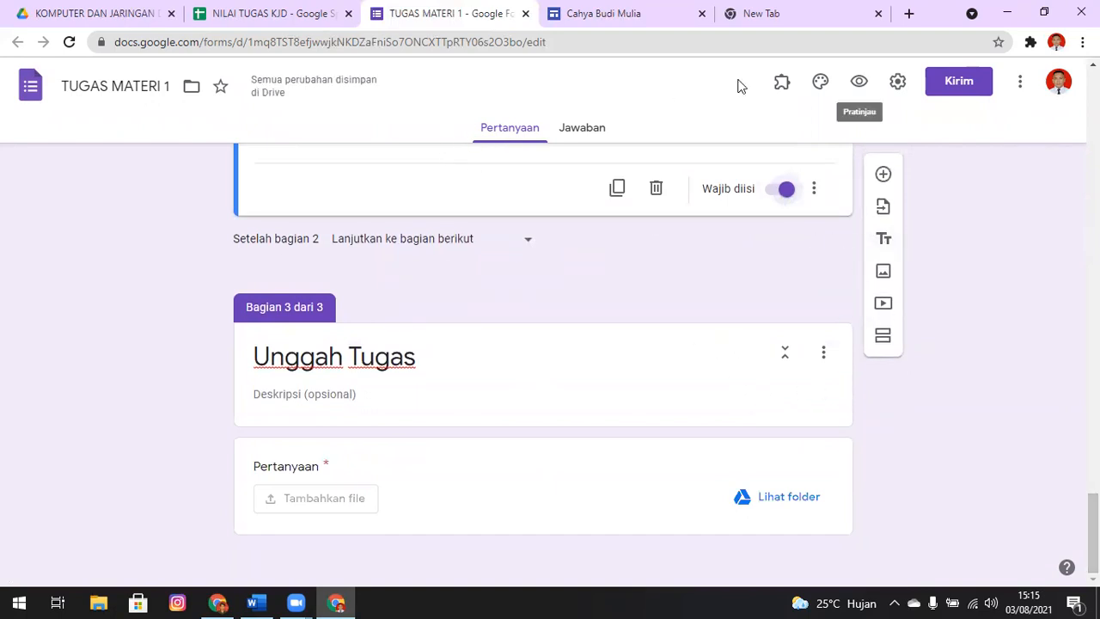
Preview the form, continue to the IDENTITAS SISWA section and enter a student's name under NAMA PESERTA DIDIK
{"action": "left_click", "coordinate": [858, 83]}
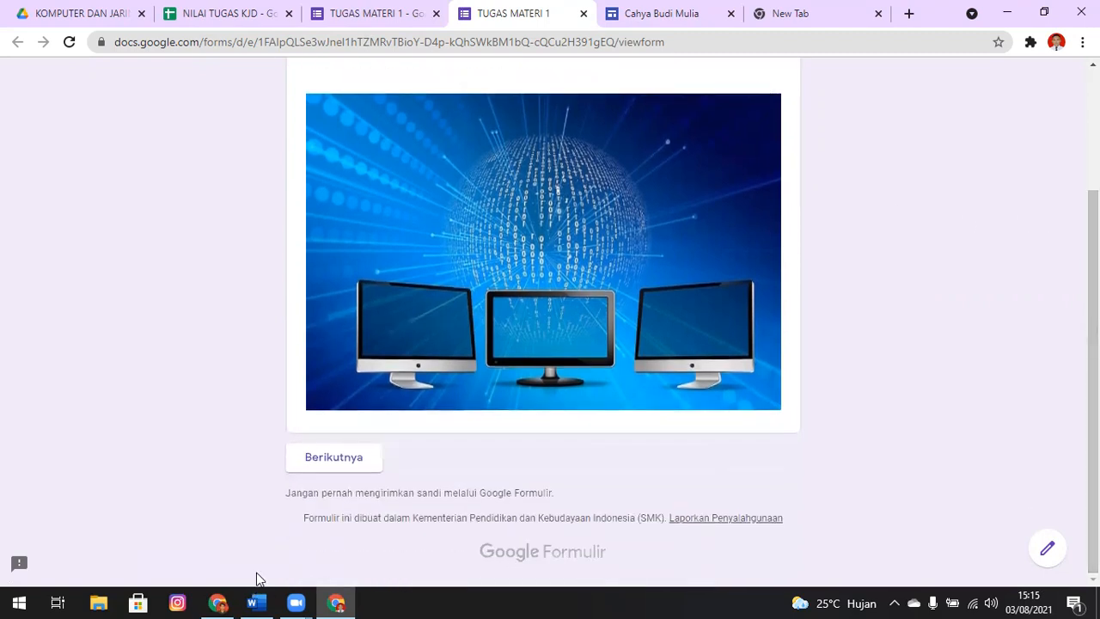
{"action": "left_click", "coordinate": [335, 463]}
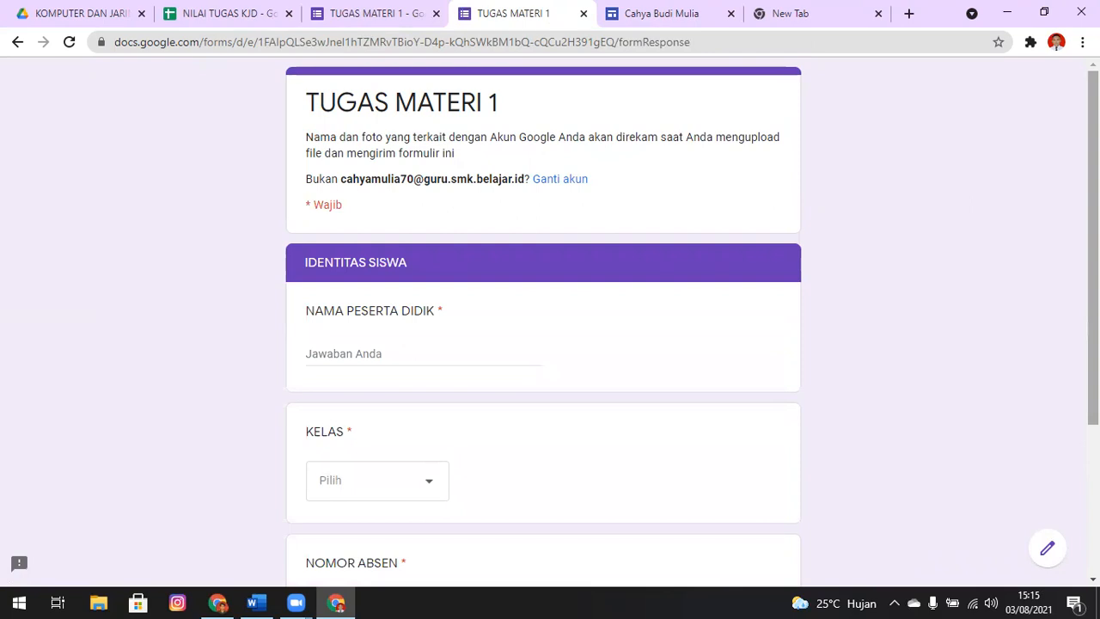
{"action": "left_click_drag", "start_coordinate": [1093, 240], "coordinate": [1092, 378]}
{"action": "left_click", "coordinate": [429, 148]}
{"action": "type", "text": "axel"}
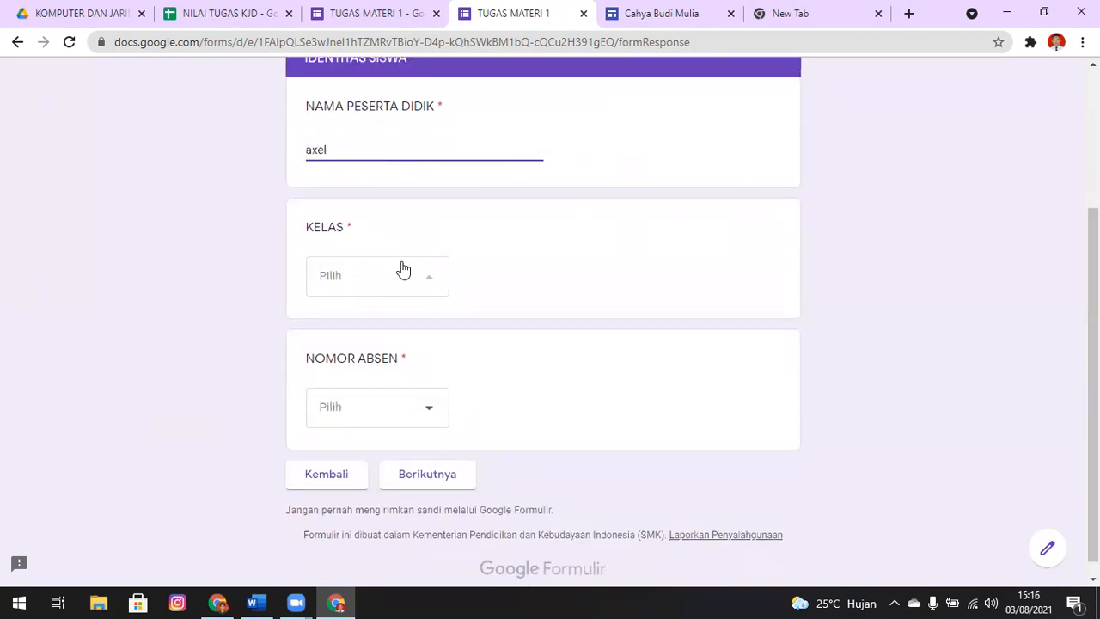
Choose X TKJ 1 as KELAS and 1 as NOMOR ABSEN, and continue to the Unggah Tugas section
{"action": "left_click", "coordinate": [402, 271]}
{"action": "left_click", "coordinate": [371, 325]}
{"action": "left_click", "coordinate": [379, 411]}
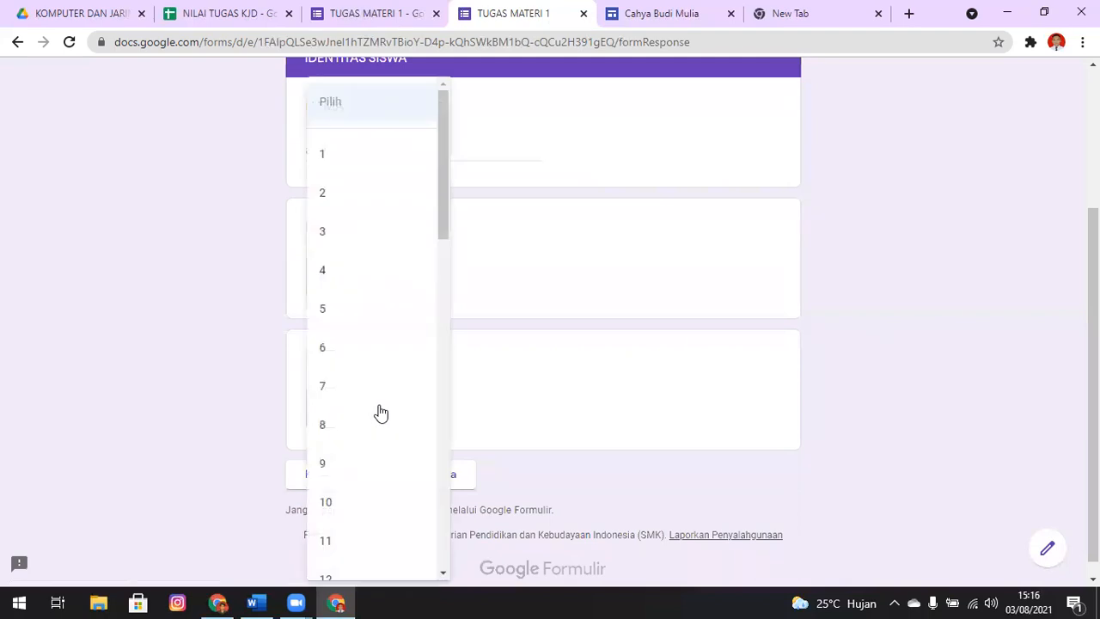
{"action": "left_click", "coordinate": [341, 168]}
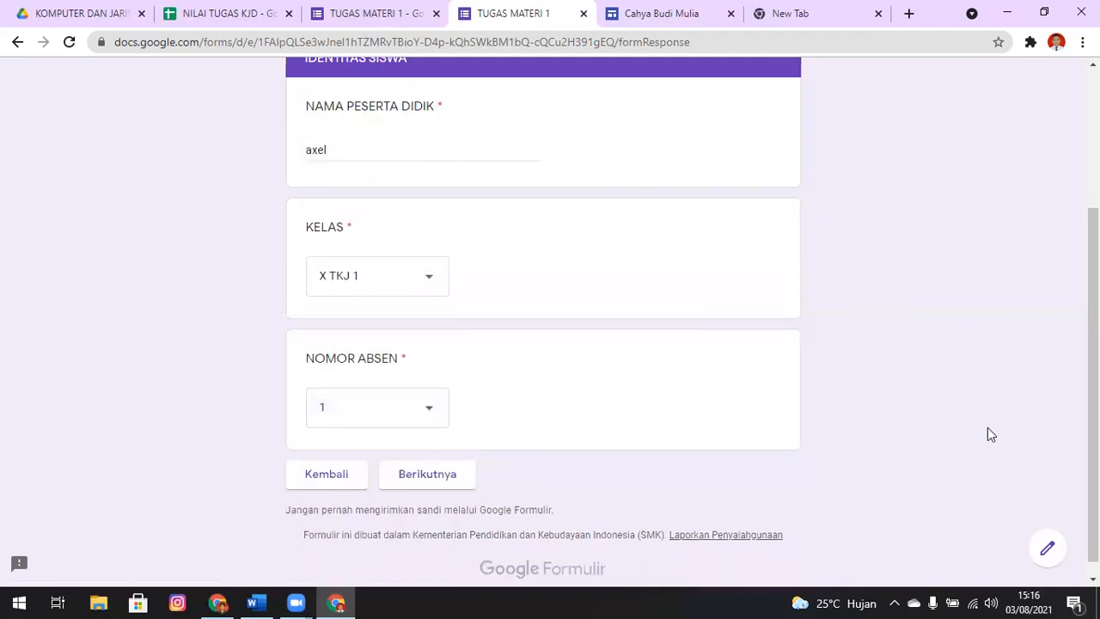
{"action": "left_click", "coordinate": [421, 477]}
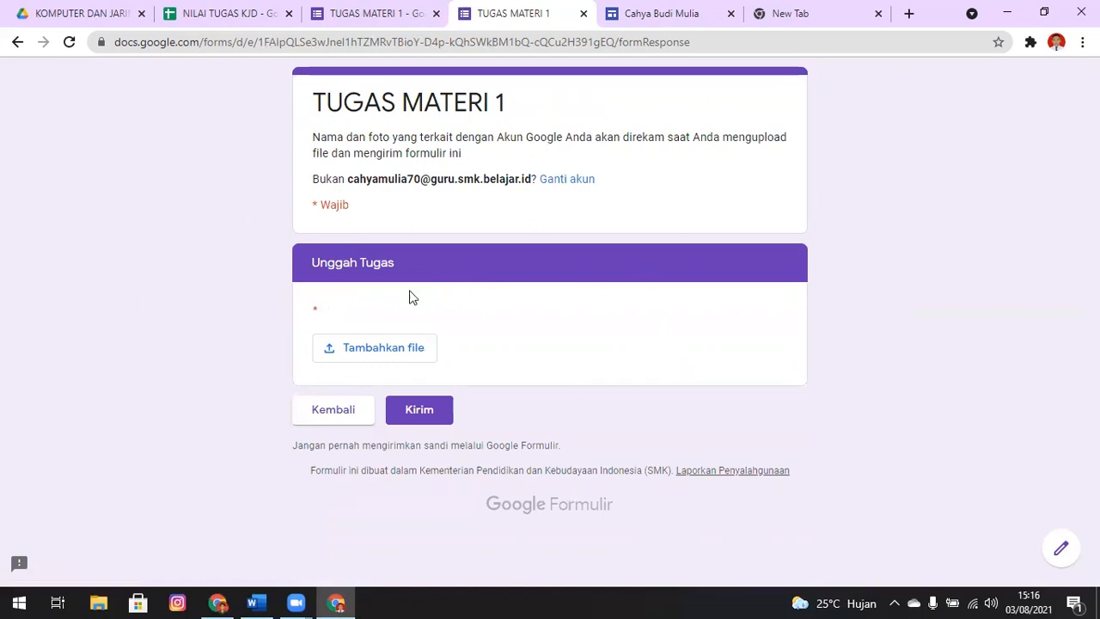
Start adding a file to the upload question and look through Downloads, Documents and Drive Saya for possible sources
{"action": "left_click", "coordinate": [383, 348]}
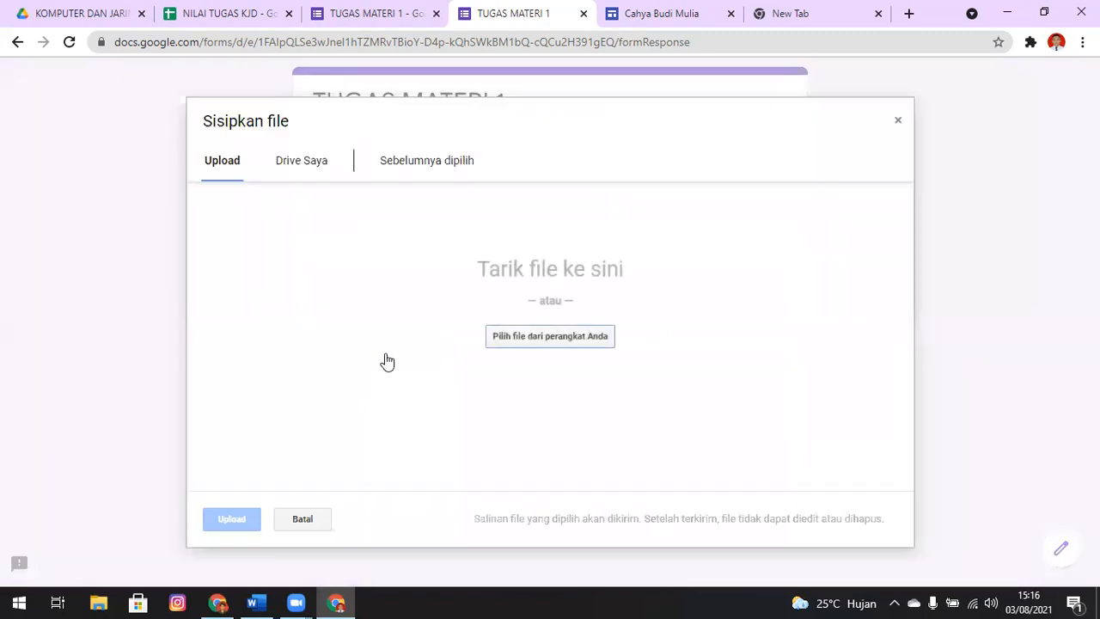
{"action": "left_click", "coordinate": [571, 340]}
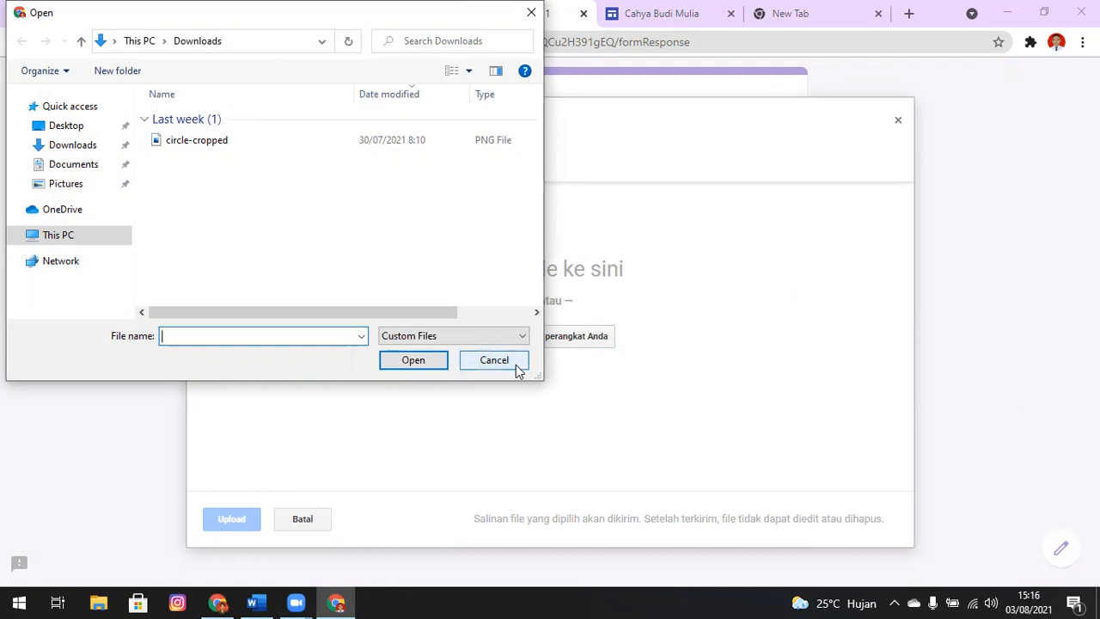
{"action": "left_click", "coordinate": [68, 147]}
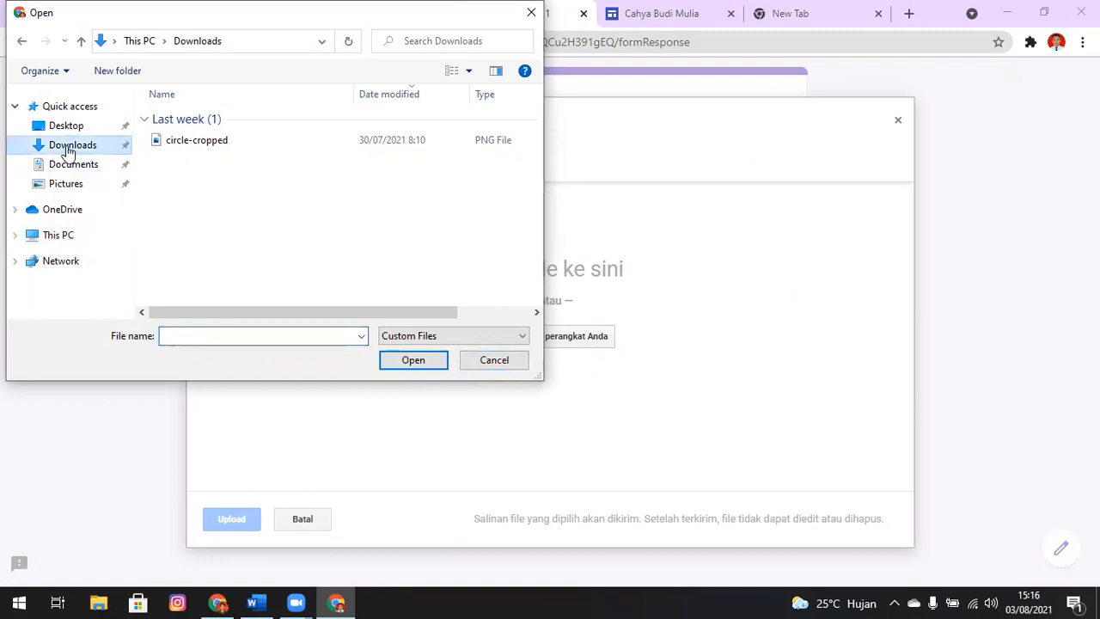
{"action": "left_click", "coordinate": [75, 169]}
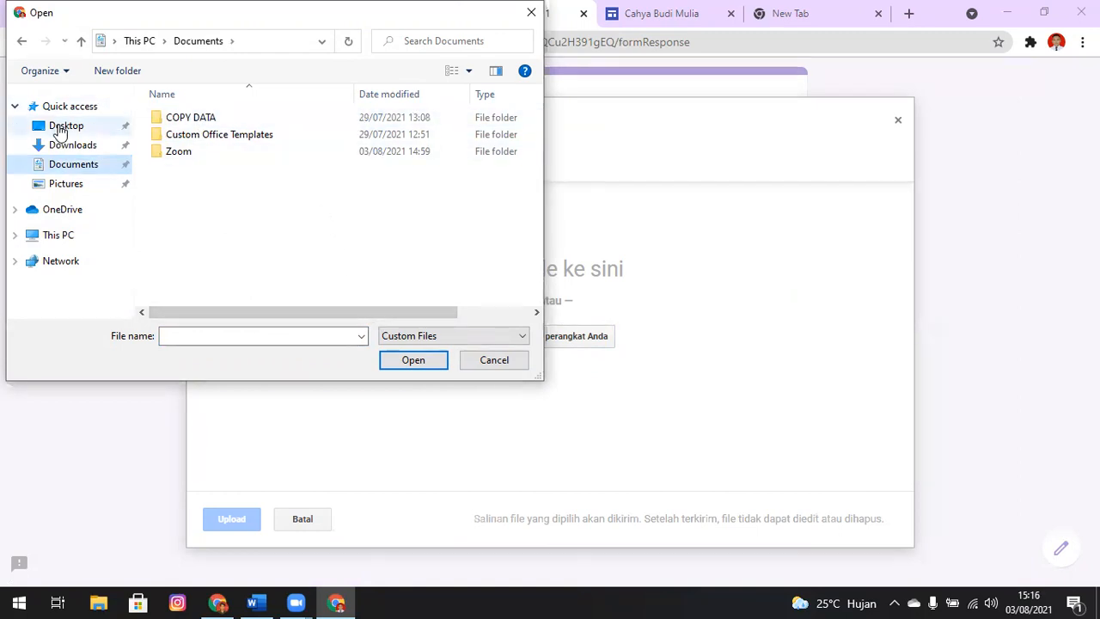
{"action": "left_click", "coordinate": [494, 360]}
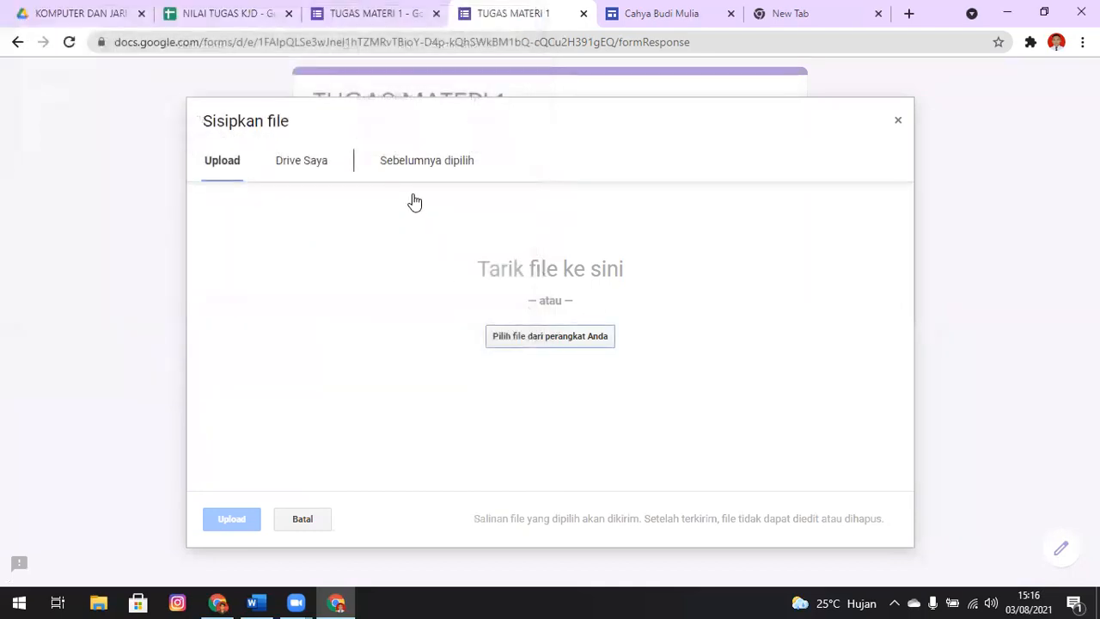
{"action": "left_click", "coordinate": [308, 164]}
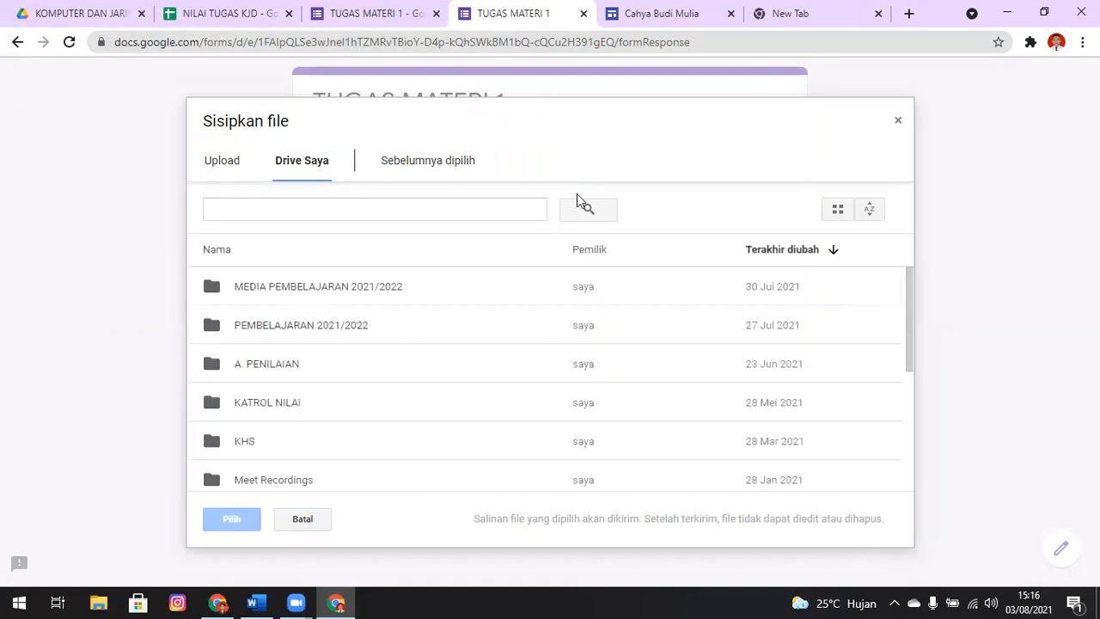
{"action": "left_click", "coordinate": [215, 163]}
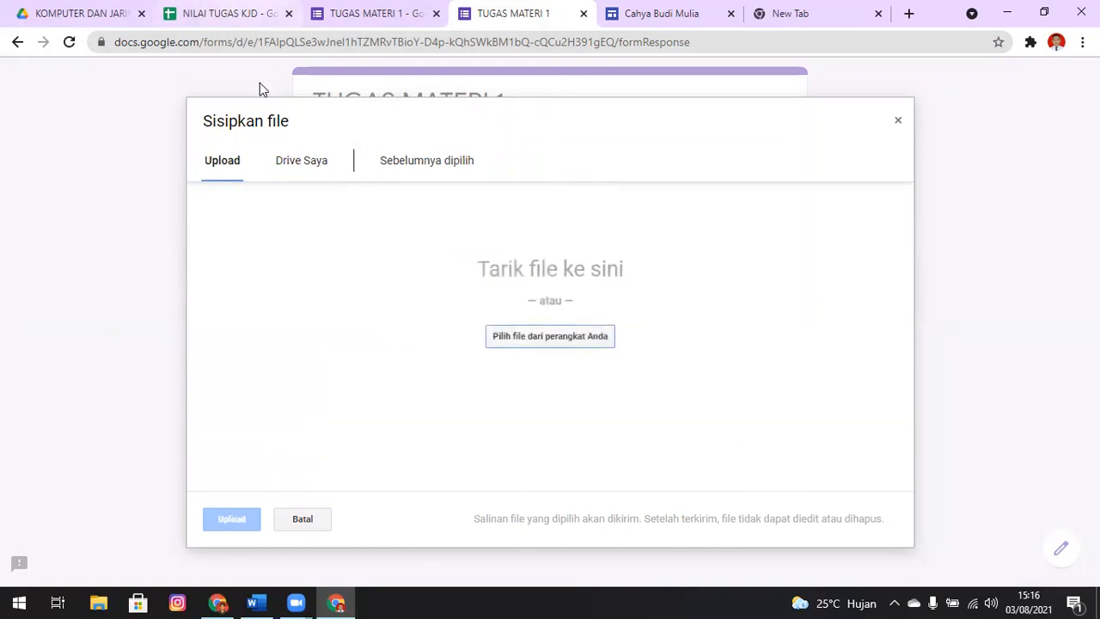
{"action": "left_click", "coordinate": [228, 13]}
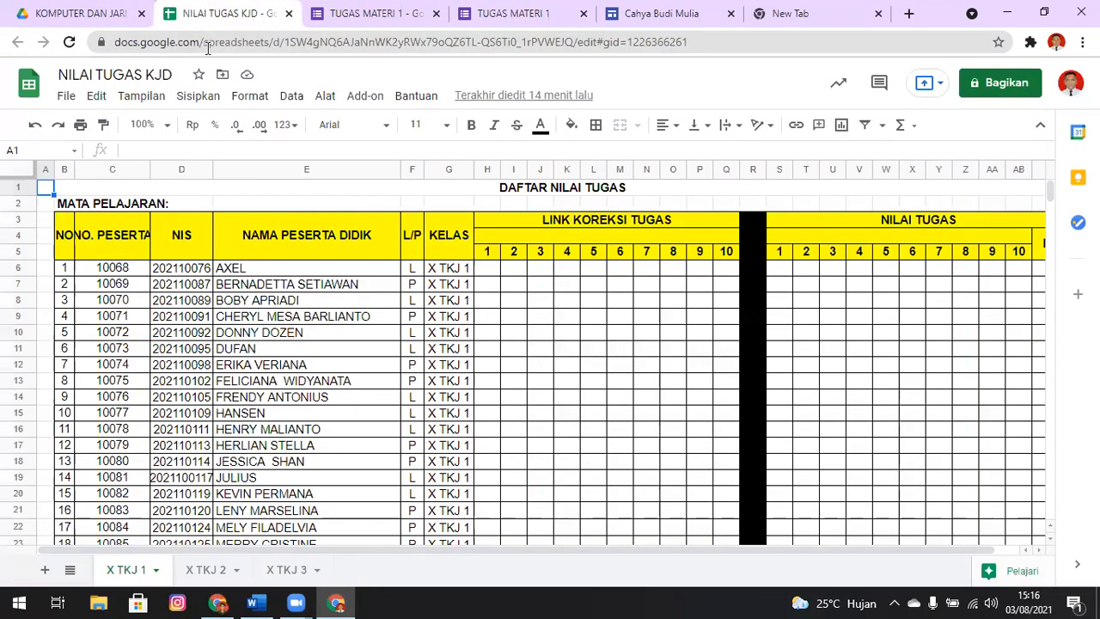
{"action": "key", "text": "ctrl+Tab"}
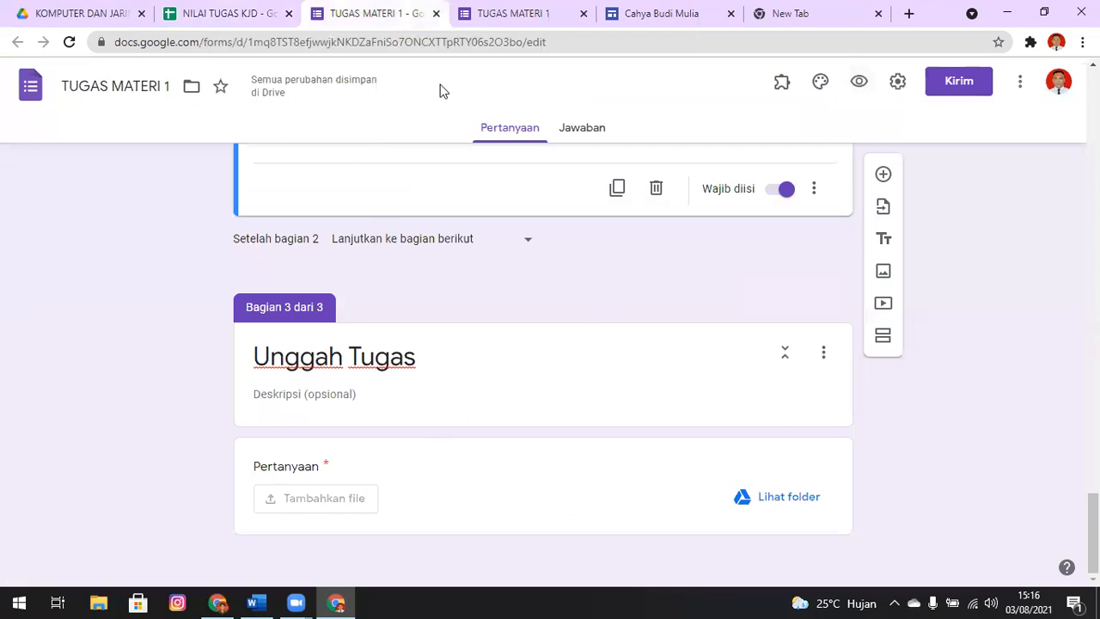
{"action": "key", "text": "ctrl+Tab"}
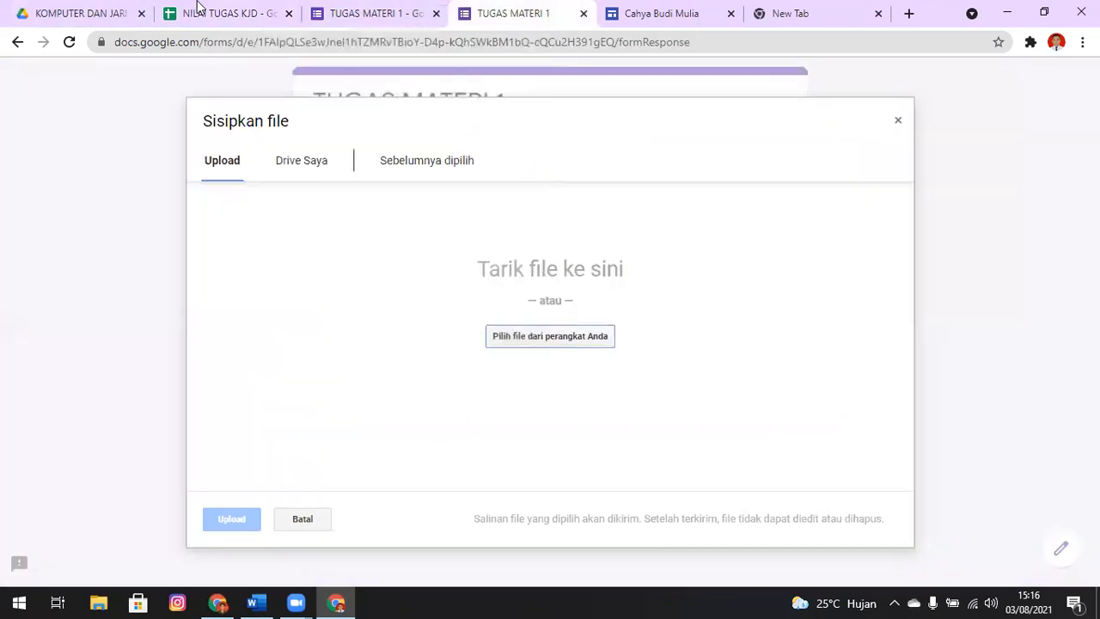
Upload the circle-cropped image from the Downloads folder as the assignment file and submit the form response
{"action": "left_click", "coordinate": [522, 335]}
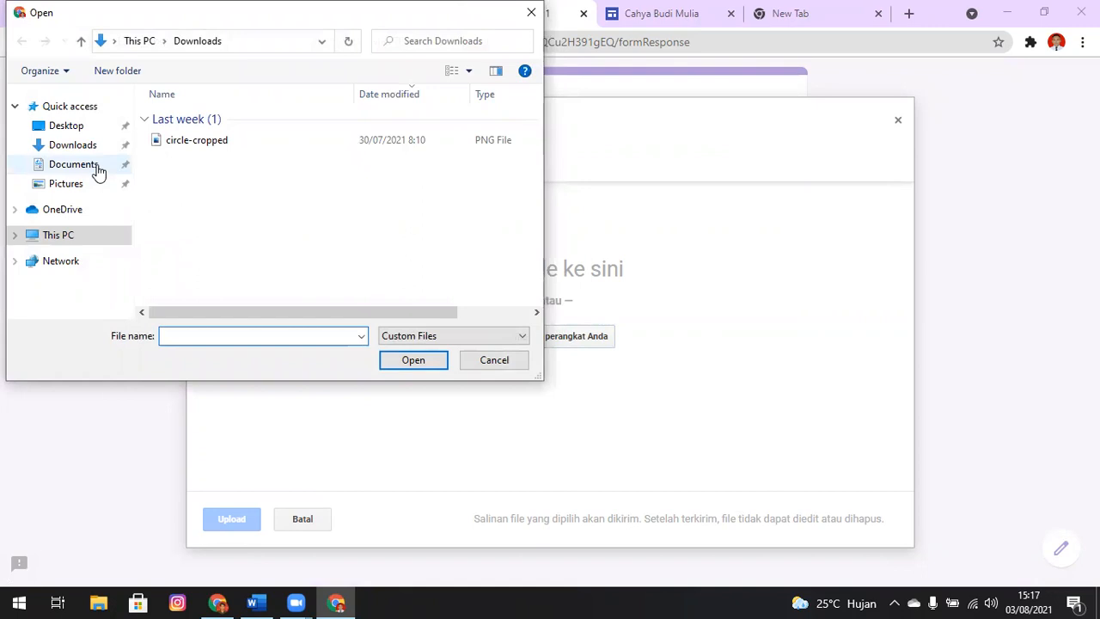
{"action": "left_click", "coordinate": [74, 164]}
{"action": "left_click", "coordinate": [86, 145]}
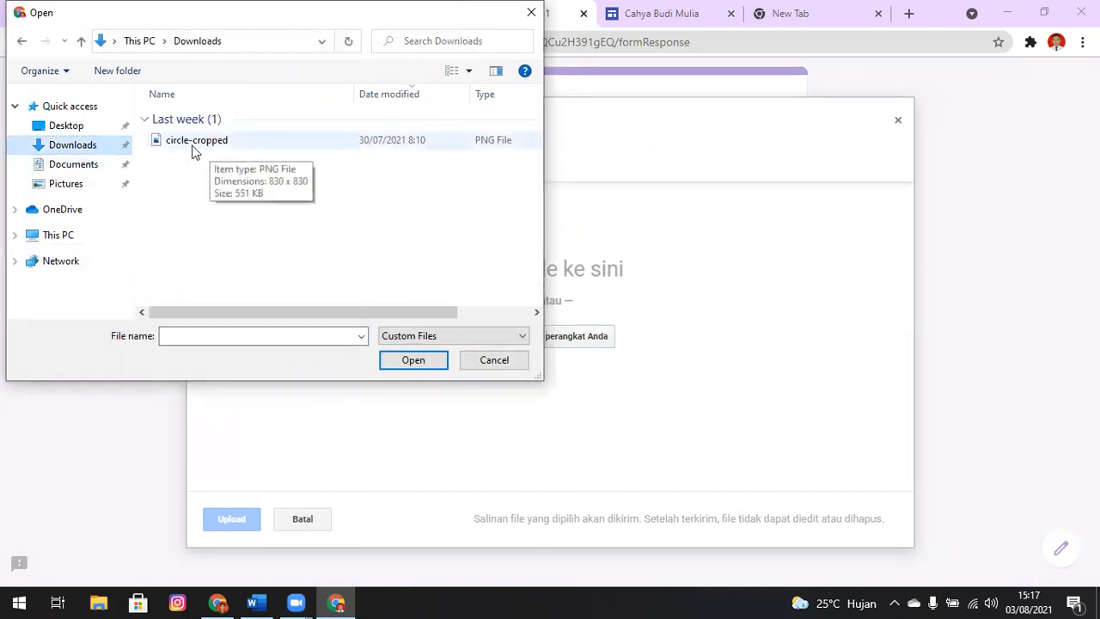
{"action": "left_click", "coordinate": [188, 146]}
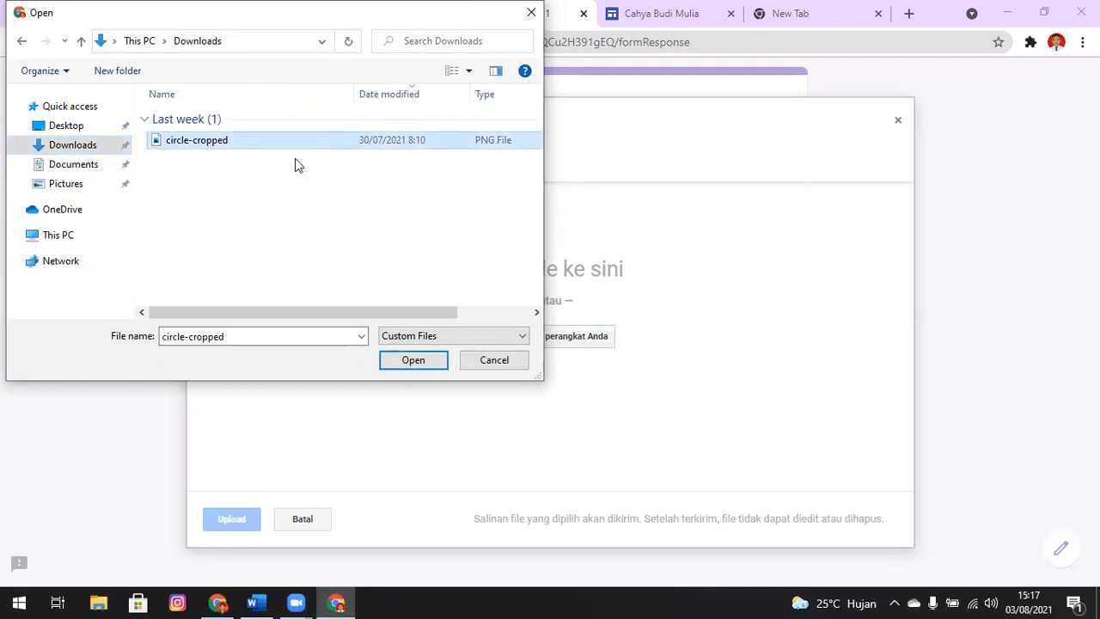
{"action": "left_click", "coordinate": [433, 361]}
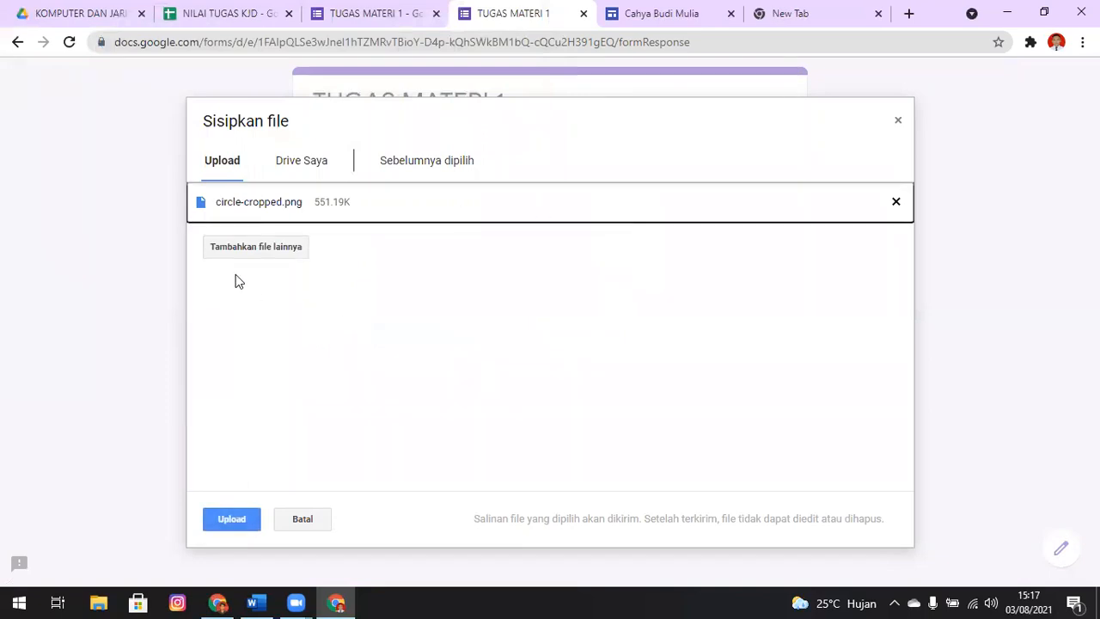
{"action": "left_click", "coordinate": [238, 522]}
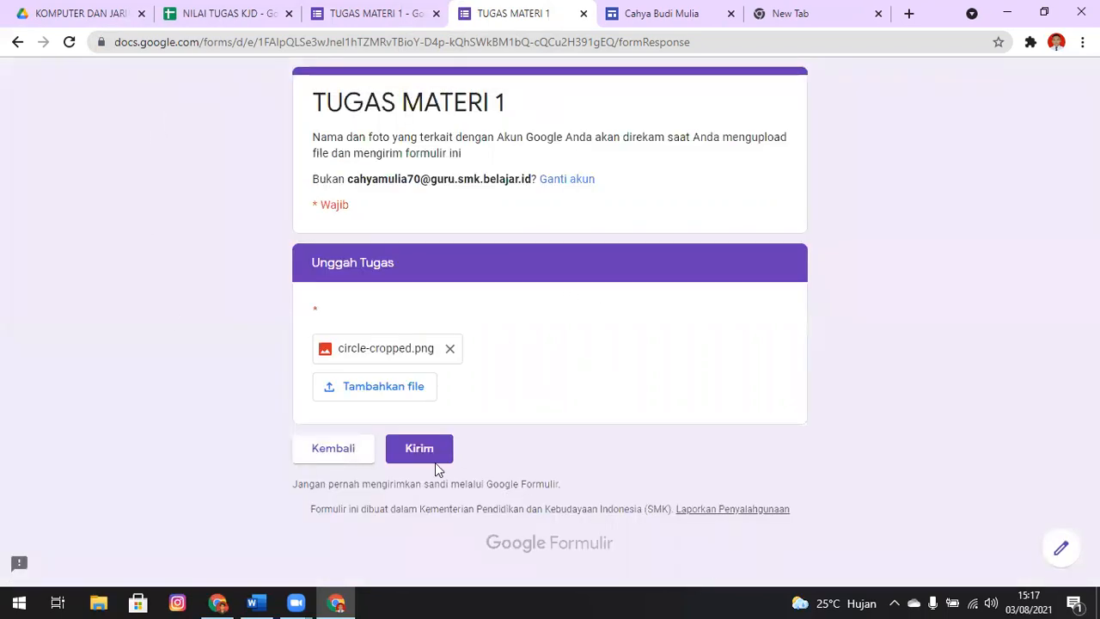
{"action": "left_click", "coordinate": [426, 452]}
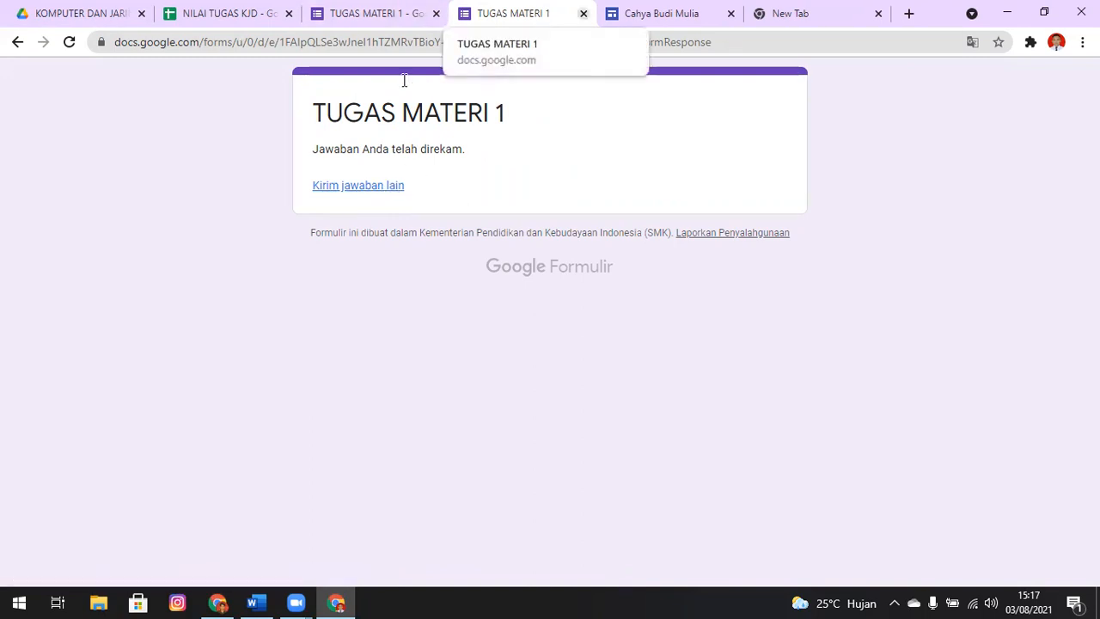
Close the form preview, return to the form editor and review its general settings without saving changes
{"action": "left_click", "coordinate": [584, 13]}
{"action": "left_click", "coordinate": [197, 8]}
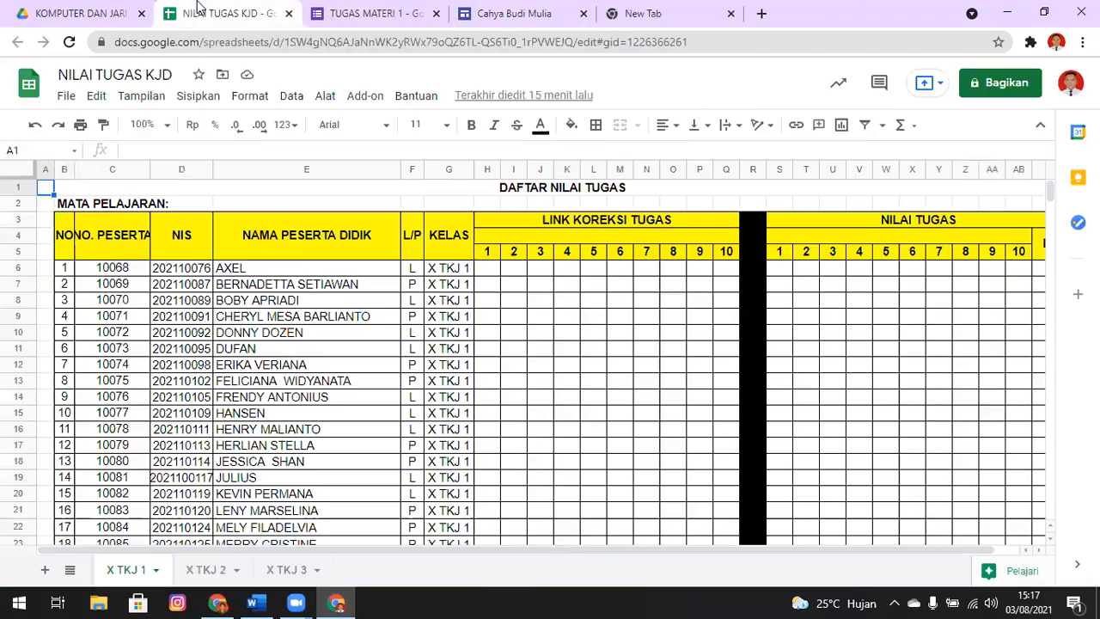
{"action": "key", "text": "ctrl+Tab"}
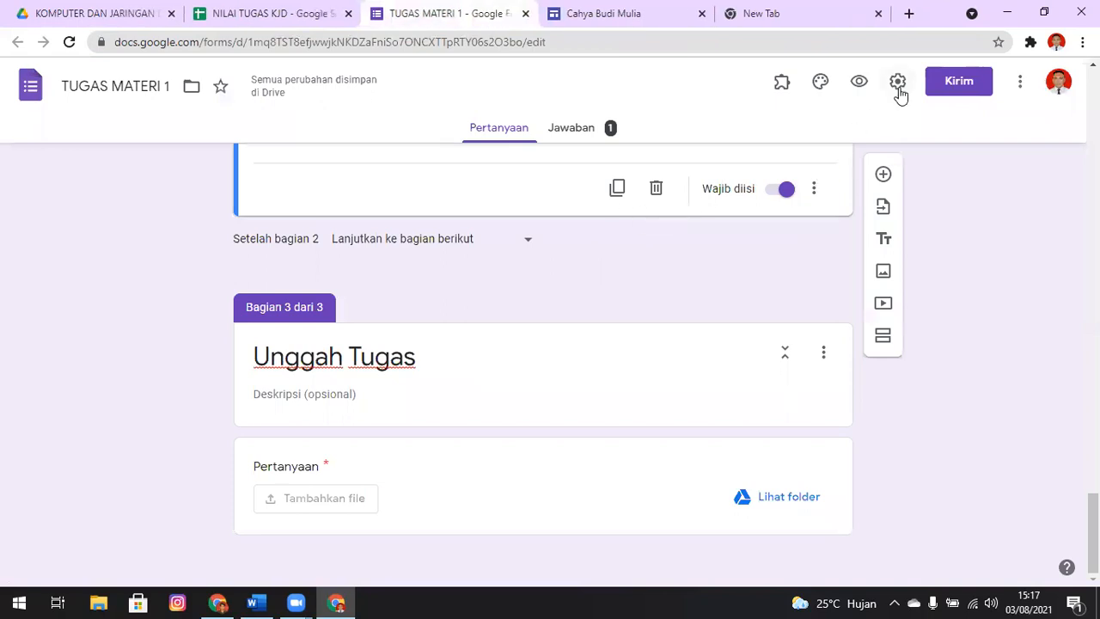
{"action": "left_click", "coordinate": [896, 83]}
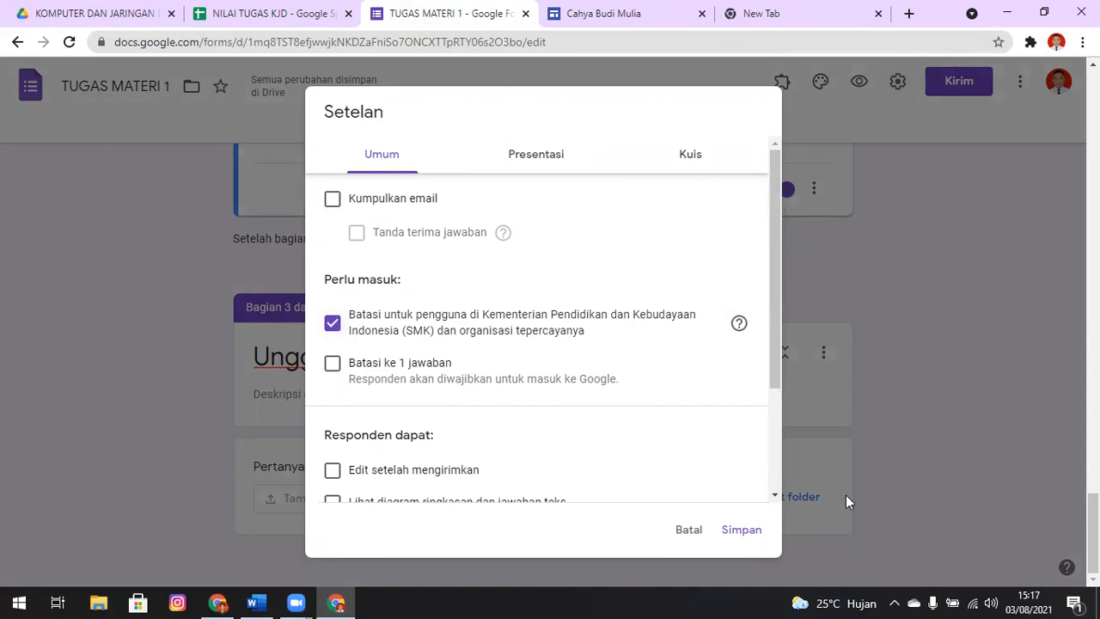
{"action": "left_click", "coordinate": [691, 531]}
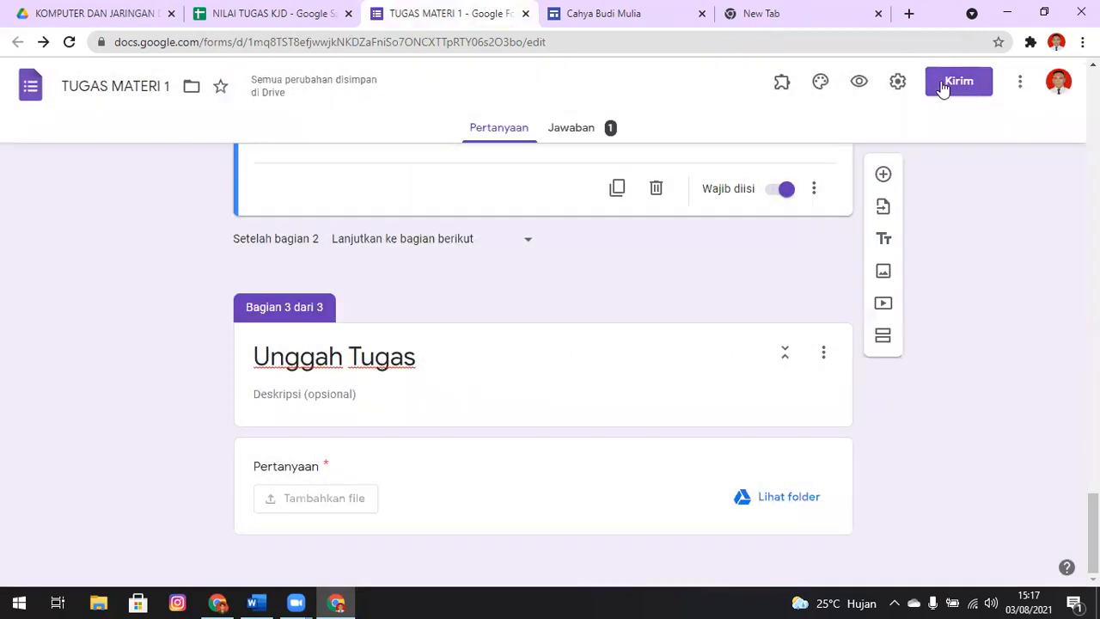
Shorten the form's sharing link and copy it
{"action": "left_click", "coordinate": [943, 87]}
{"action": "left_click", "coordinate": [496, 218]}
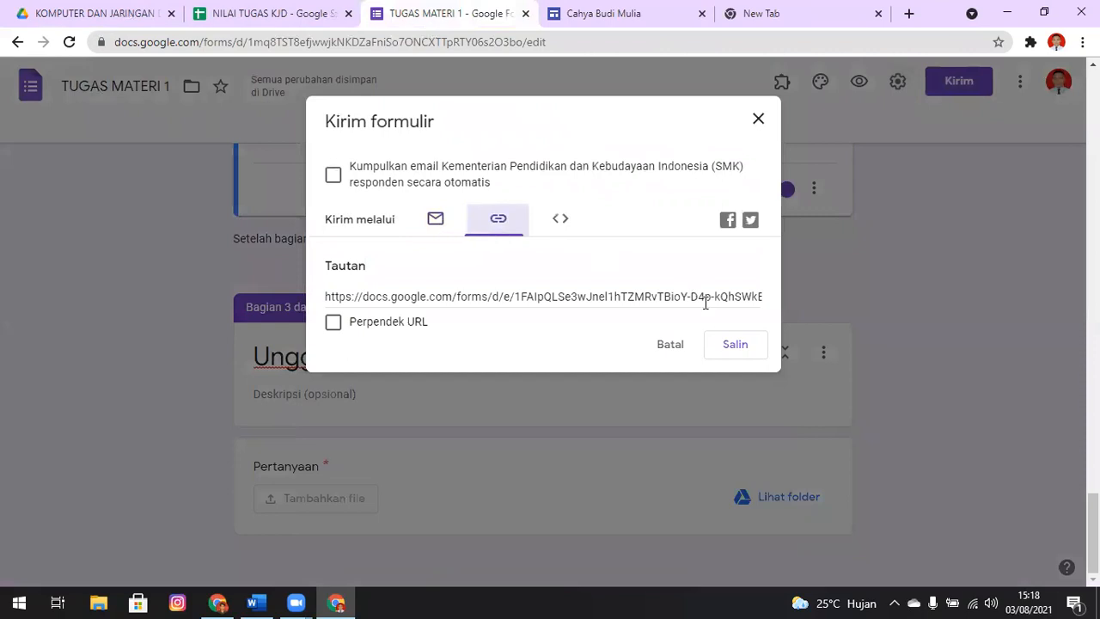
{"action": "left_click", "coordinate": [425, 324]}
{"action": "left_click", "coordinate": [748, 348]}
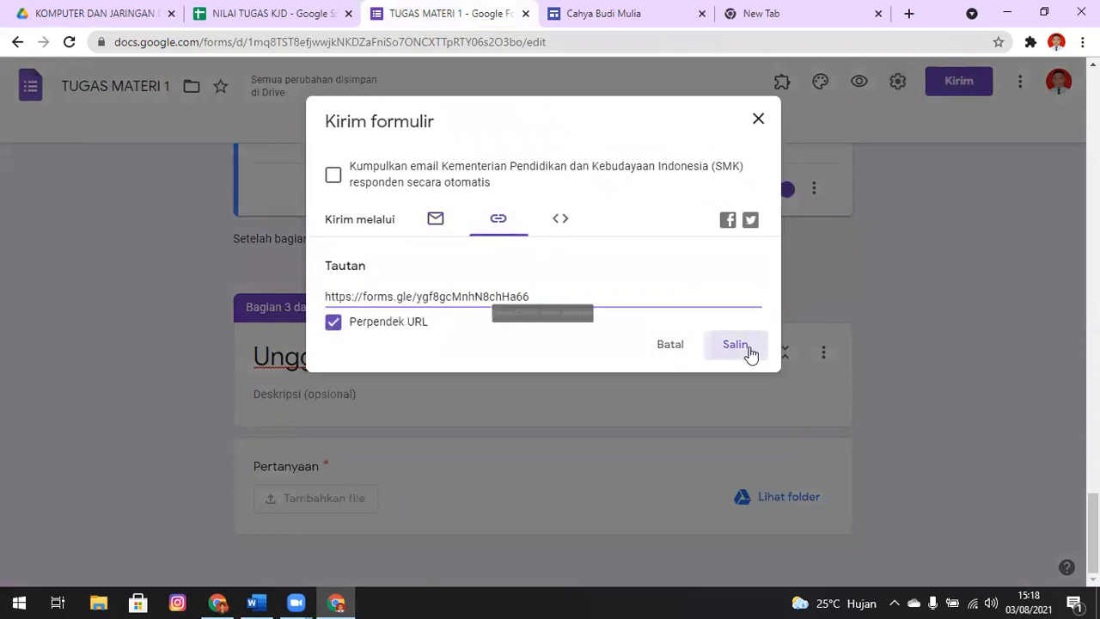
Switch to the other Chrome window and open the copied form link in a new tab to test access
{"action": "key", "text": "alt+Tab"}
{"action": "key", "text": "alt+Tab"}
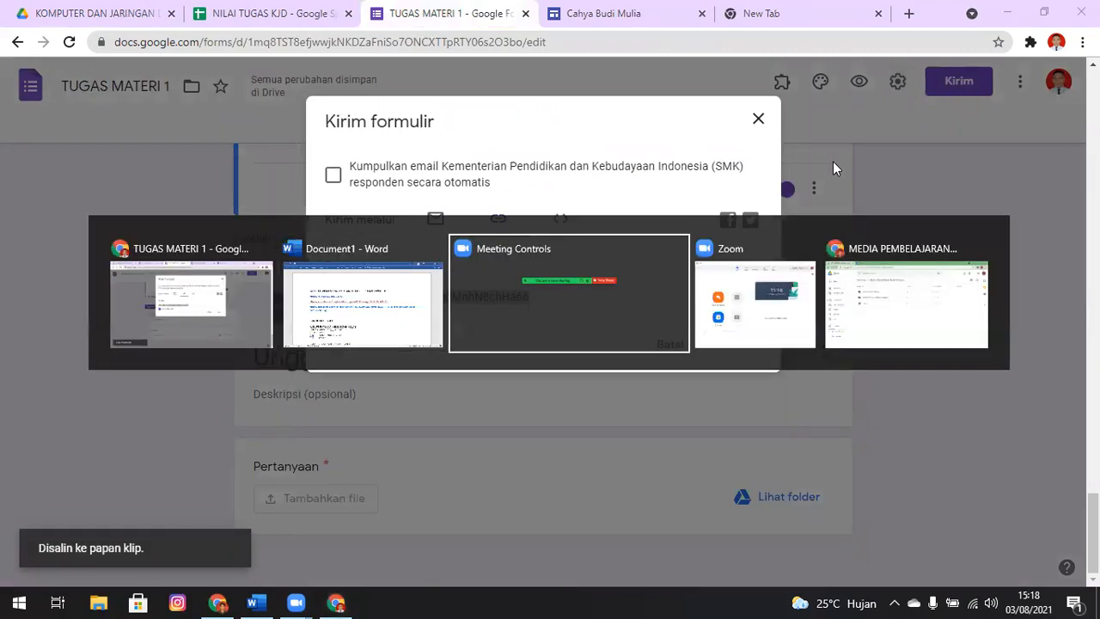
{"action": "key", "text": "alt+Tab"}
{"action": "key", "text": "alt+Tab"}
{"action": "key", "text": "ctrl+t"}
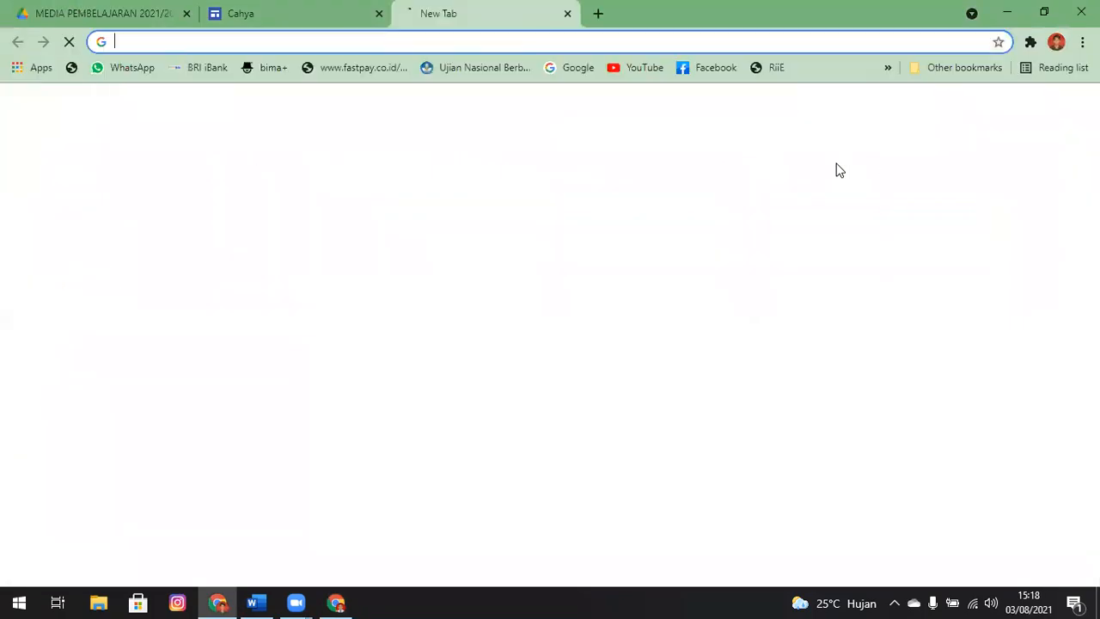
{"action": "key", "text": "ctrl+v"}
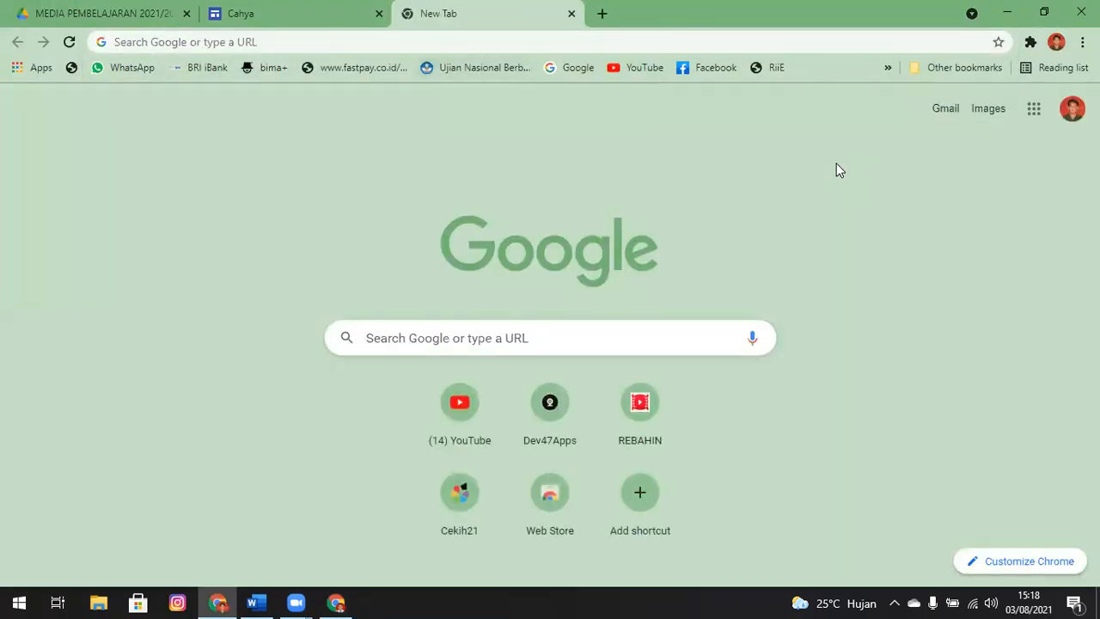
{"action": "key", "text": "ctrl+l"}
{"action": "key", "text": "ctrl+v"}
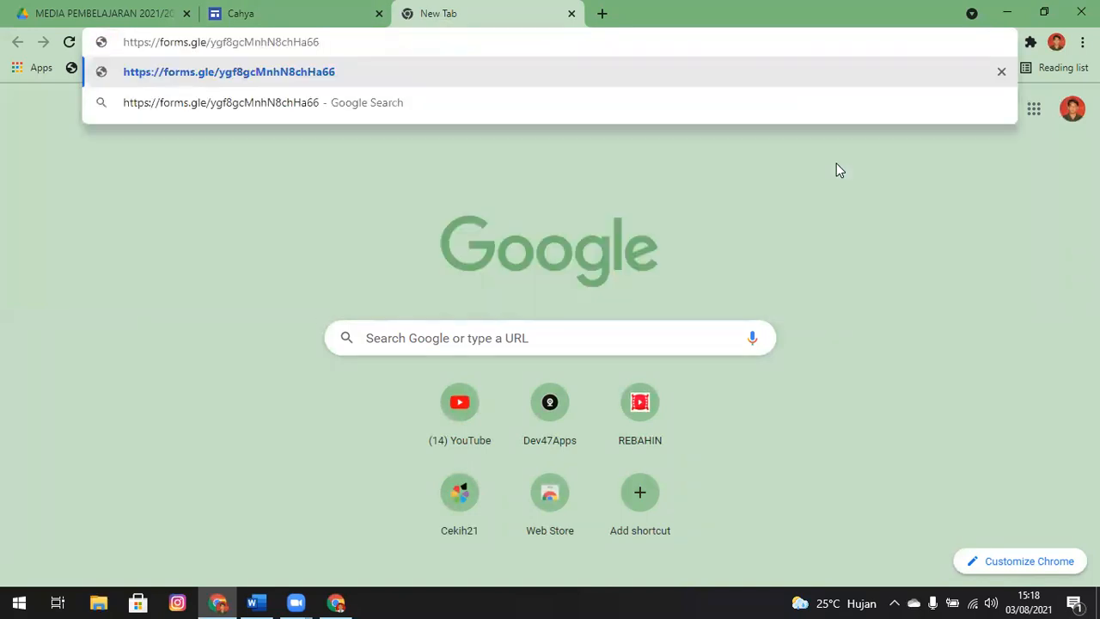
{"action": "key", "text": "Return"}
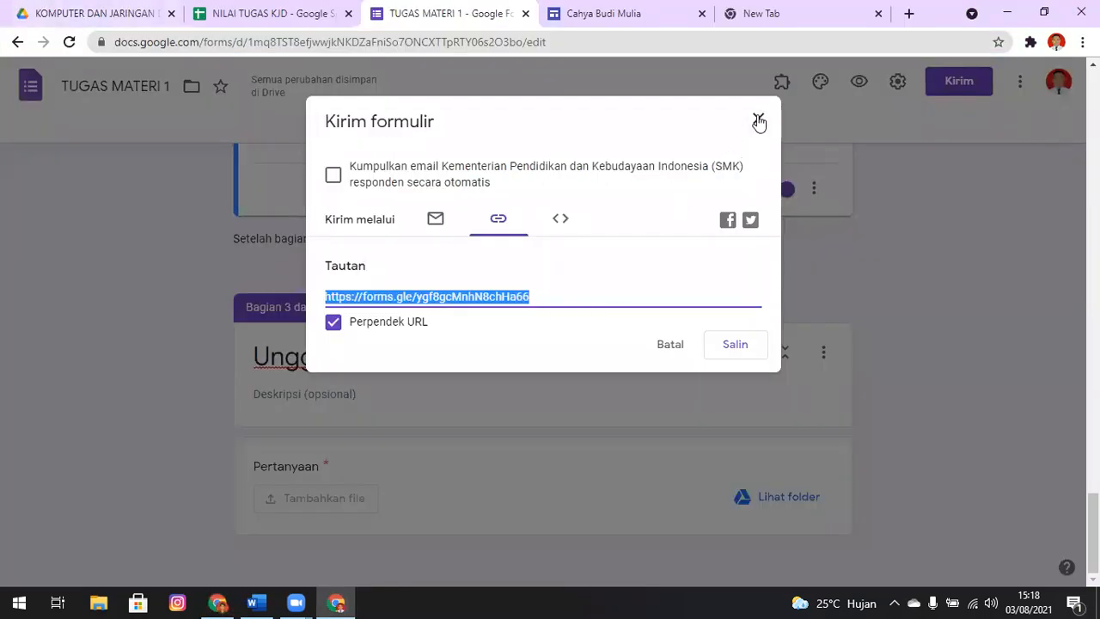
Remove the form's restriction to users in the Kementerian Pendidikan dan Kebudayaan Indonesia (SMK) organisation and save the settings
{"action": "left_click", "coordinate": [758, 120]}
{"action": "left_click", "coordinate": [896, 86]}
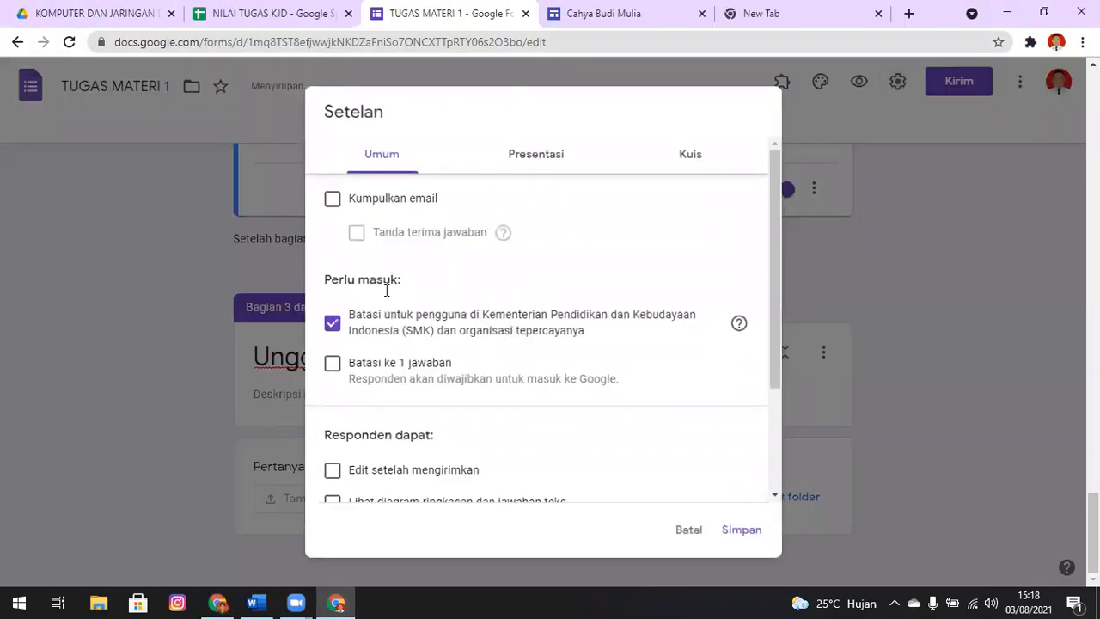
{"action": "left_click", "coordinate": [329, 326]}
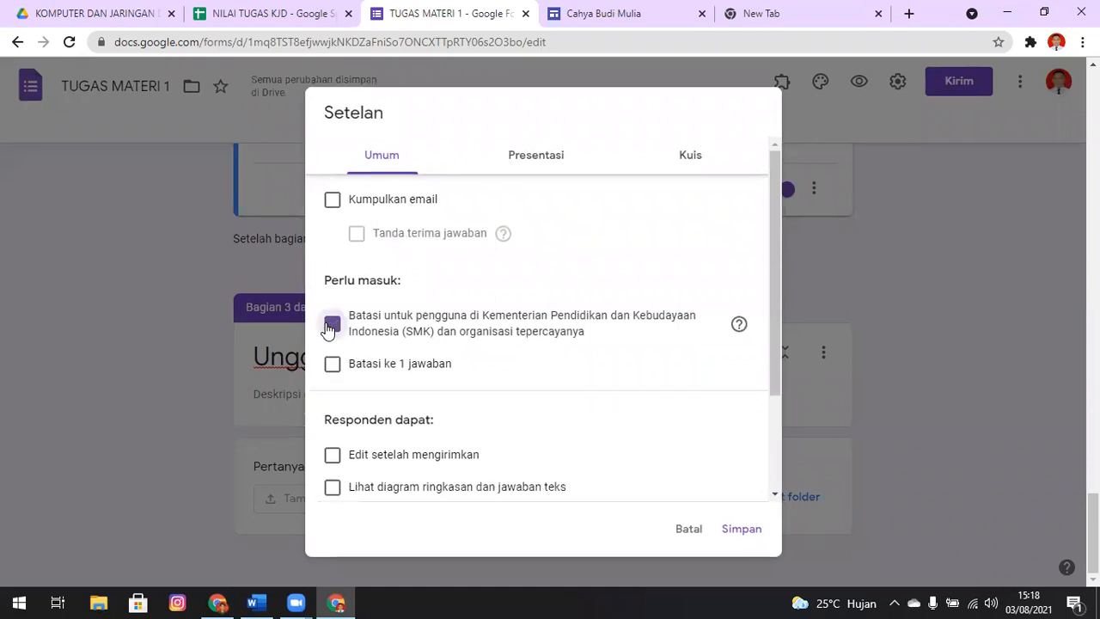
{"action": "left_click", "coordinate": [750, 538]}
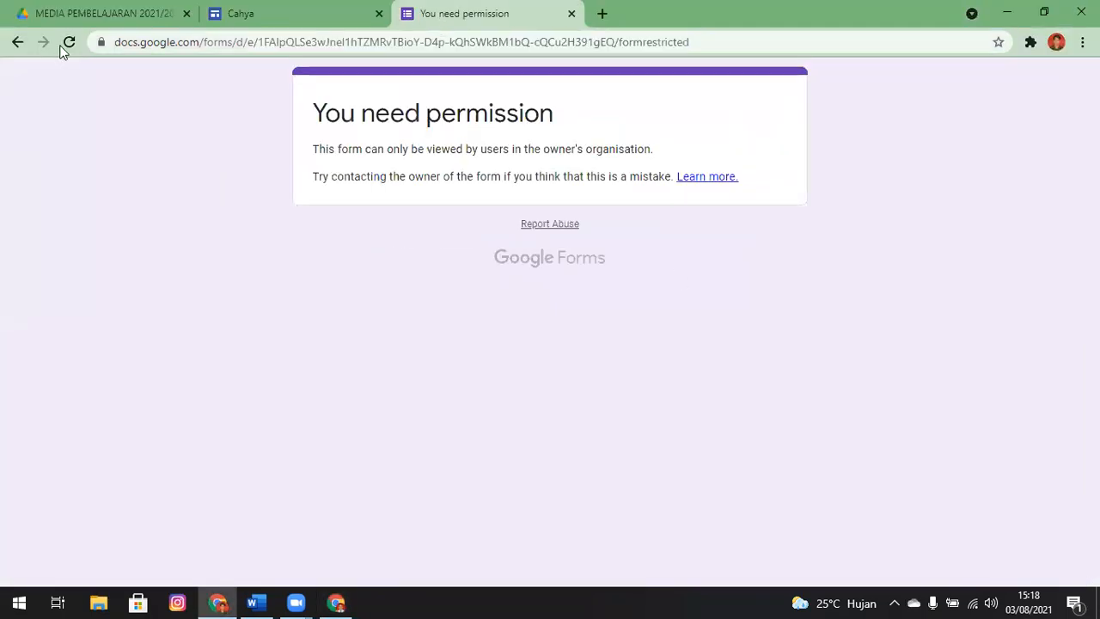
Reload the form link in the other Chrome window to recheck access and close that tab
{"action": "left_click", "coordinate": [66, 43]}
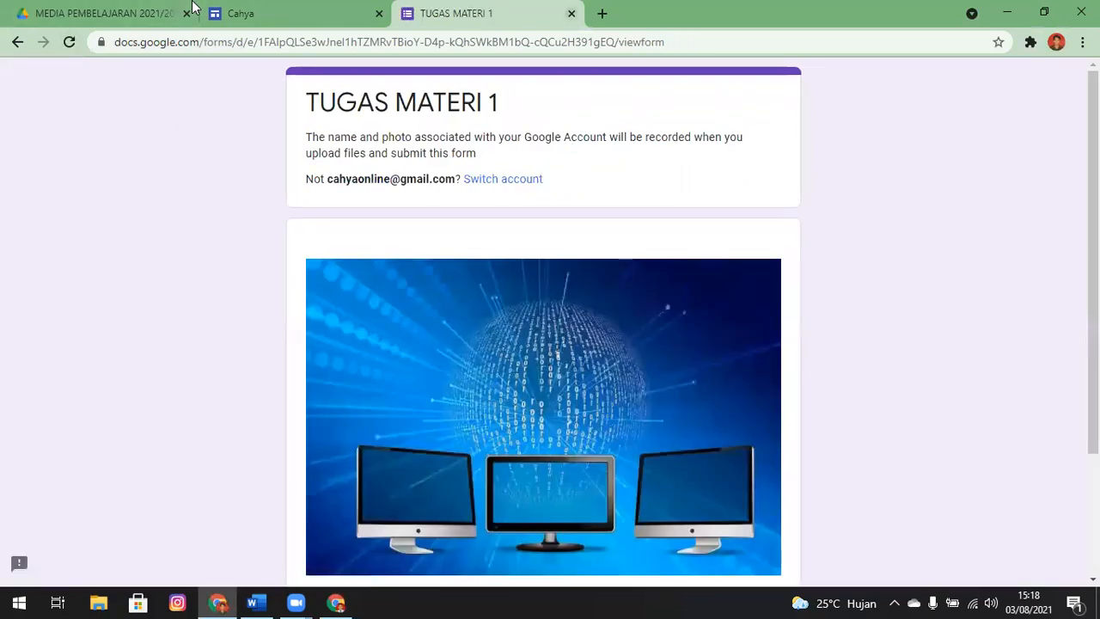
{"action": "key", "text": "ctrl+w"}
{"action": "left_click", "coordinate": [973, 83]}
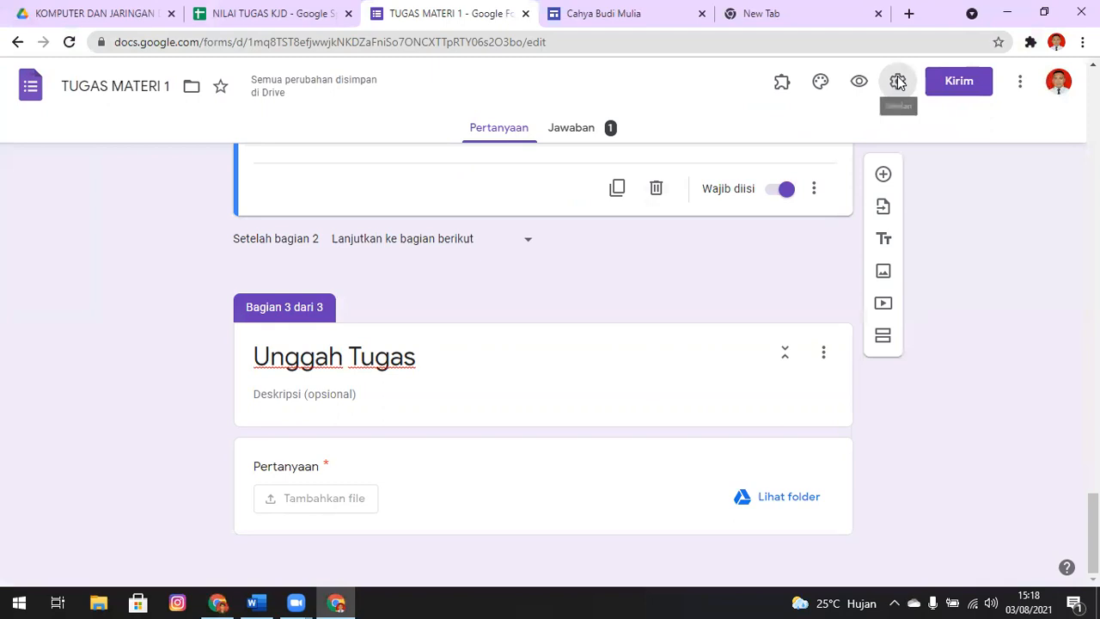
Turn off the form's link for submitting another response and review the general and quiz settings
{"action": "left_click", "coordinate": [896, 82]}
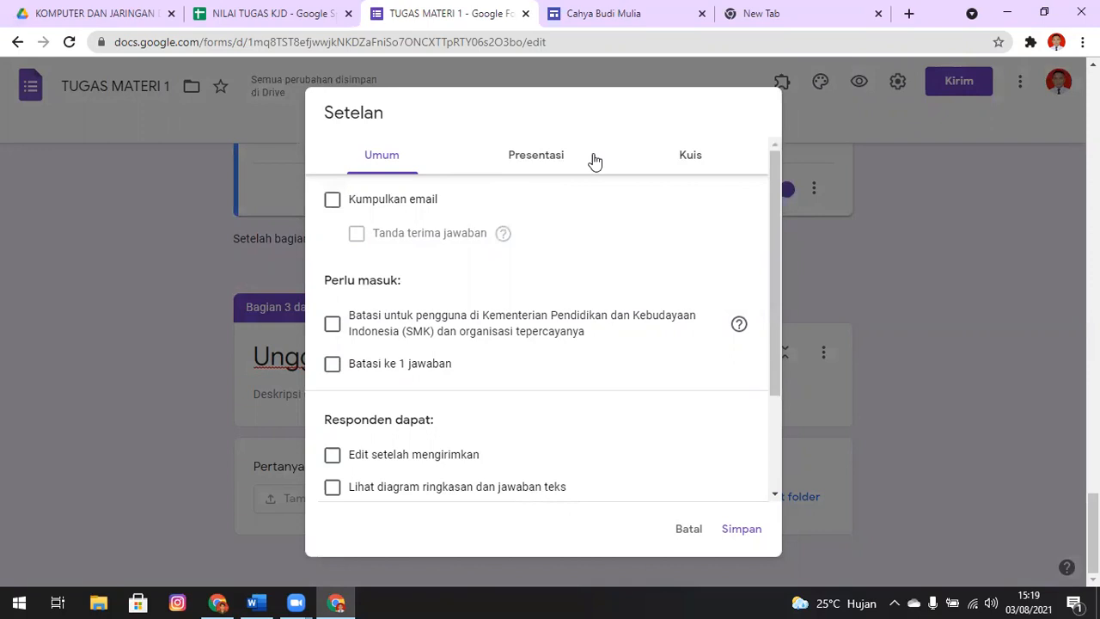
{"action": "left_click", "coordinate": [552, 163]}
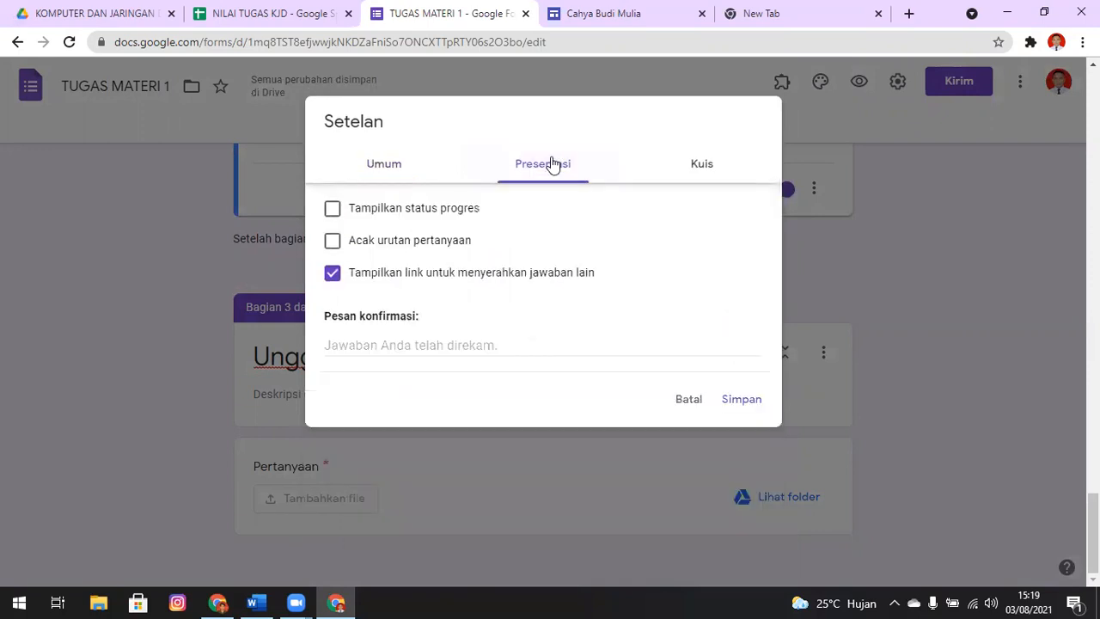
{"action": "left_click", "coordinate": [333, 278]}
{"action": "left_click", "coordinate": [713, 174]}
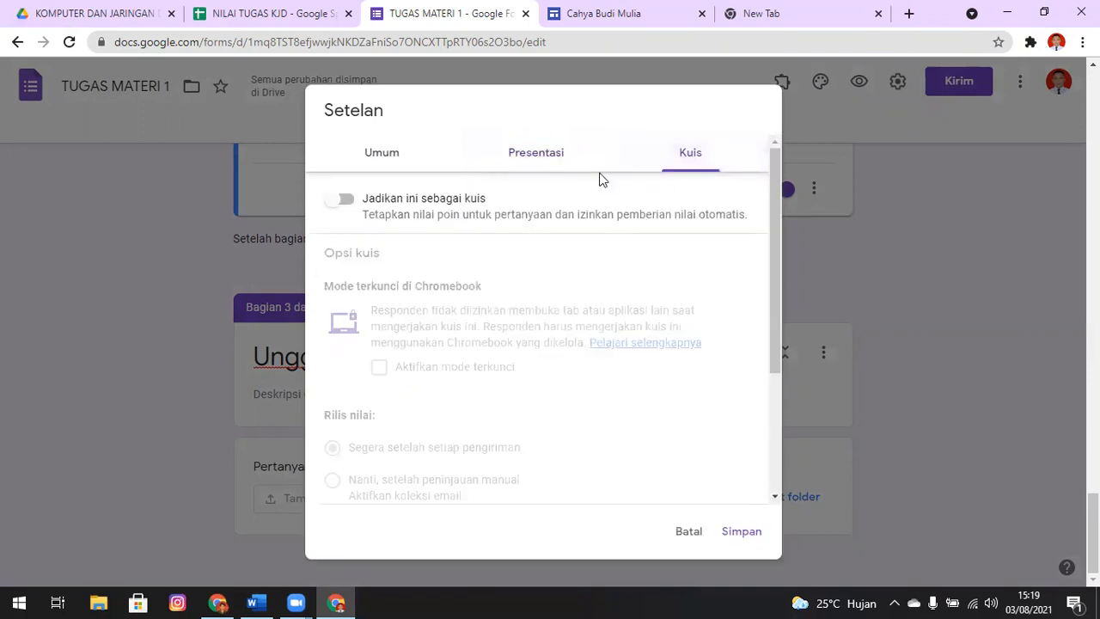
{"action": "left_click", "coordinate": [567, 167]}
{"action": "left_click", "coordinate": [400, 168]}
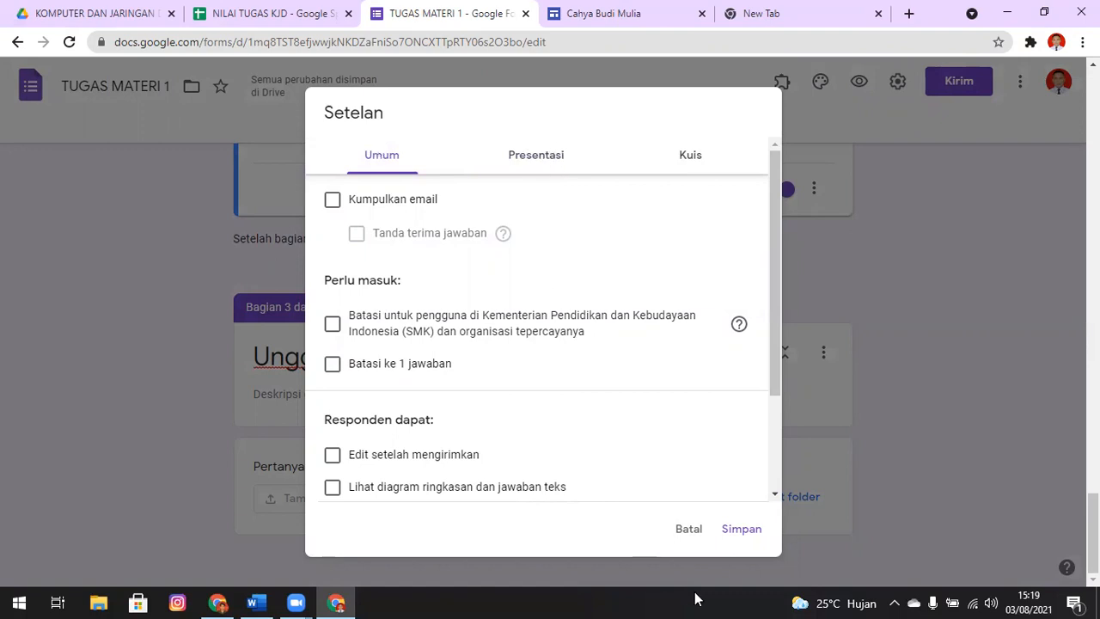
{"action": "left_click", "coordinate": [526, 158]}
{"action": "left_click", "coordinate": [692, 163]}
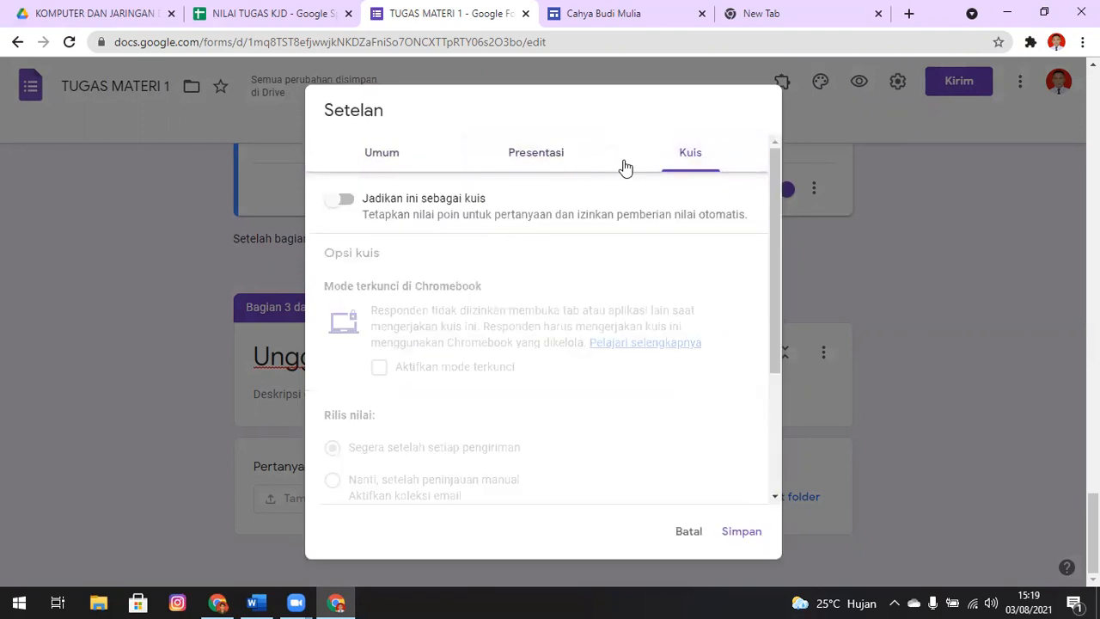
{"action": "left_click", "coordinate": [571, 165]}
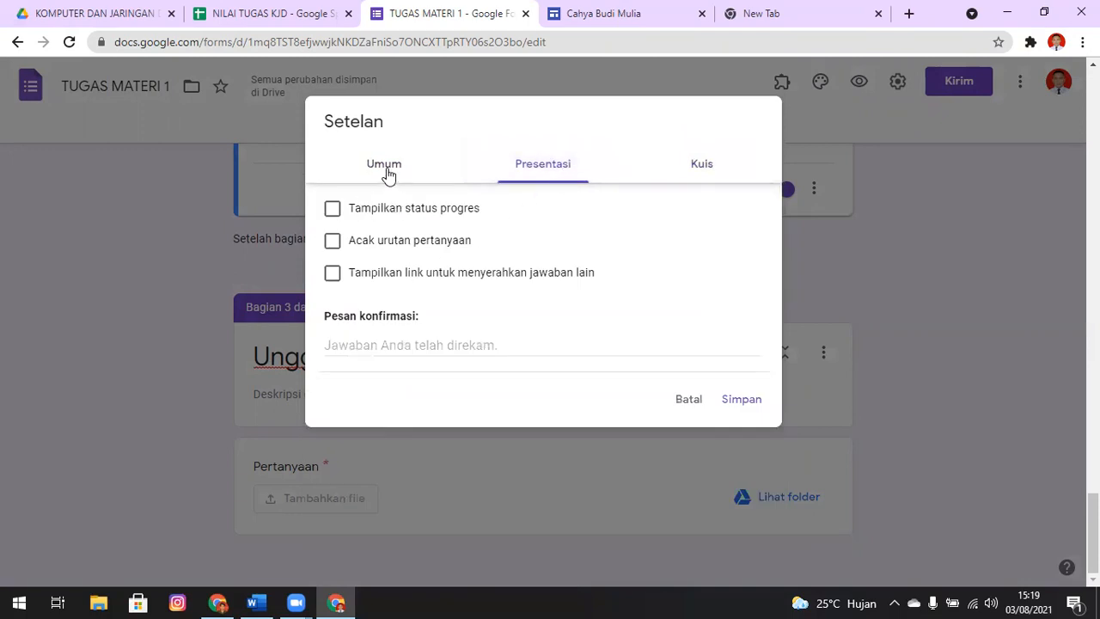
Set the confirmation message to "TERIMA KASIH SUDAH MENGUMPULKAN TUGAS" and save the form settings
{"action": "left_click", "coordinate": [427, 346]}
{"action": "type", "text": "h"}
{"action": "key", "text": "BackSpace"}
{"action": "type", "text": "TER"}
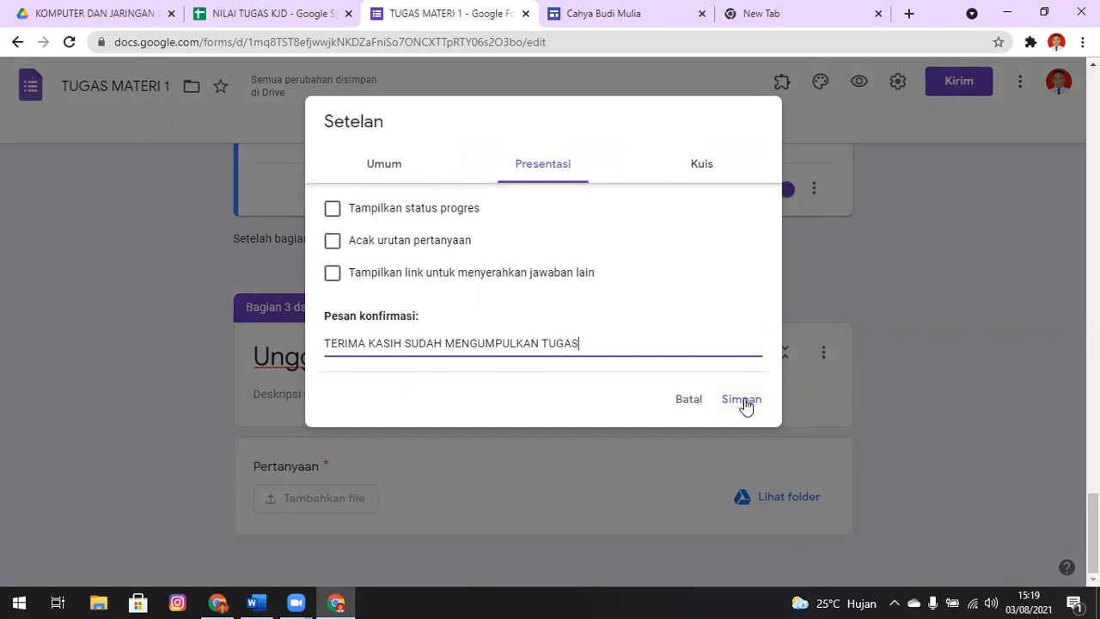
{"action": "left_click", "coordinate": [400, 170]}
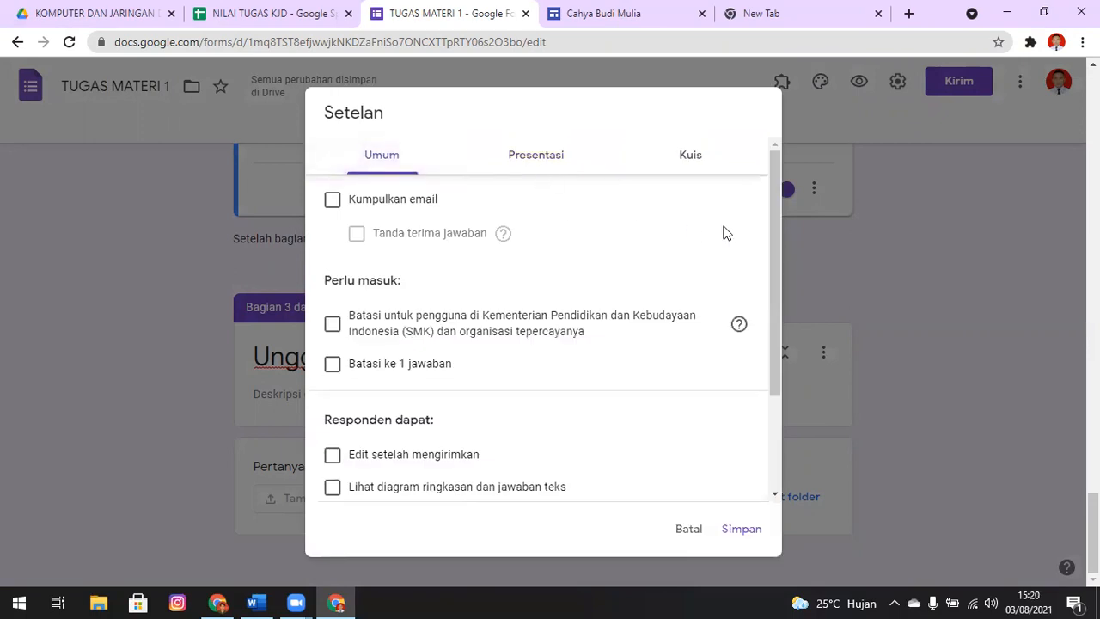
{"action": "left_click_drag", "start_coordinate": [780, 191], "coordinate": [773, 155]}
{"action": "left_click", "coordinate": [567, 155]}
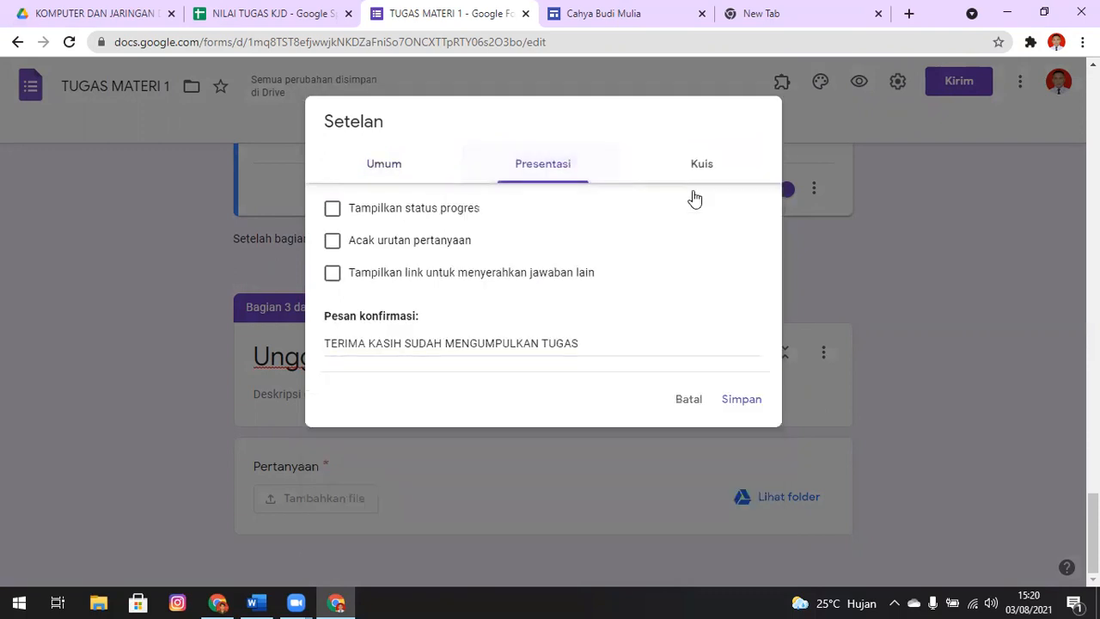
{"action": "left_click", "coordinate": [759, 402]}
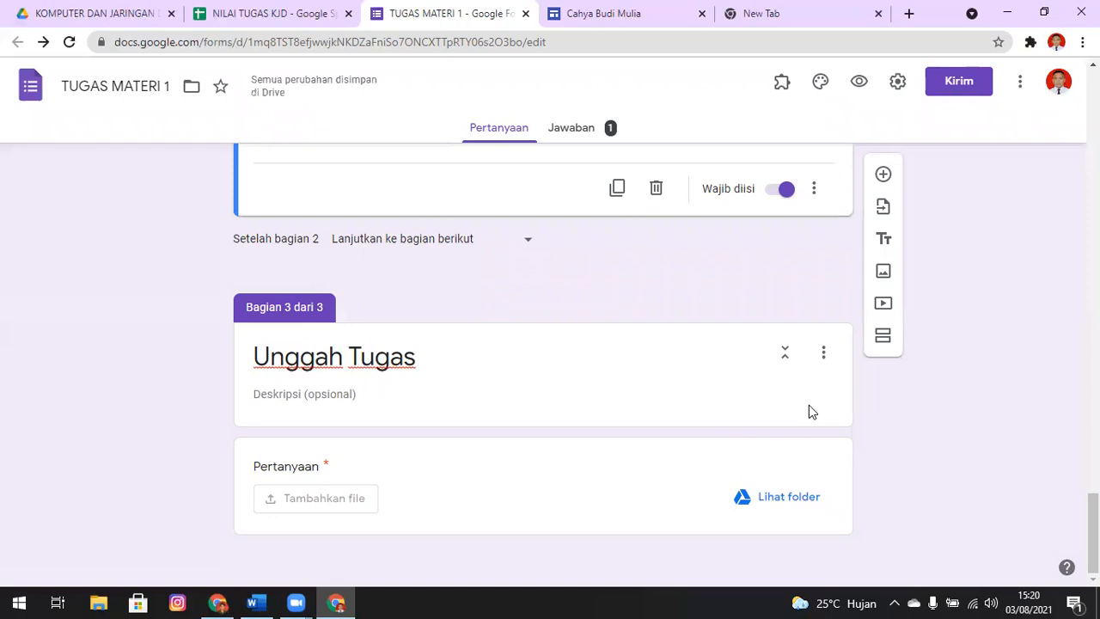
Look up a student in the X TKJ 2 class list of the NILAI TUGAS KJD spreadsheet and return to the form
{"action": "left_click", "coordinate": [193, 11]}
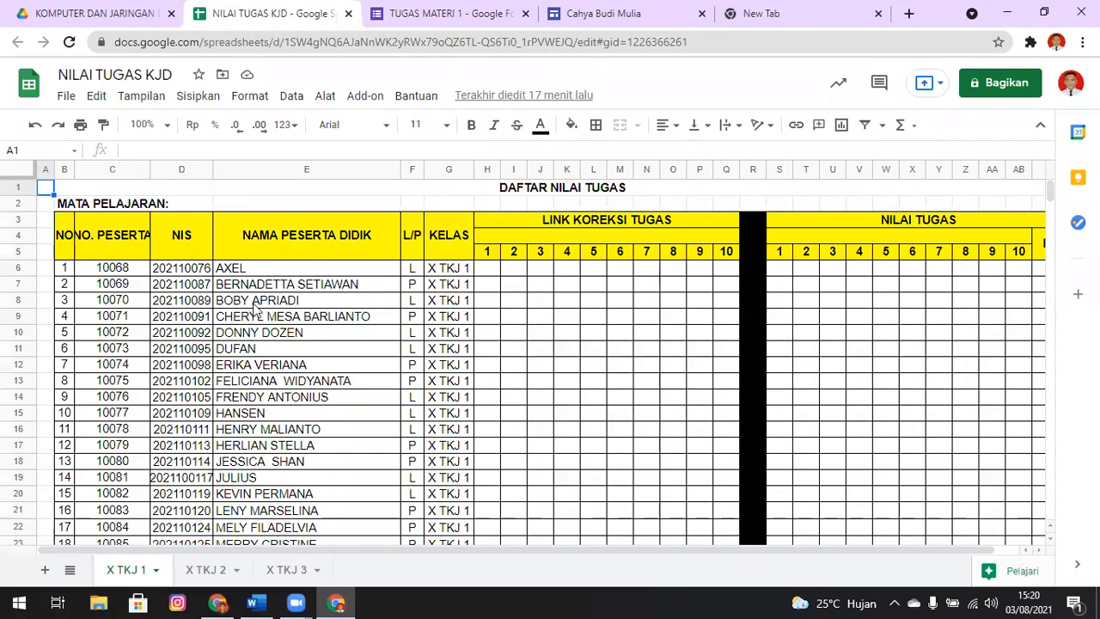
{"action": "left_click", "coordinate": [211, 572]}
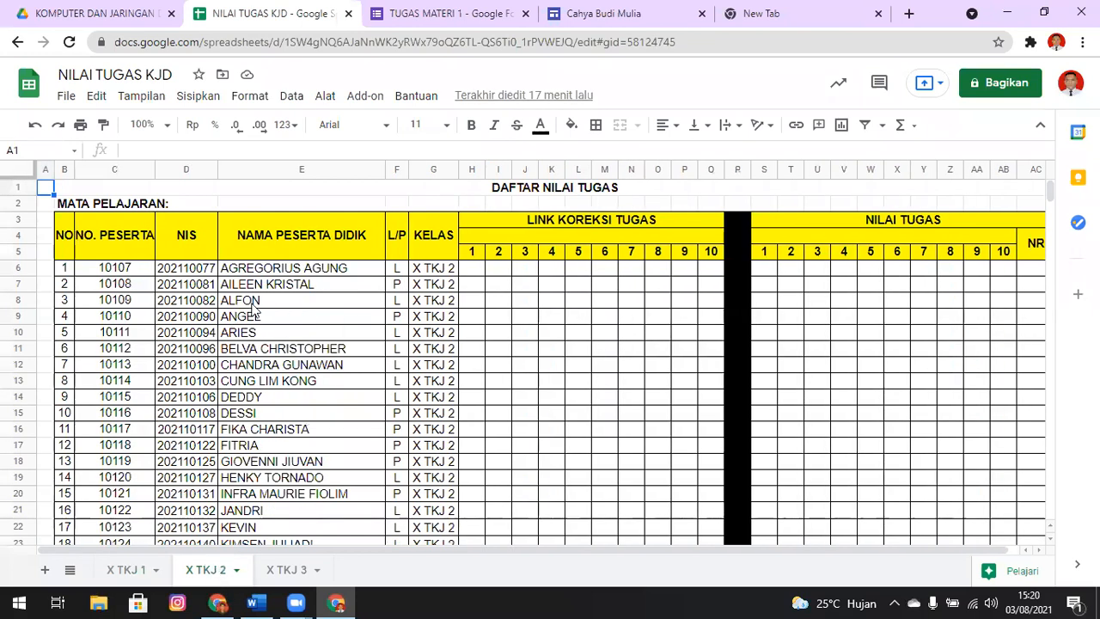
{"action": "key", "text": "ctrl+Tab"}
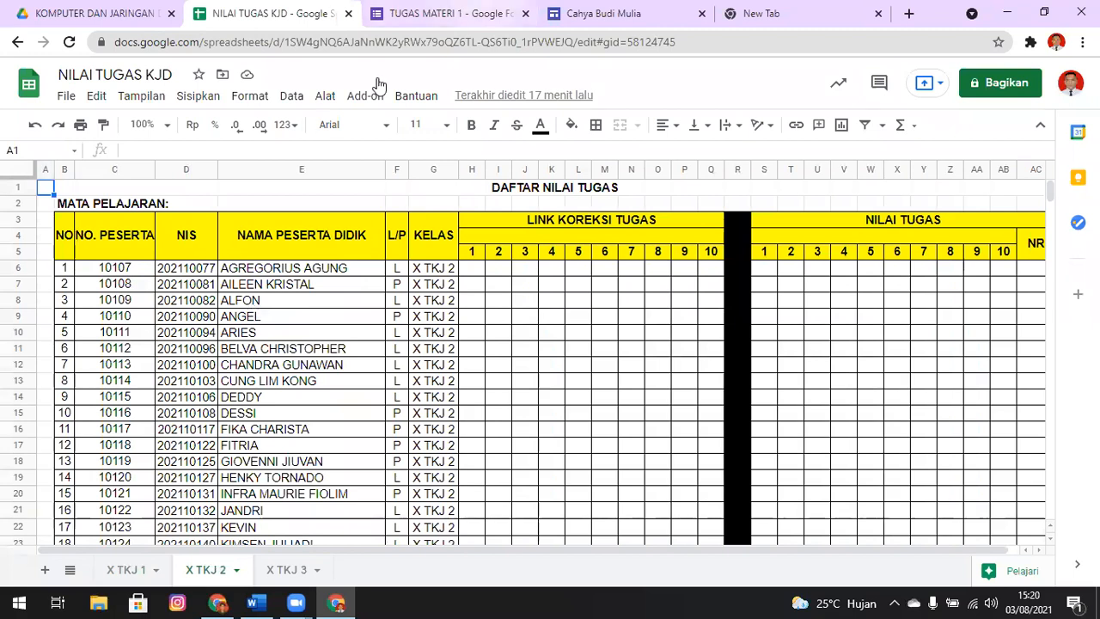
Preview the form and complete the identity section with the student's name, class X TKJ 2 and attendance number 3
{"action": "left_click", "coordinate": [858, 82]}
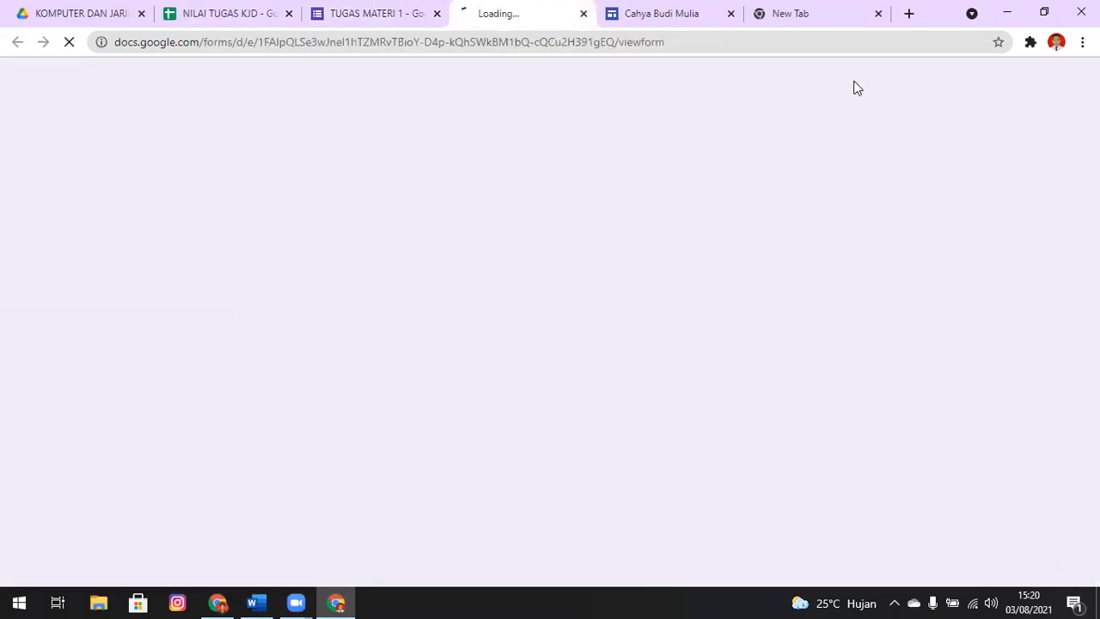
{"action": "scroll", "coordinate": [543, 387], "scroll_direction": "down", "scroll_amount": 3}
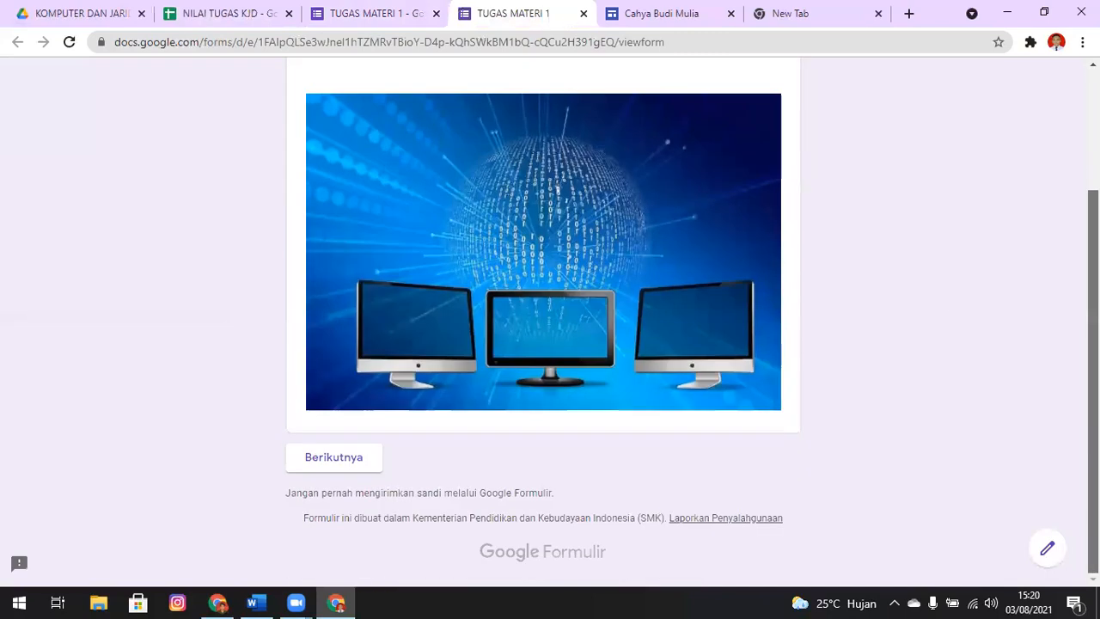
{"action": "left_click", "coordinate": [346, 456]}
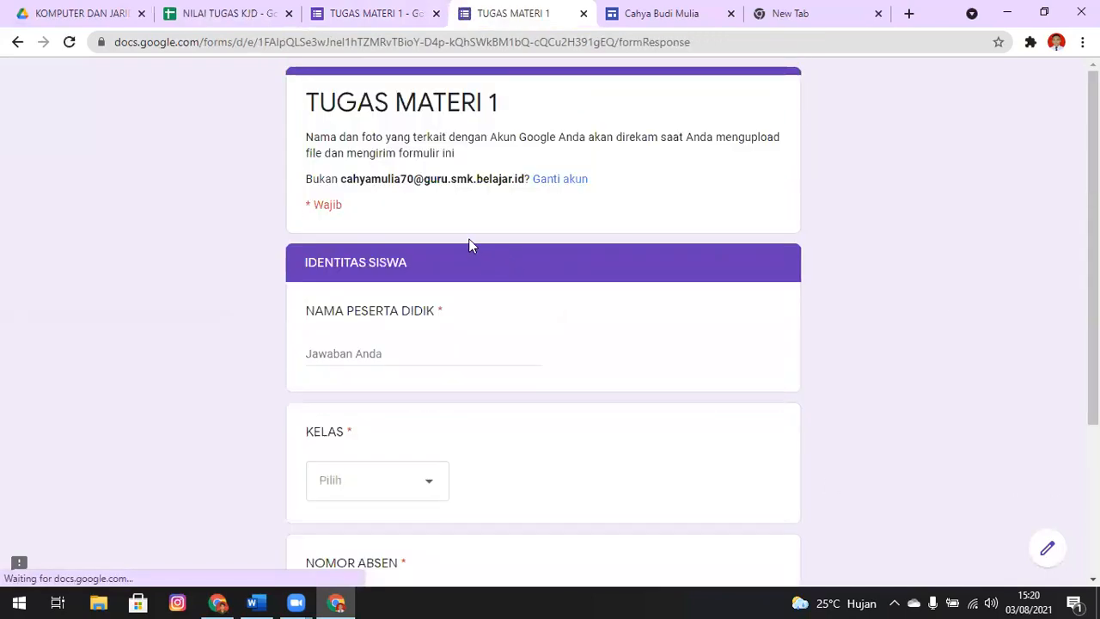
{"action": "left_click", "coordinate": [410, 353]}
{"action": "type", "text": "ALFON"}
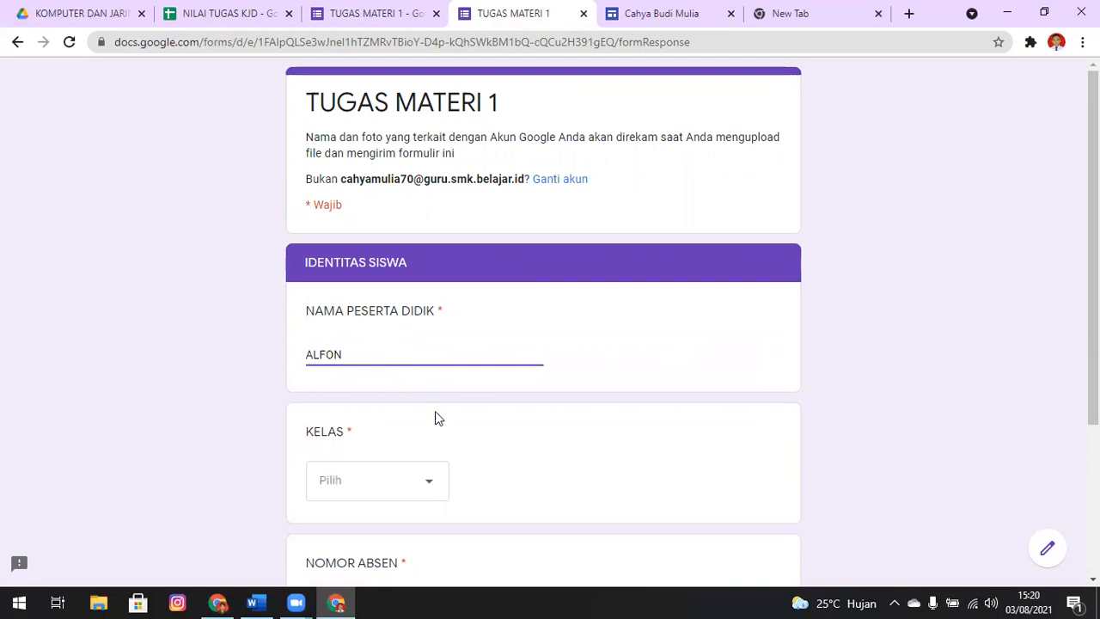
{"action": "left_click", "coordinate": [417, 496]}
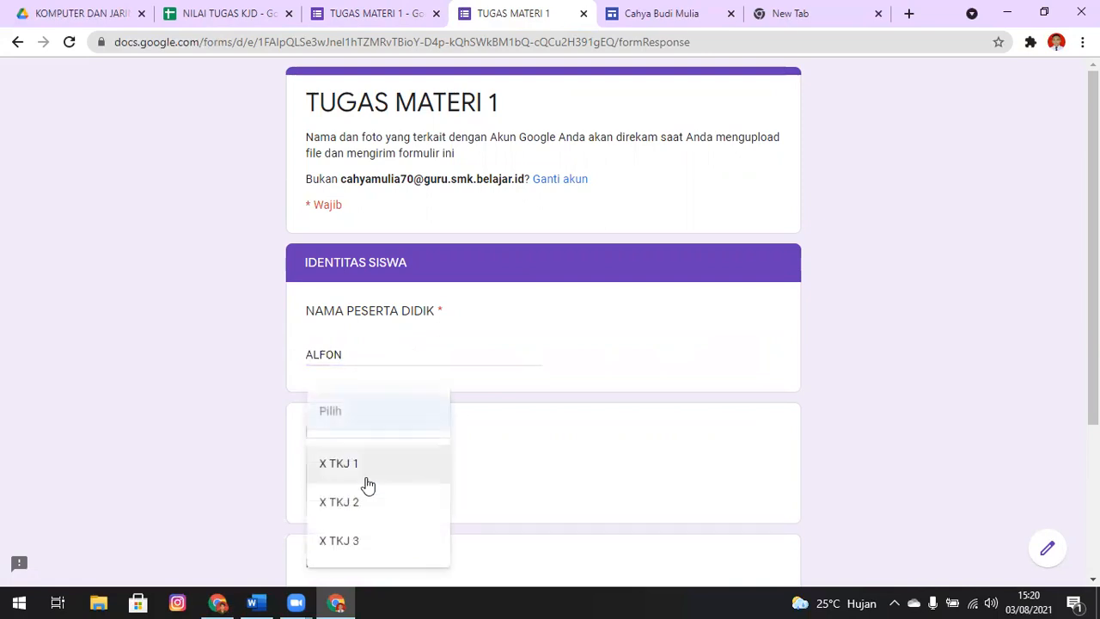
{"action": "left_click", "coordinate": [366, 505]}
{"action": "scroll", "coordinate": [363, 424], "scroll_direction": "down", "scroll_amount": 2}
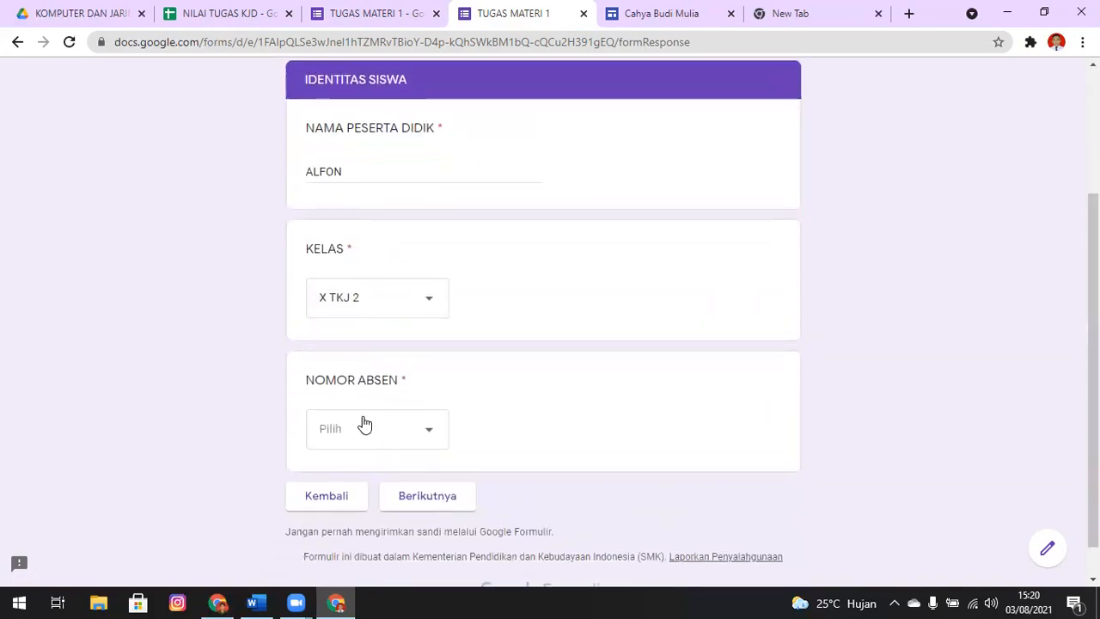
{"action": "left_click", "coordinate": [425, 447]}
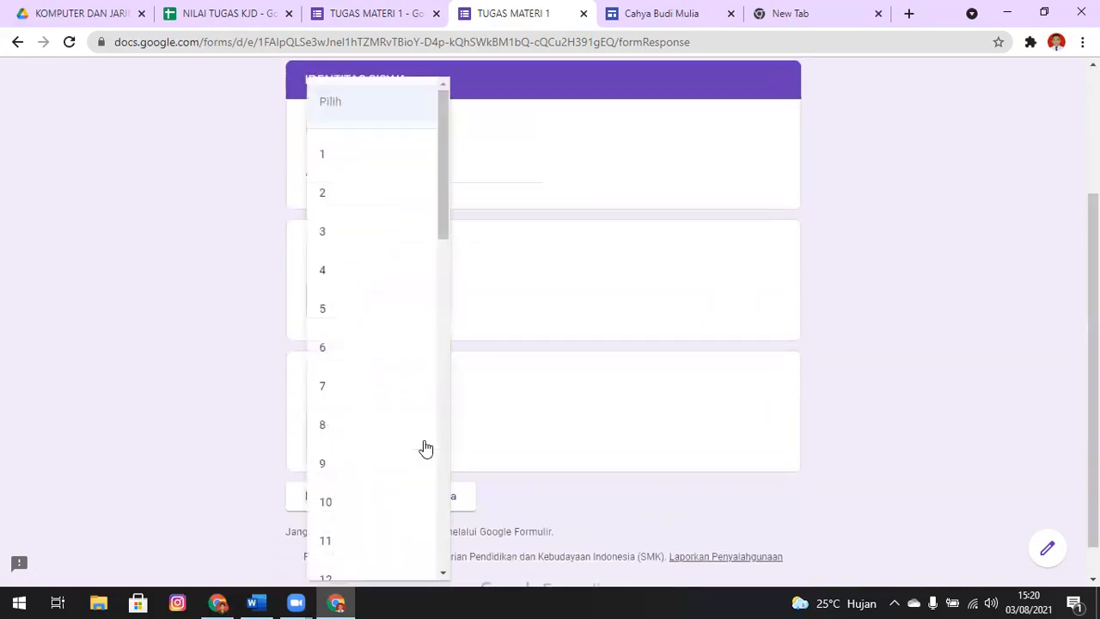
{"action": "left_click", "coordinate": [388, 236]}
{"action": "left_click", "coordinate": [434, 499]}
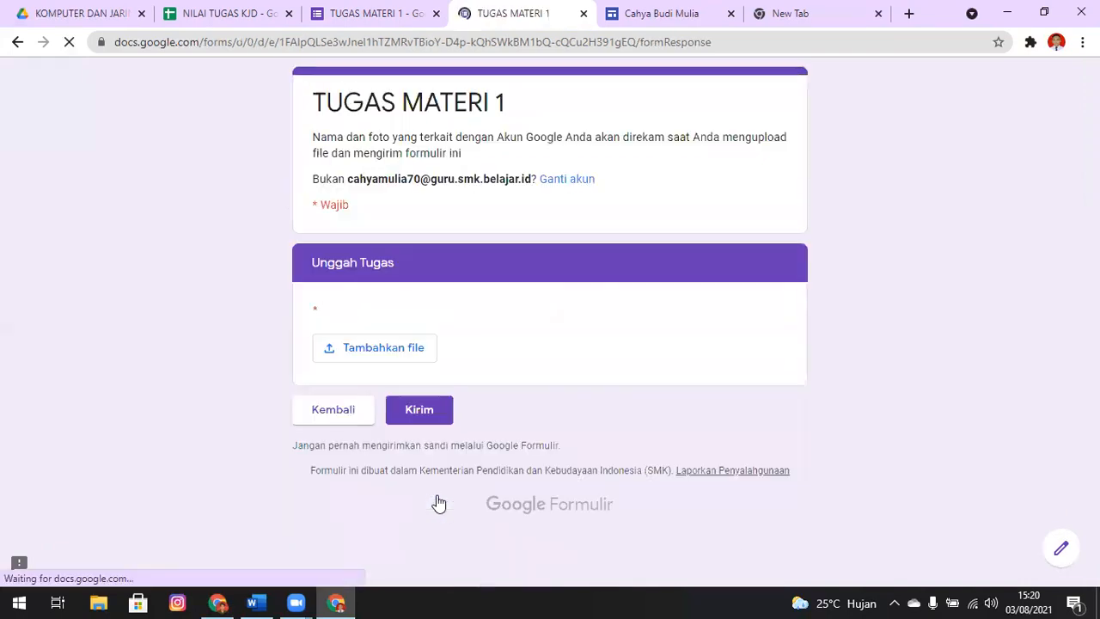
Upload WallpaperDog-17017373.jpg from the Pictures folder under Unggah Tugas, submit the response and close the form preview
{"action": "left_click", "coordinate": [392, 354]}
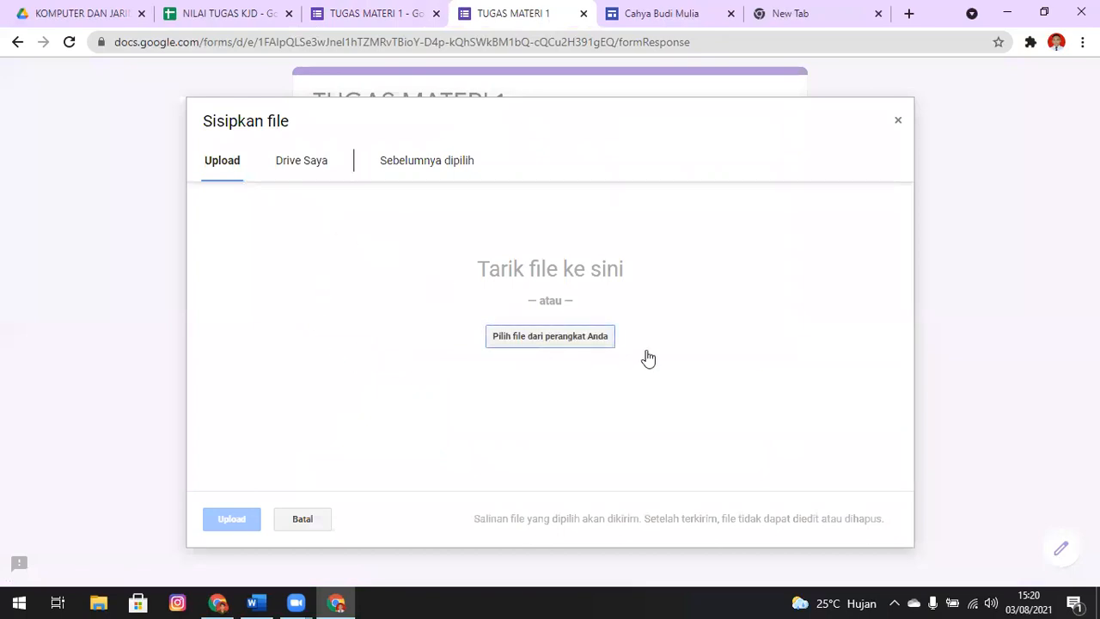
{"action": "left_click", "coordinate": [557, 337]}
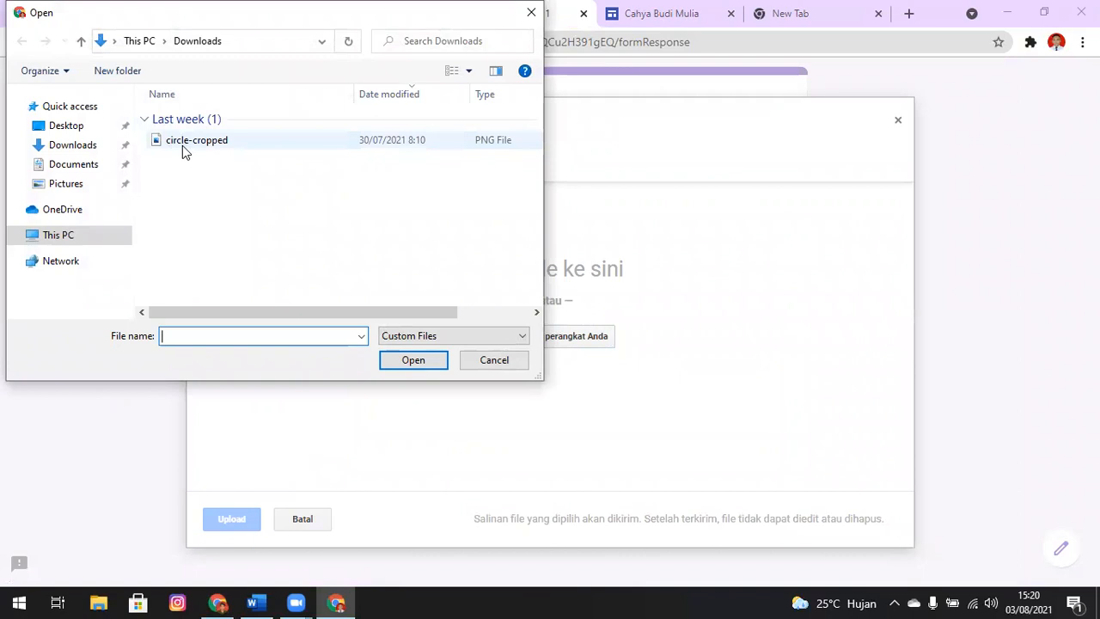
{"action": "left_click", "coordinate": [196, 145]}
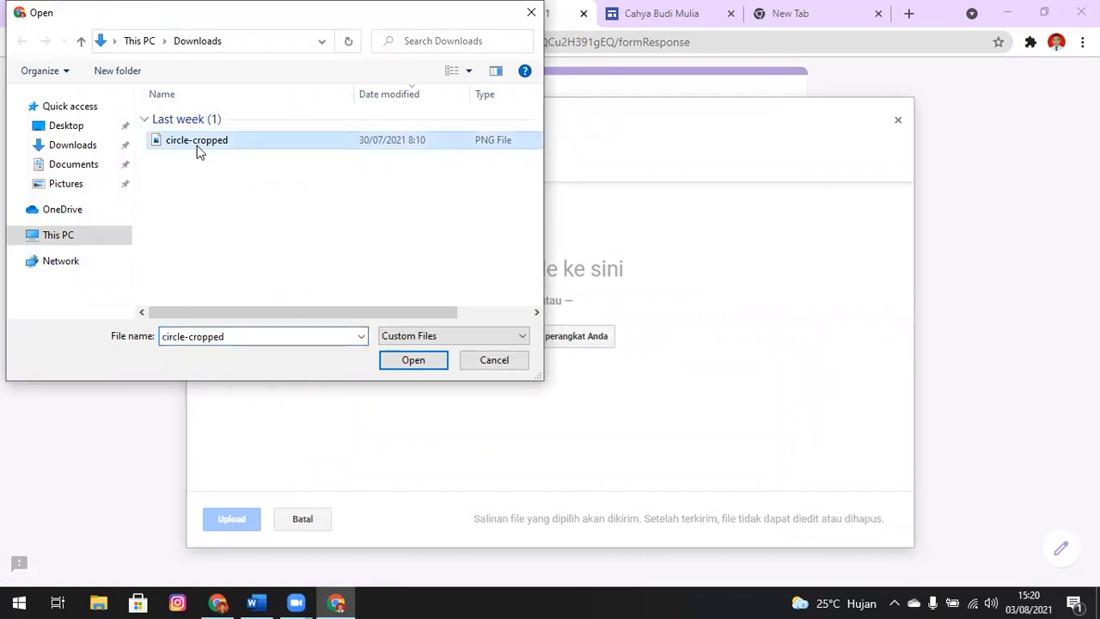
{"action": "left_click", "coordinate": [69, 184]}
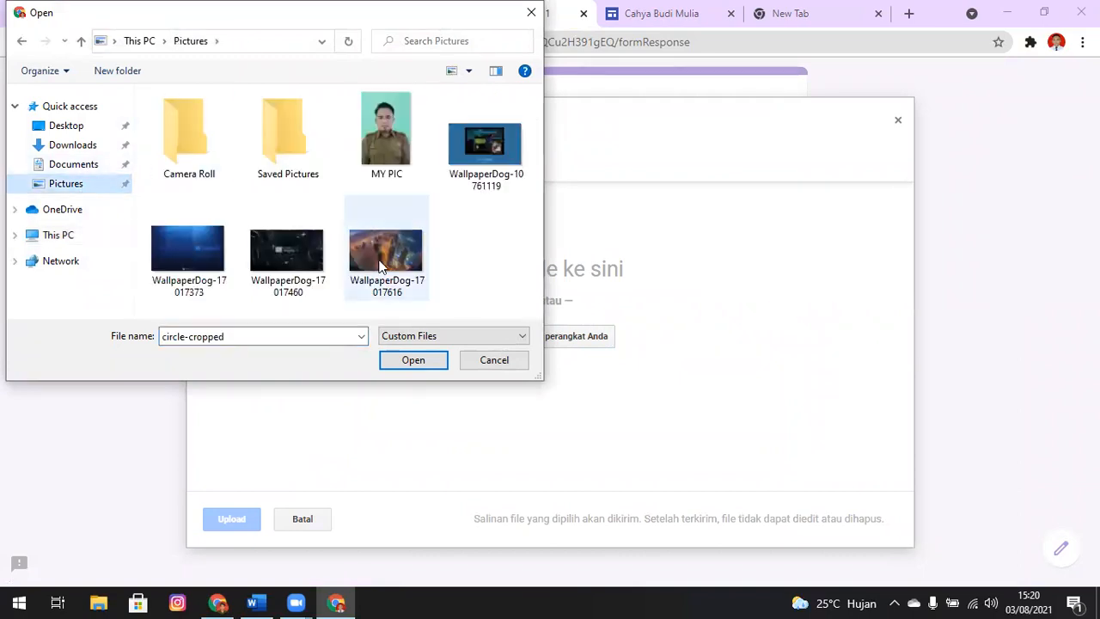
{"action": "left_click", "coordinate": [195, 250]}
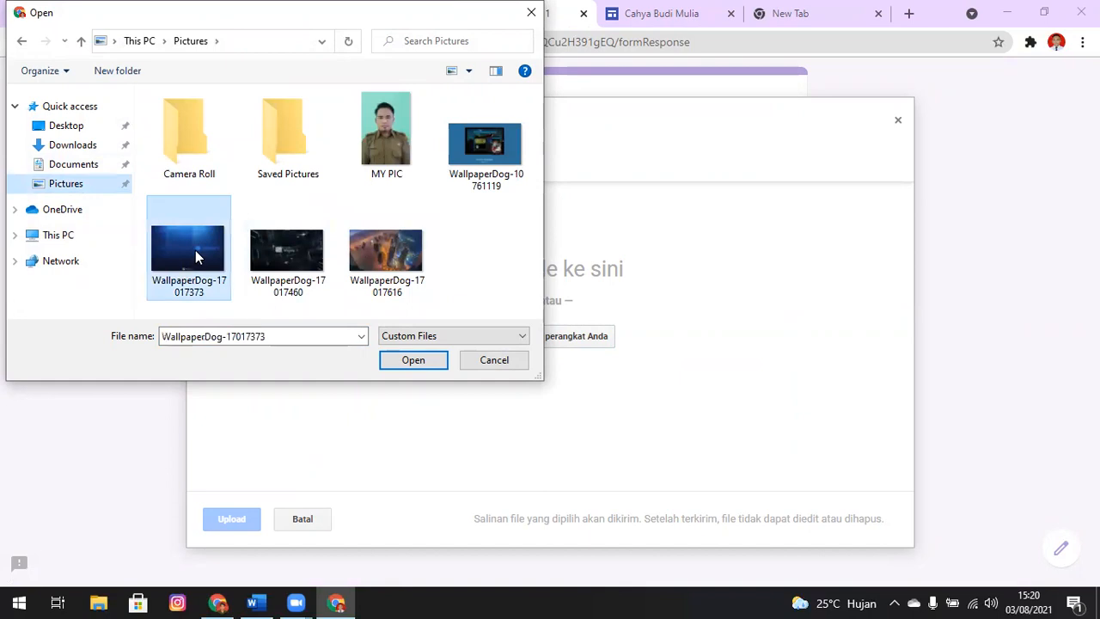
{"action": "left_click", "coordinate": [427, 361]}
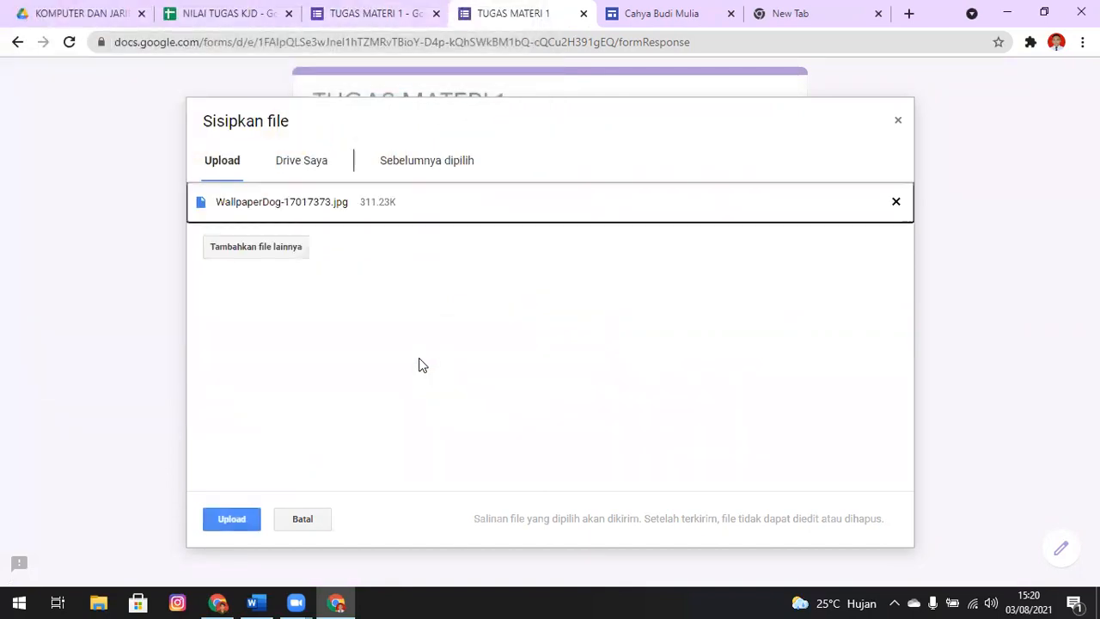
{"action": "left_click", "coordinate": [243, 512]}
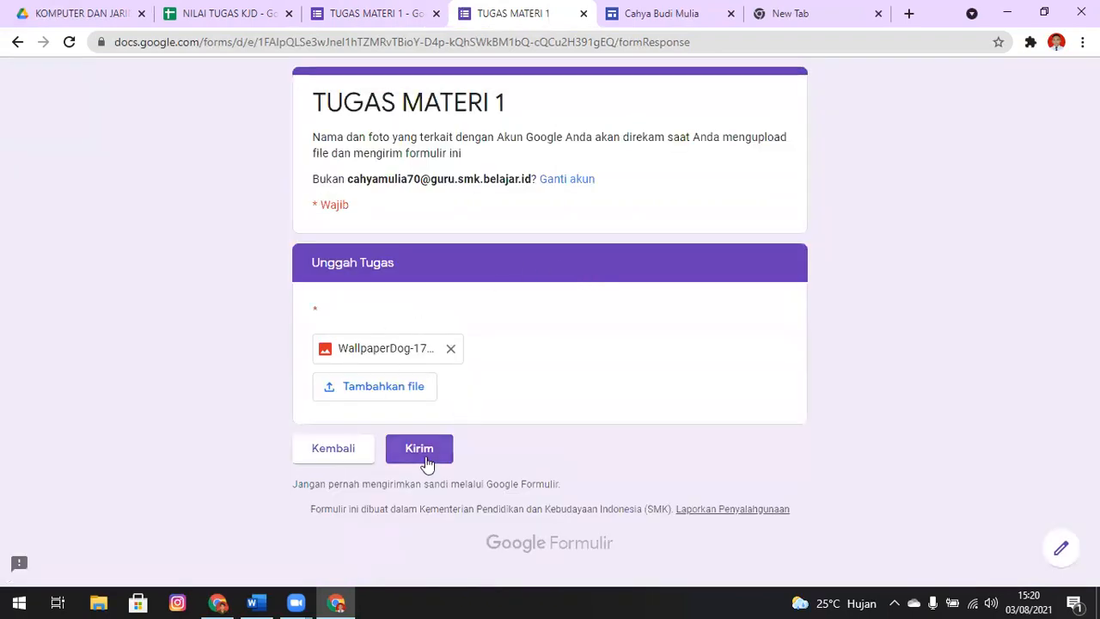
{"action": "left_click", "coordinate": [425, 457]}
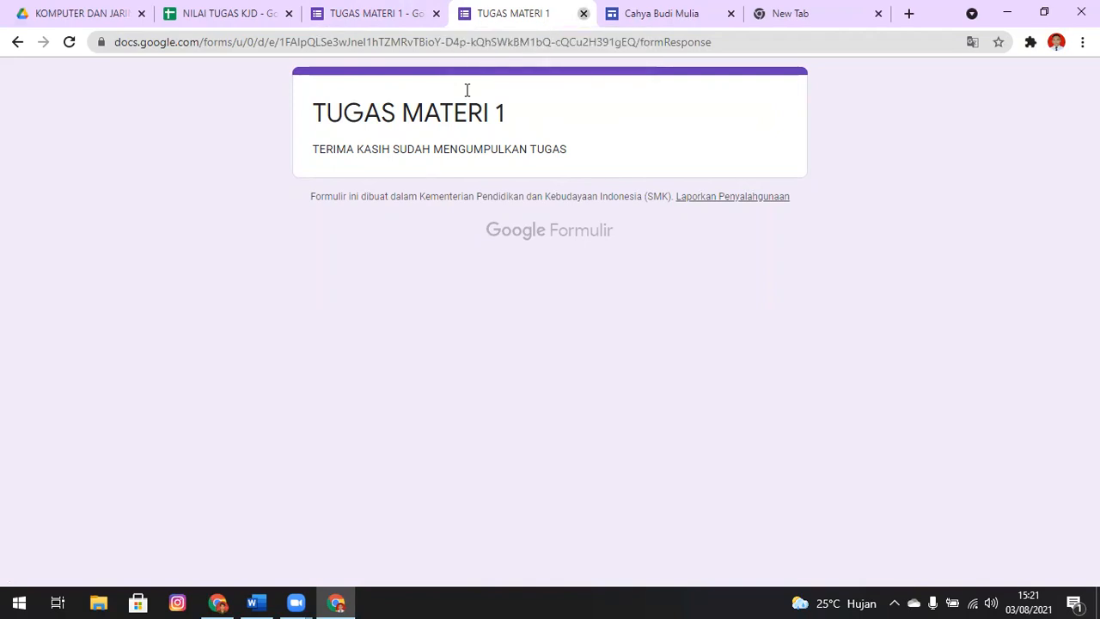
{"action": "key", "text": "ctrl+w"}
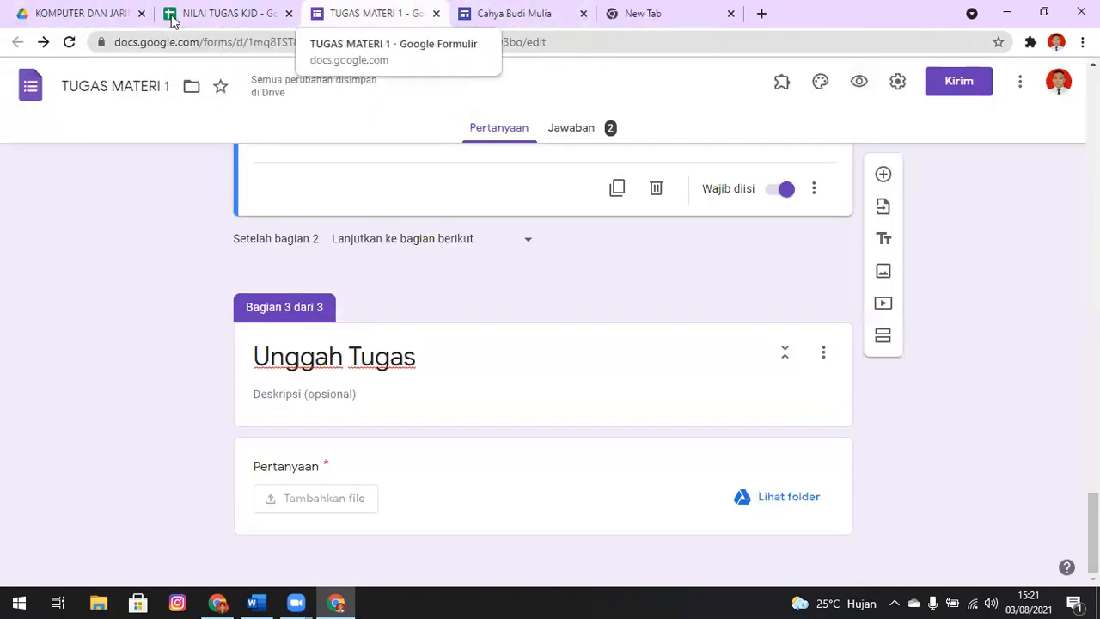
Examine the first individual response to TUGAS MATERI 1, including its identity answers and uploaded file
{"action": "left_click", "coordinate": [579, 136]}
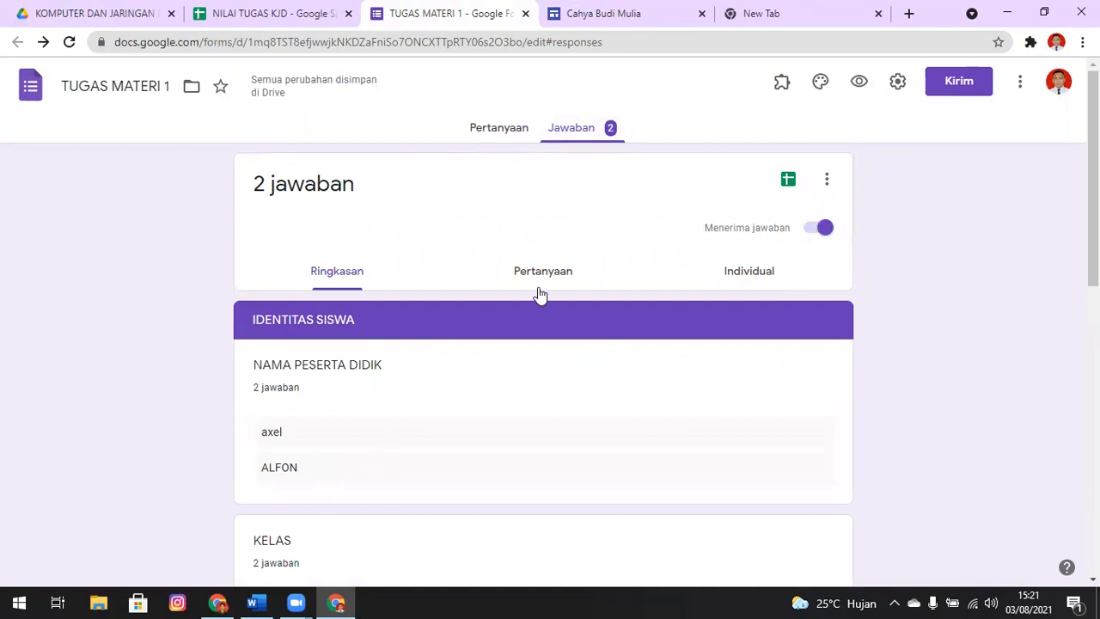
{"action": "left_click", "coordinate": [756, 273]}
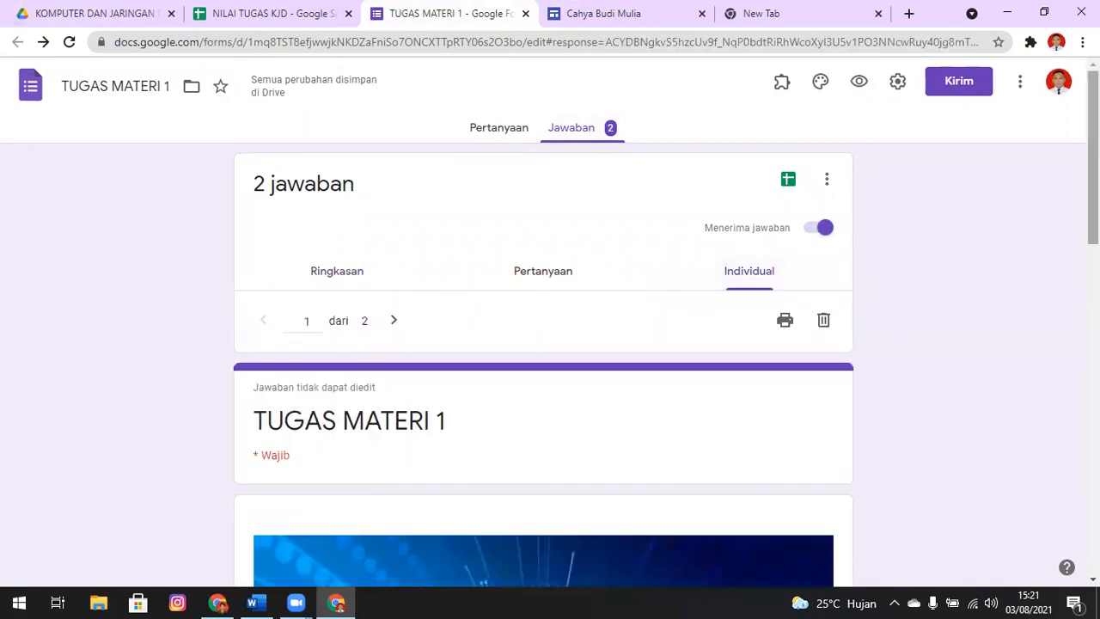
{"action": "scroll", "coordinate": [1007, 298], "scroll_direction": "down", "scroll_amount": 7}
{"action": "scroll", "coordinate": [543, 360], "scroll_direction": "up", "scroll_amount": 4}
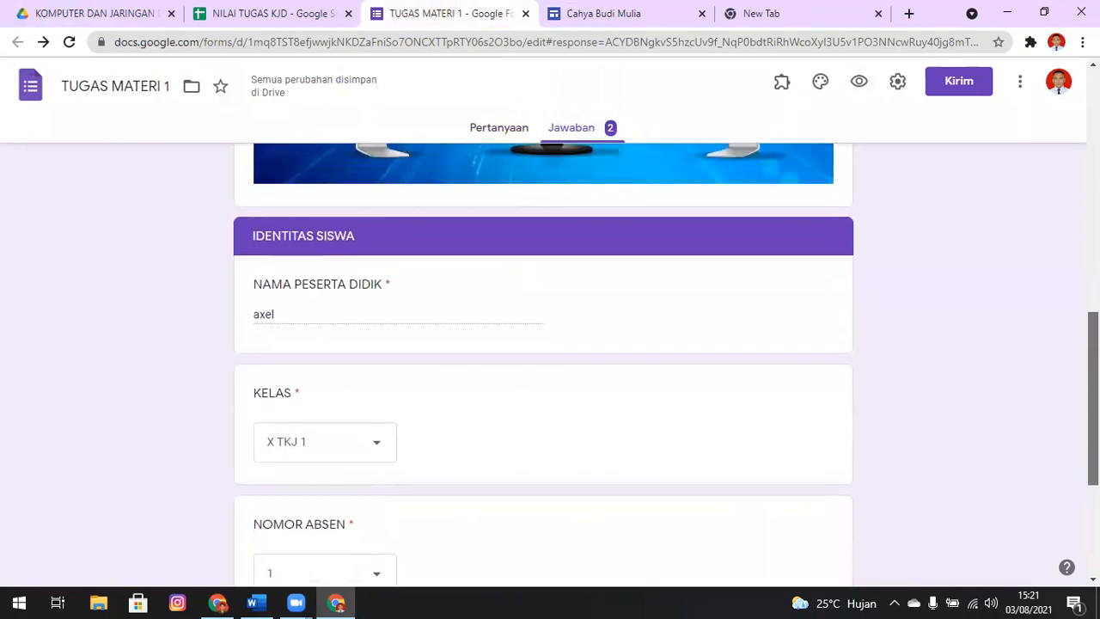
{"action": "scroll", "coordinate": [543, 361], "scroll_direction": "down", "scroll_amount": 8}
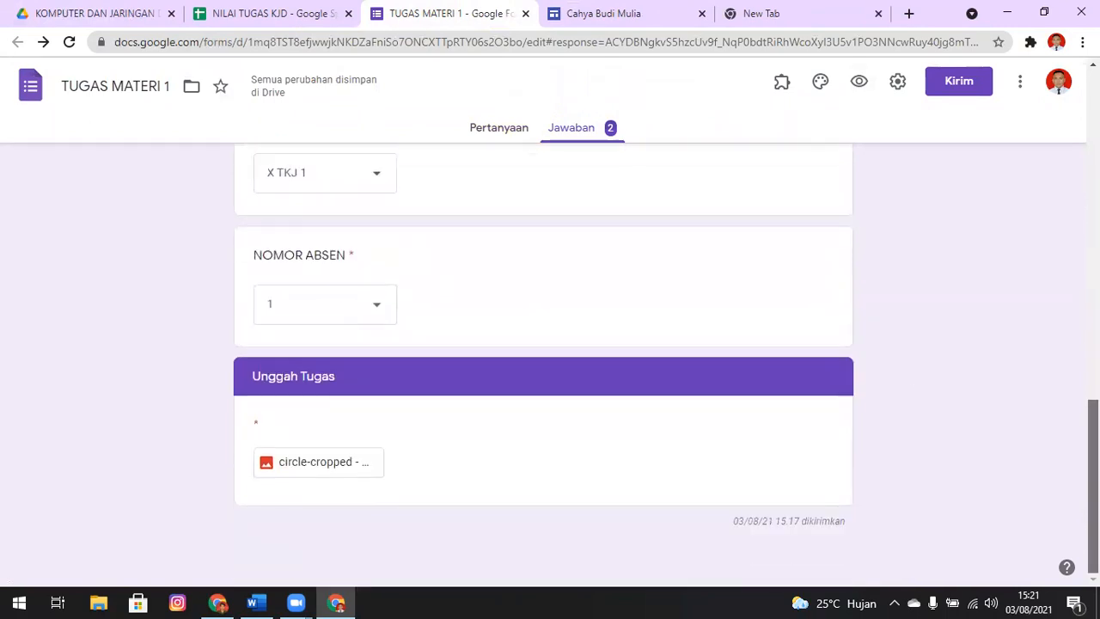
Examine the second individual response to TUGAS MATERI 1 from the identity answers through the uploaded file
{"action": "left_click_drag", "start_coordinate": [1091, 465], "coordinate": [1044, 15]}
{"action": "left_click", "coordinate": [397, 322]}
{"action": "scroll", "coordinate": [1019, 307], "scroll_direction": "down", "scroll_amount": 1}
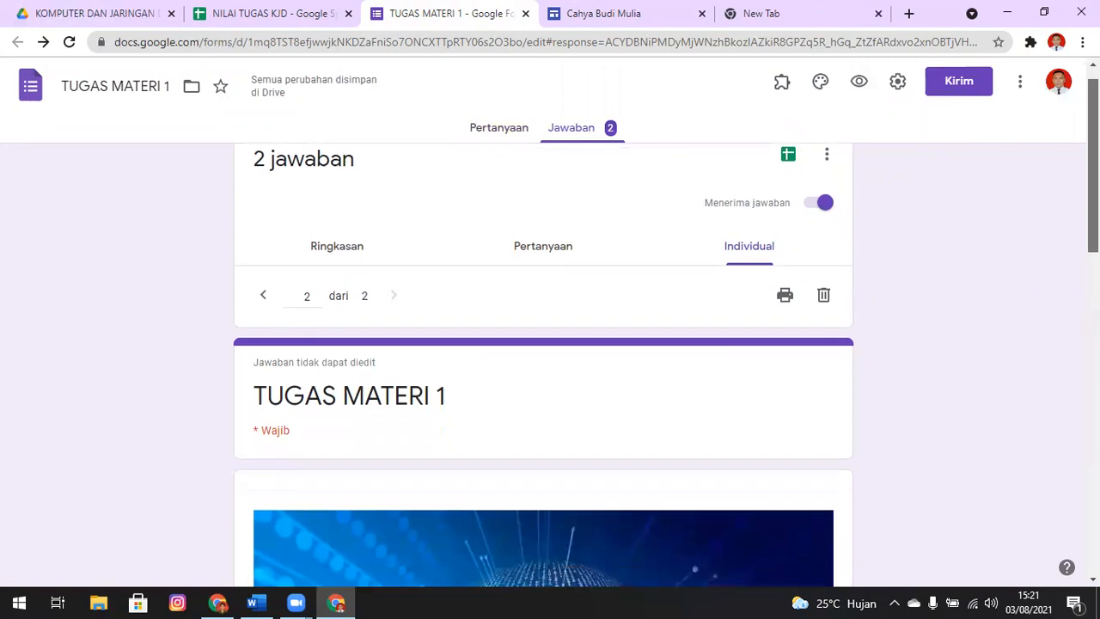
{"action": "scroll", "coordinate": [543, 361], "scroll_direction": "down", "scroll_amount": 2}
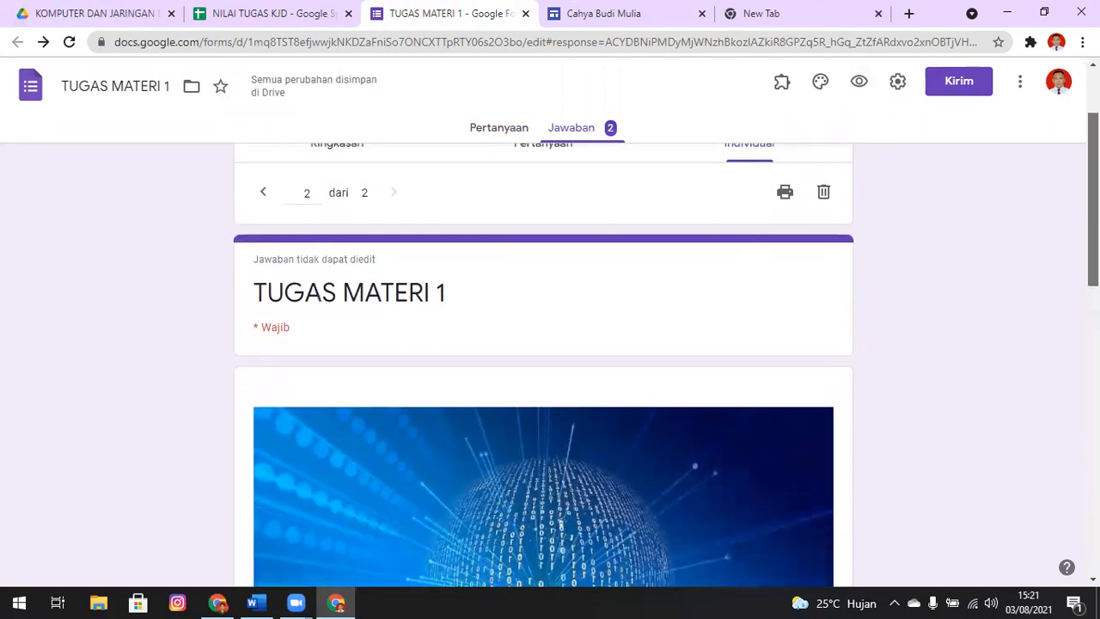
{"action": "scroll", "coordinate": [543, 361], "scroll_direction": "down", "scroll_amount": 2}
{"action": "scroll", "coordinate": [542, 361], "scroll_direction": "down", "scroll_amount": 5}
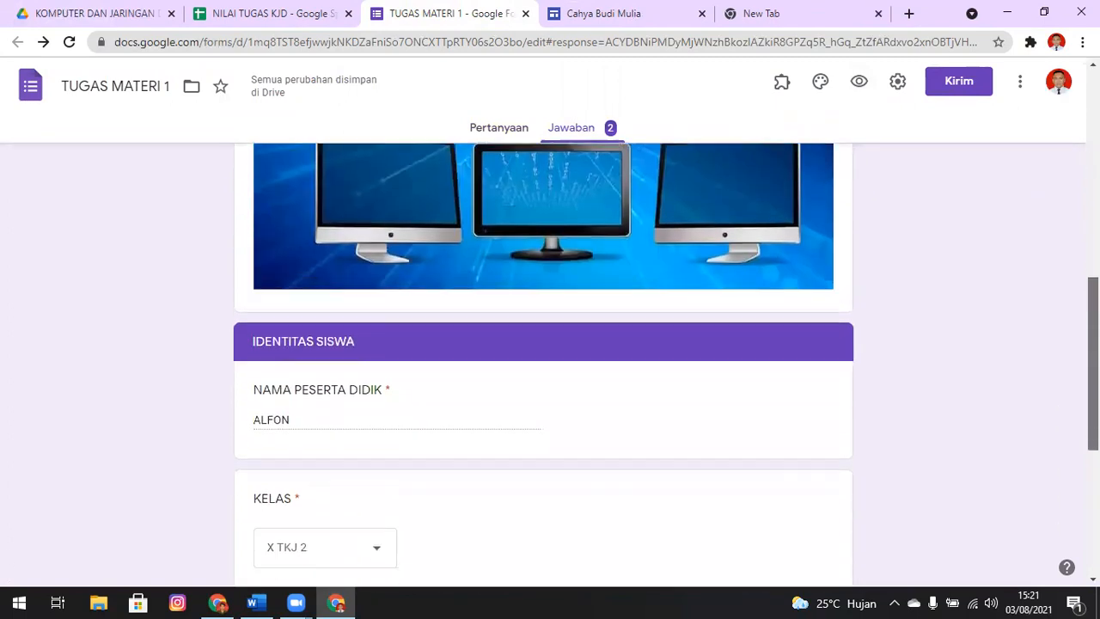
{"action": "scroll", "coordinate": [543, 361], "scroll_direction": "down", "scroll_amount": 5}
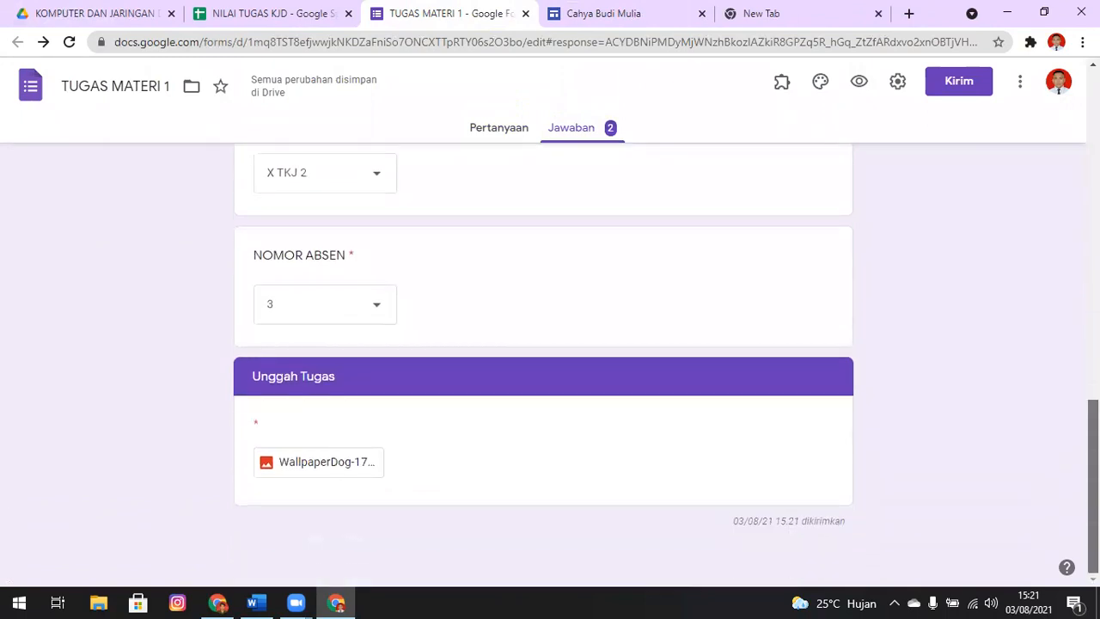
{"action": "scroll", "coordinate": [543, 361], "scroll_direction": "up", "scroll_amount": 9}
{"action": "scroll", "coordinate": [543, 361], "scroll_direction": "up", "scroll_amount": 3}
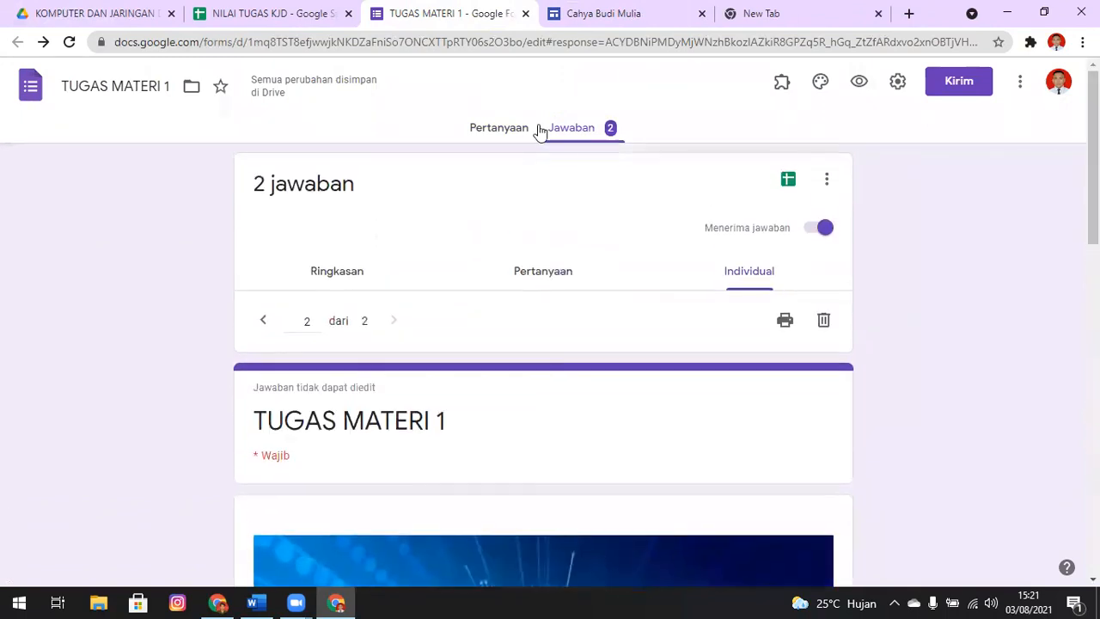
Check the X TKJ 1 and X TKJ 2 class lists in NILAI TUGAS KJD against the form responses, and close the spreadsheet
{"action": "left_click", "coordinate": [245, 13]}
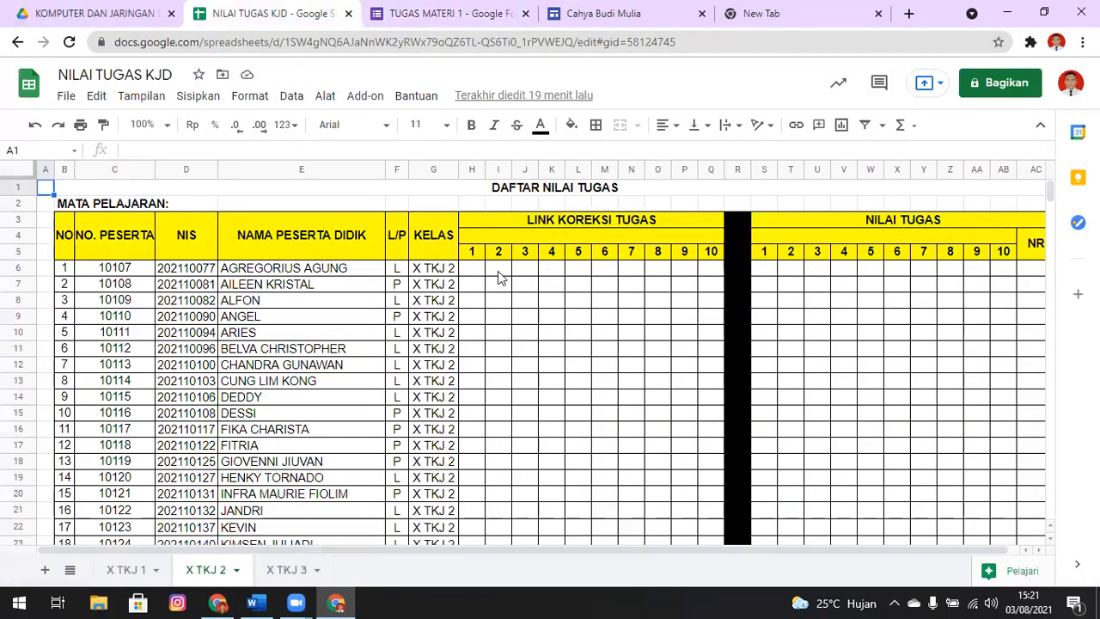
{"action": "left_click", "coordinate": [129, 569]}
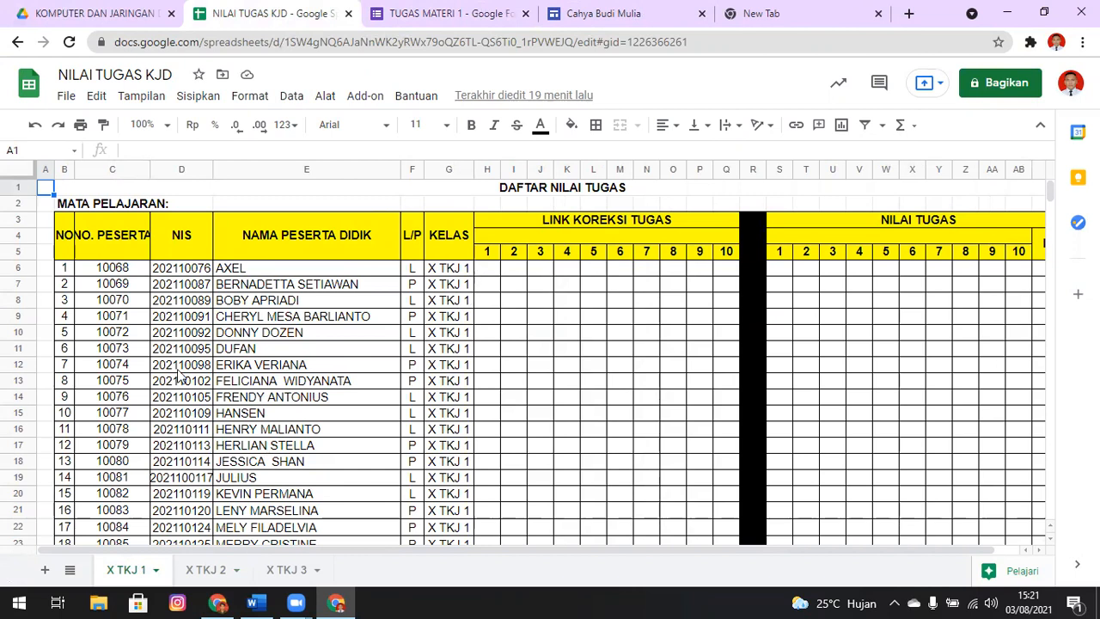
{"action": "left_click", "coordinate": [204, 570]}
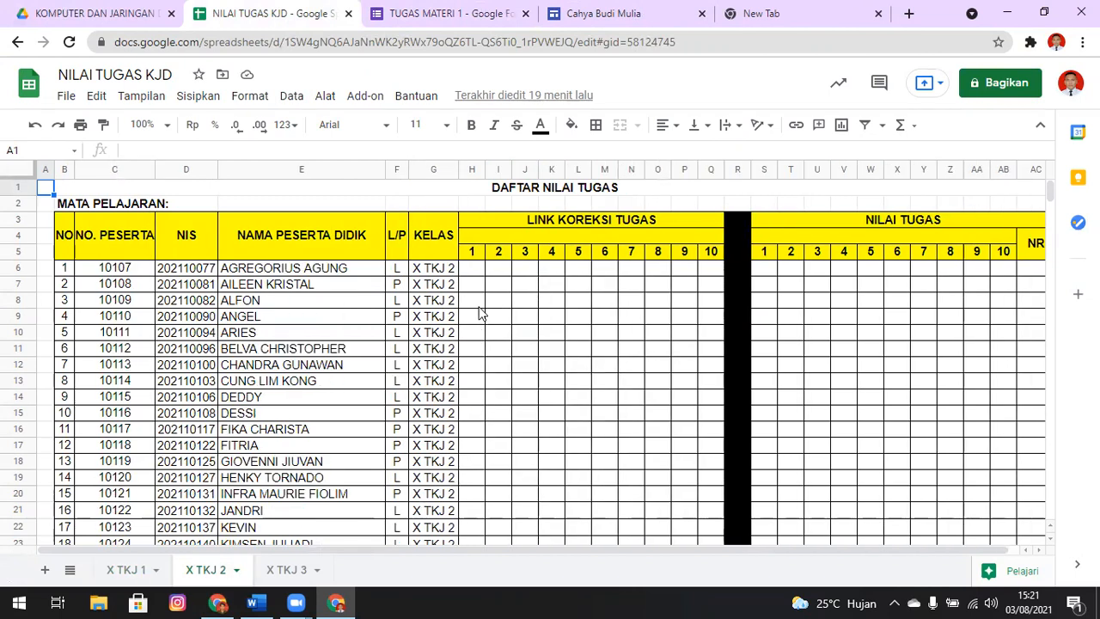
{"action": "left_click", "coordinate": [118, 7]}
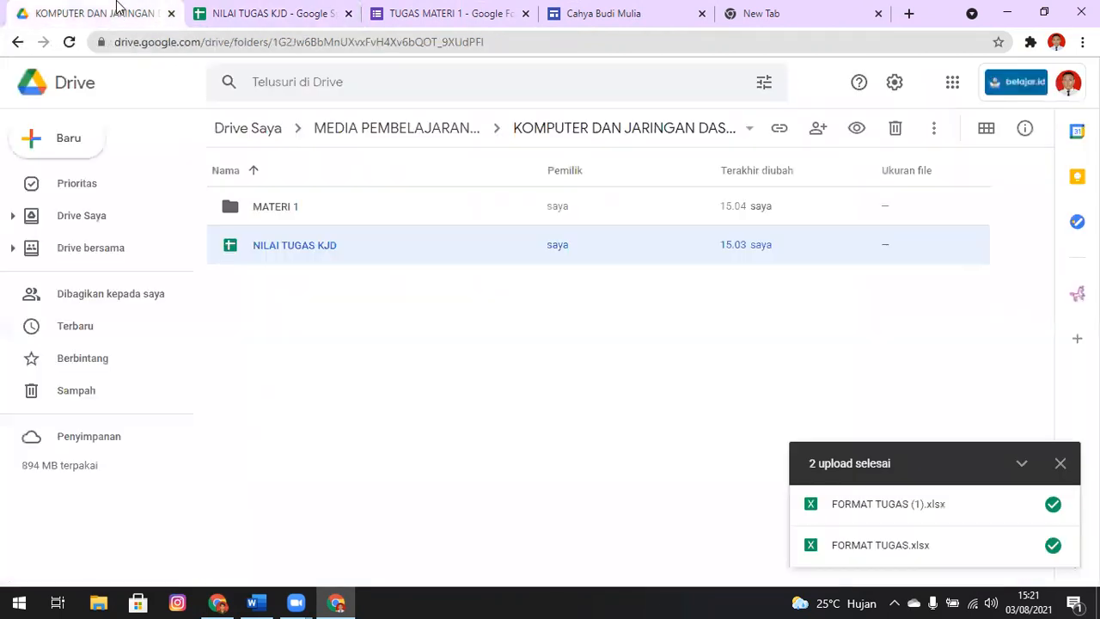
{"action": "left_click", "coordinate": [464, 13]}
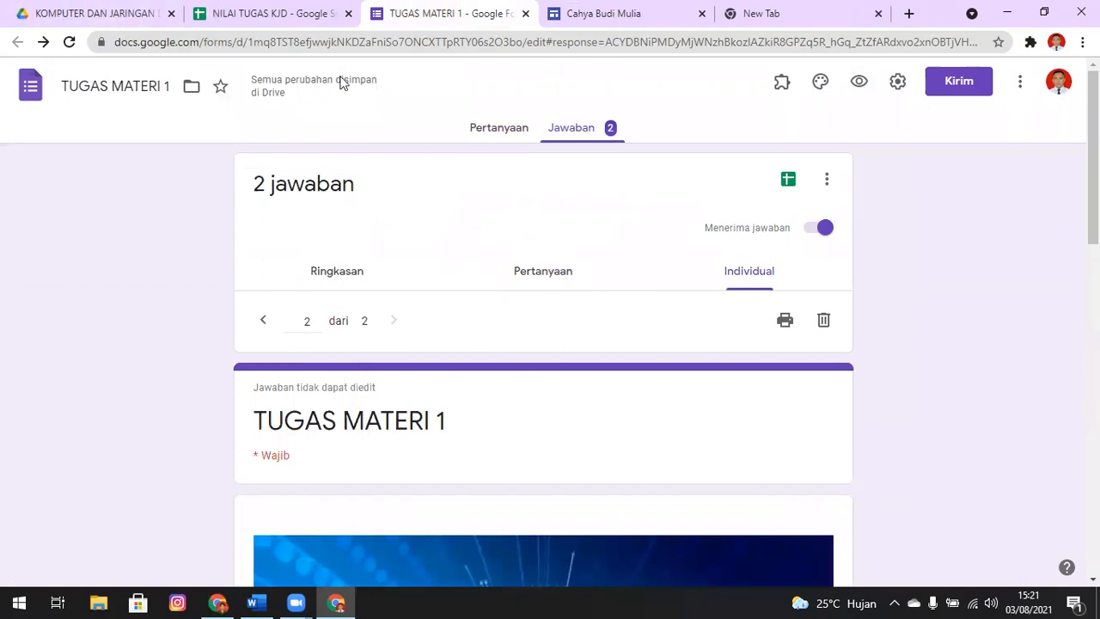
{"action": "key", "text": "ctrl+shift+Tab"}
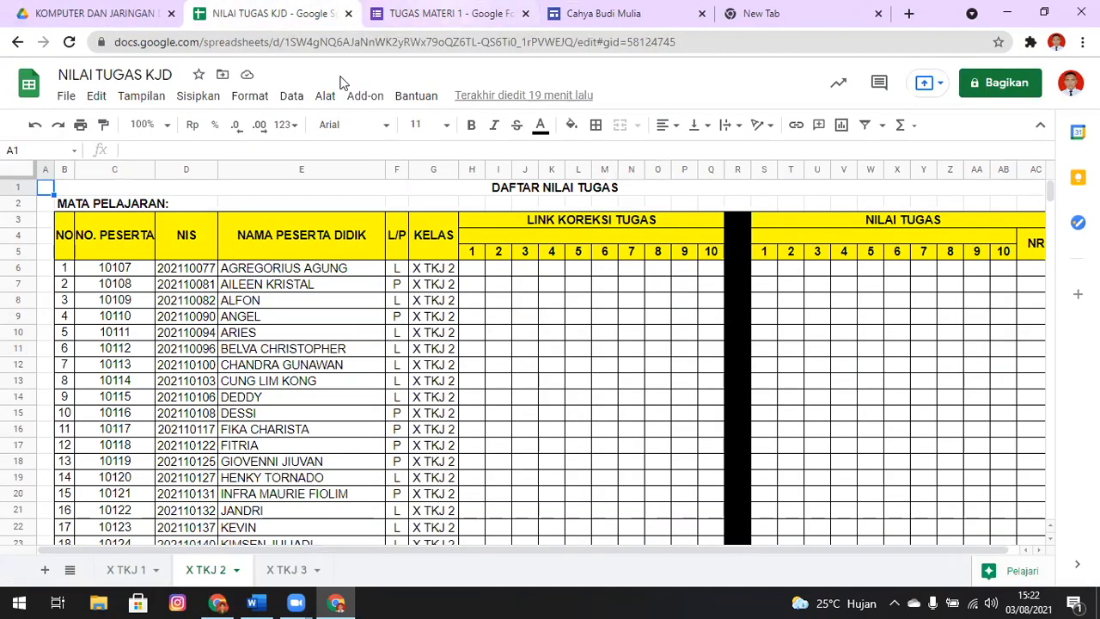
{"action": "key", "text": "ctrl+Tab"}
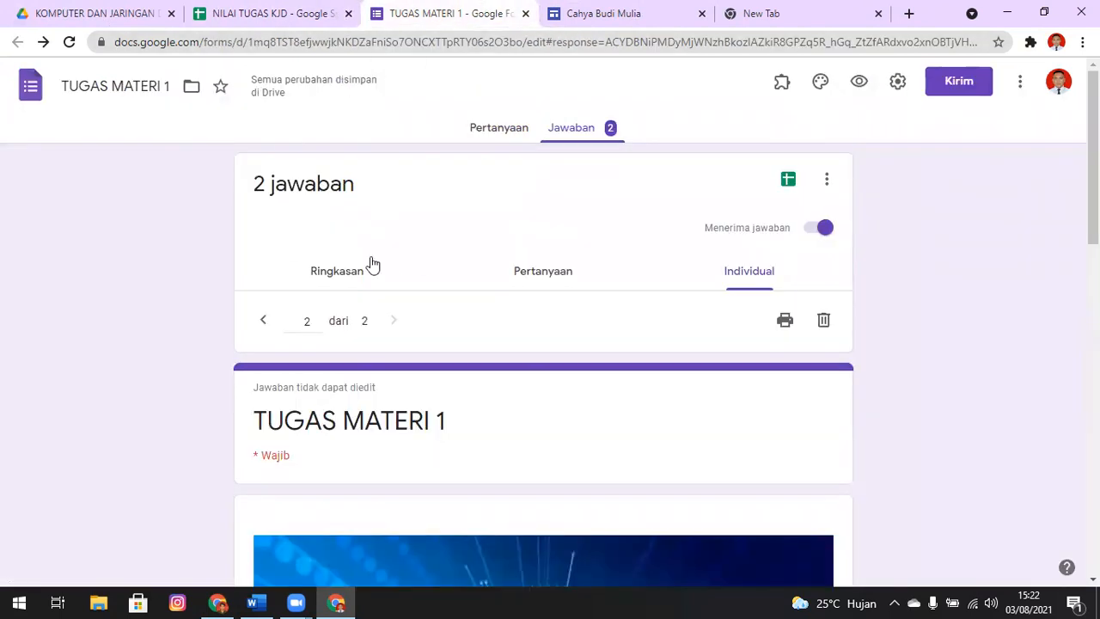
{"action": "key", "text": "ctrl+shift+Tab"}
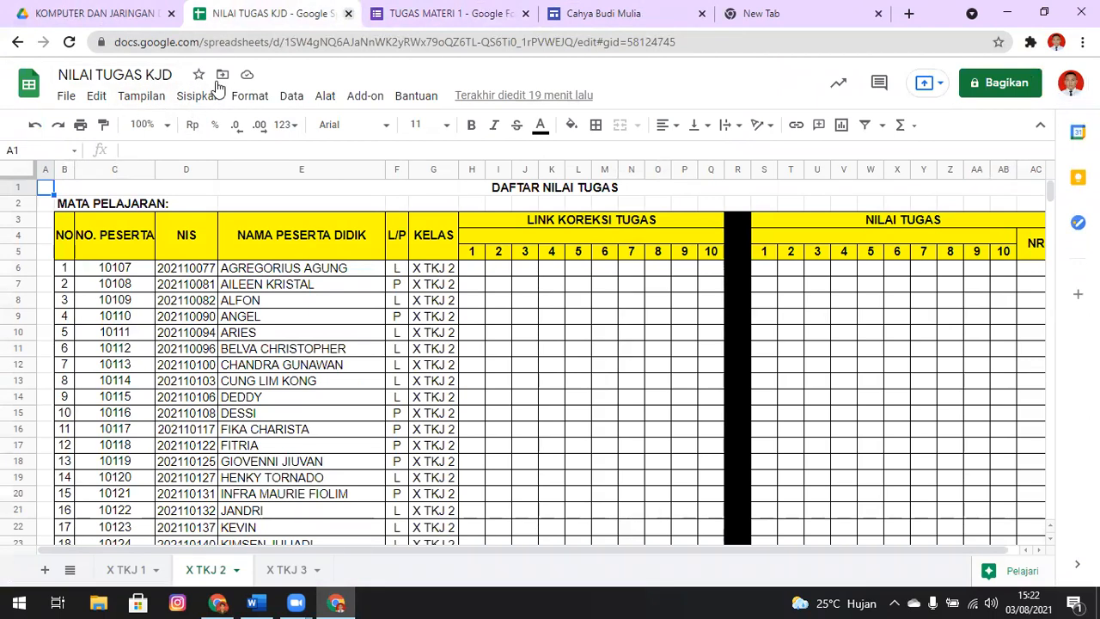
{"action": "left_click", "coordinate": [348, 14]}
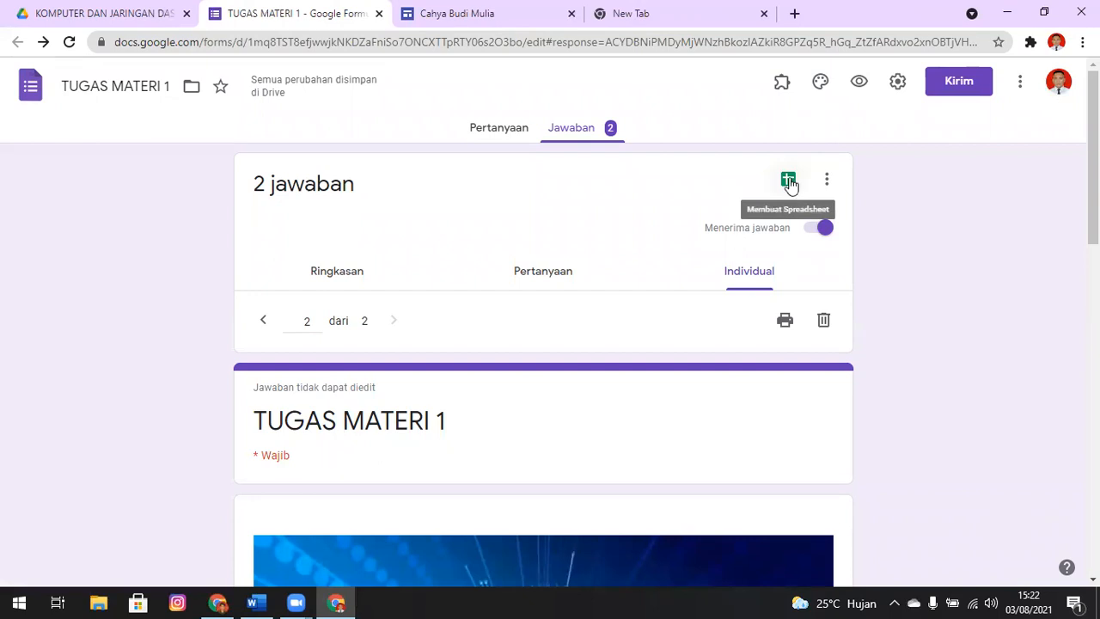
Choose an existing spreadsheet as the destination for the form's responses and bring up the list of available spreadsheets
{"action": "left_click", "coordinate": [827, 181]}
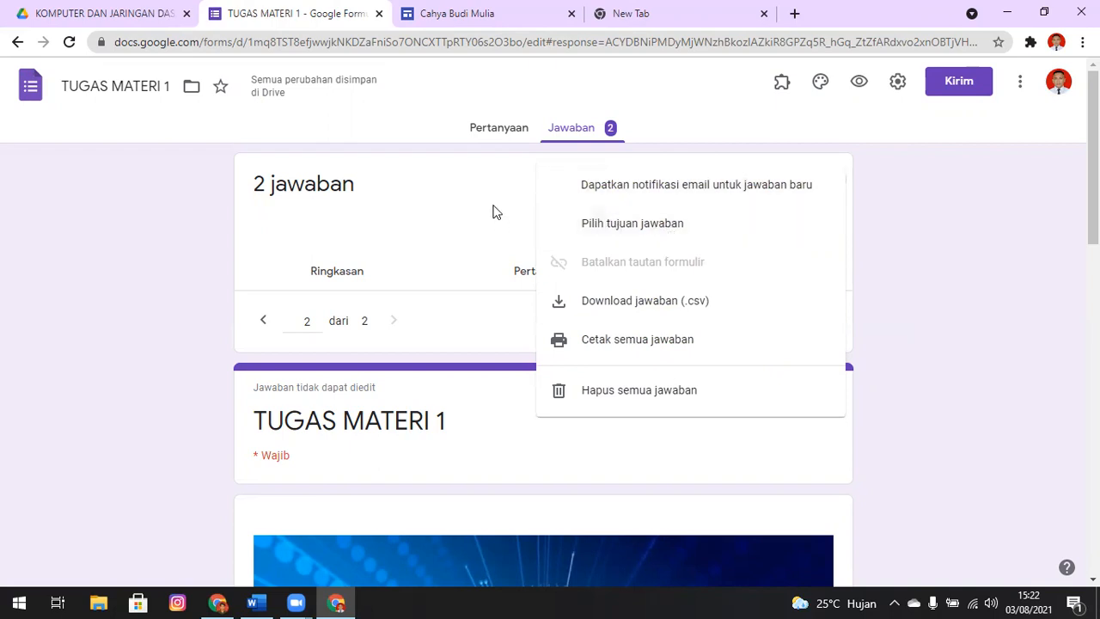
{"action": "left_click", "coordinate": [495, 213]}
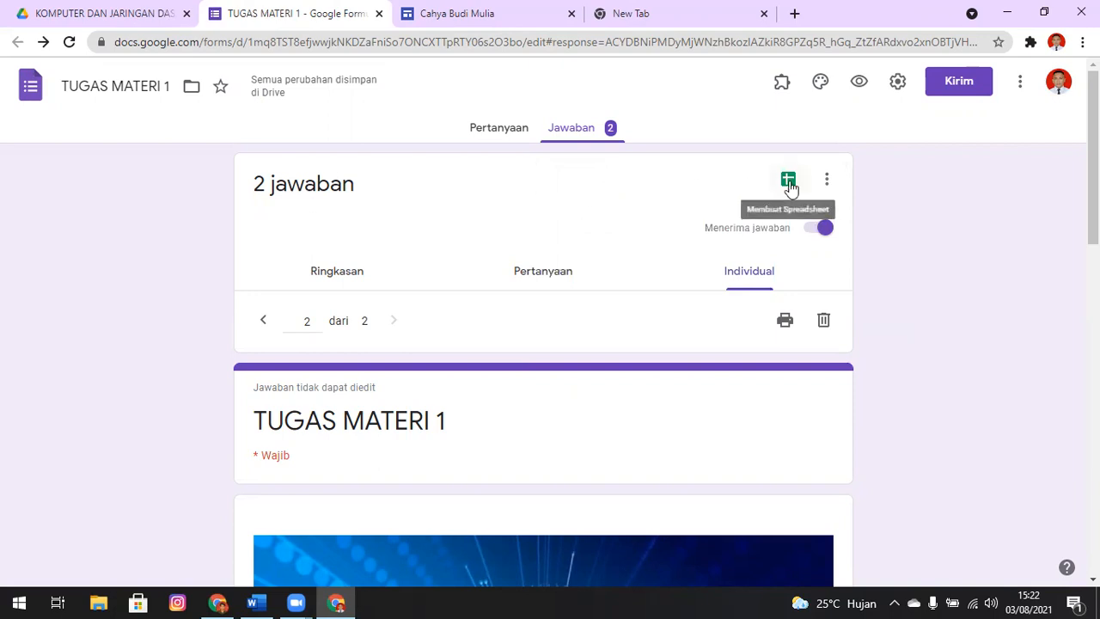
{"action": "left_click", "coordinate": [788, 182]}
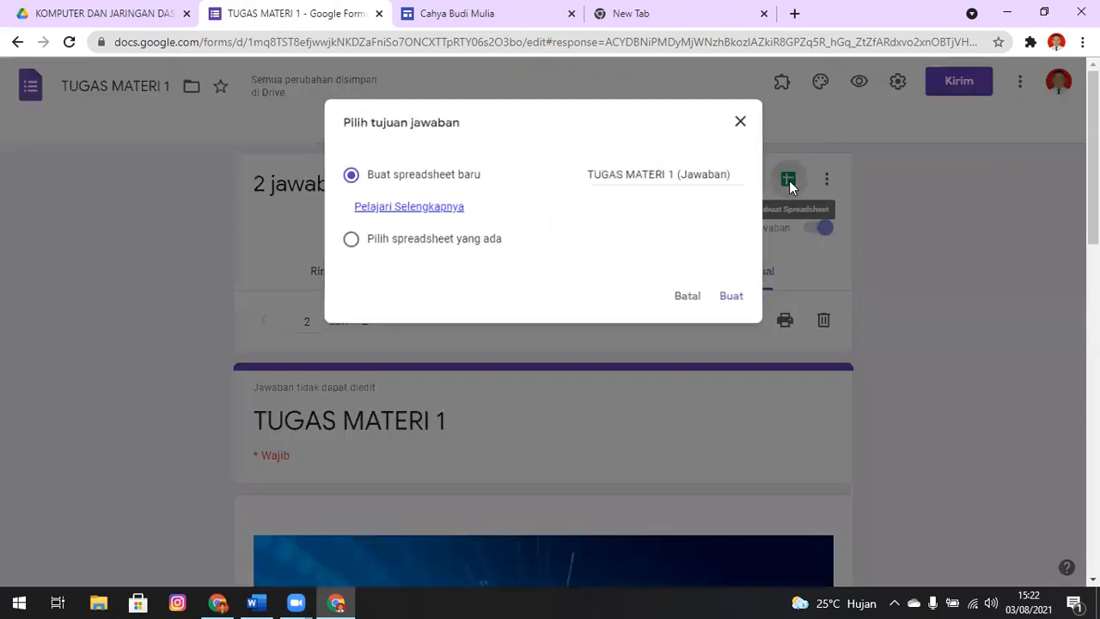
{"action": "left_click", "coordinate": [345, 240]}
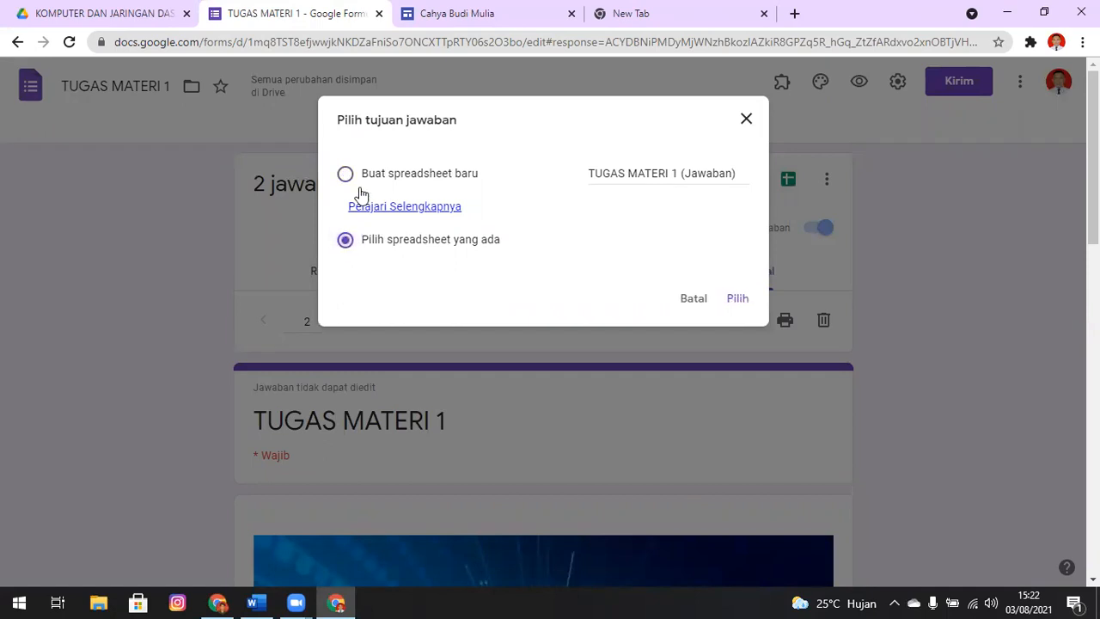
{"action": "left_click", "coordinate": [345, 174]}
{"action": "left_click", "coordinate": [345, 240]}
{"action": "left_click", "coordinate": [738, 300]}
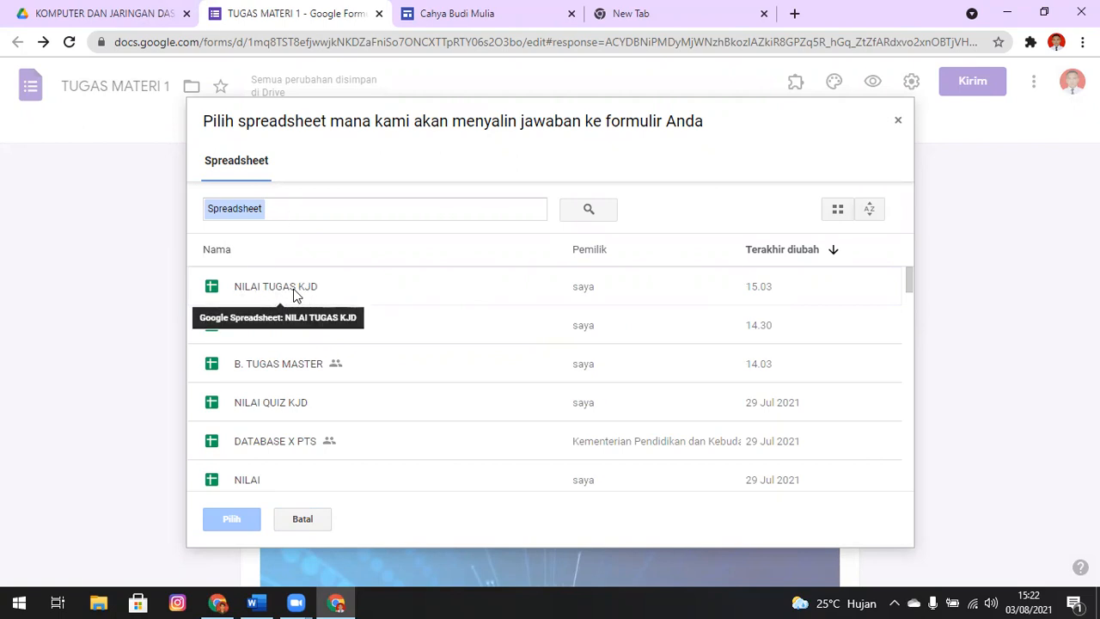
Search the available spreadsheets for NIL and choose NILAI TUGAS KJD as the destination for the form's responses
{"action": "left_click", "coordinate": [323, 206]}
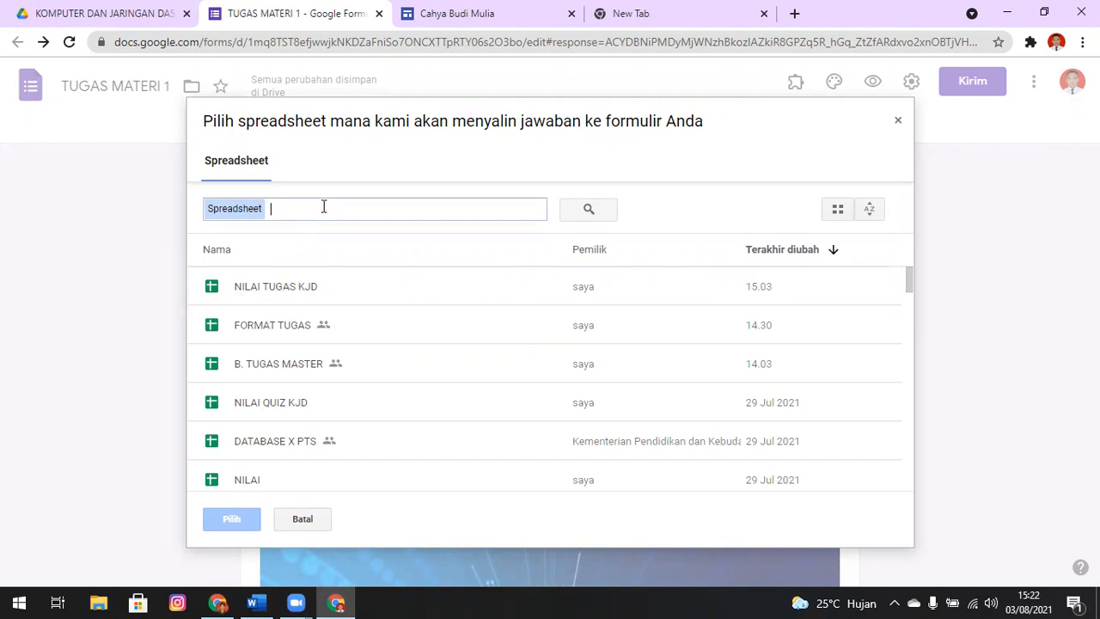
{"action": "type", "text": "NIL"}
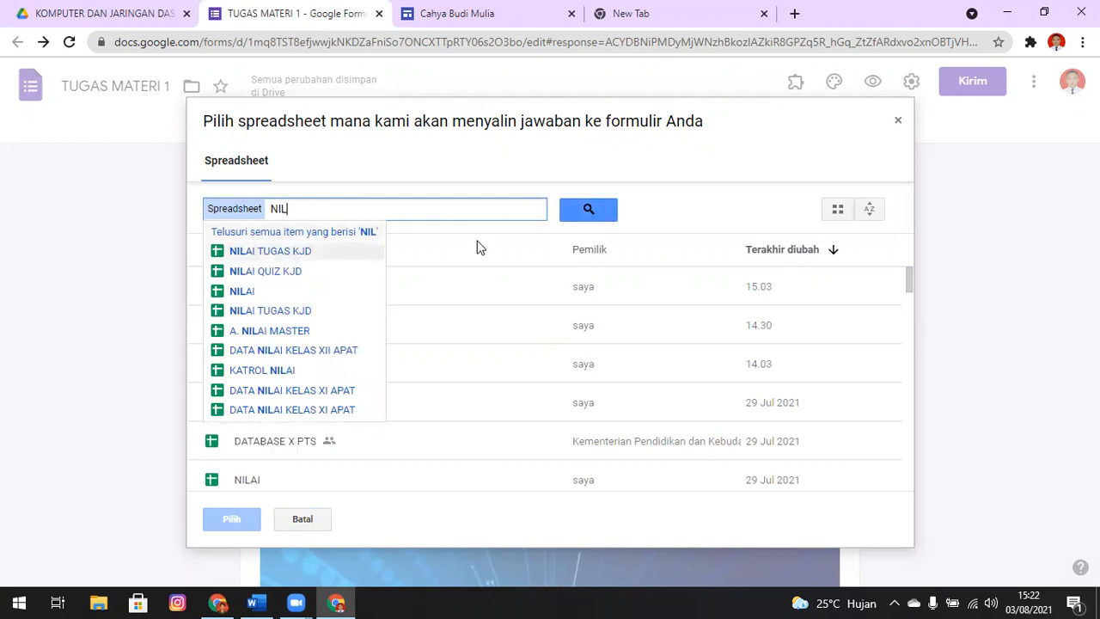
{"action": "key", "text": "Return"}
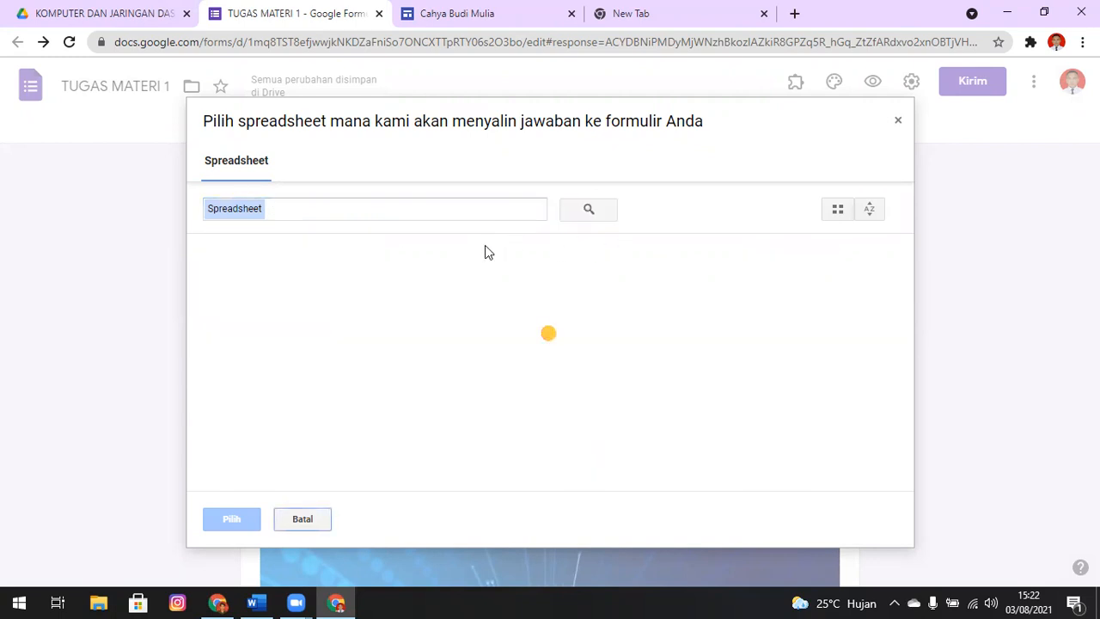
{"action": "left_click", "coordinate": [476, 209]}
{"action": "type", "text": "NIL"}
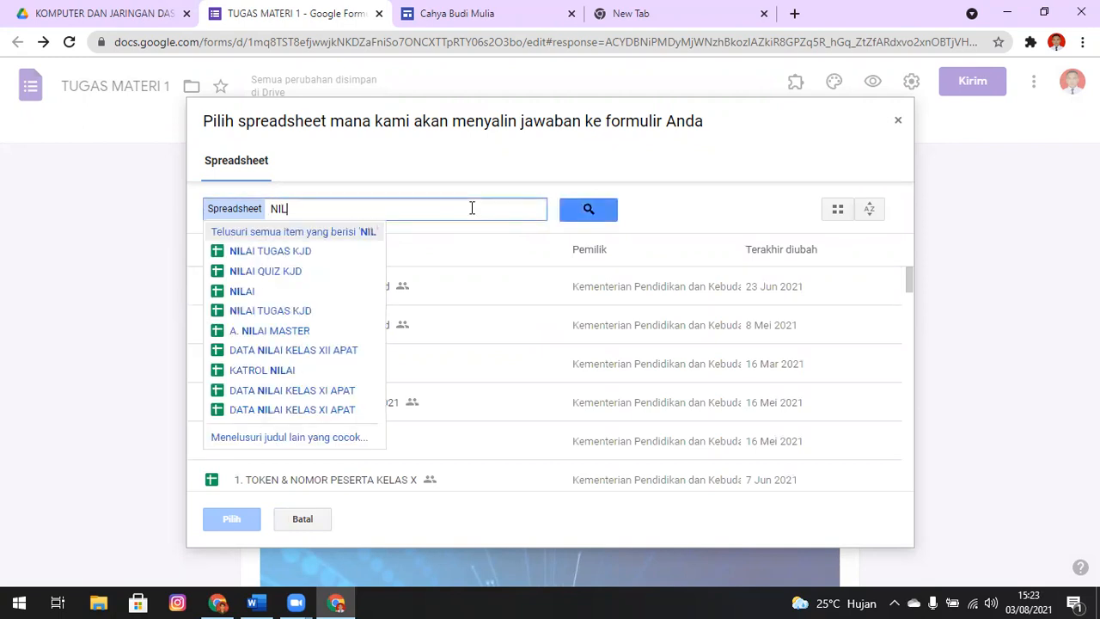
{"action": "left_click", "coordinate": [292, 250]}
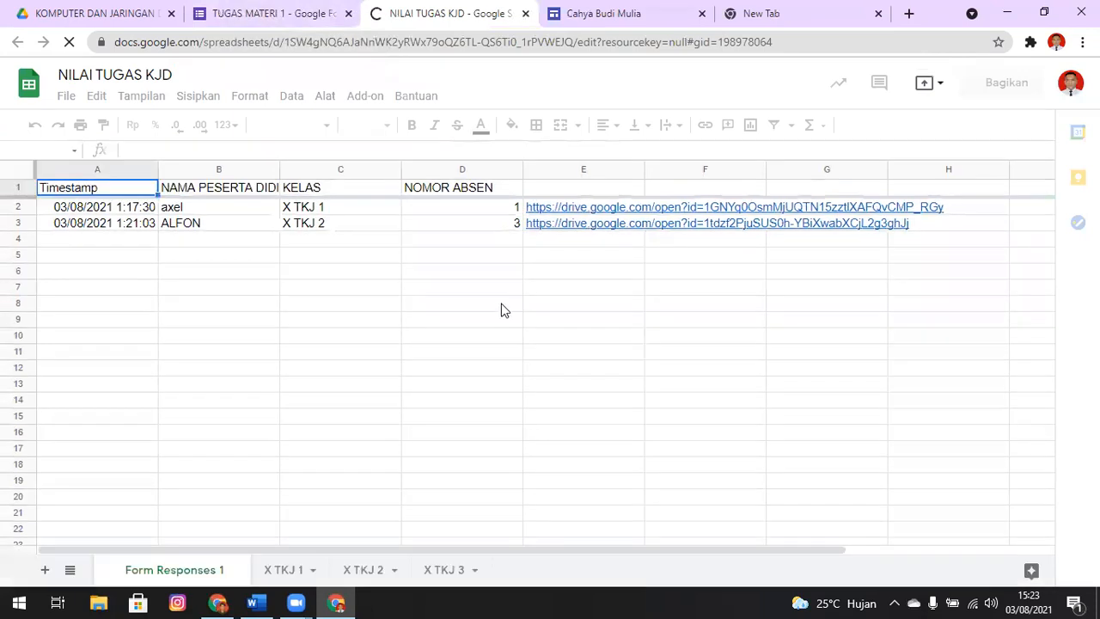
Look through the X TKJ 1, X TKJ 2 and X TKJ 3 class sheets and return to the form responses sheet
{"action": "left_click", "coordinate": [324, 571]}
{"action": "left_click", "coordinate": [364, 570]}
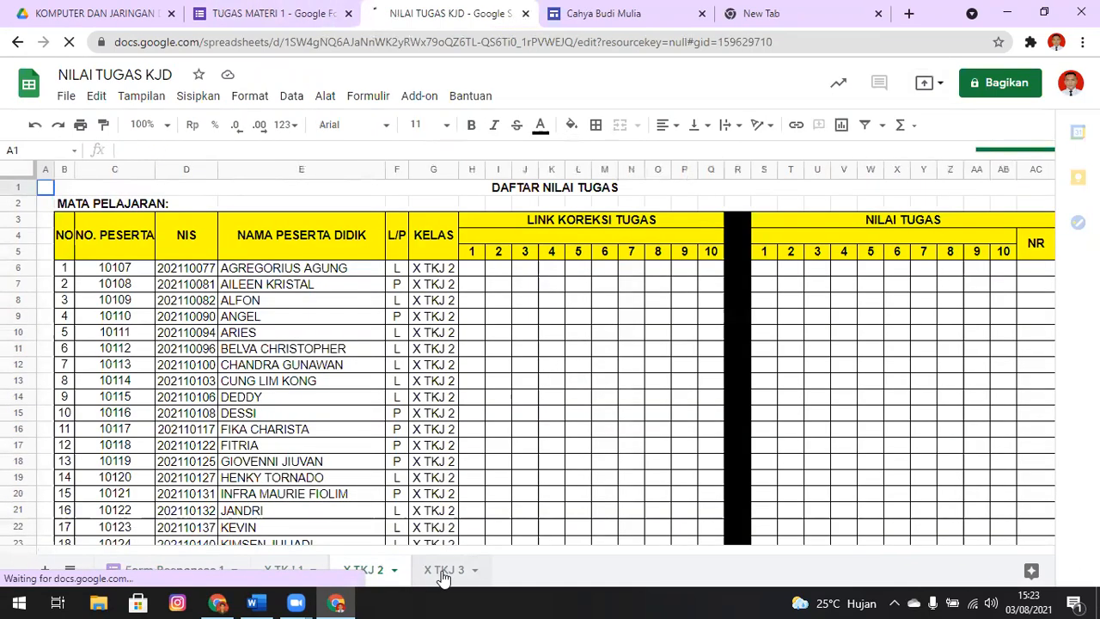
{"action": "left_click", "coordinate": [444, 571]}
{"action": "left_click", "coordinate": [292, 577]}
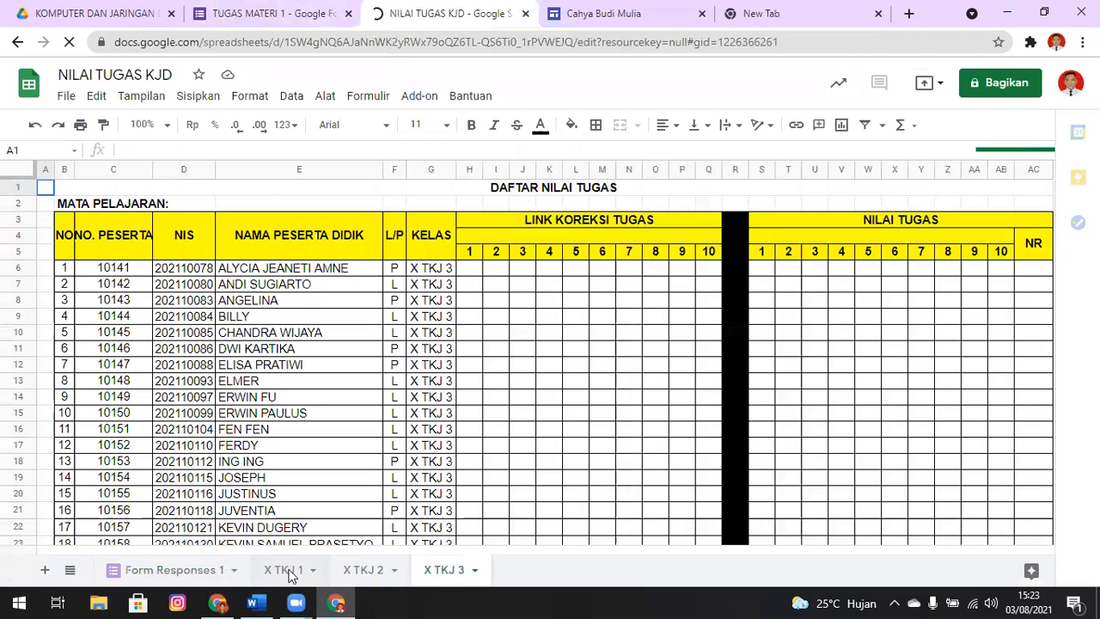
{"action": "left_click", "coordinate": [168, 578]}
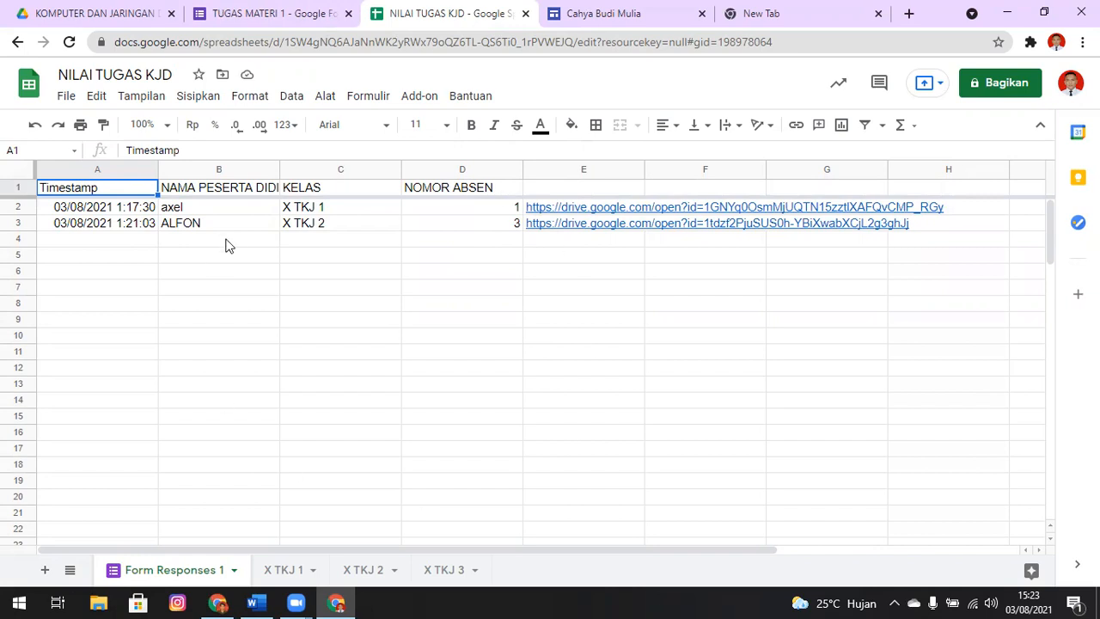
Examine the first response's row, view the uploaded file through its Drive link, and close the file
{"action": "left_click", "coordinate": [416, 210]}
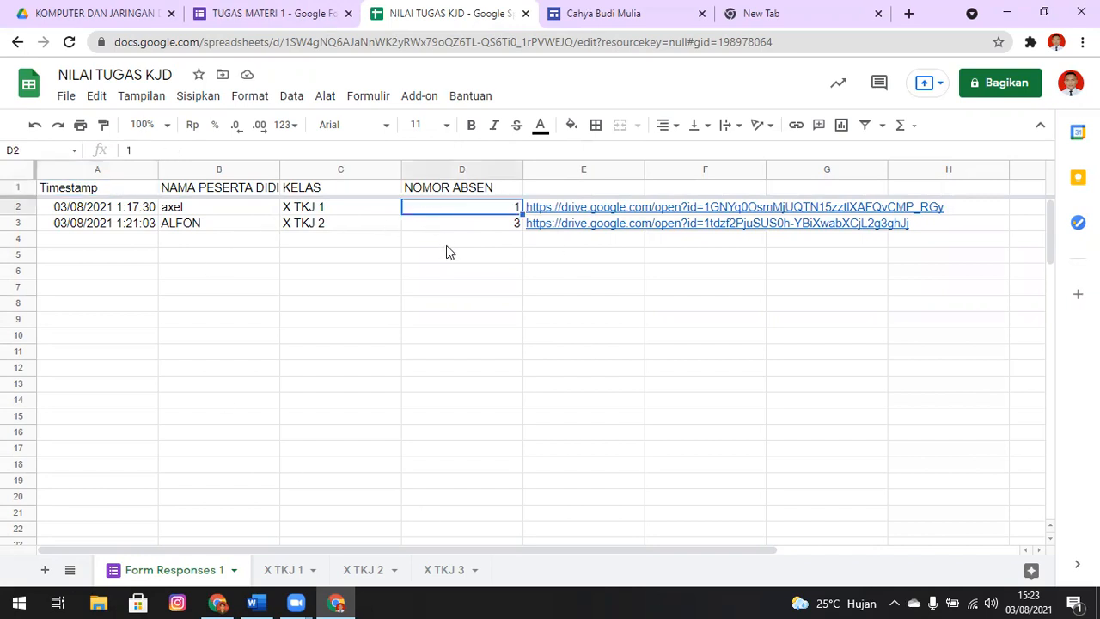
{"action": "key", "text": "Right"}
{"action": "key", "text": "Right"}
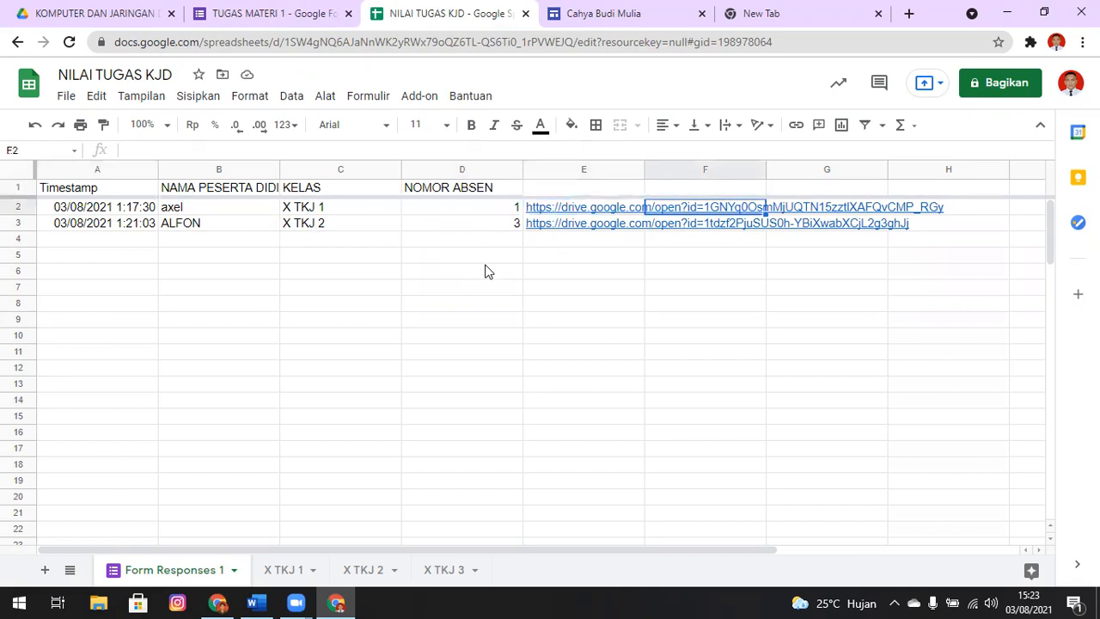
{"action": "key", "text": "Left"}
{"action": "key", "text": "Left"}
{"action": "key", "text": "Left"}
{"action": "key", "text": "Left"}
{"action": "key", "text": "Left"}
{"action": "key", "text": "Right"}
{"action": "key", "text": "Right"}
{"action": "key", "text": "Right"}
{"action": "key", "text": "Right"}
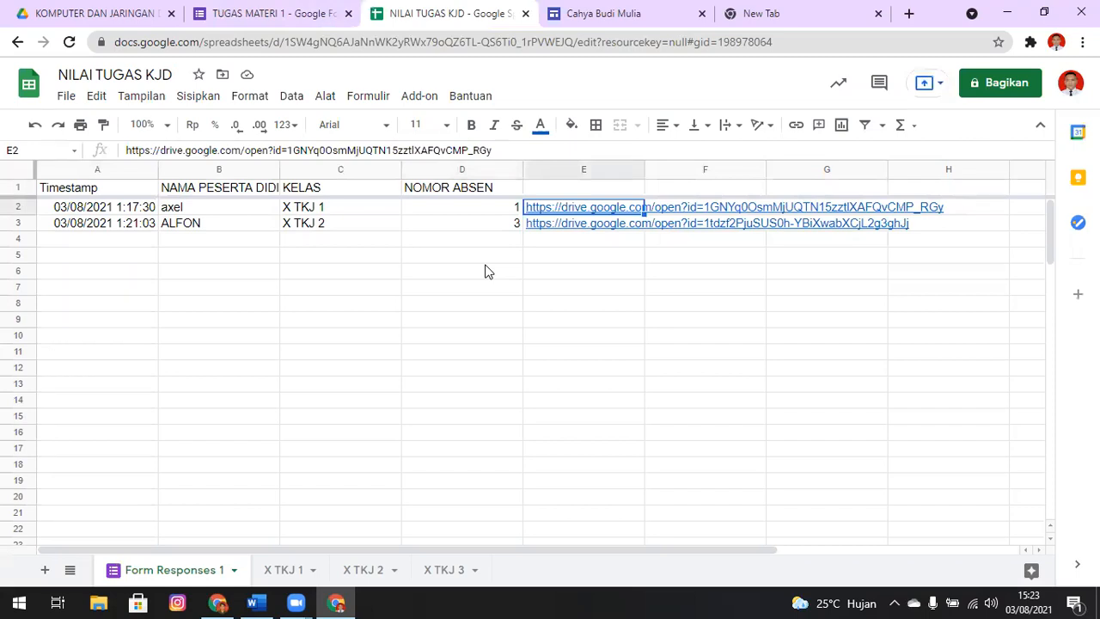
{"action": "mouse_move", "coordinate": [602, 208]}
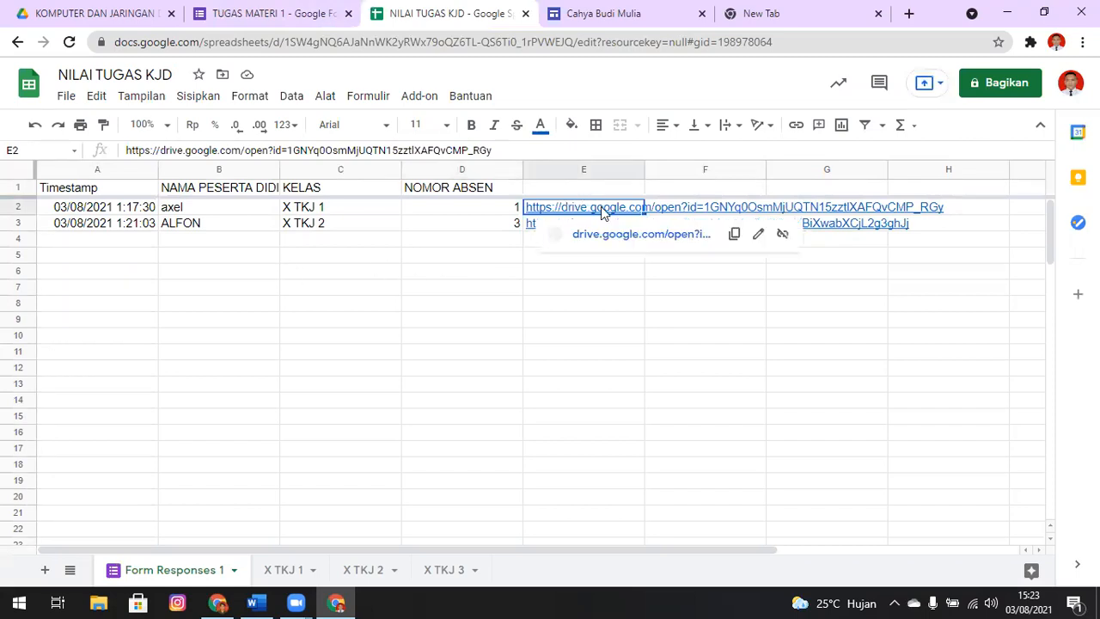
{"action": "left_click", "coordinate": [627, 242]}
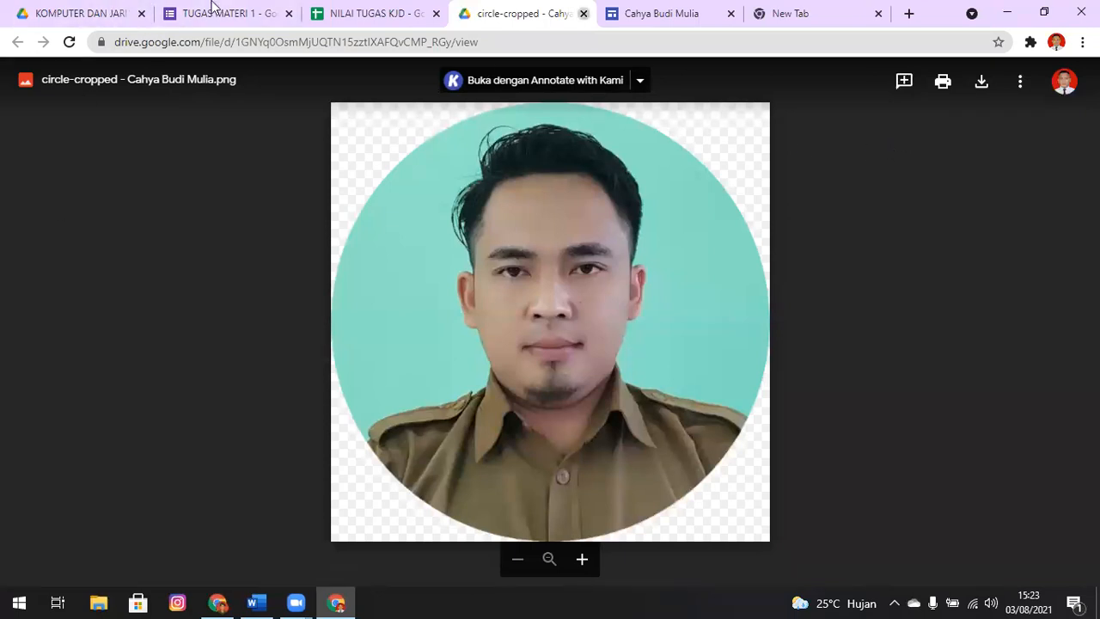
{"action": "key", "text": "ctrl+w"}
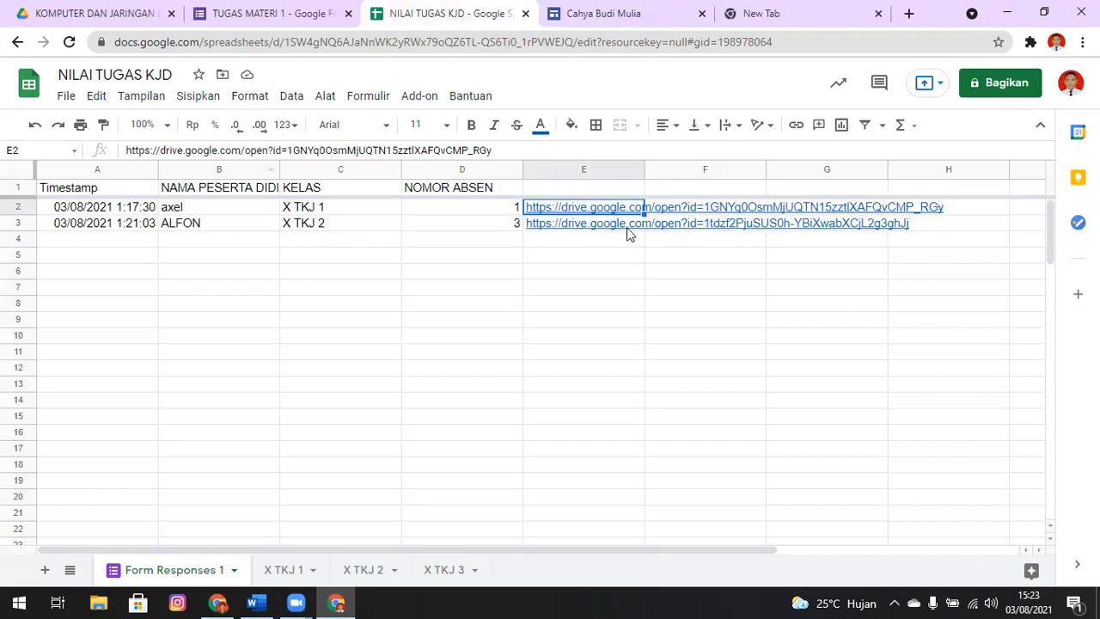
View the second response's uploaded file through its Drive link, and close it to return to the responses sheet
{"action": "left_click", "coordinate": [624, 227]}
{"action": "left_click", "coordinate": [622, 250]}
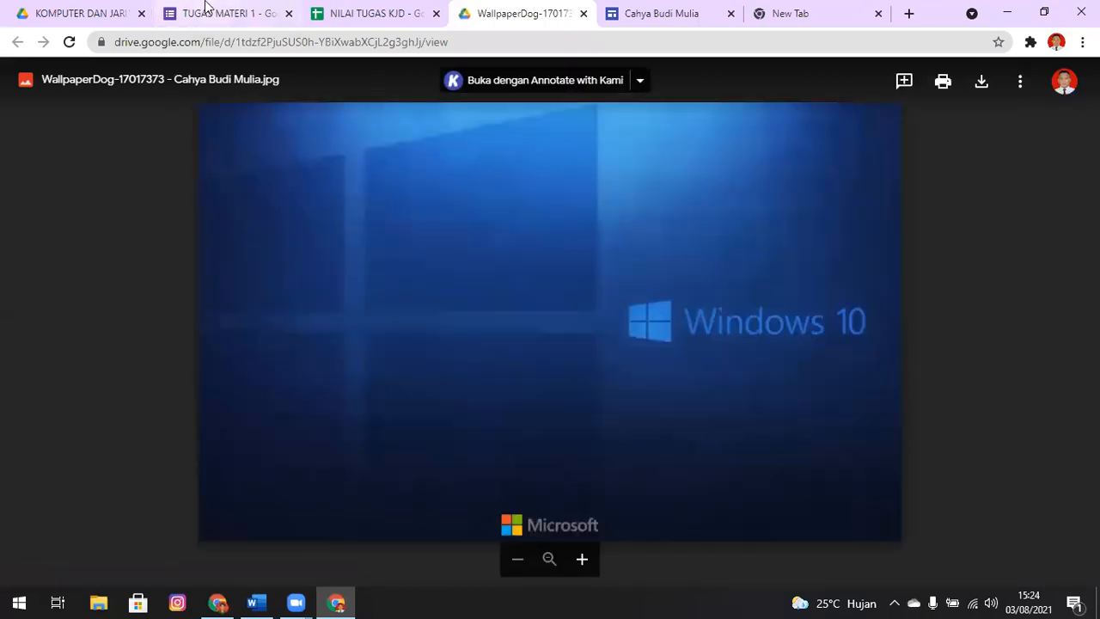
{"action": "key", "text": "ctrl+w"}
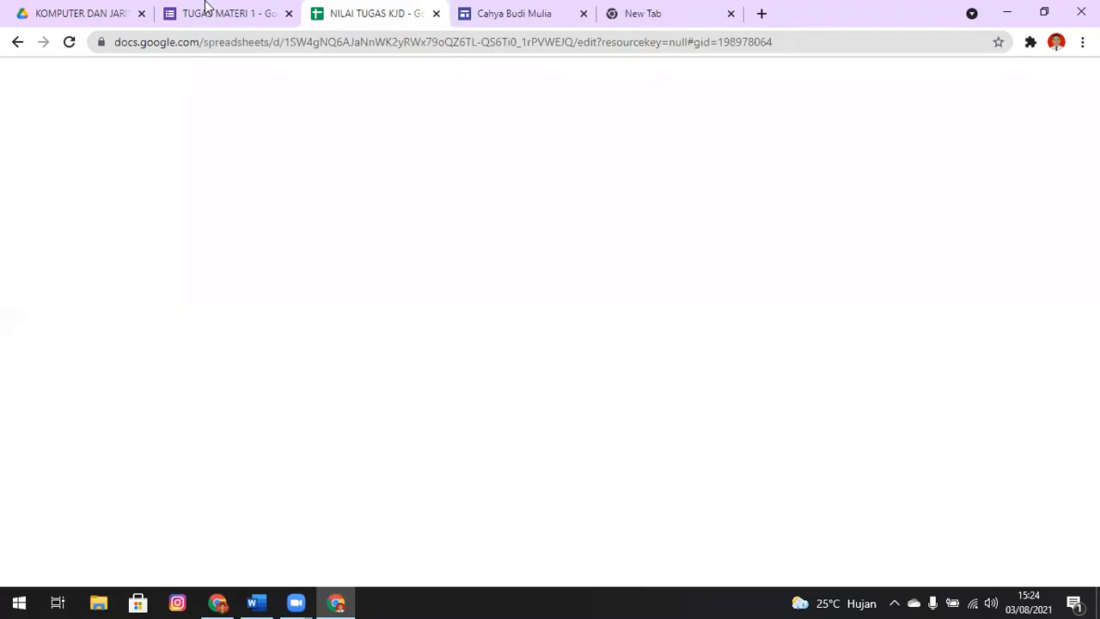
{"action": "left_click", "coordinate": [631, 275]}
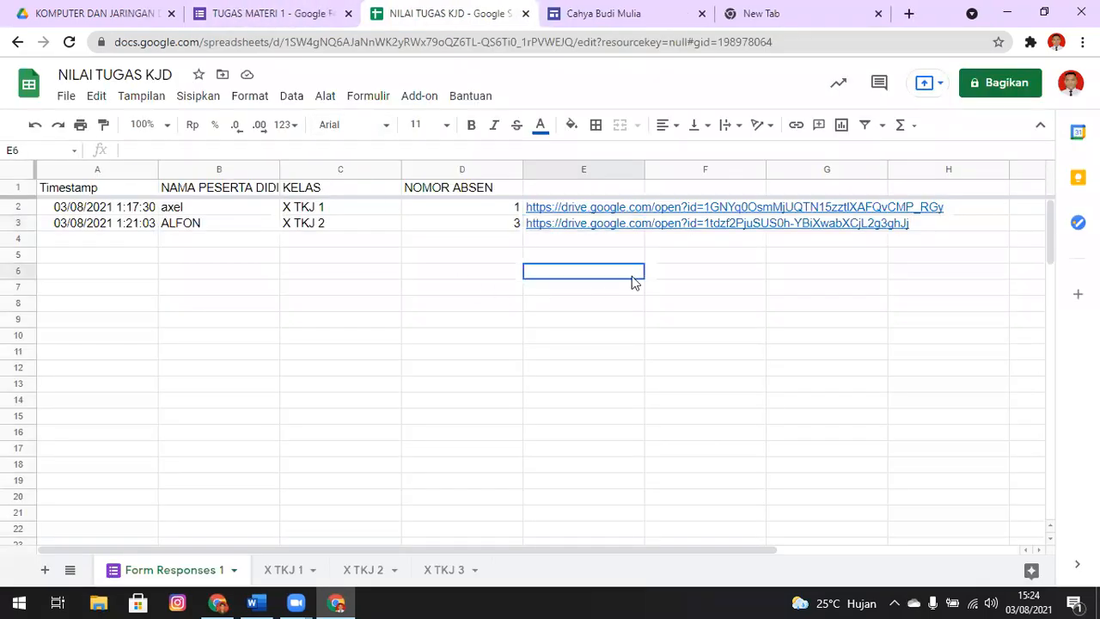
Rename the form responses sheet as T1
{"action": "double_click", "coordinate": [185, 571]}
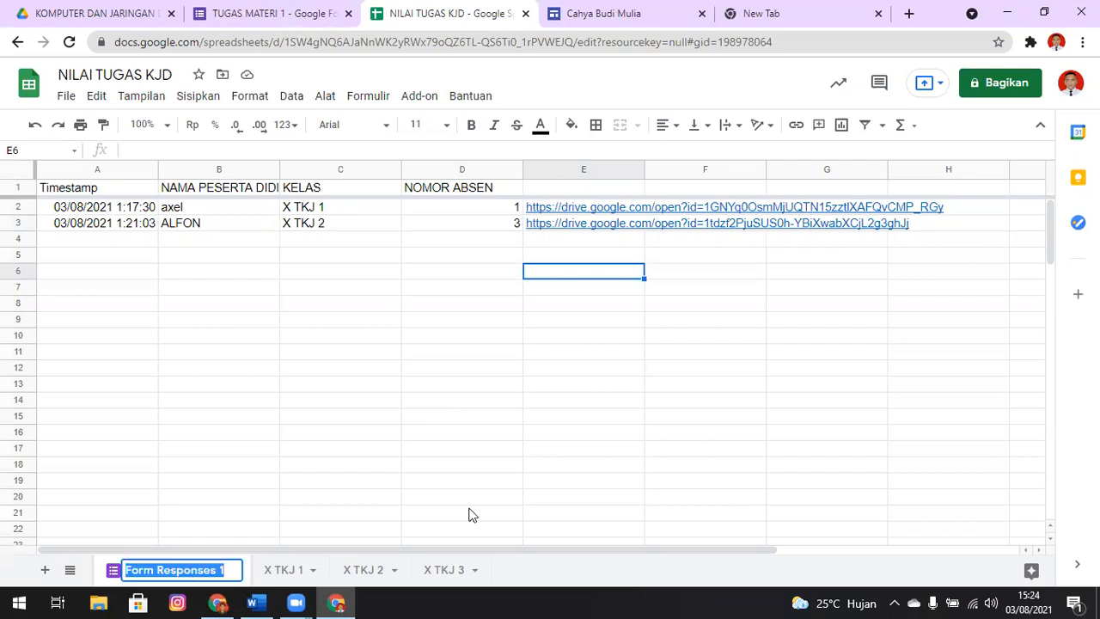
{"action": "type", "text": "T1"}
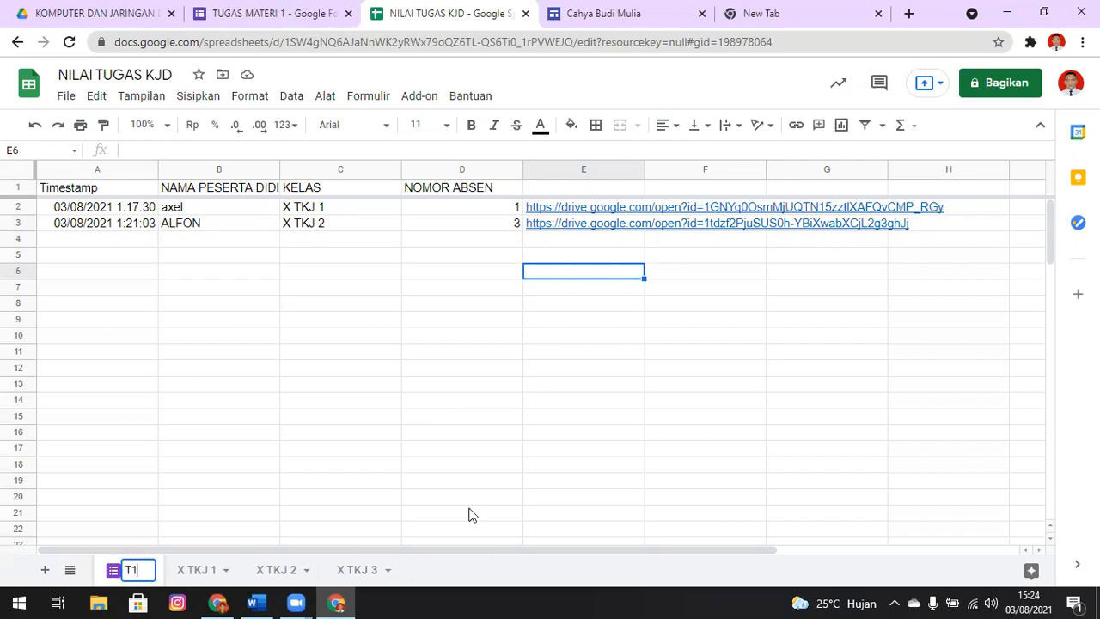
{"action": "left_click", "coordinate": [410, 469]}
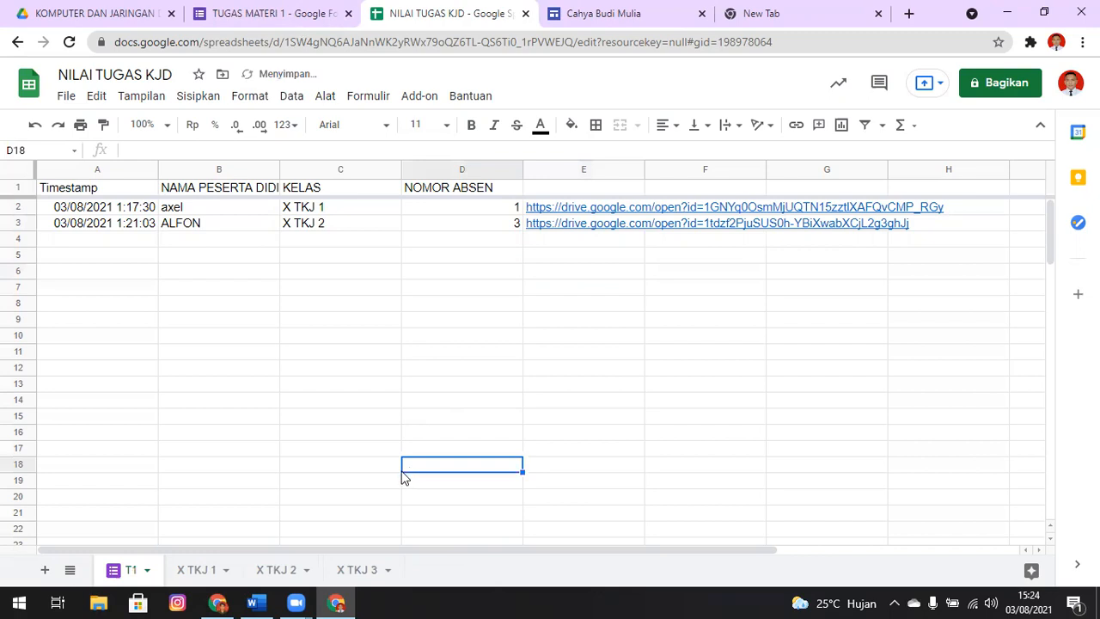
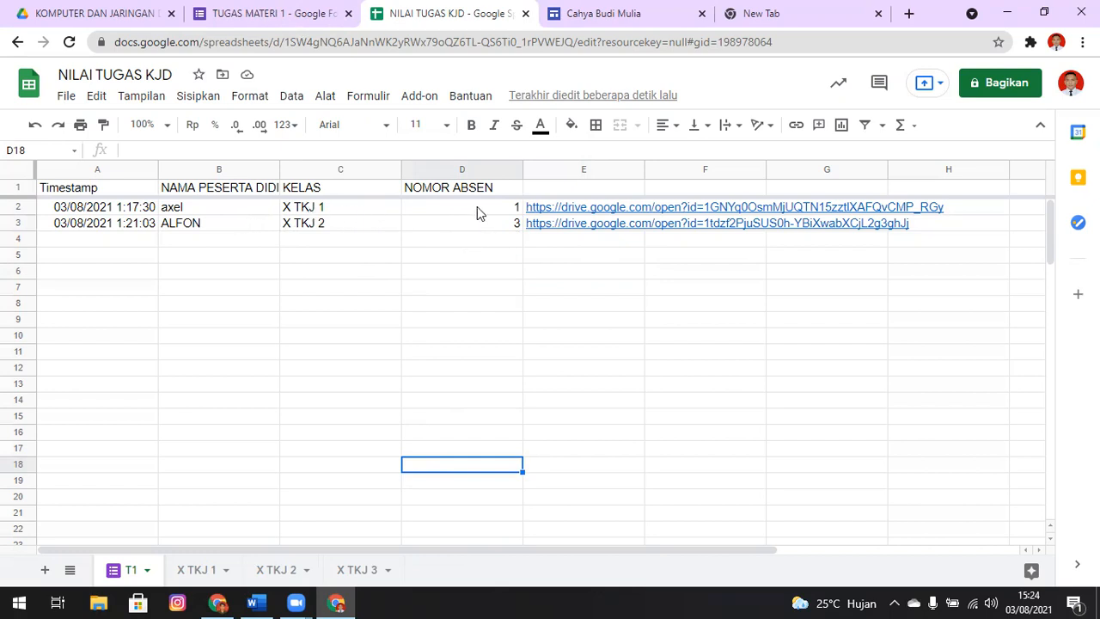
Review the RUMUS PATOKAN ABSEN DAN KELAS formula and its notes in the Word document, and return to the T1 sheet
{"action": "left_click", "coordinate": [262, 601]}
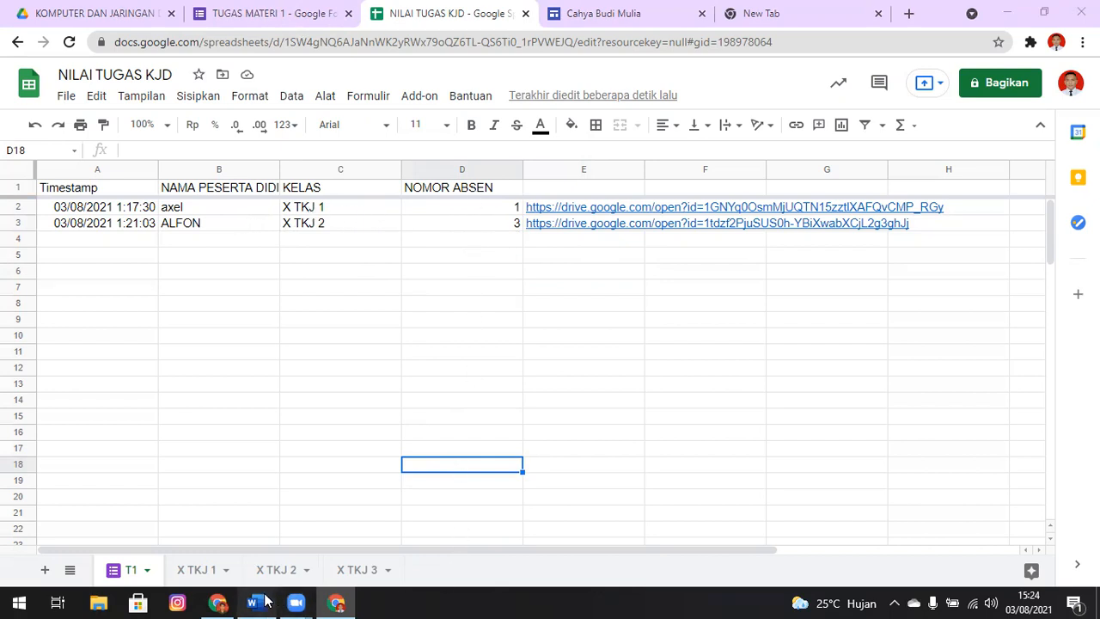
{"action": "scroll", "coordinate": [636, 449], "scroll_direction": "down", "scroll_amount": 3}
{"action": "scroll", "coordinate": [642, 275], "scroll_direction": "down", "scroll_amount": 5}
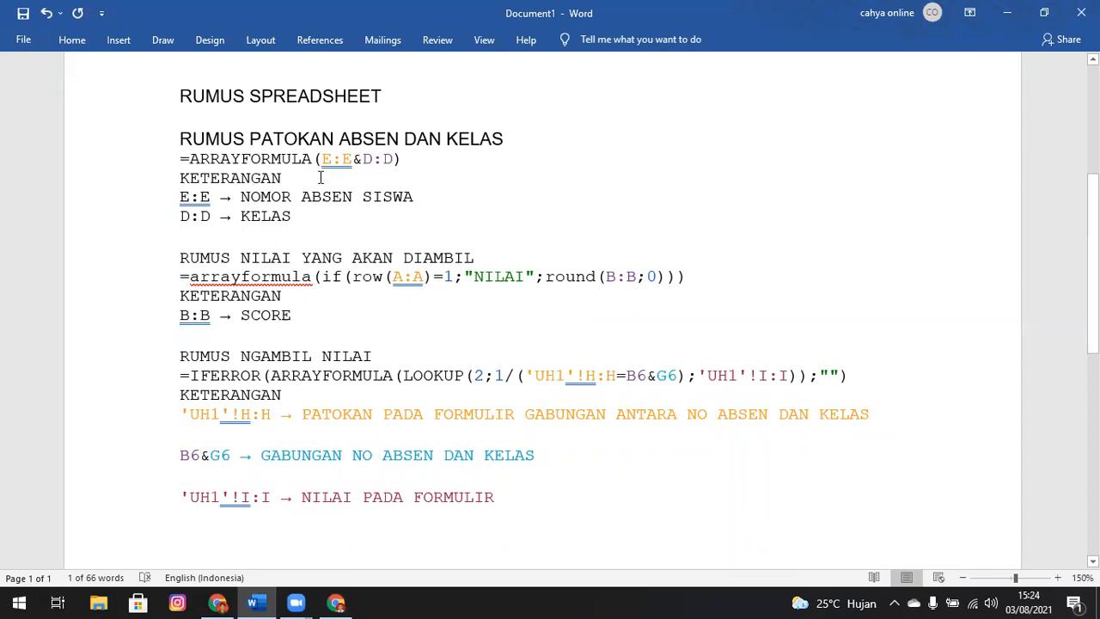
{"action": "key", "text": "alt+Tab"}
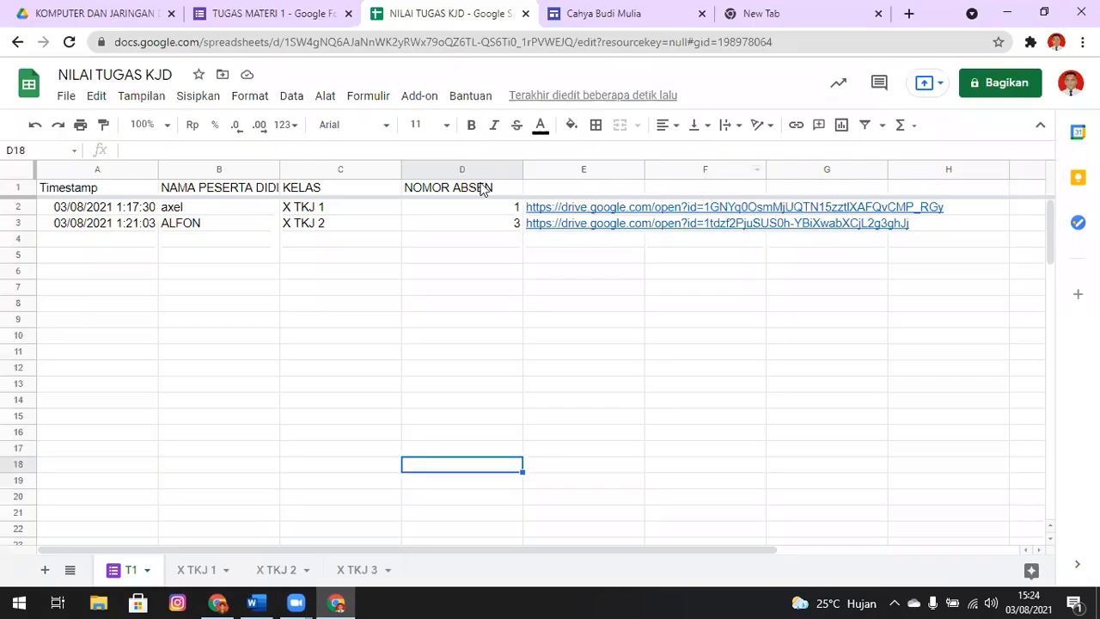
Look over the response cells under NOMOR ABSEN and the file link column, and select the empty header cell F1
{"action": "left_click", "coordinate": [593, 189]}
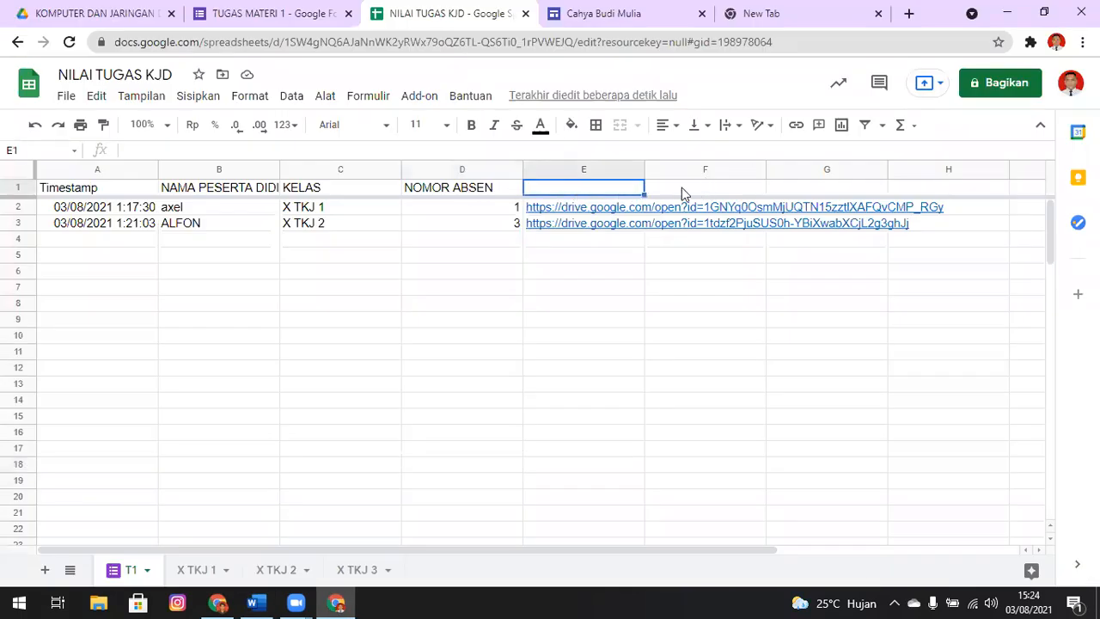
{"action": "key", "text": "Down"}
{"action": "key", "text": "Left"}
{"action": "key", "text": "Left"}
{"action": "key", "text": "Left"}
{"action": "key", "text": "Left"}
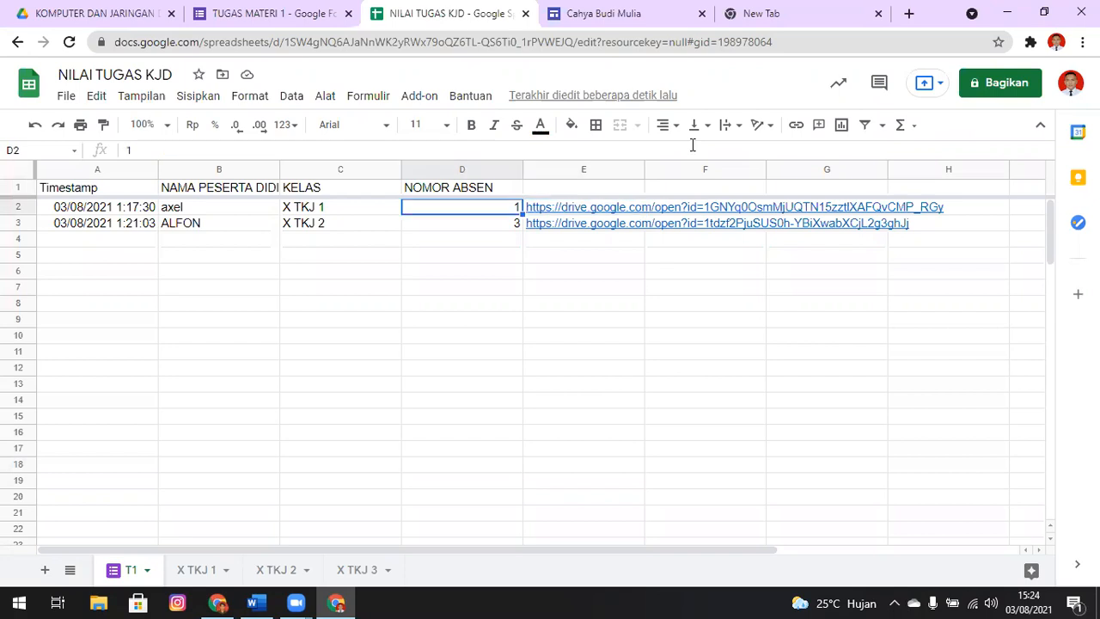
{"action": "key", "text": "Right"}
{"action": "key", "text": "Right"}
{"action": "key", "text": "Right"}
{"action": "key", "text": "Right"}
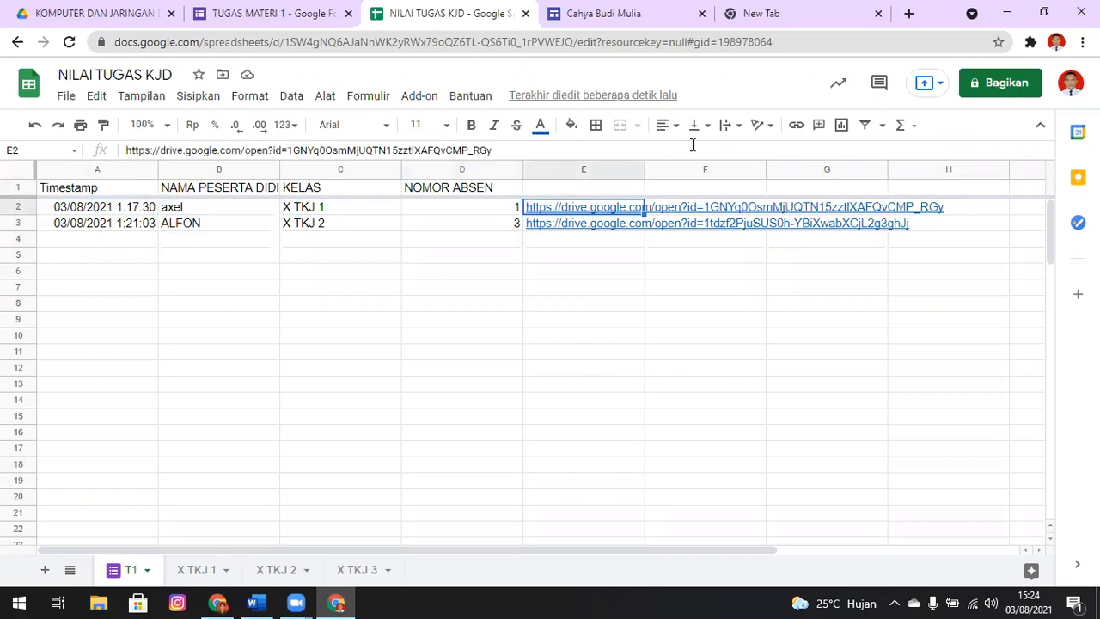
{"action": "key", "text": "Right"}
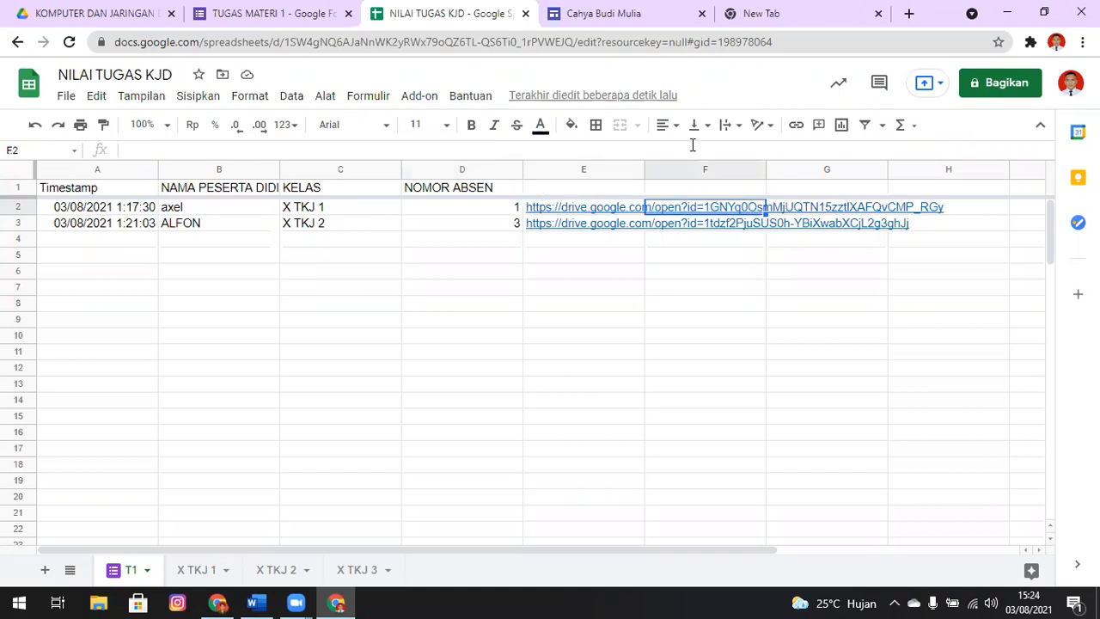
{"action": "key", "text": "Up"}
{"action": "key", "text": "Down"}
{"action": "key", "text": "Up"}
{"action": "key", "text": "Down"}
{"action": "key", "text": "Up"}
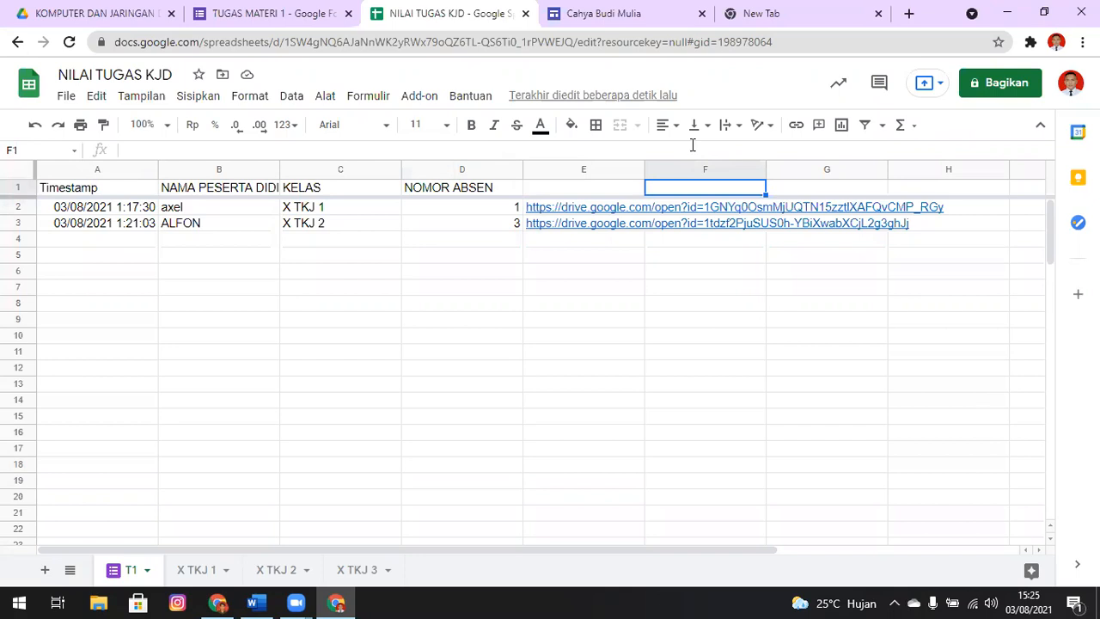
Copy =ARRAYFORMULA(E:E&D:D) from the Word document and enter it in cell F1 of the T1 sheet
{"action": "key", "text": "alt+Tab"}
{"action": "left_click_drag", "start_coordinate": [196, 161], "coordinate": [402, 161]}
{"action": "key", "text": "ctrl+c"}
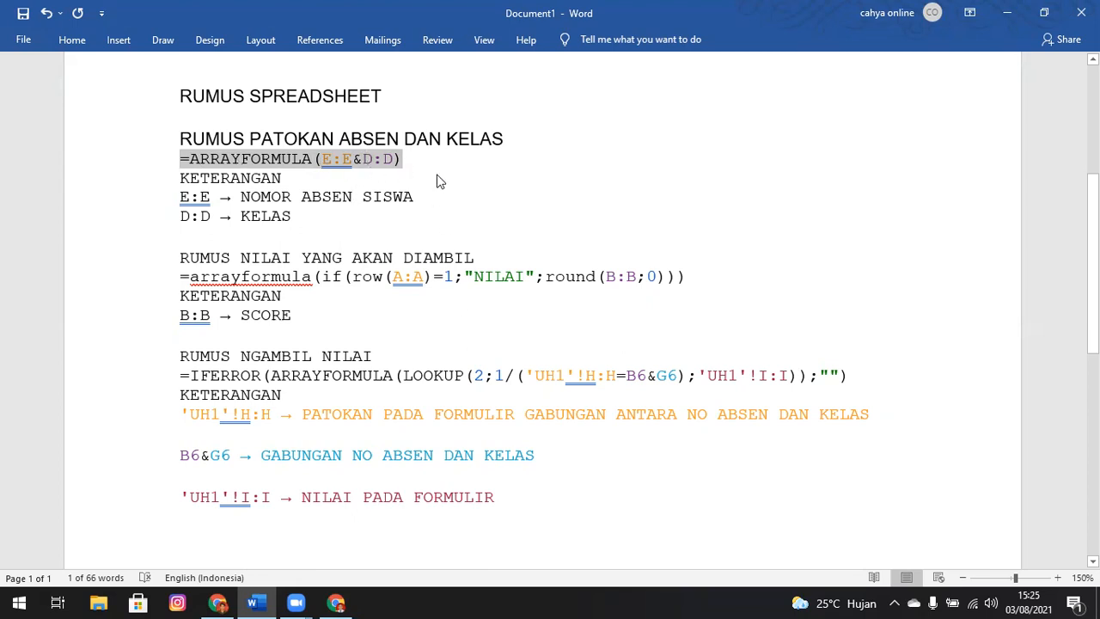
{"action": "key", "text": "alt+Tab"}
{"action": "key", "text": "ctrl+v"}
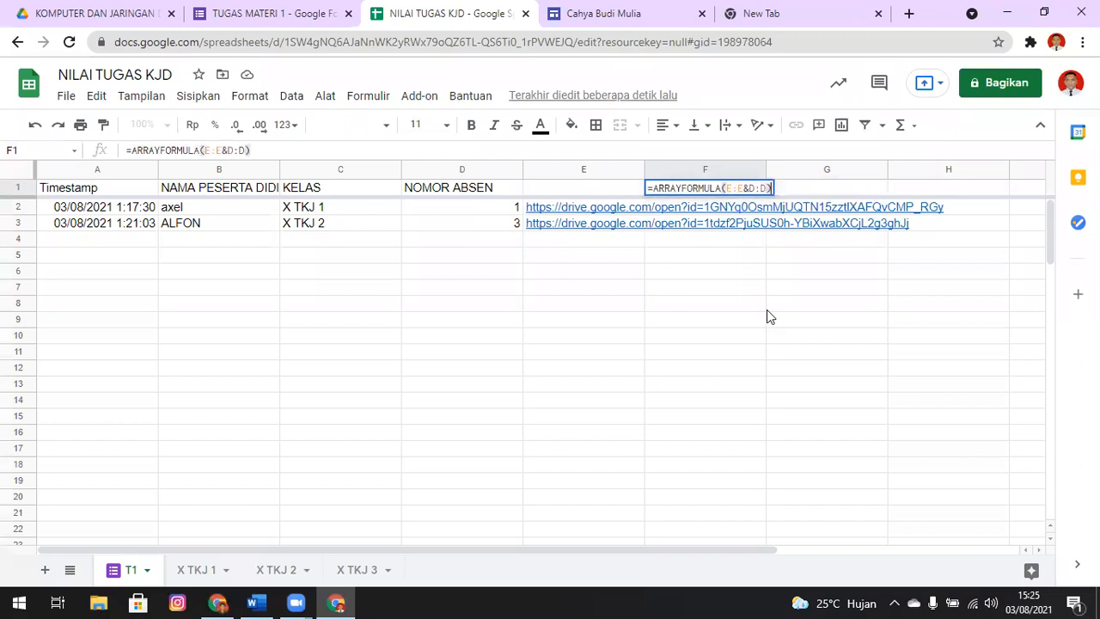
{"action": "key", "text": "Return"}
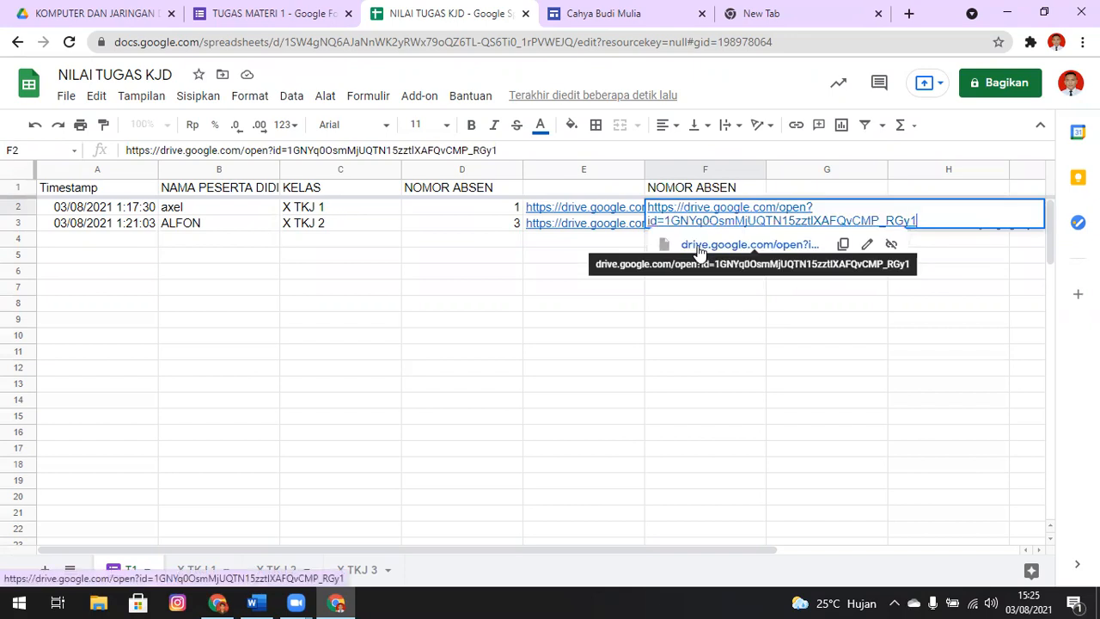
Try to replace the column references in F1's array formula with the NOMOR ABSEN and KELAS columns, D:D&C:C
{"action": "left_click", "coordinate": [760, 186]}
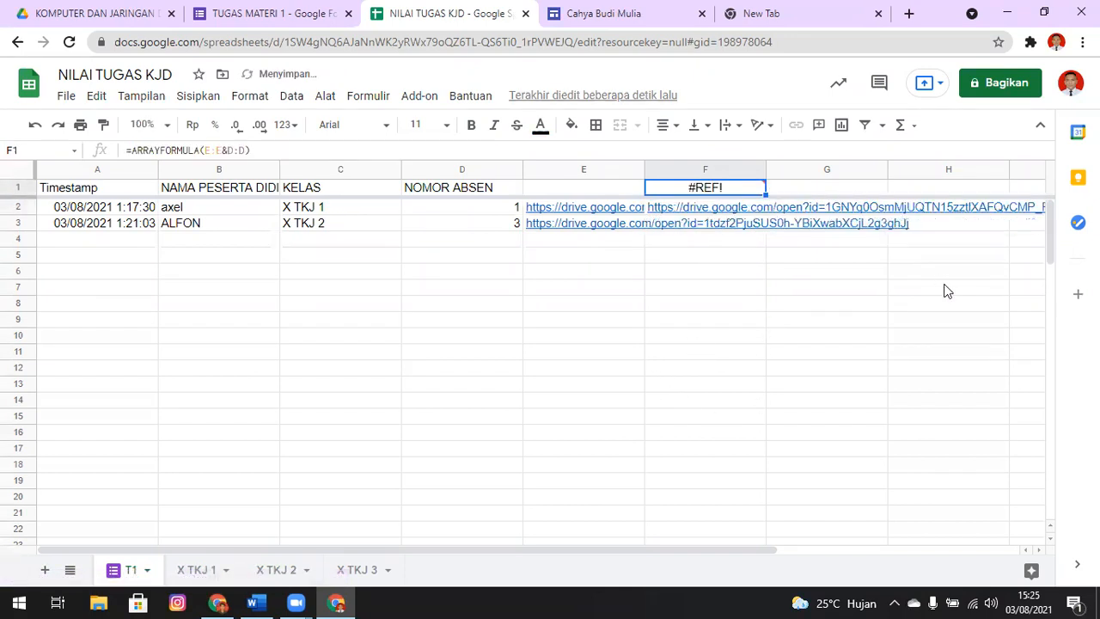
{"action": "key", "text": "F2"}
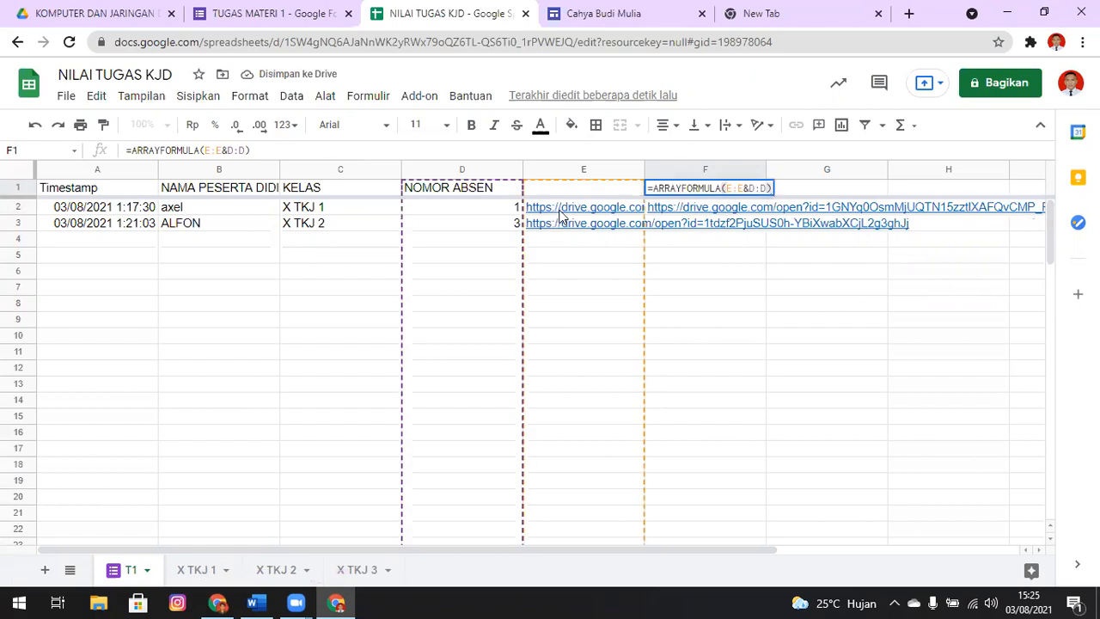
{"action": "mouse_move", "coordinate": [743, 188]}
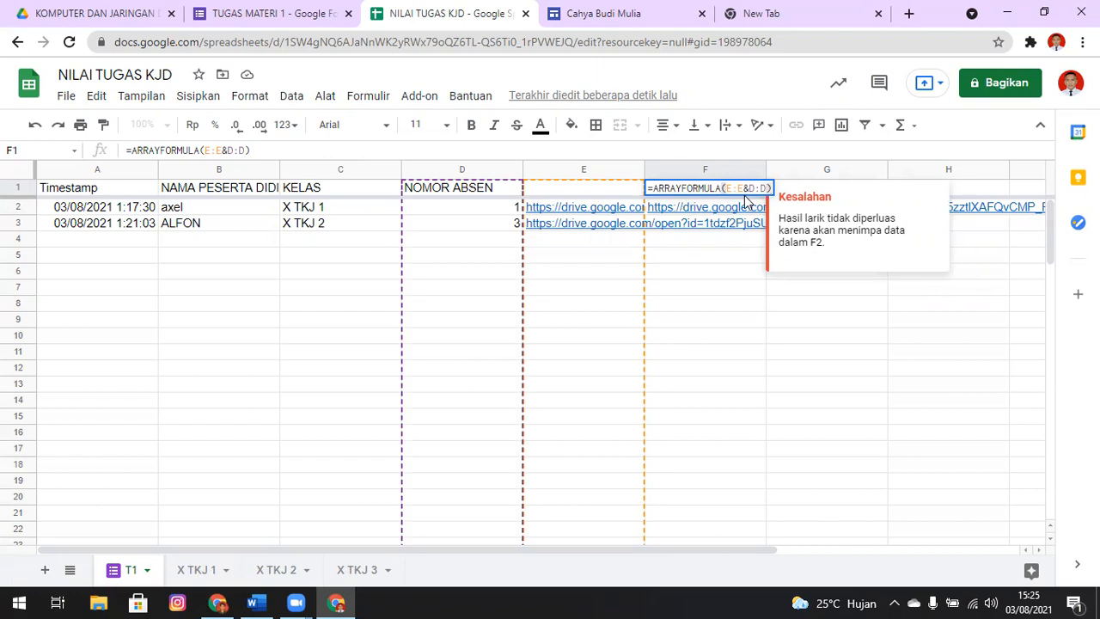
{"action": "left_click", "coordinate": [743, 188]}
{"action": "key", "text": "BackSpace"}
{"action": "key", "text": "BackSpace"}
{"action": "key", "text": "BackSpace"}
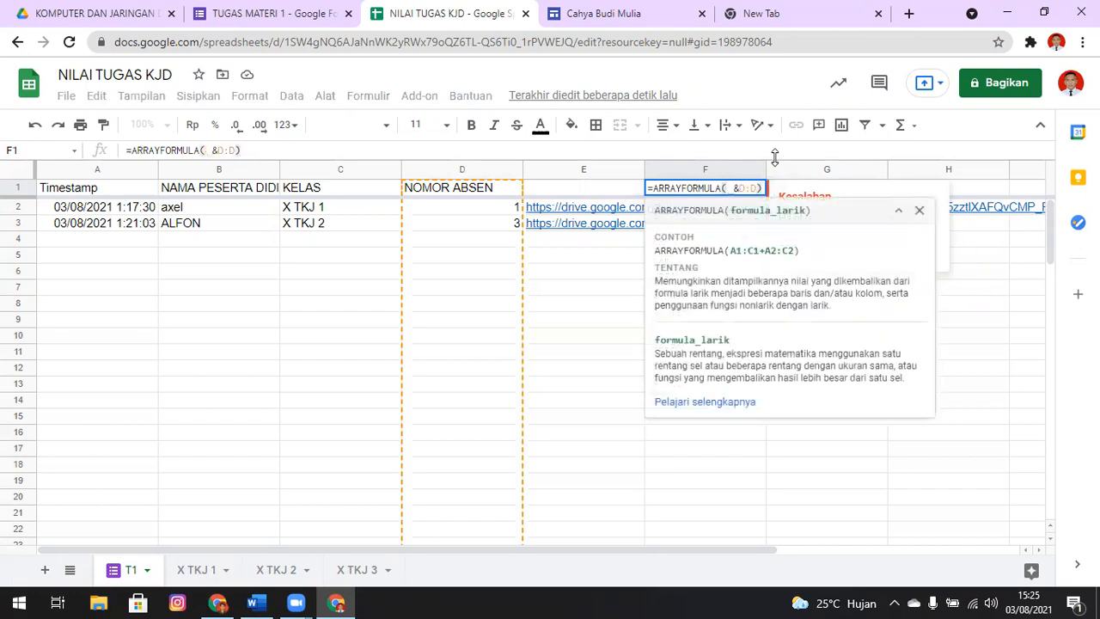
{"action": "left_click", "coordinate": [481, 172]}
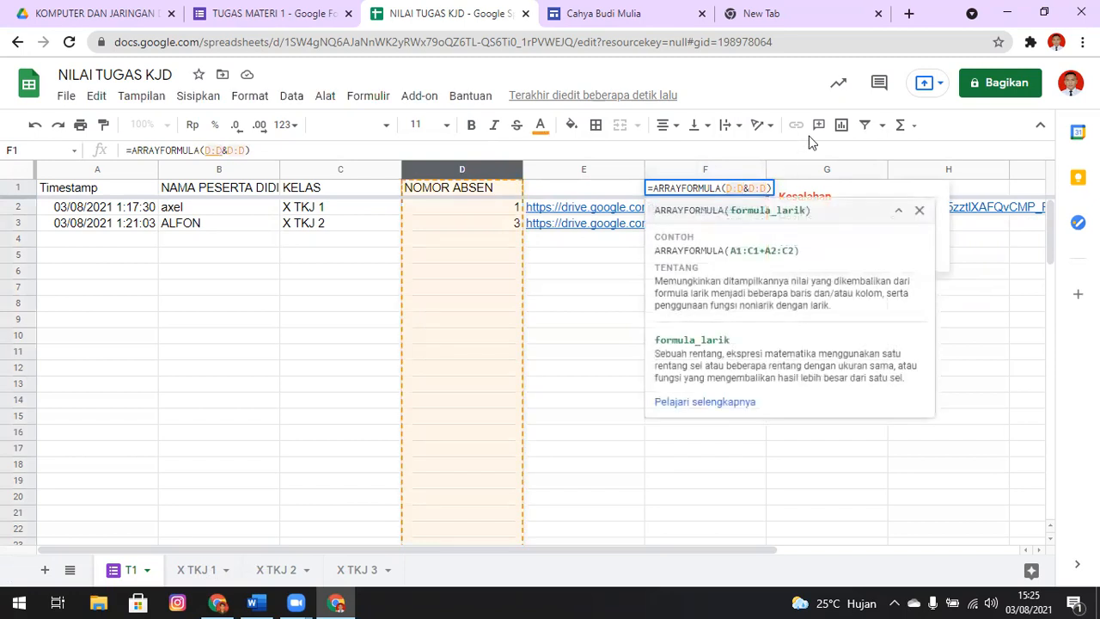
{"action": "key", "text": "BackSpace"}
{"action": "key", "text": "BackSpace"}
{"action": "key", "text": "BackSpace"}
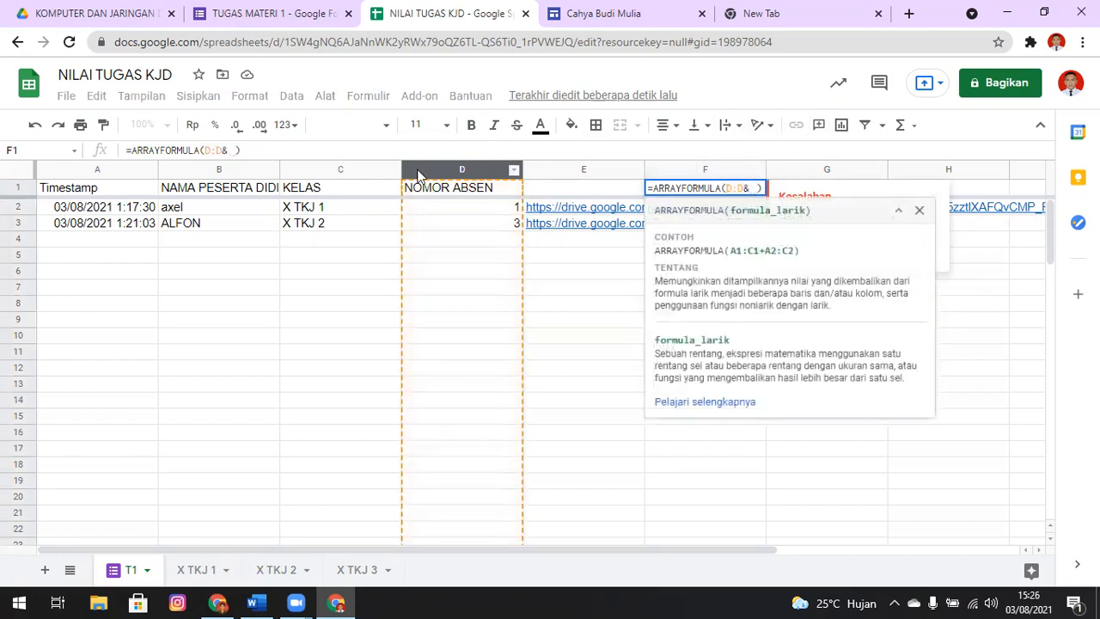
{"action": "left_click", "coordinate": [341, 176]}
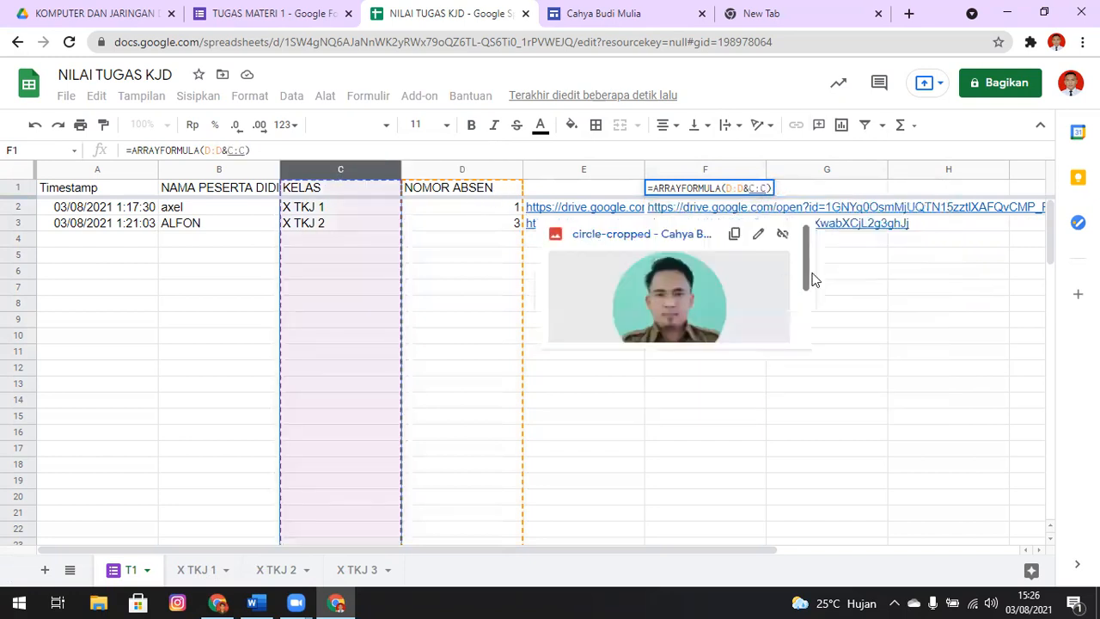
{"action": "key", "text": "Return"}
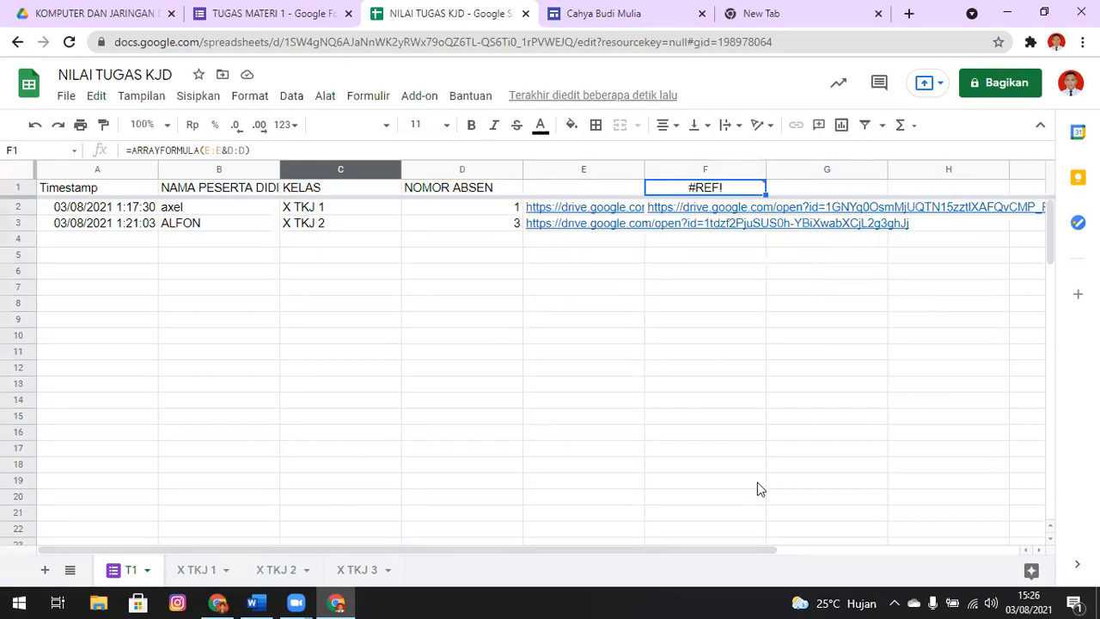
Change the formula in F1 to =ARRAYFORMULA(D:D&C:C), combining the NOMOR ABSEN and KELAS columns
{"action": "key", "text": "F2"}
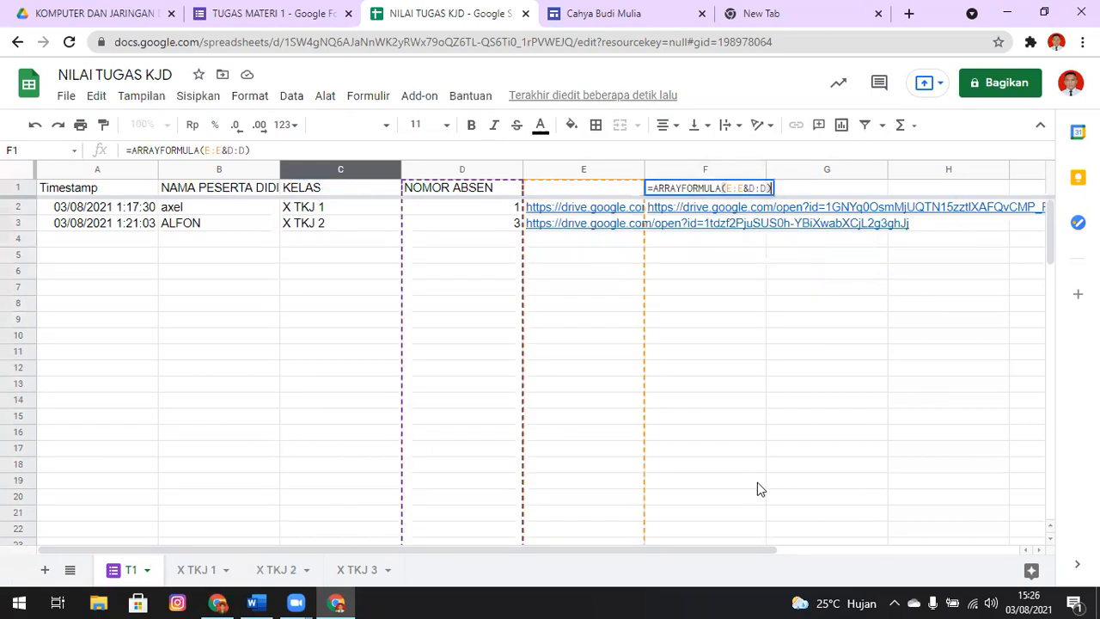
{"action": "left_click", "coordinate": [744, 191]}
{"action": "key", "text": "BackSpace"}
{"action": "key", "text": "BackSpace"}
{"action": "key", "text": "BackSpace"}
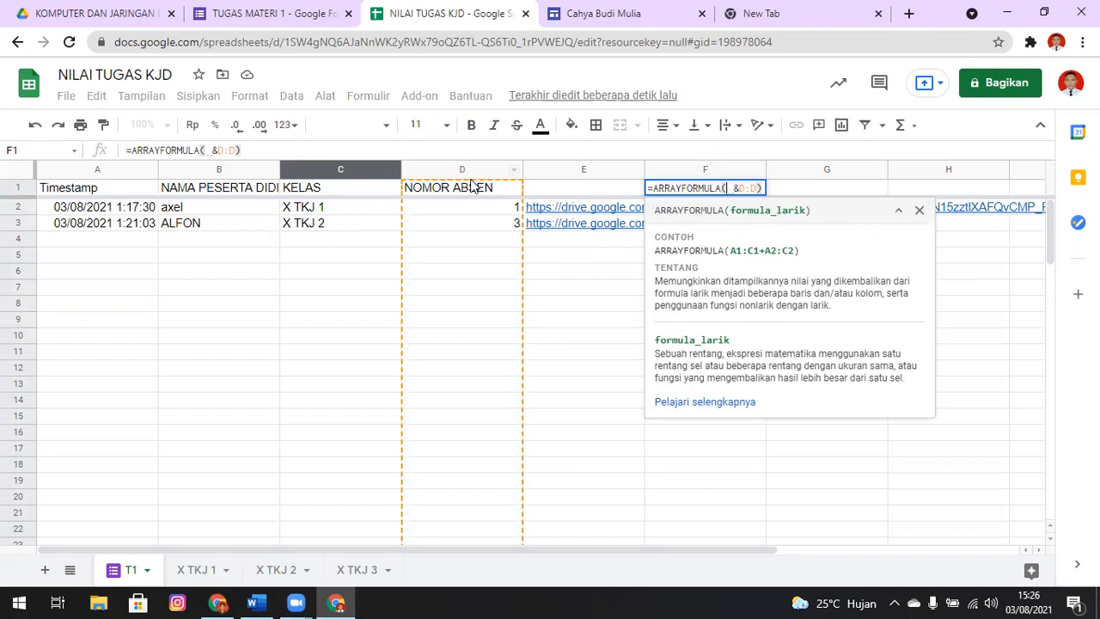
{"action": "left_click", "coordinate": [468, 173]}
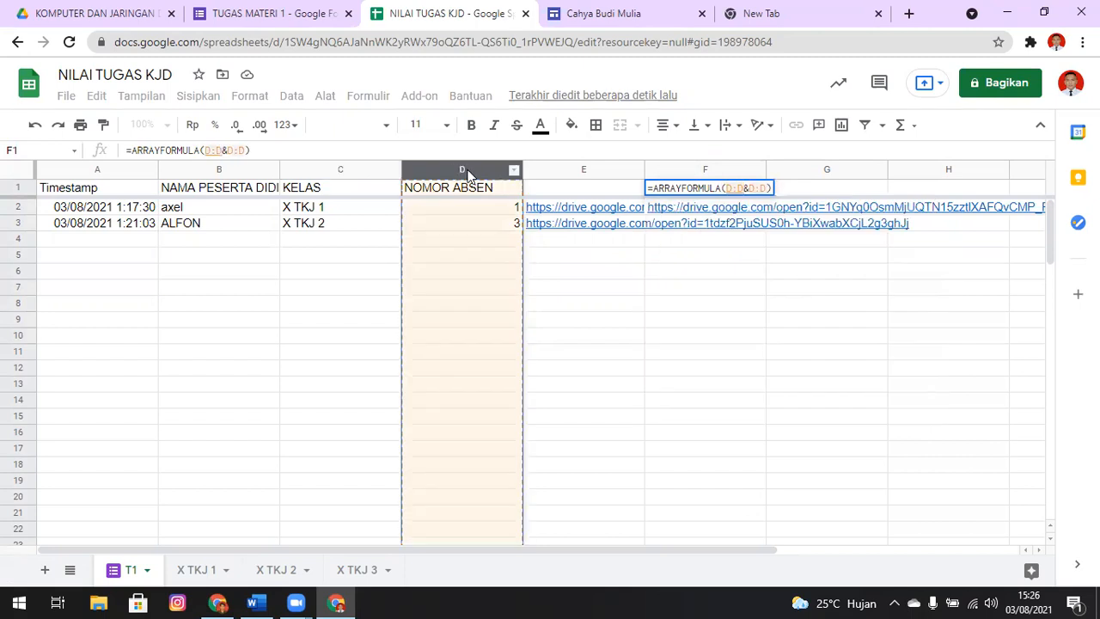
{"action": "key", "text": "BackSpace"}
{"action": "key", "text": "BackSpace"}
{"action": "key", "text": "BackSpace"}
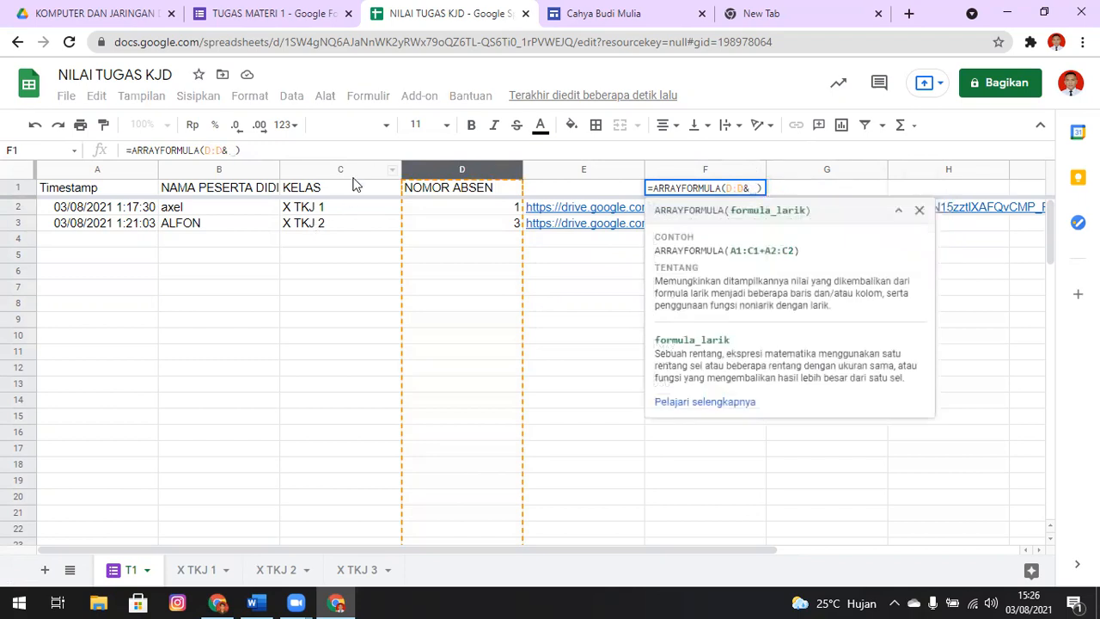
{"action": "left_click", "coordinate": [352, 175]}
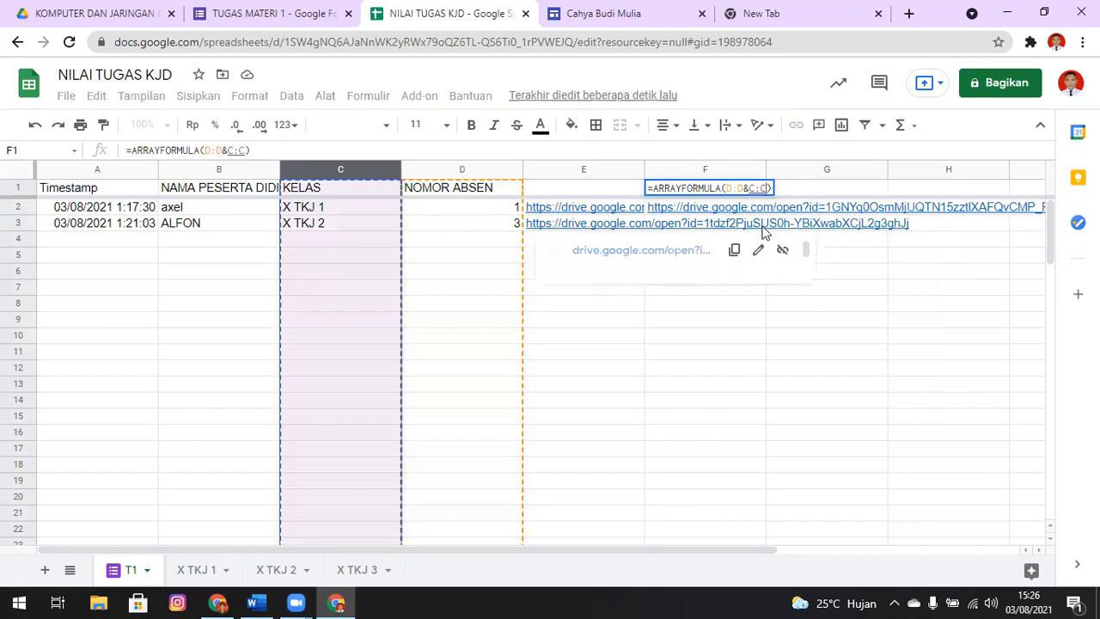
{"action": "key", "text": "Return"}
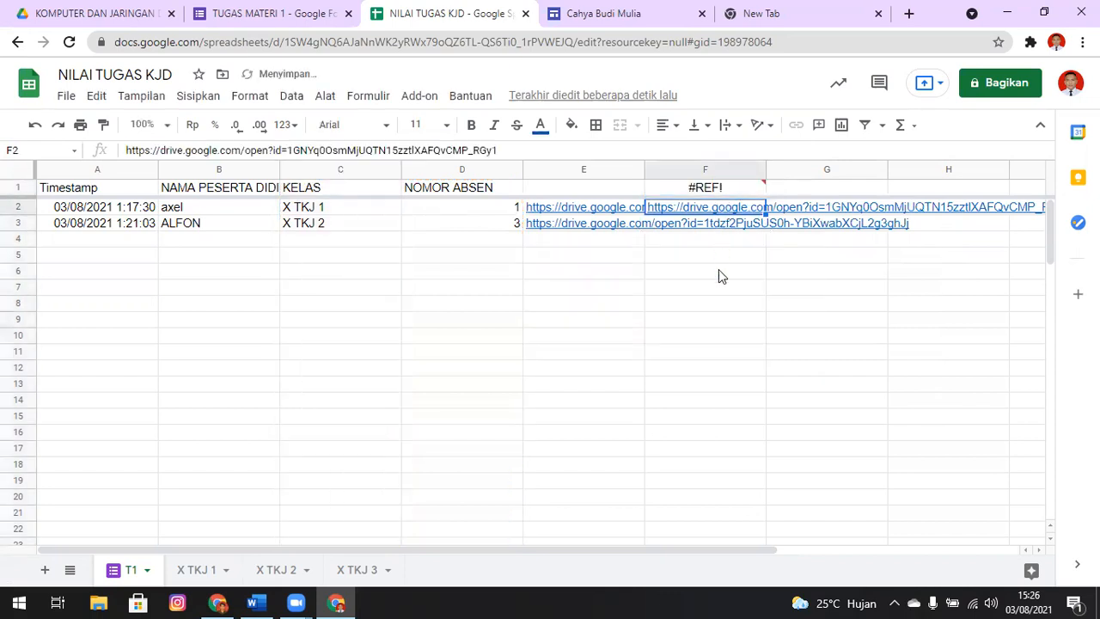
Clear cells F2:F3 below the array formula so that it can expand down the column
{"action": "key", "text": "shift+Down"}
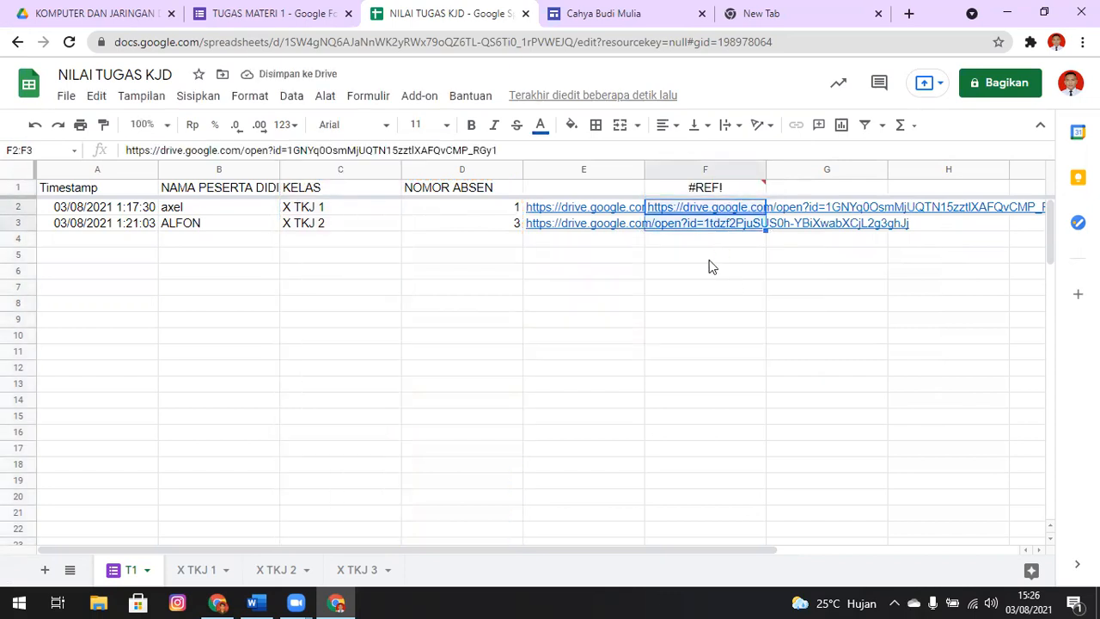
{"action": "key", "text": "Delete"}
{"action": "left_click", "coordinate": [708, 261]}
{"action": "key", "text": "Up"}
{"action": "left_click", "coordinate": [749, 221]}
{"action": "left_click", "coordinate": [744, 203]}
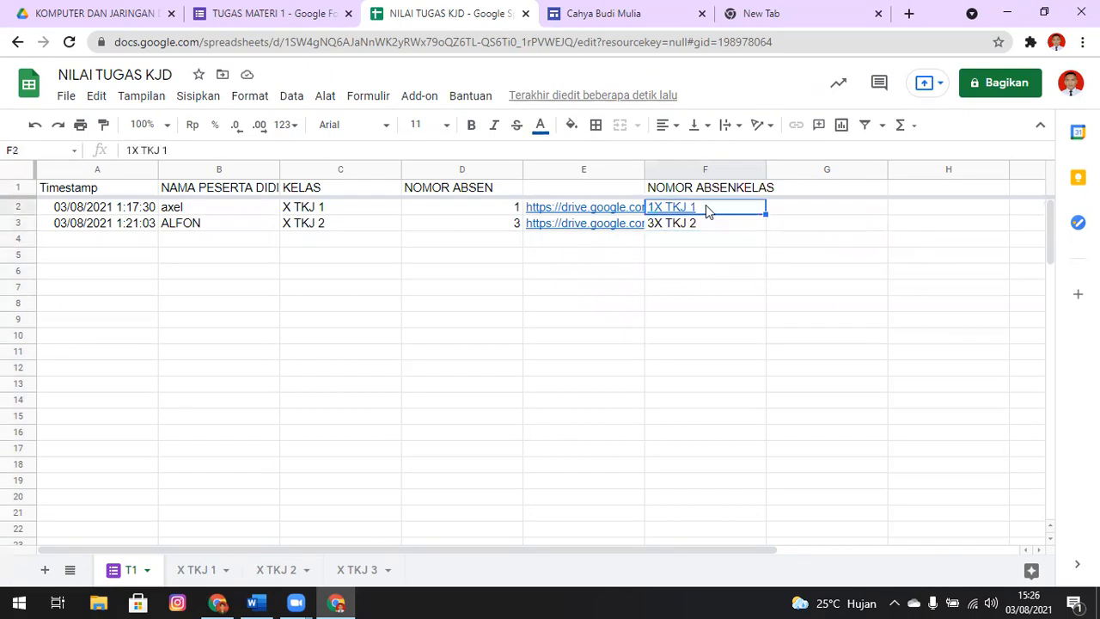
{"action": "key", "text": "ctrl+f"}
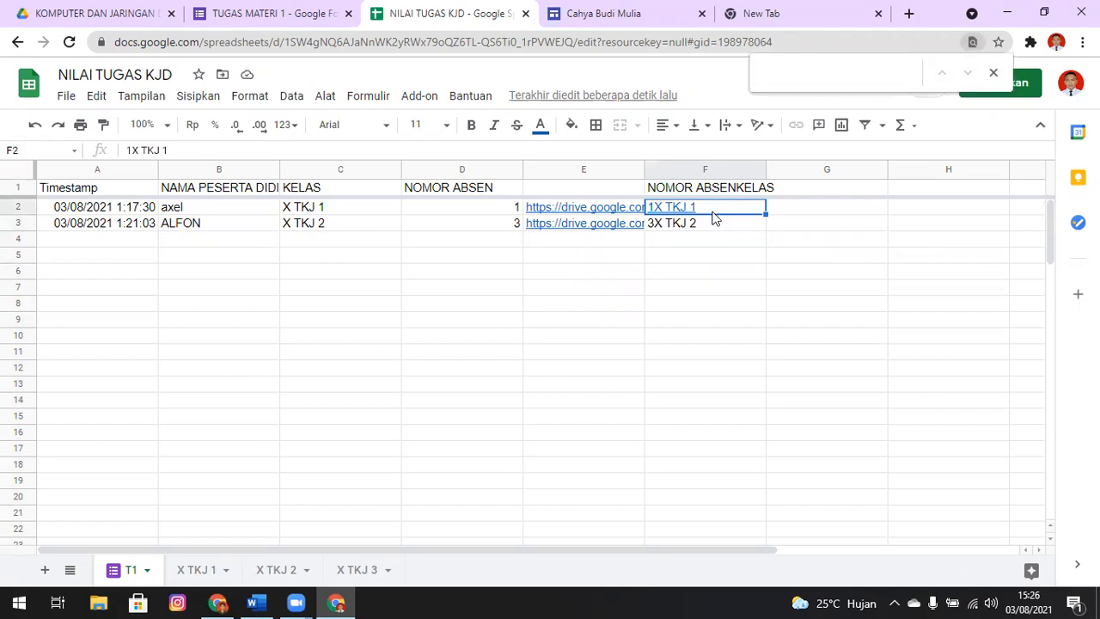
{"action": "left_click", "coordinate": [713, 288]}
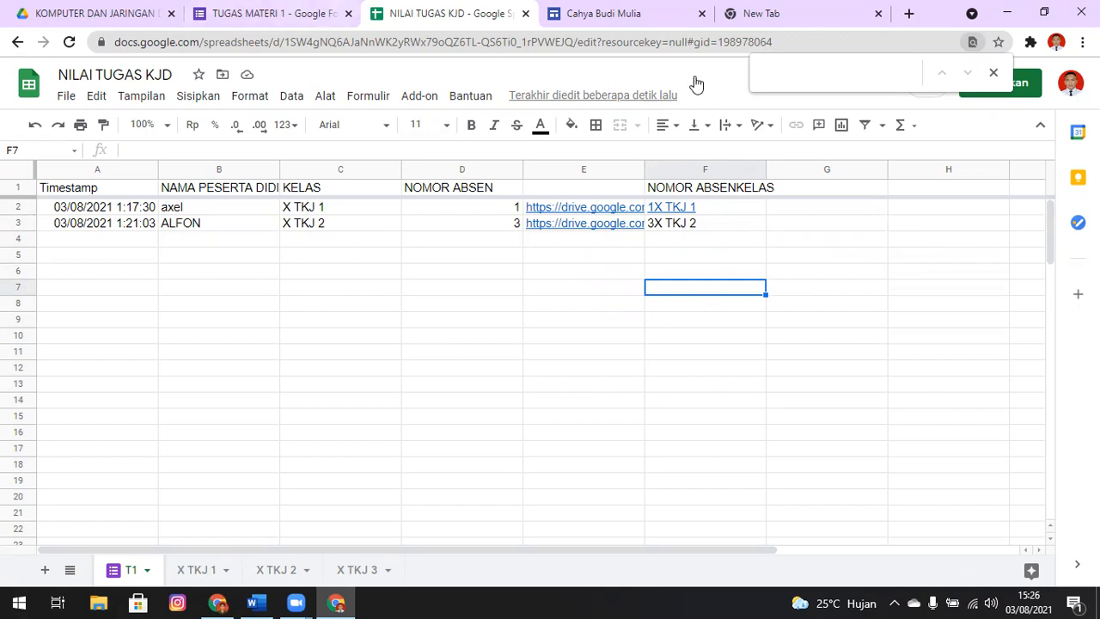
Open the respondent view of the TUGAS MATERI 1 form and advance to the IDENTITAS SISWA section
{"action": "key", "text": "ctrl+shift+Tab"}
{"action": "left_click", "coordinate": [859, 82]}
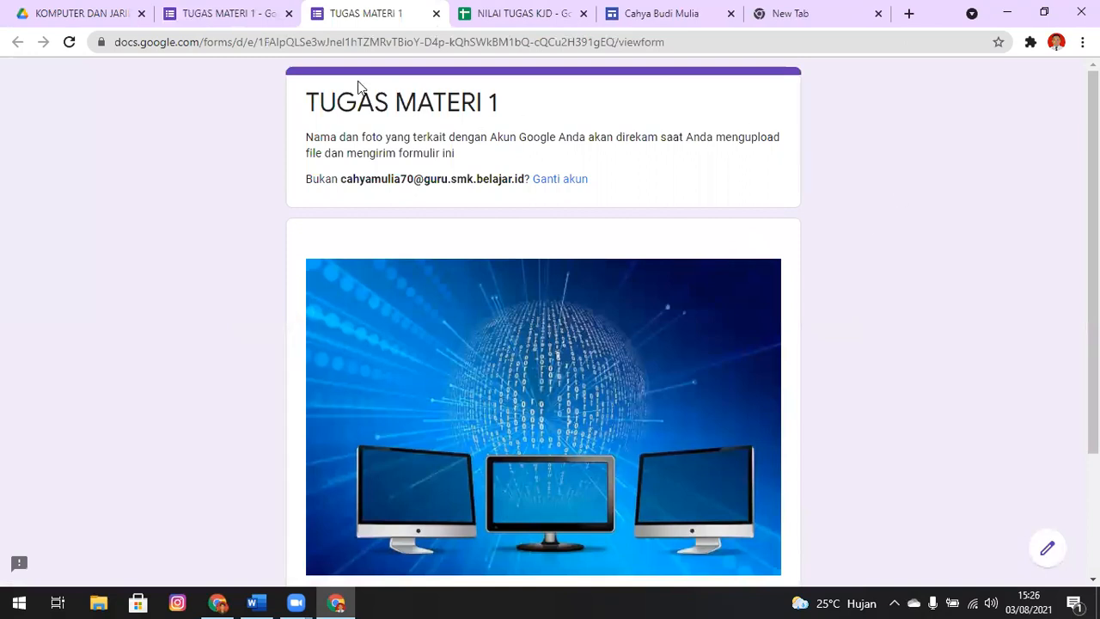
{"action": "scroll", "coordinate": [761, 339], "scroll_direction": "down", "scroll_amount": 3}
{"action": "left_click", "coordinate": [351, 465]}
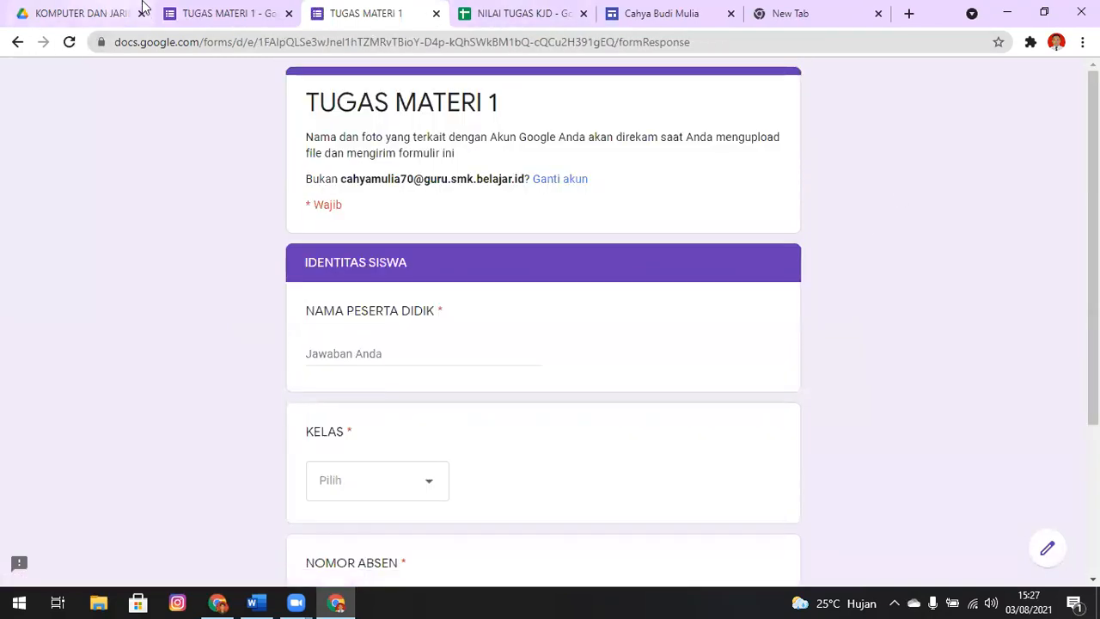
Look up a student in the X TKJ 3 sheet and enter the student's name under NAMA PESERTA DIDIK in the form
{"action": "key", "text": "ctrl+Tab"}
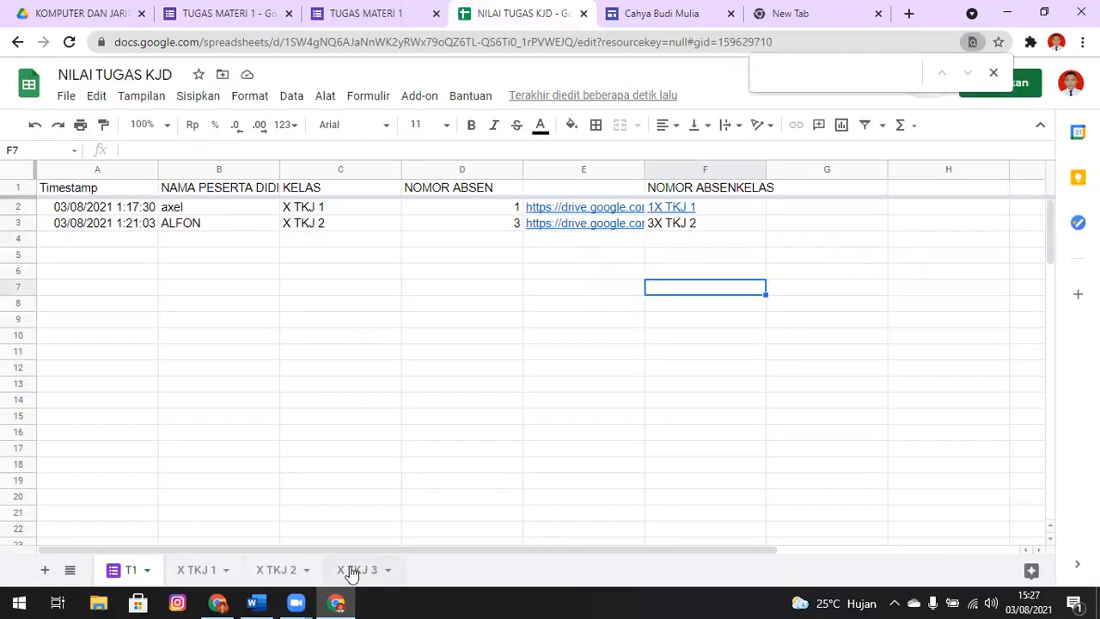
{"action": "left_click", "coordinate": [354, 570]}
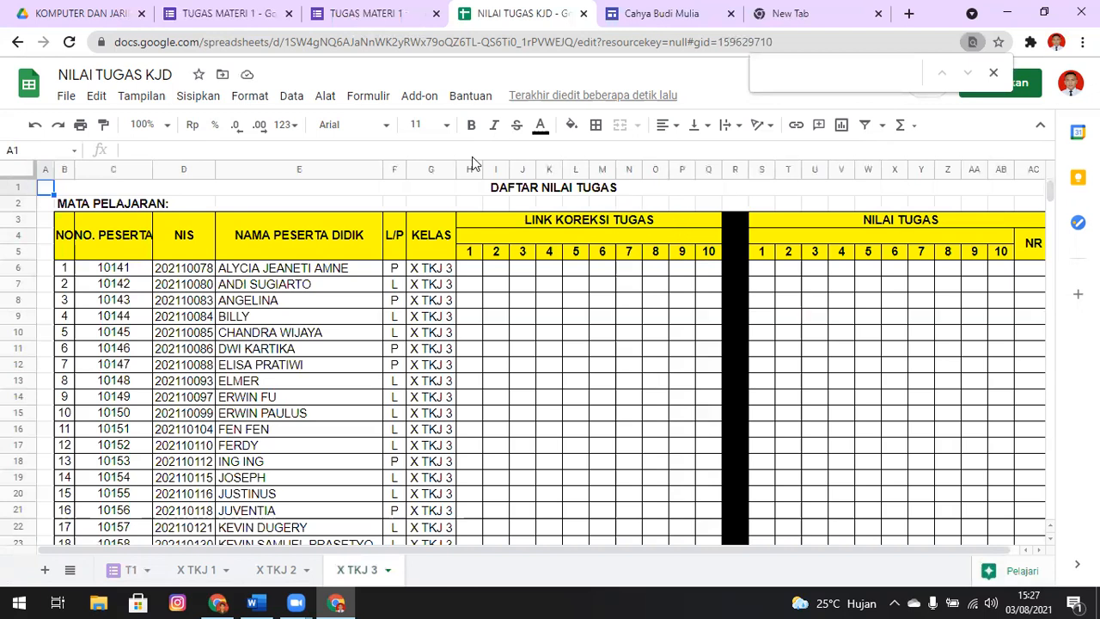
{"action": "key", "text": "ctrl+shift+Tab"}
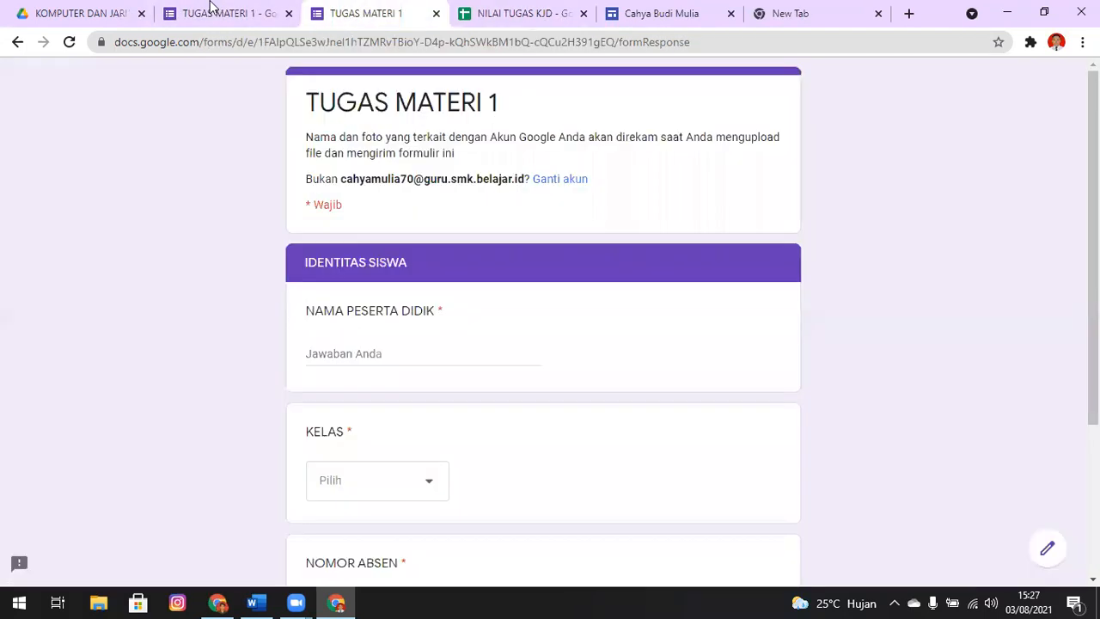
{"action": "left_click", "coordinate": [409, 353]}
{"action": "type", "text": "Bl"}
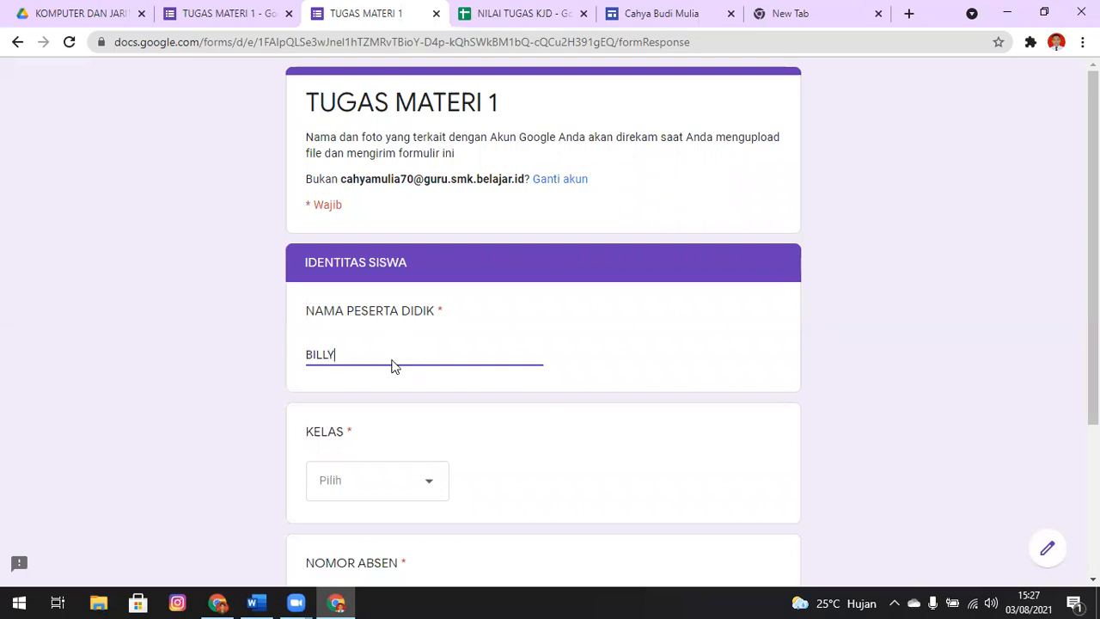
Set KELAS to X TKJ 3 and NOMOR ABSEN to 4, and advance to the Unggah Tugas section
{"action": "left_click", "coordinate": [413, 471]}
{"action": "left_click", "coordinate": [398, 535]}
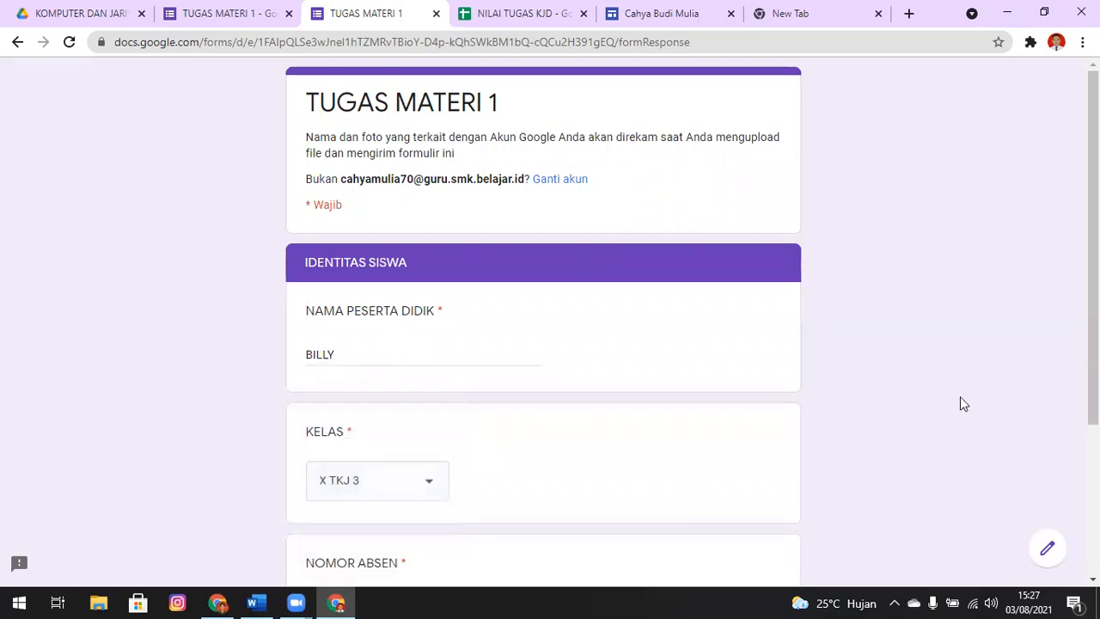
{"action": "scroll", "coordinate": [273, 270], "scroll_direction": "down", "scroll_amount": 3}
{"action": "left_click", "coordinate": [381, 388]}
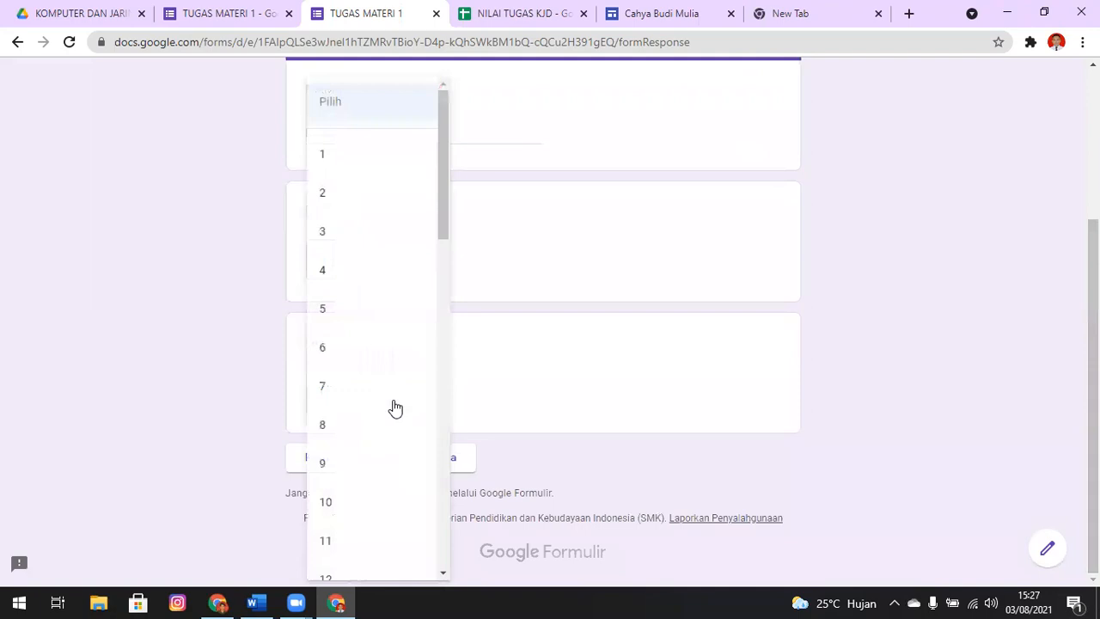
{"action": "left_click", "coordinate": [348, 268]}
{"action": "left_click", "coordinate": [449, 459]}
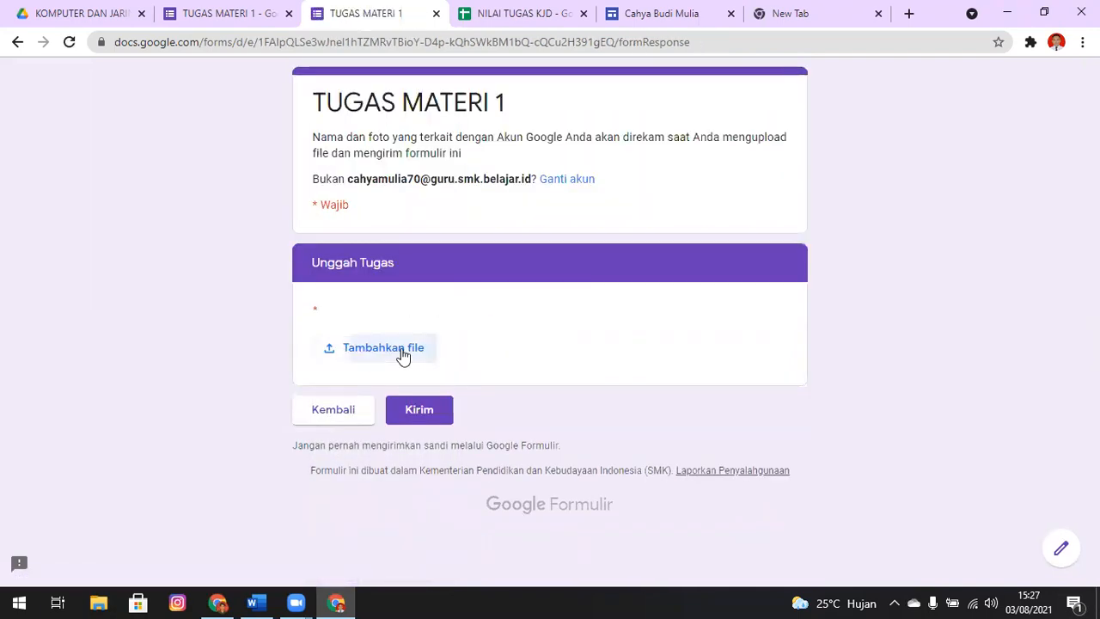
Upload WallpaperDog-17017616 from the Pictures folder as the assignment file and submit the form
{"action": "left_click", "coordinate": [397, 350]}
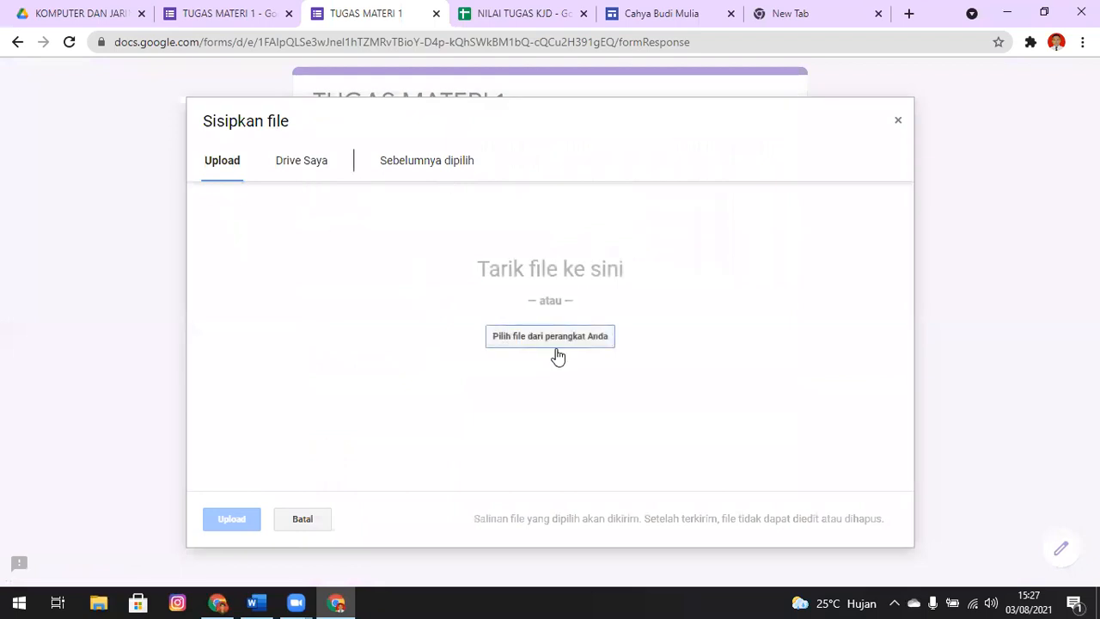
{"action": "left_click", "coordinate": [556, 346]}
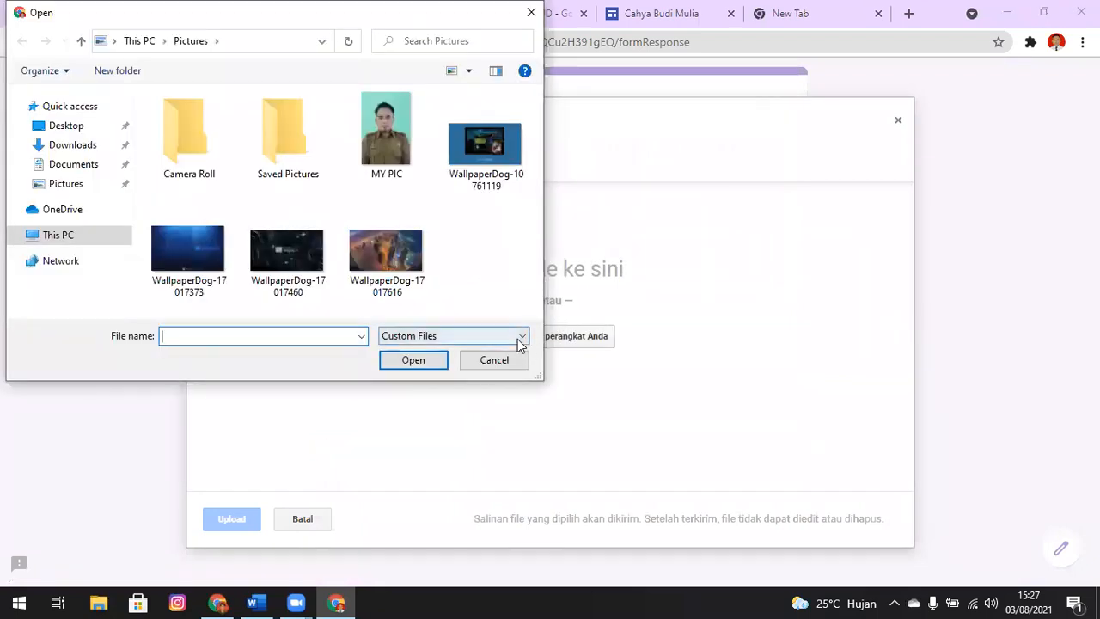
{"action": "left_click", "coordinate": [486, 170]}
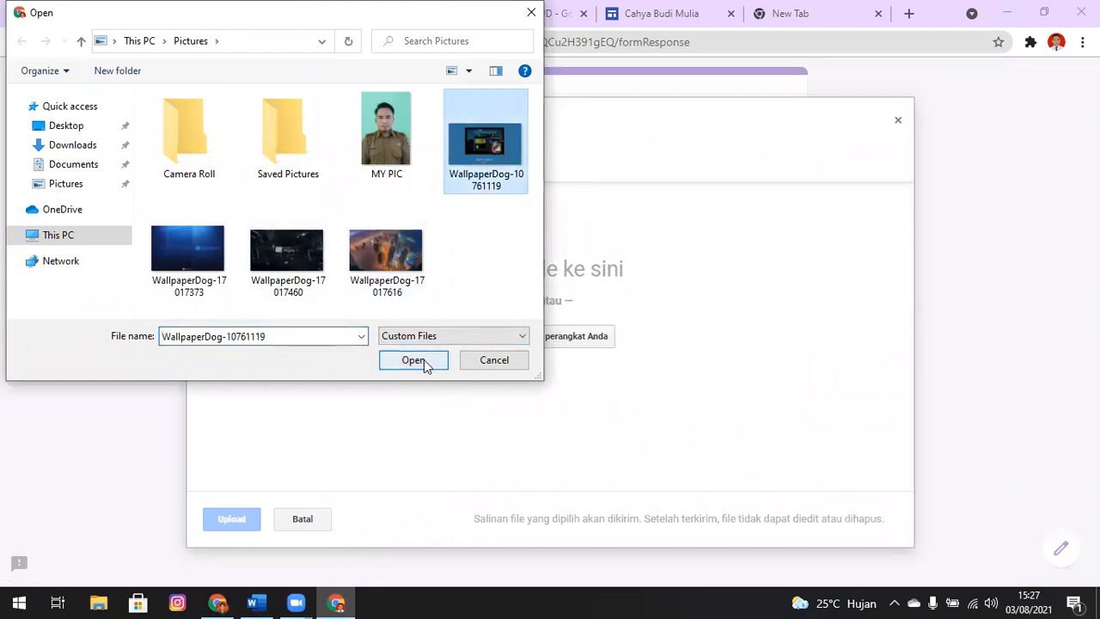
{"action": "left_click", "coordinate": [385, 273]}
{"action": "left_click", "coordinate": [426, 365]}
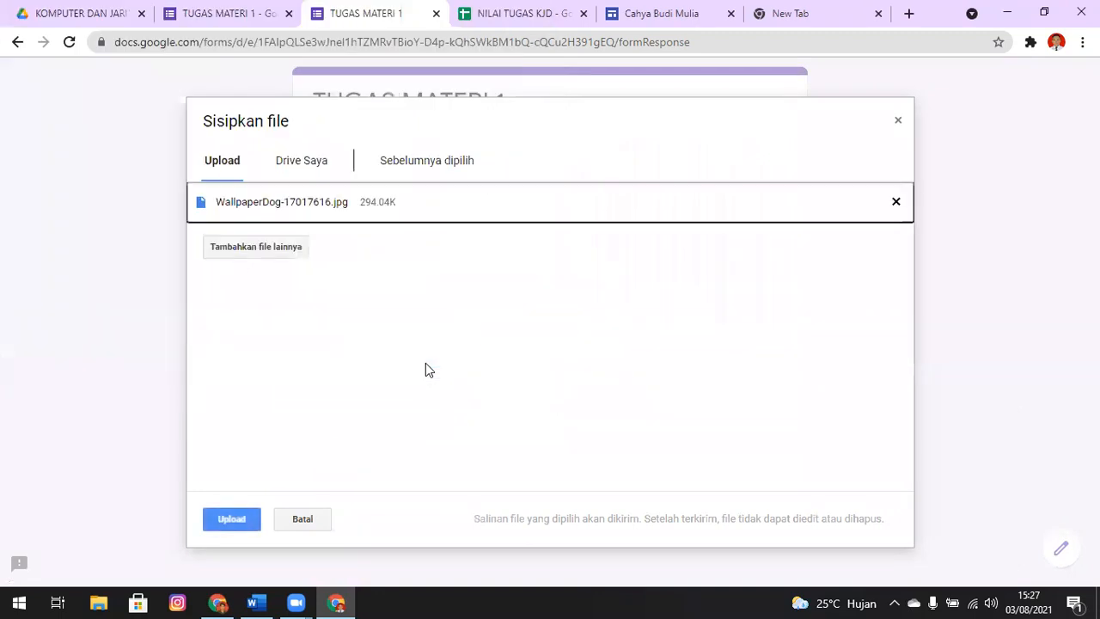
{"action": "left_click", "coordinate": [234, 520]}
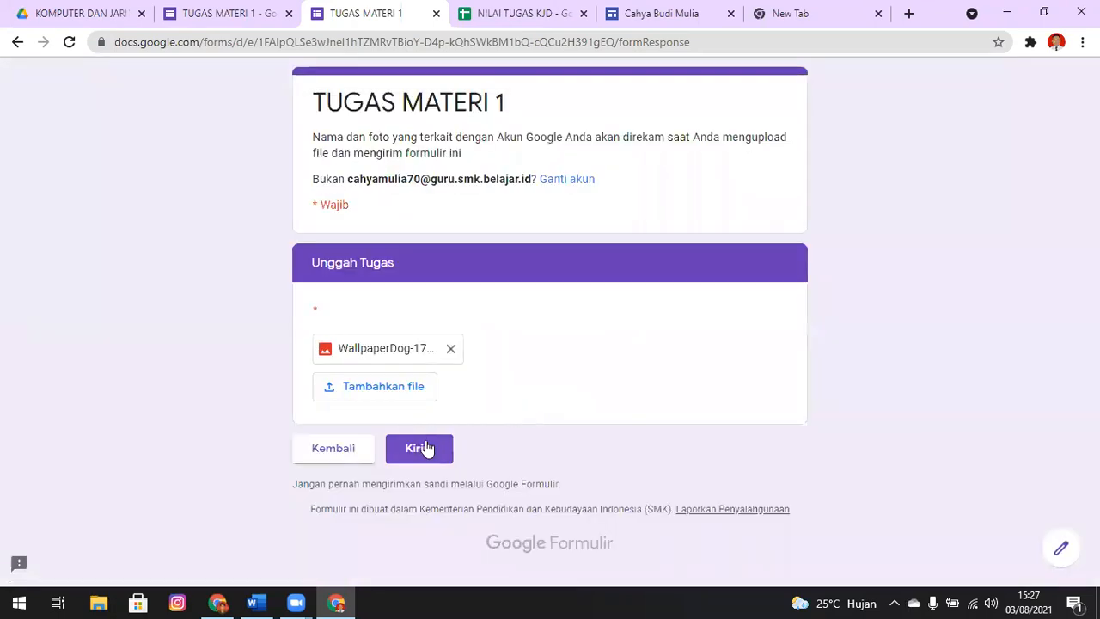
{"action": "left_click", "coordinate": [427, 448]}
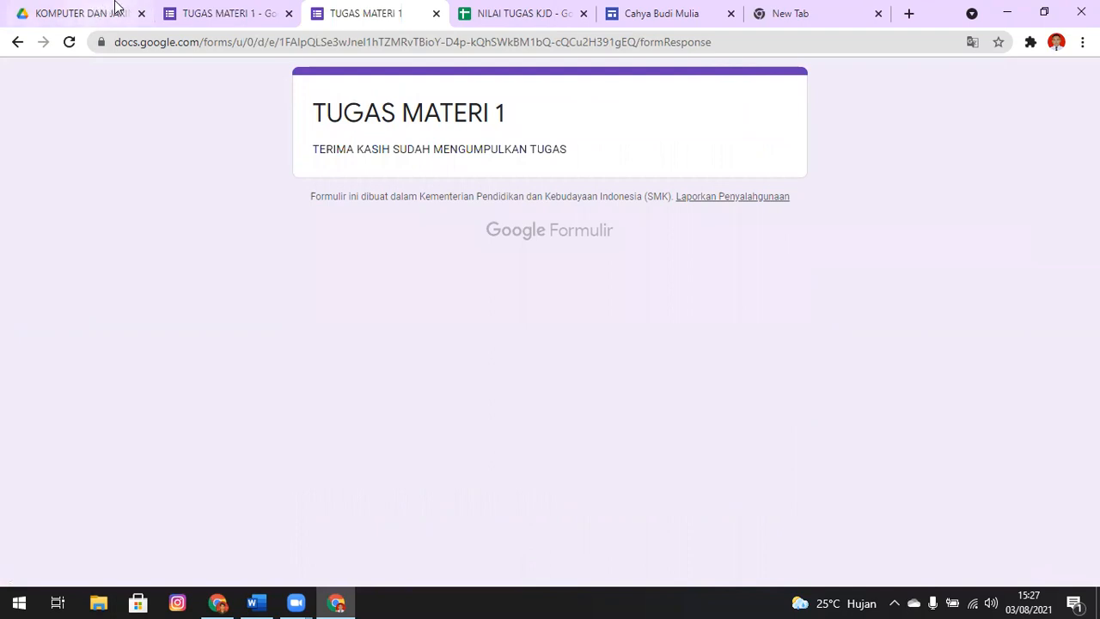
Check the new response and its combined attendance-and-class key in the T1 sheet of NILAI TUGAS KJD
{"action": "key", "text": "ctrl+Tab"}
{"action": "left_click", "coordinate": [140, 571]}
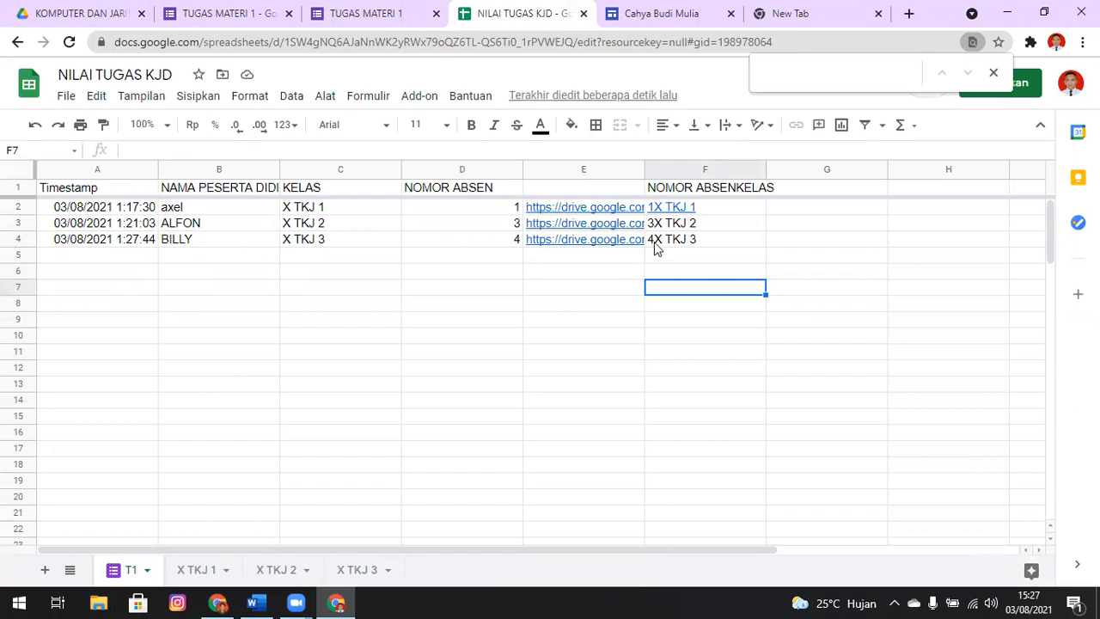
{"action": "left_click", "coordinate": [742, 213]}
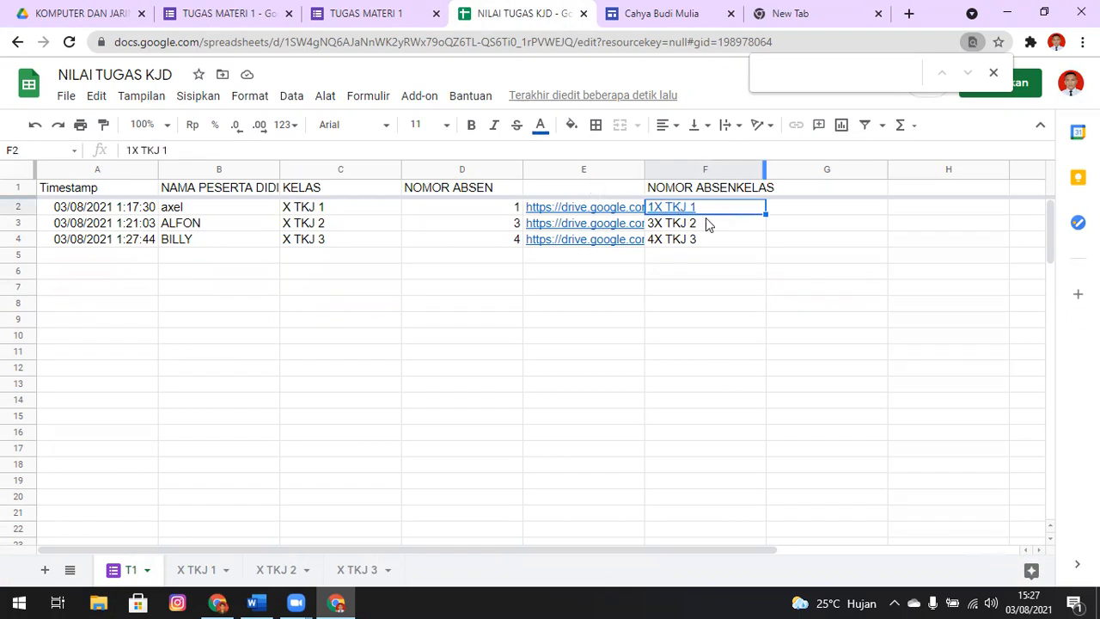
{"action": "right_click", "coordinate": [719, 216]}
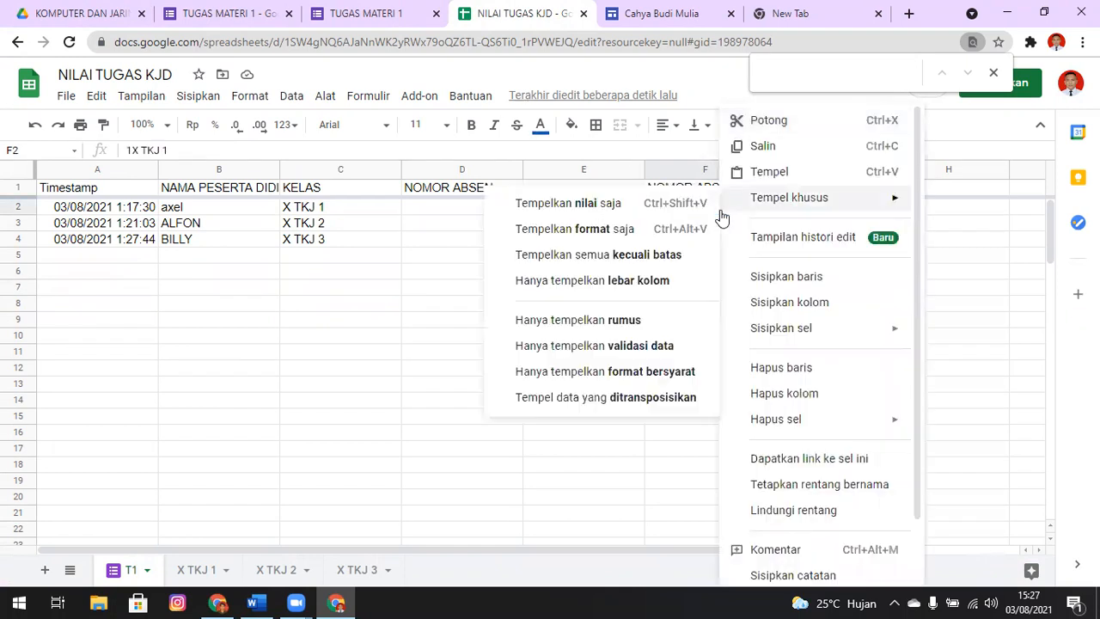
{"action": "left_click", "coordinate": [611, 481]}
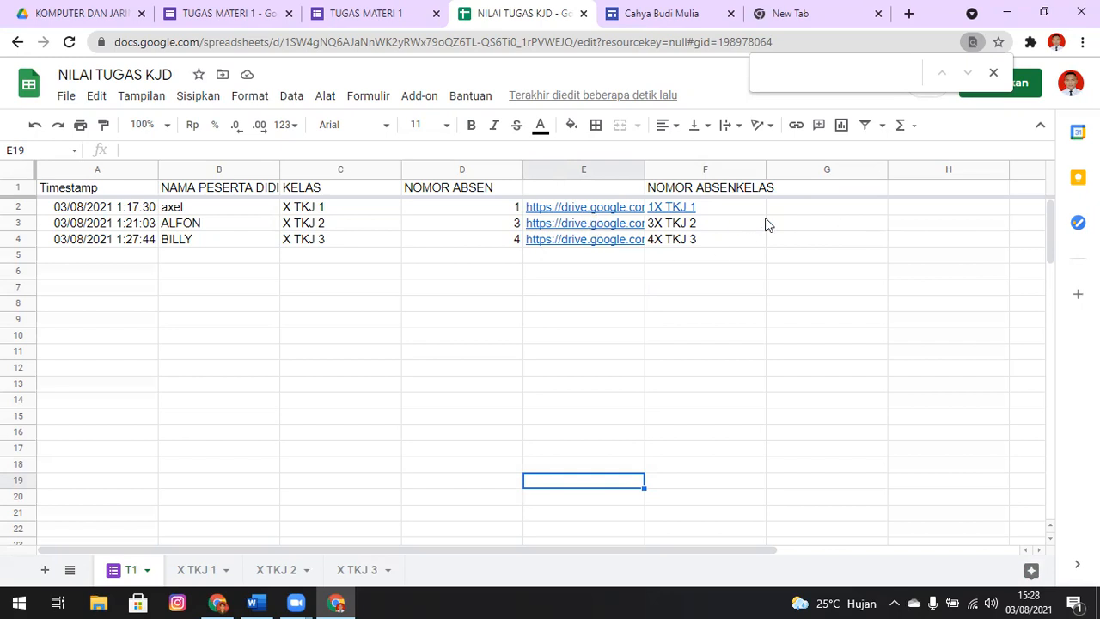
Enter an ARRAYFORMULA over E:E in cell G1 to repeat the uploaded file links beside the key column
{"action": "left_click", "coordinate": [830, 191]}
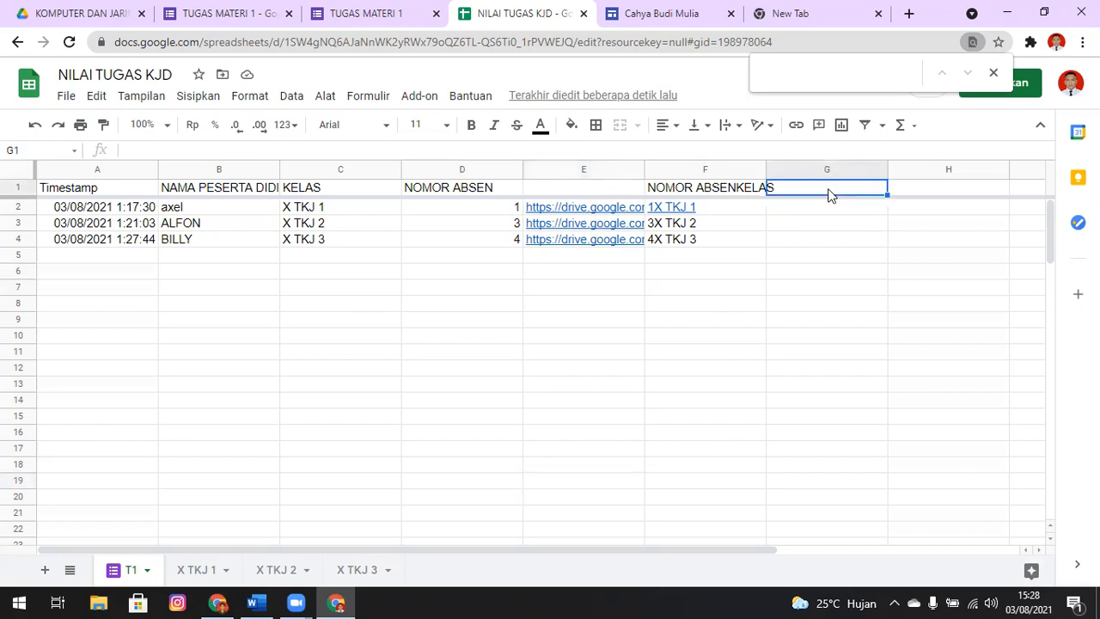
{"action": "type", "text": "="}
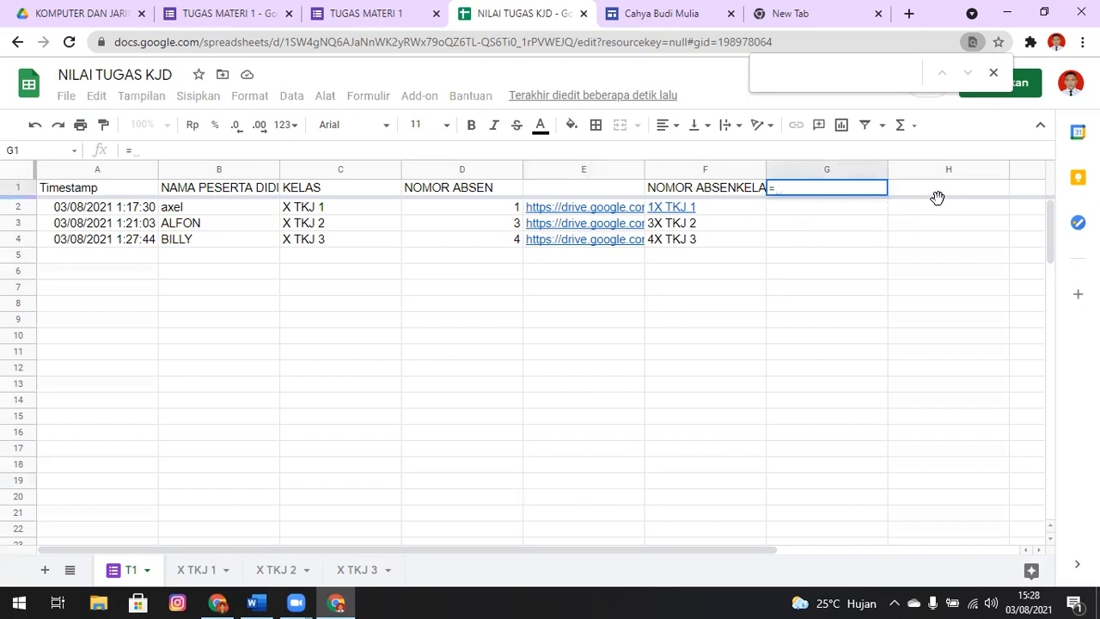
{"action": "type", "text": "ARR"}
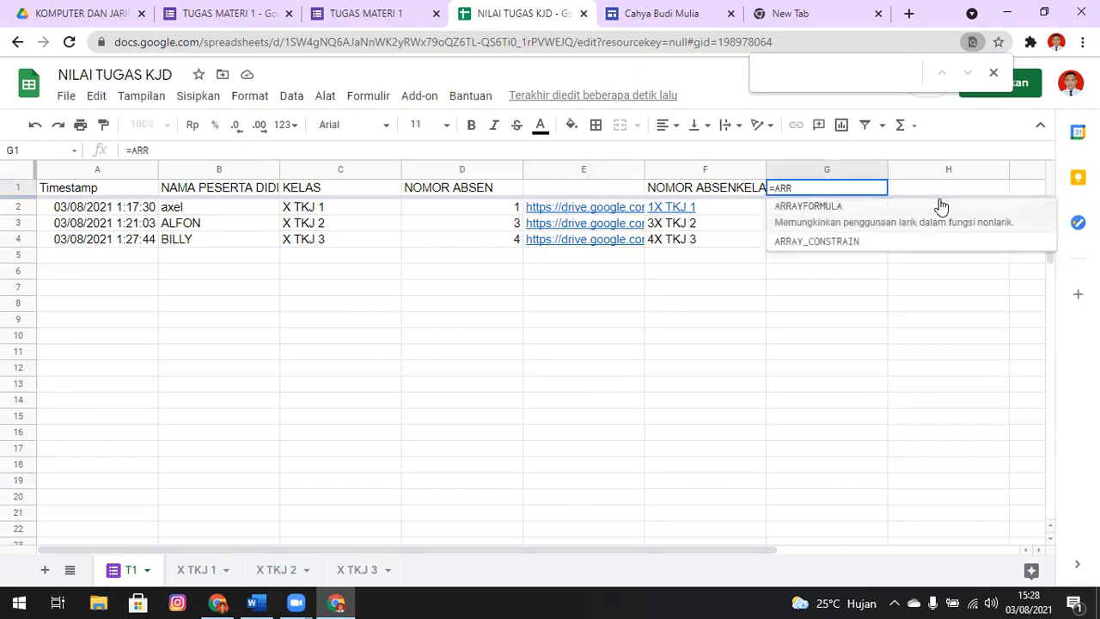
{"action": "left_click", "coordinate": [940, 207]}
{"action": "left_click", "coordinate": [605, 169]}
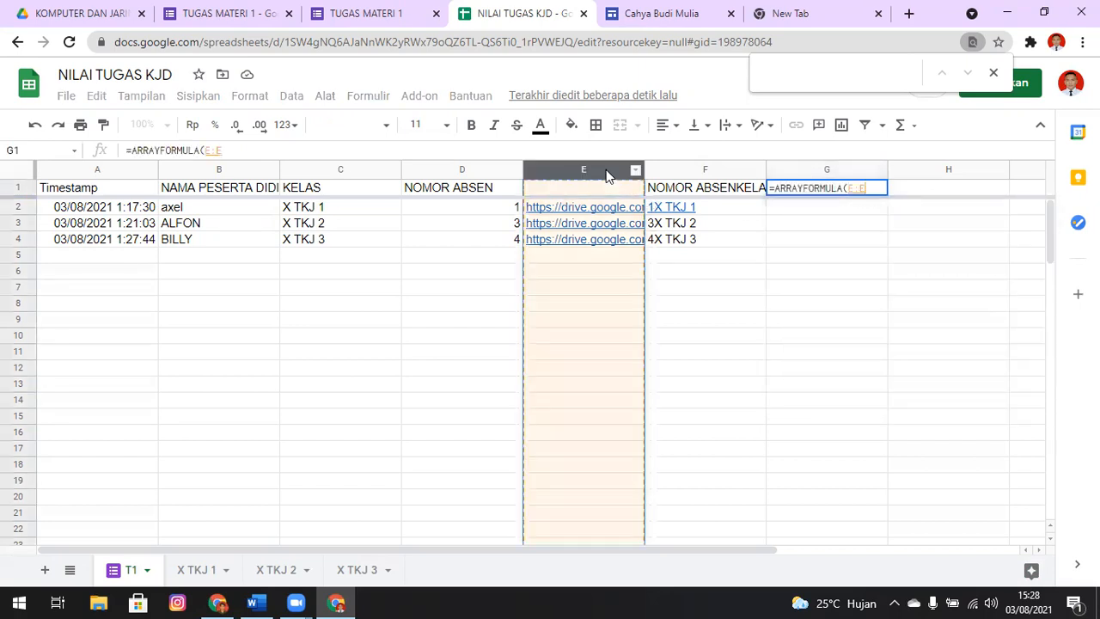
{"action": "key", "text": "Return"}
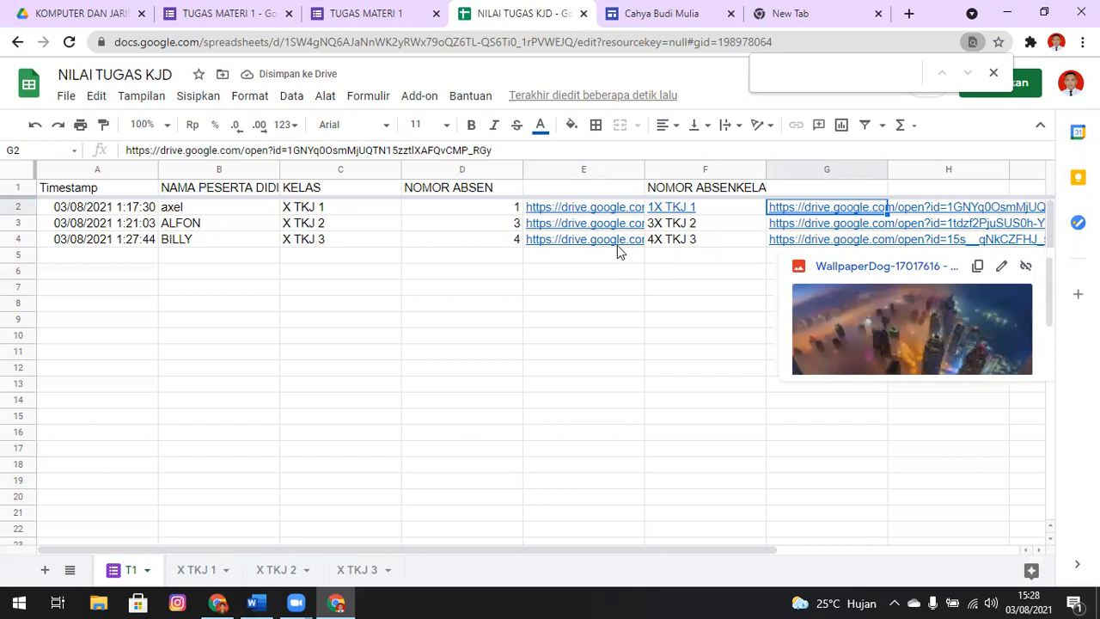
Compare the row 4 file links in columns E and G, open the linked file from G4 and return to the sheet
{"action": "mouse_move", "coordinate": [615, 249]}
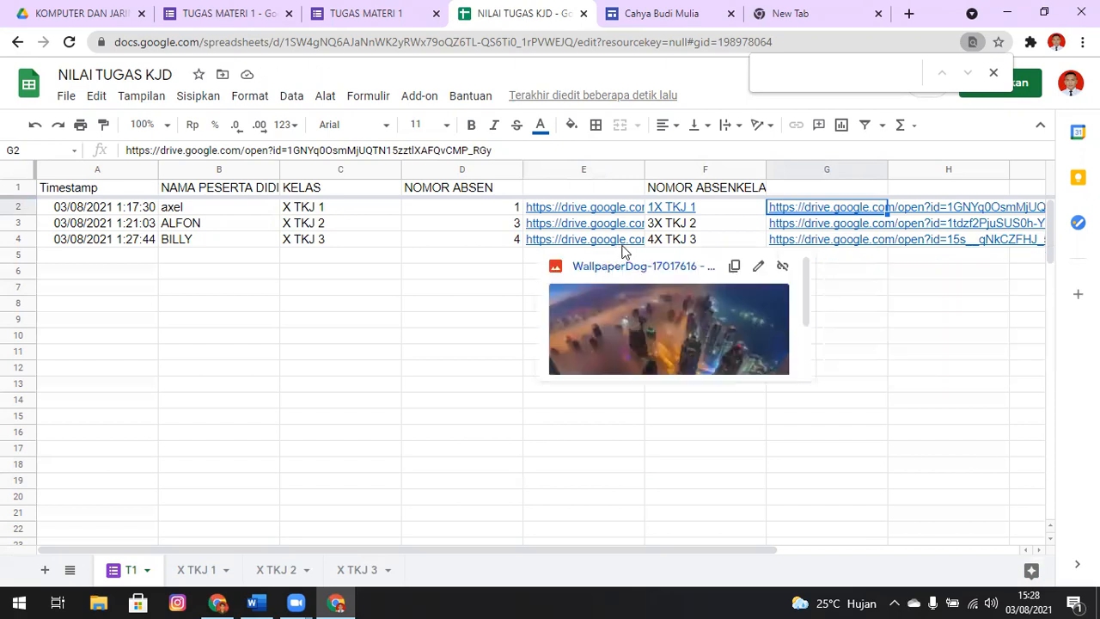
{"action": "left_click", "coordinate": [859, 248]}
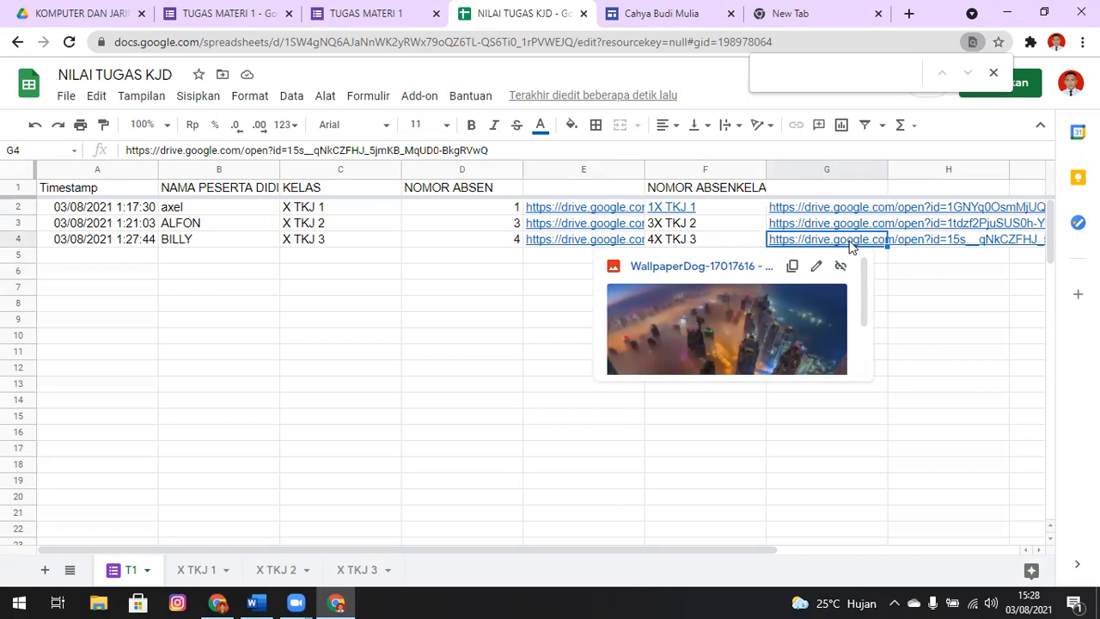
{"action": "left_click", "coordinate": [725, 268]}
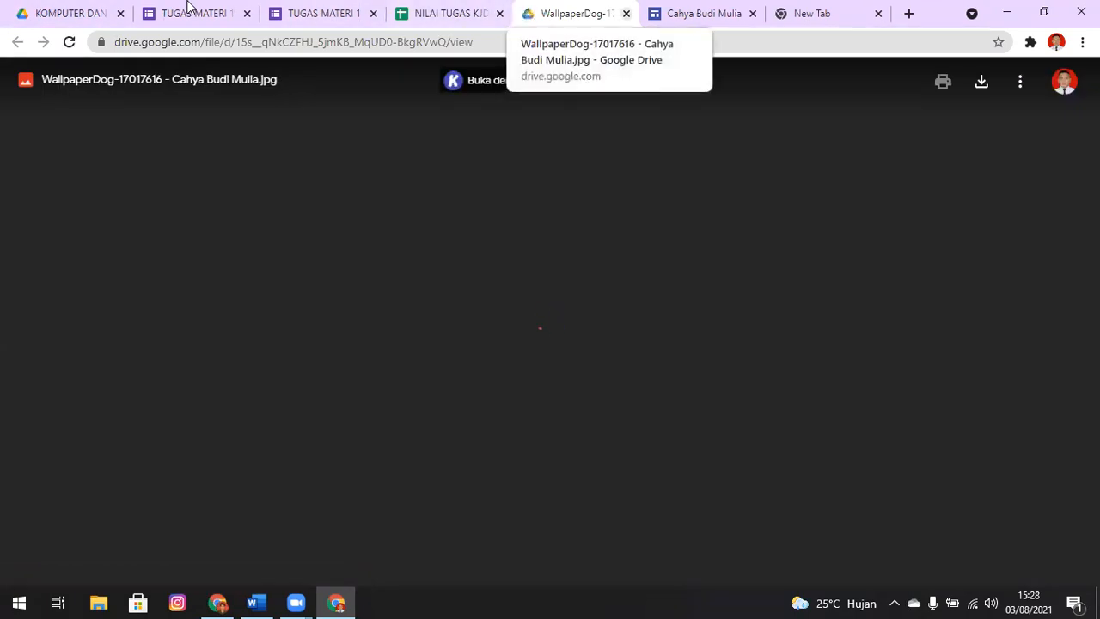
{"action": "key", "text": "ctrl+w"}
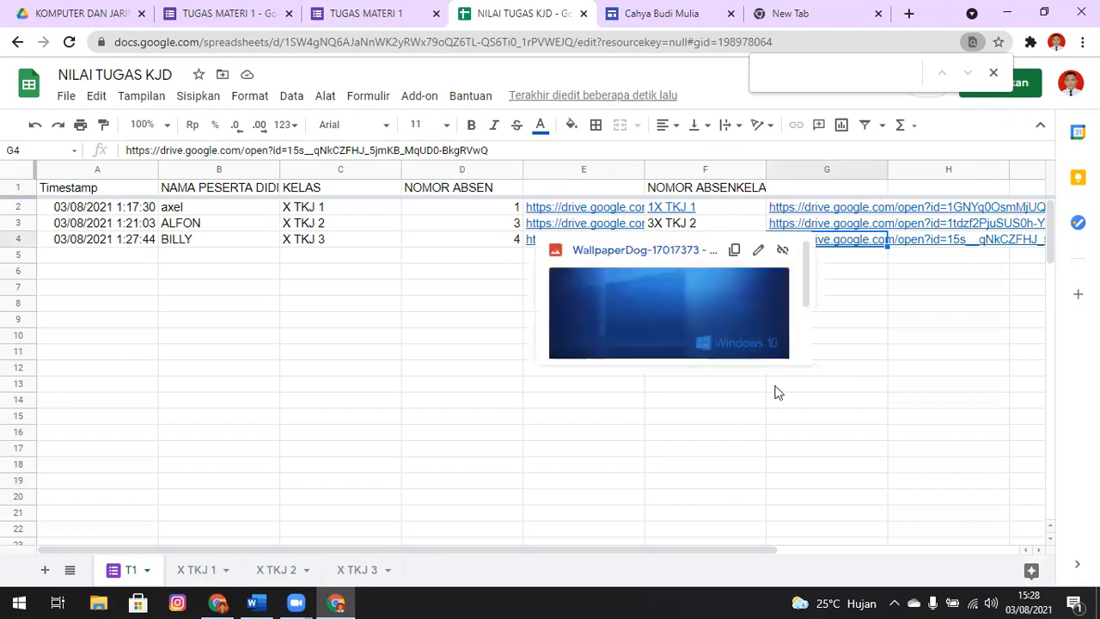
{"action": "left_click", "coordinate": [878, 404]}
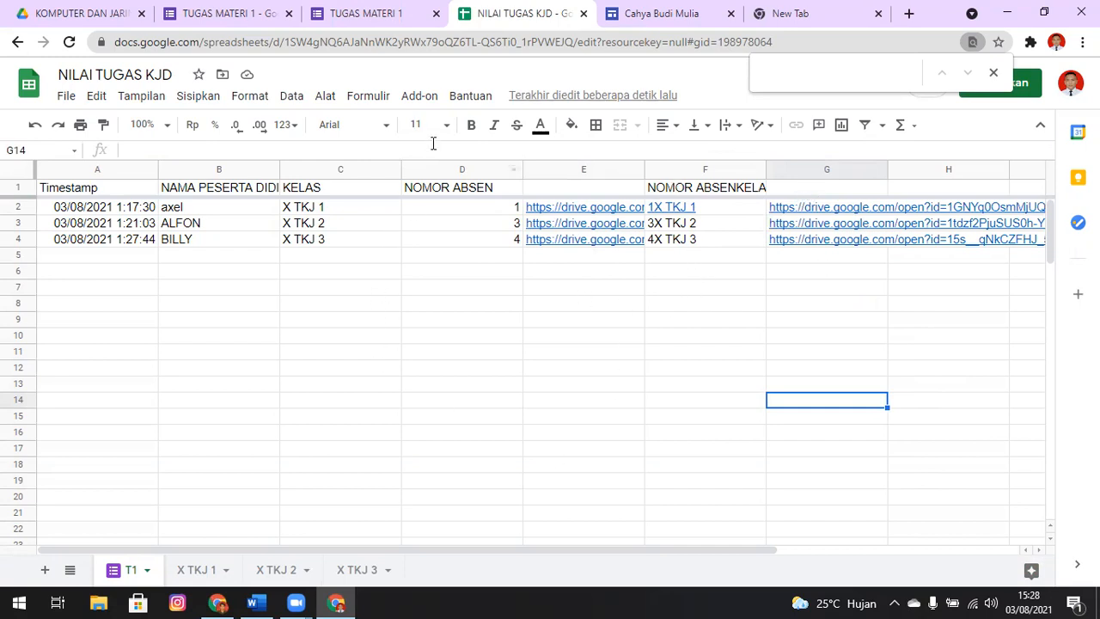
Copy the RUMUS NGAMBIL NILAI formula from the Word document into cell H6 of the X TKJ 1 sheet
{"action": "left_click", "coordinate": [197, 571]}
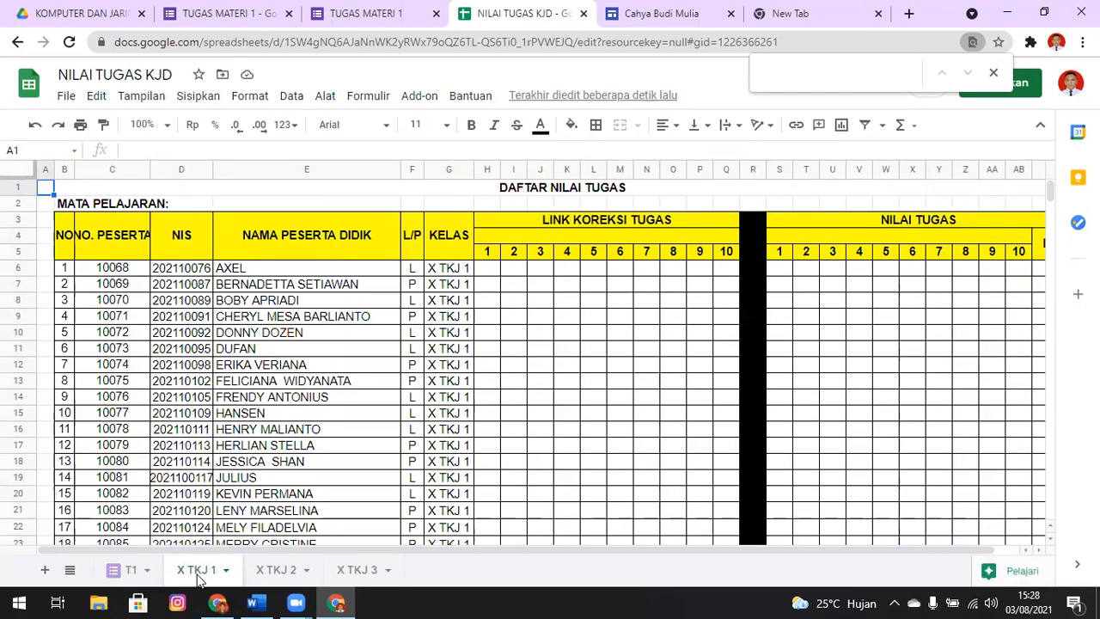
{"action": "left_click", "coordinate": [490, 269]}
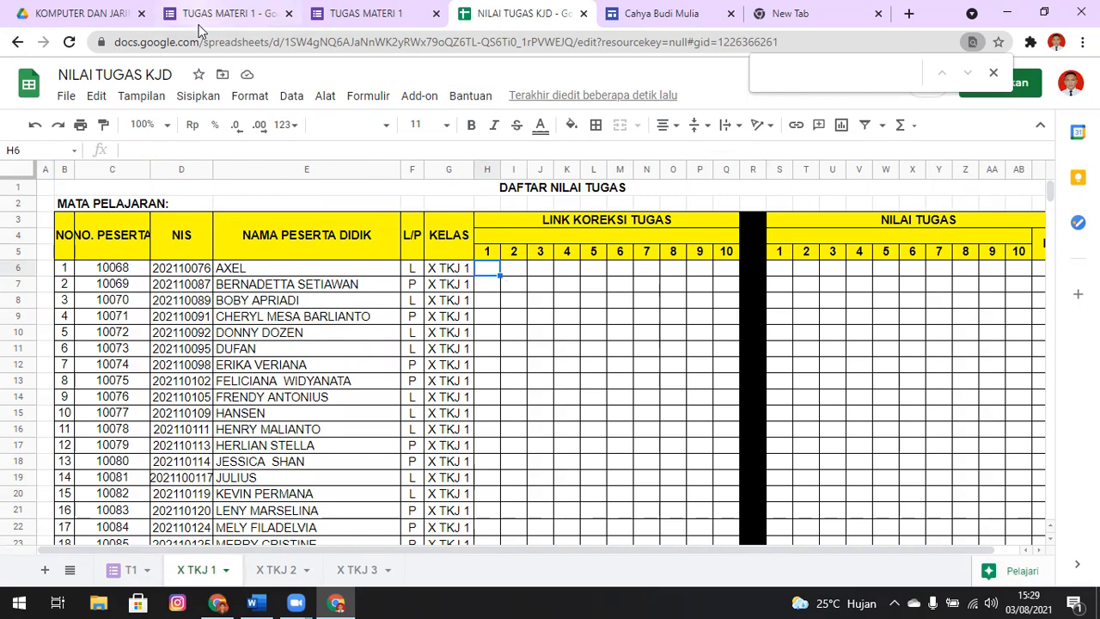
{"action": "key", "text": "alt+Tab"}
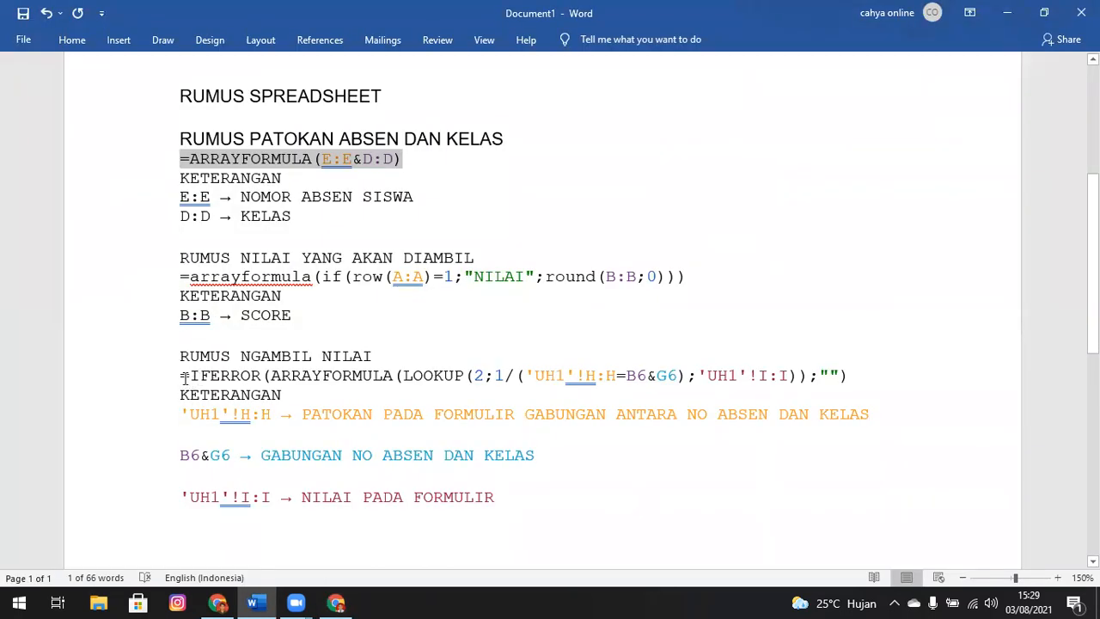
{"action": "left_click_drag", "start_coordinate": [182, 376], "coordinate": [835, 376]}
{"action": "left_click_drag", "start_coordinate": [844, 375], "coordinate": [848, 375]}
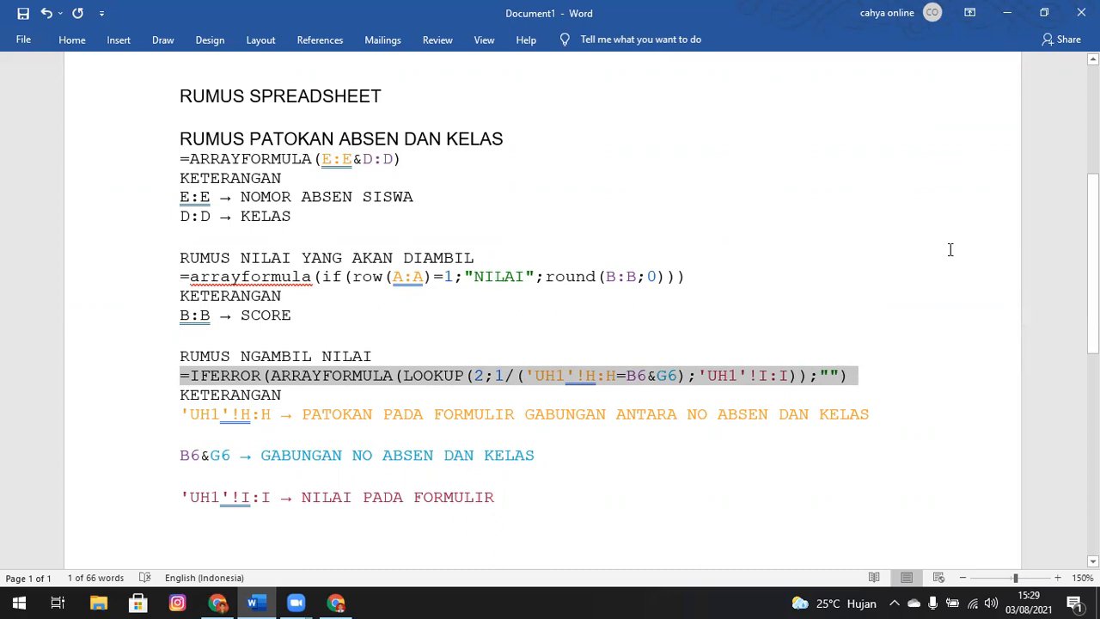
{"action": "key", "text": "shift+Left"}
{"action": "key", "text": "ctrl+c"}
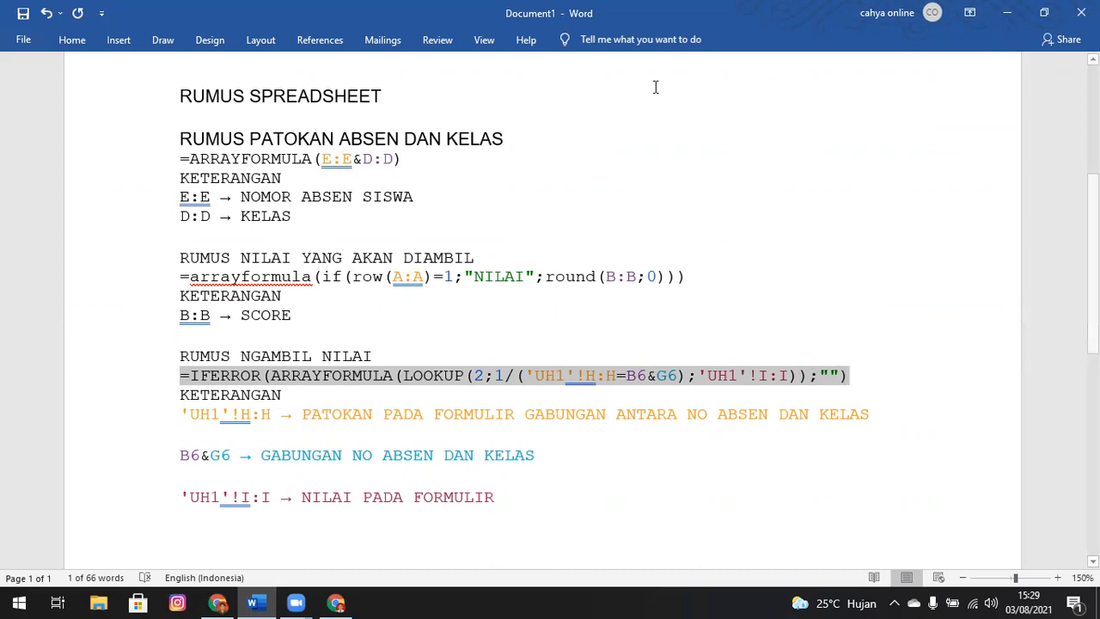
{"action": "key", "text": "alt+Tab"}
{"action": "key", "text": "ctrl+v"}
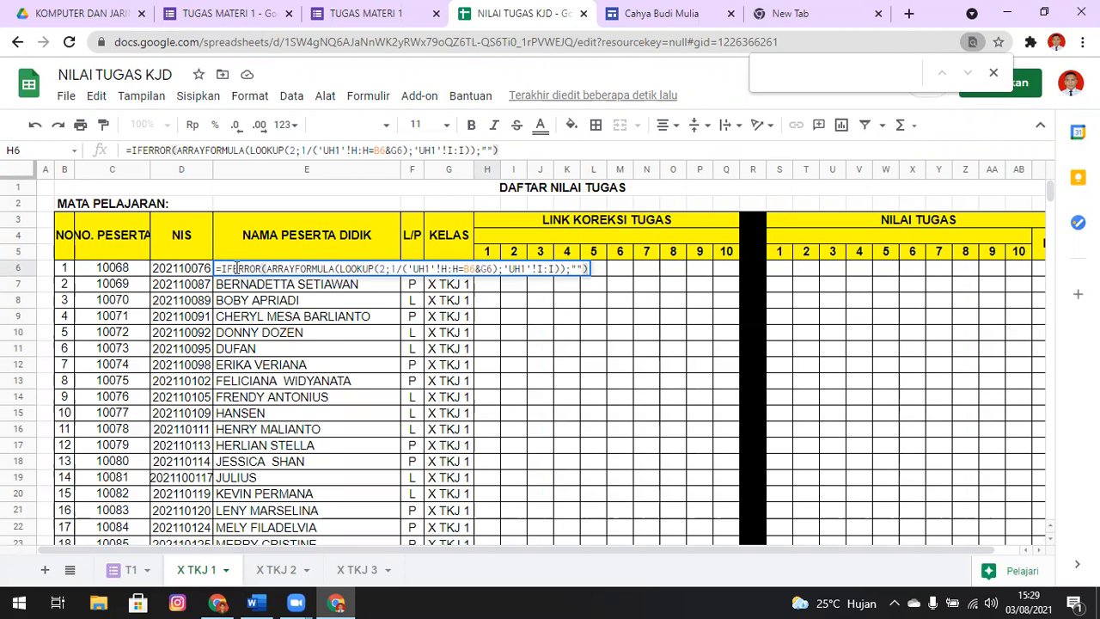
{"action": "key", "text": "Return"}
Examine the formula in H6 and its 'UH1'!H:H and 'UH1'!I:I references against the explanation in the Word document
{"action": "left_click", "coordinate": [491, 271]}
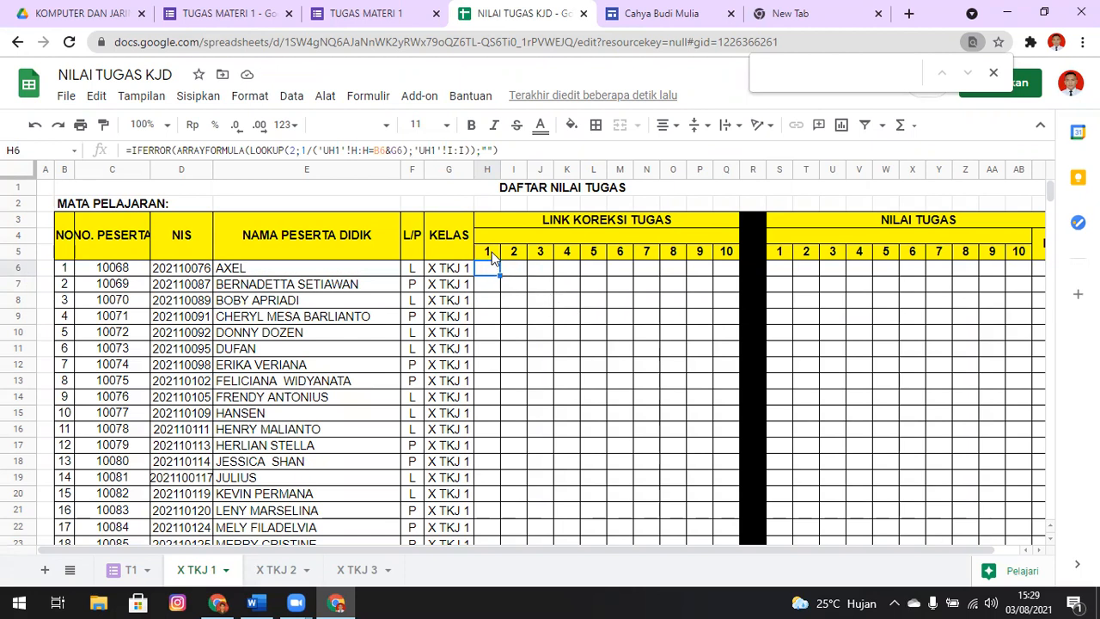
{"action": "key", "text": "F2"}
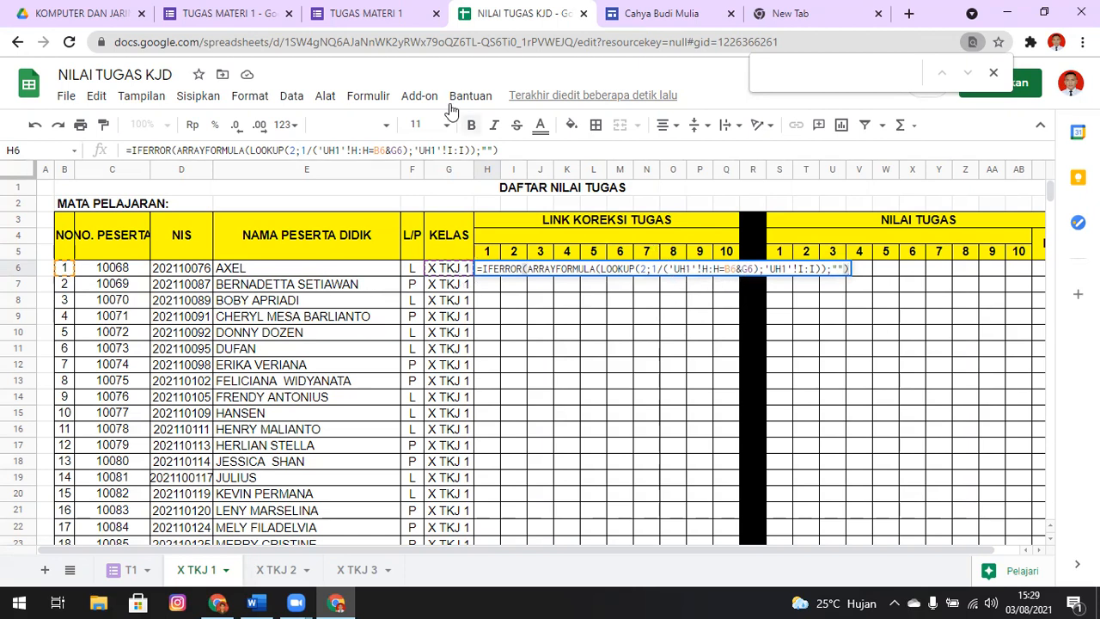
{"action": "key", "text": "alt+Tab"}
{"action": "left_click", "coordinate": [597, 473]}
{"action": "left_click_drag", "start_coordinate": [524, 375], "coordinate": [618, 377]}
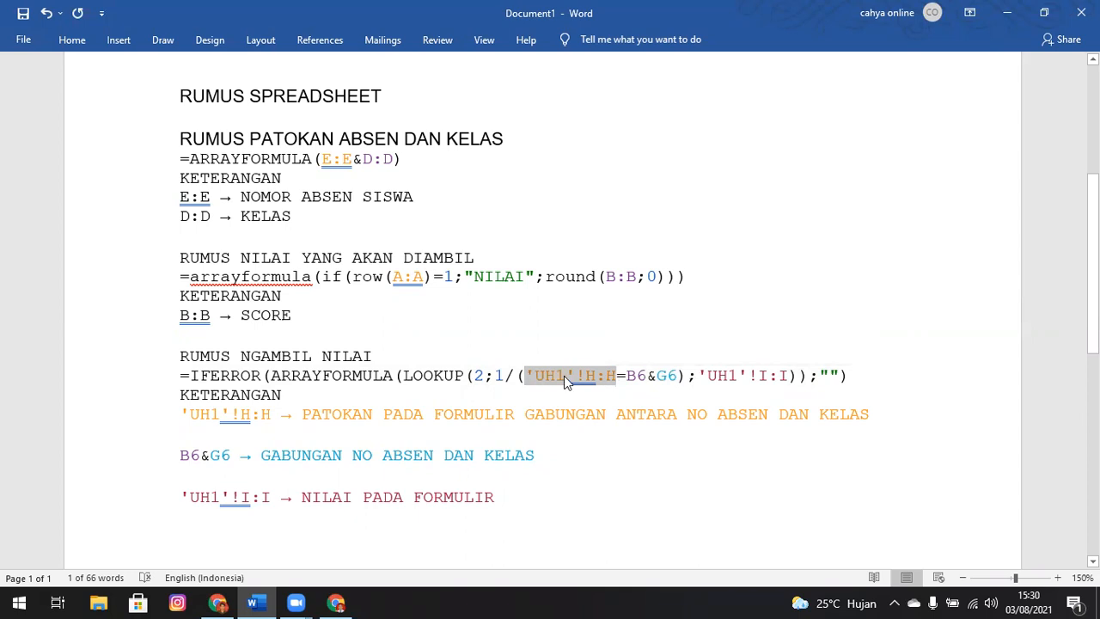
{"action": "left_click_drag", "start_coordinate": [698, 375], "coordinate": [791, 378]}
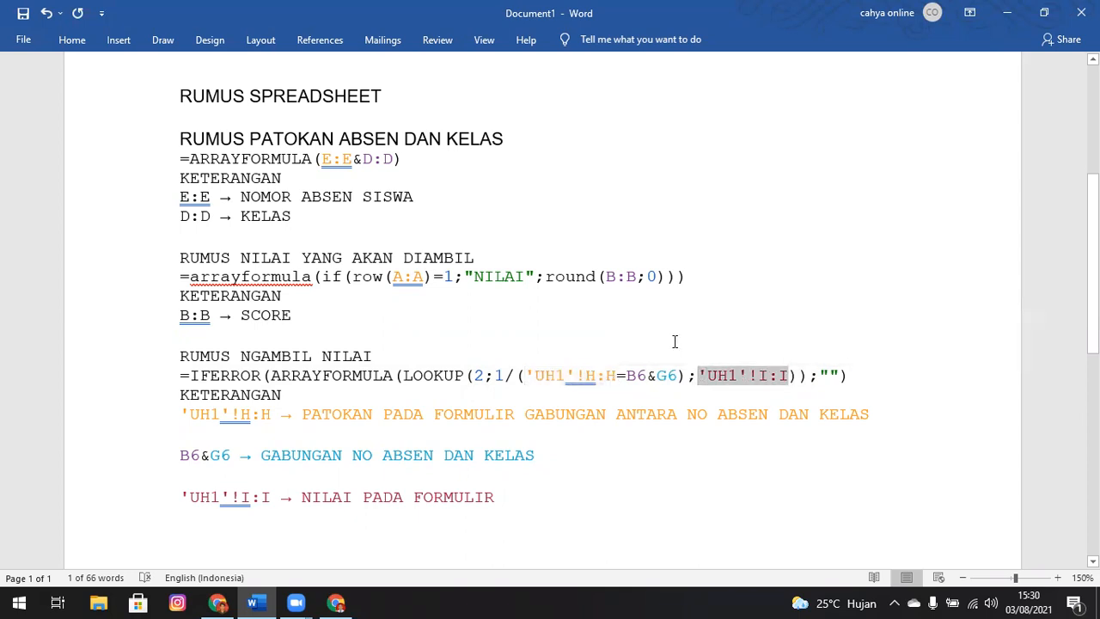
{"action": "key", "text": "alt+Tab"}
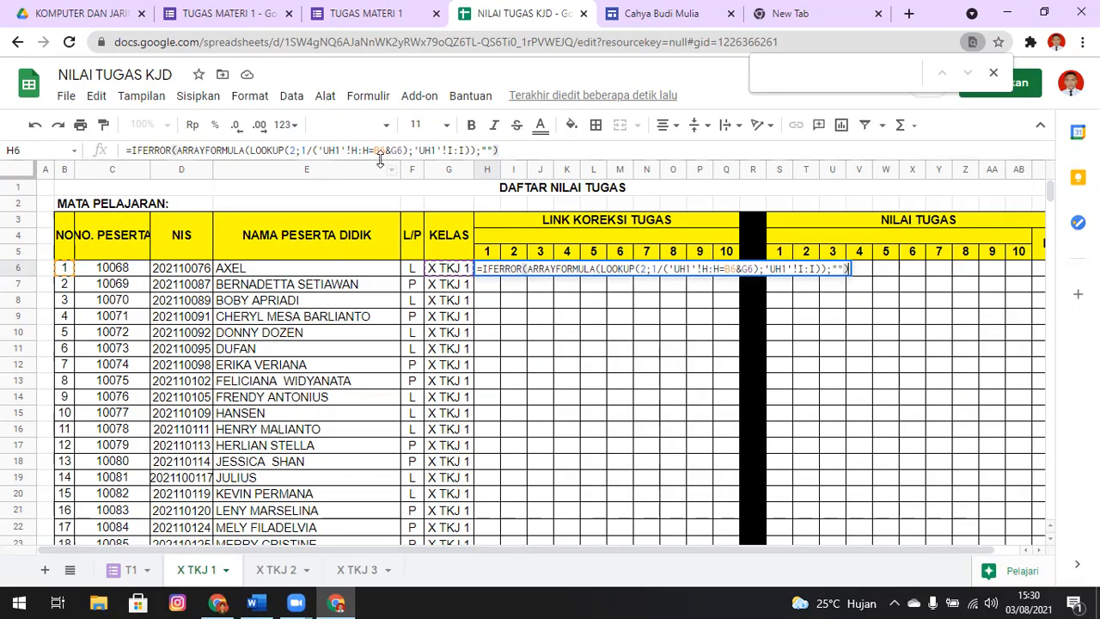
{"action": "left_click_drag", "start_coordinate": [515, 317], "coordinate": [500, 305]}
{"action": "left_click", "coordinate": [488, 270]}
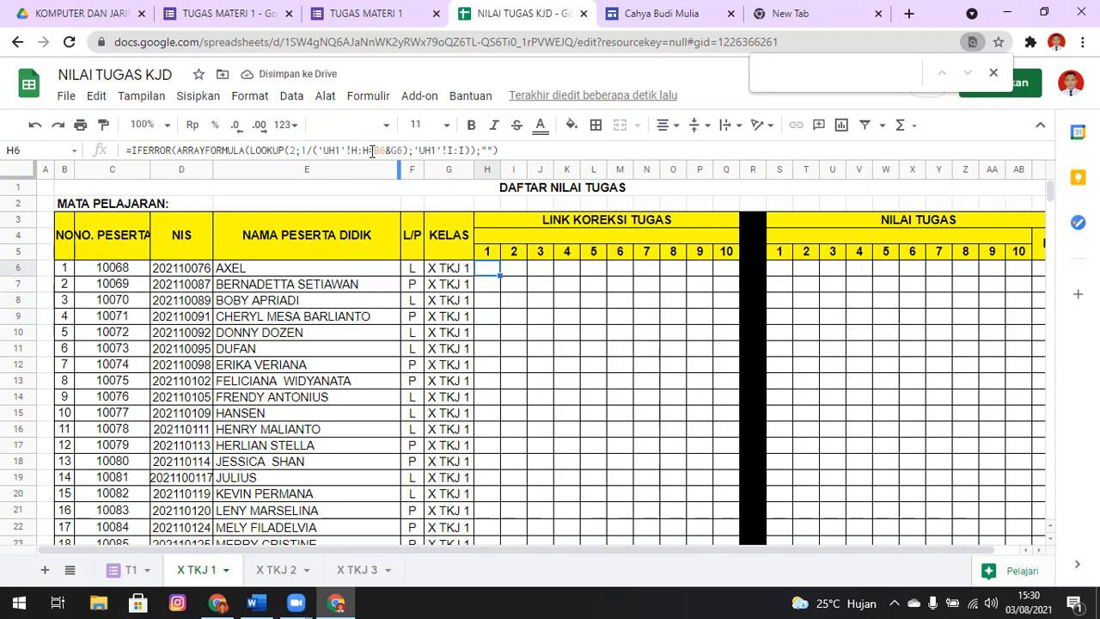
Replace the 'UH1'!H:H reference in the H6 lookup formula with column F of the T1 sheet
{"action": "left_click", "coordinate": [370, 149]}
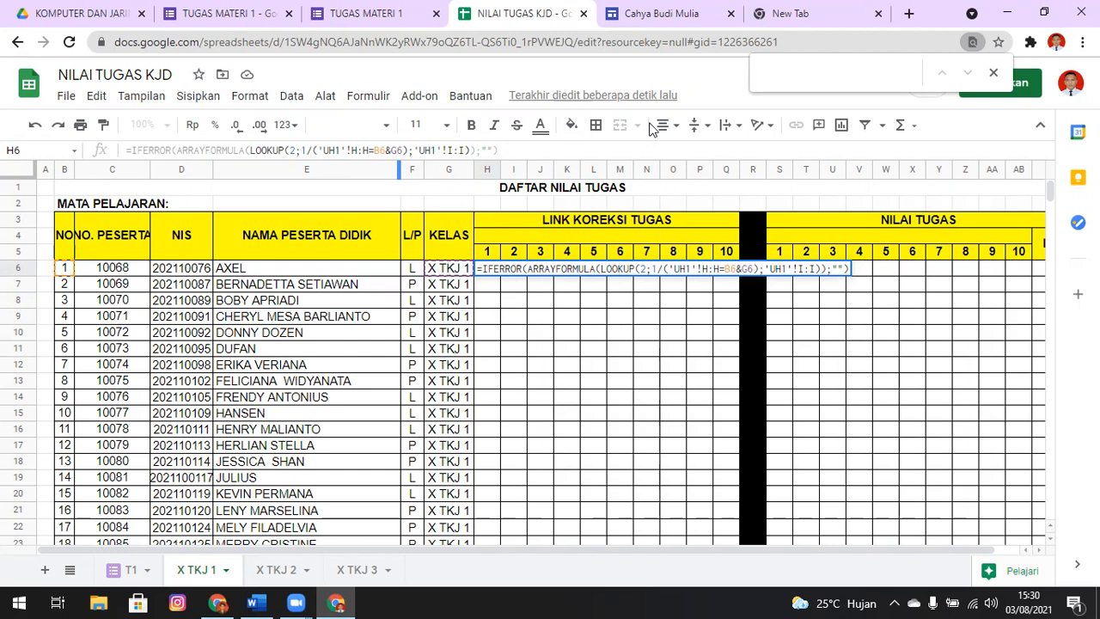
{"action": "key", "text": "BackSpace"}
{"action": "key", "text": "BackSpace"}
{"action": "key", "text": "BackSpace"}
{"action": "key", "text": "BackSpace"}
{"action": "key", "text": "BackSpace"}
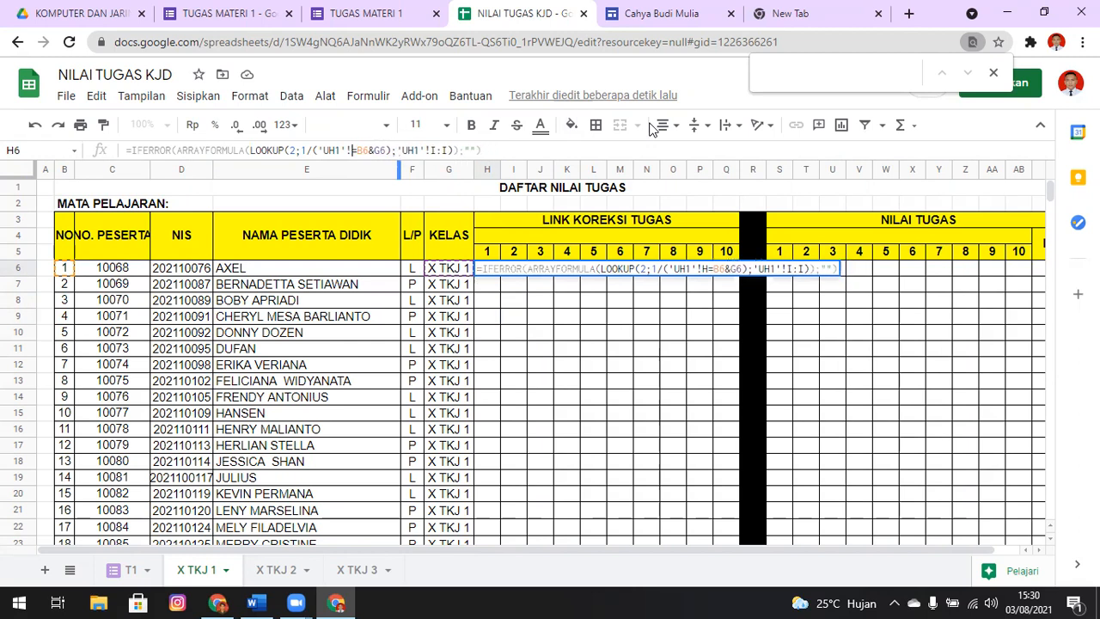
{"action": "key", "text": "BackSpace"}
{"action": "key", "text": "BackSpace"}
{"action": "key", "text": "BackSpace"}
{"action": "key", "text": "BackSpace"}
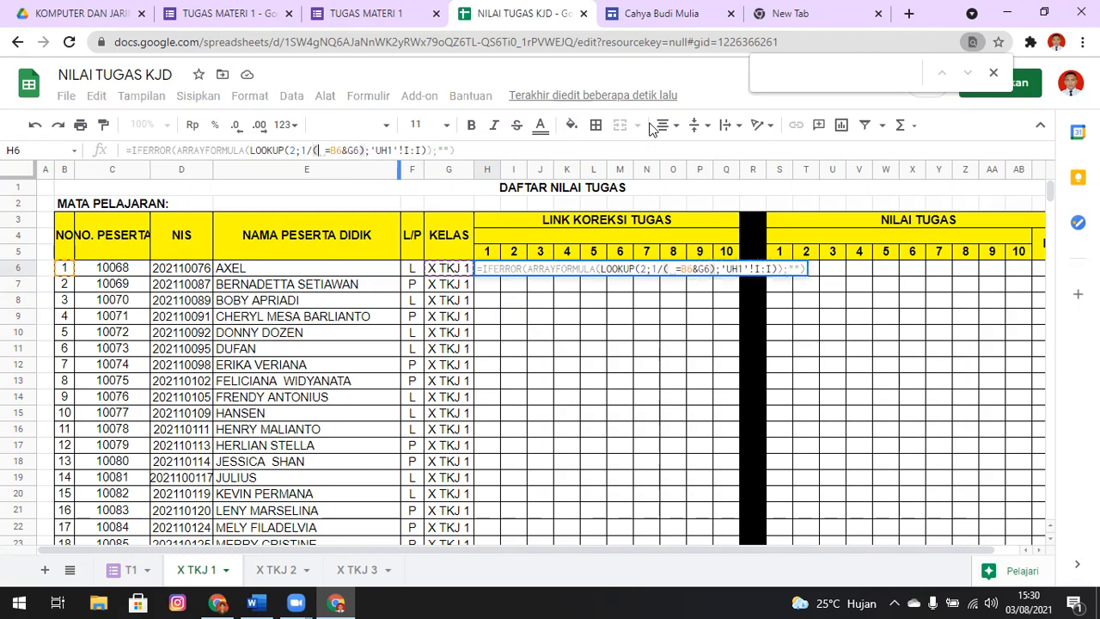
{"action": "left_click", "coordinate": [121, 571]}
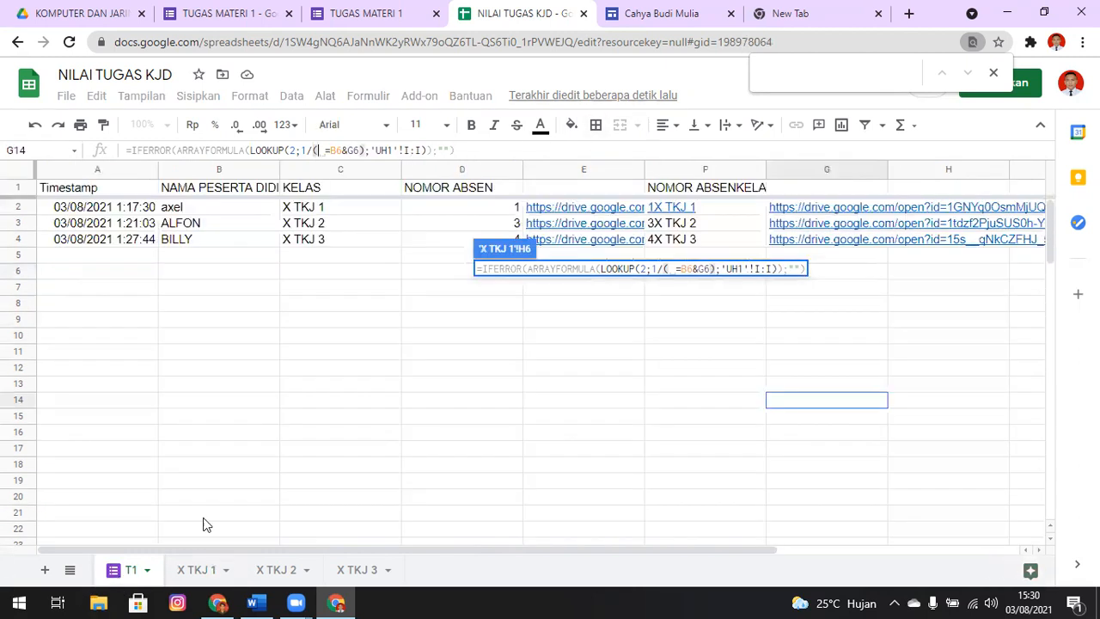
{"action": "left_click", "coordinate": [704, 169]}
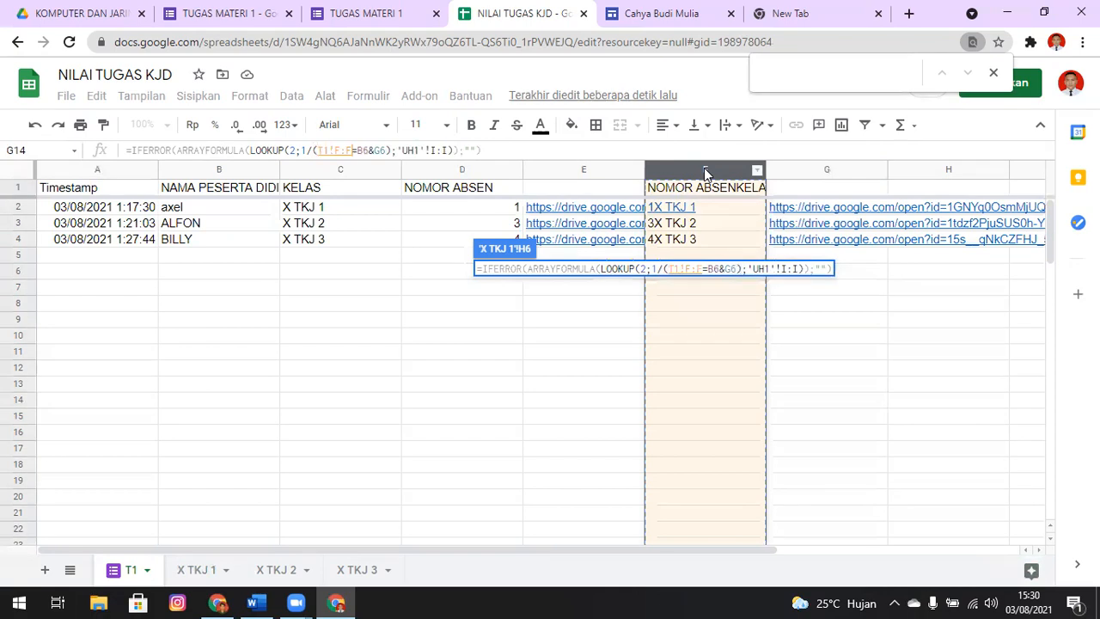
Replace the 'UH1'!I:I result range in the H6 formula with T1 column G and commit the formula
{"action": "left_click", "coordinate": [454, 151]}
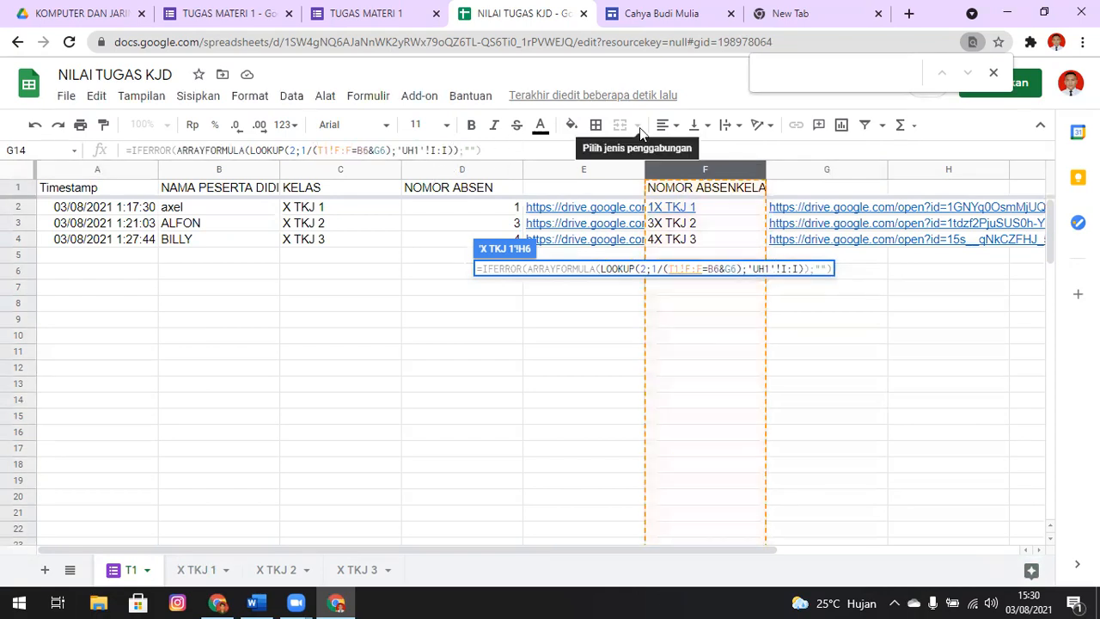
{"action": "key", "text": "BackSpace"}
{"action": "key", "text": "BackSpace"}
{"action": "key", "text": "BackSpace"}
{"action": "key", "text": "BackSpace"}
{"action": "key", "text": "BackSpace"}
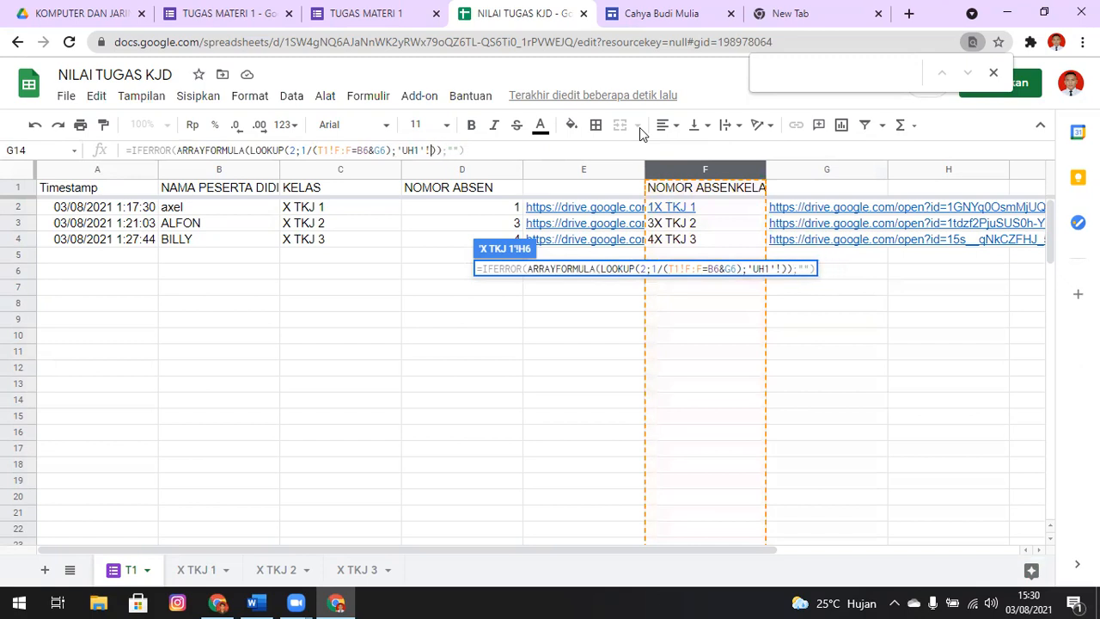
{"action": "key", "text": "BackSpace"}
{"action": "key", "text": "BackSpace"}
{"action": "key", "text": "BackSpace"}
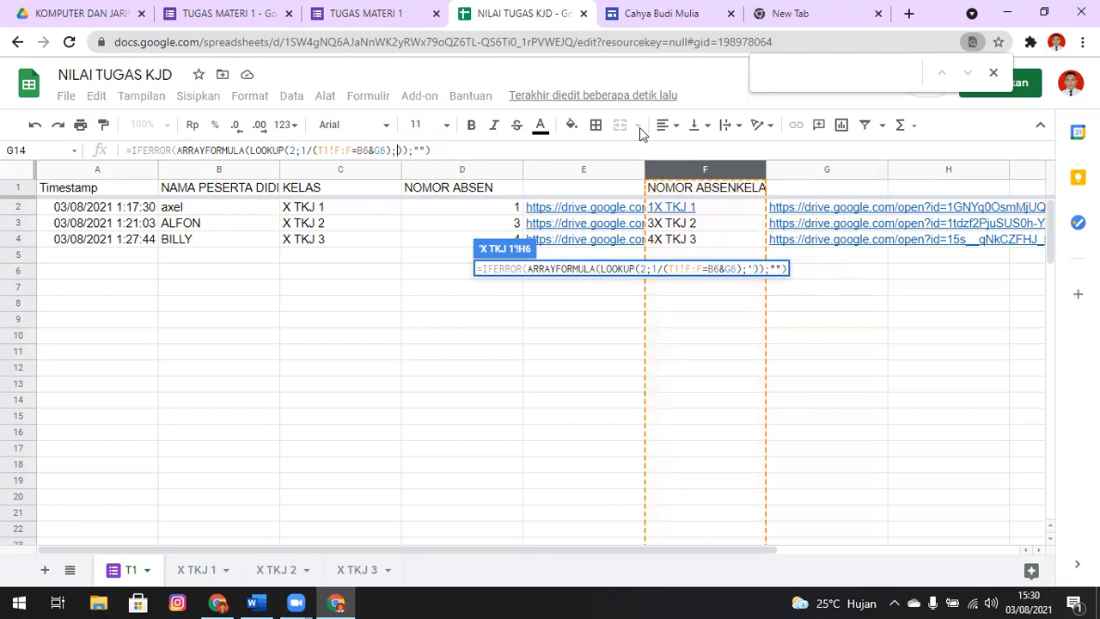
{"action": "left_click", "coordinate": [816, 172]}
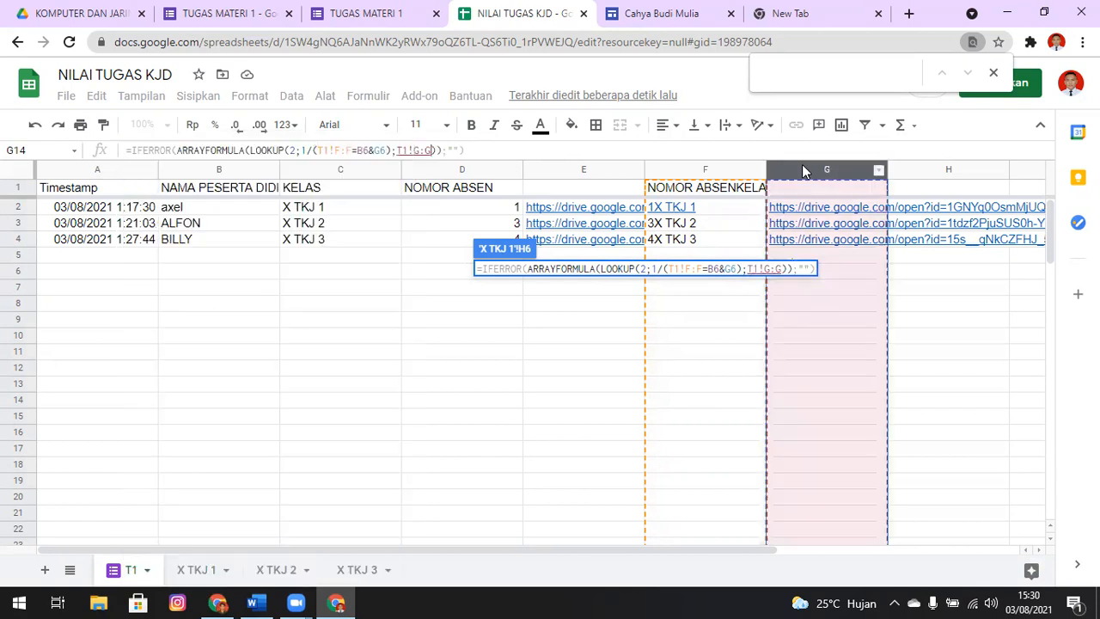
{"action": "key", "text": "Return"}
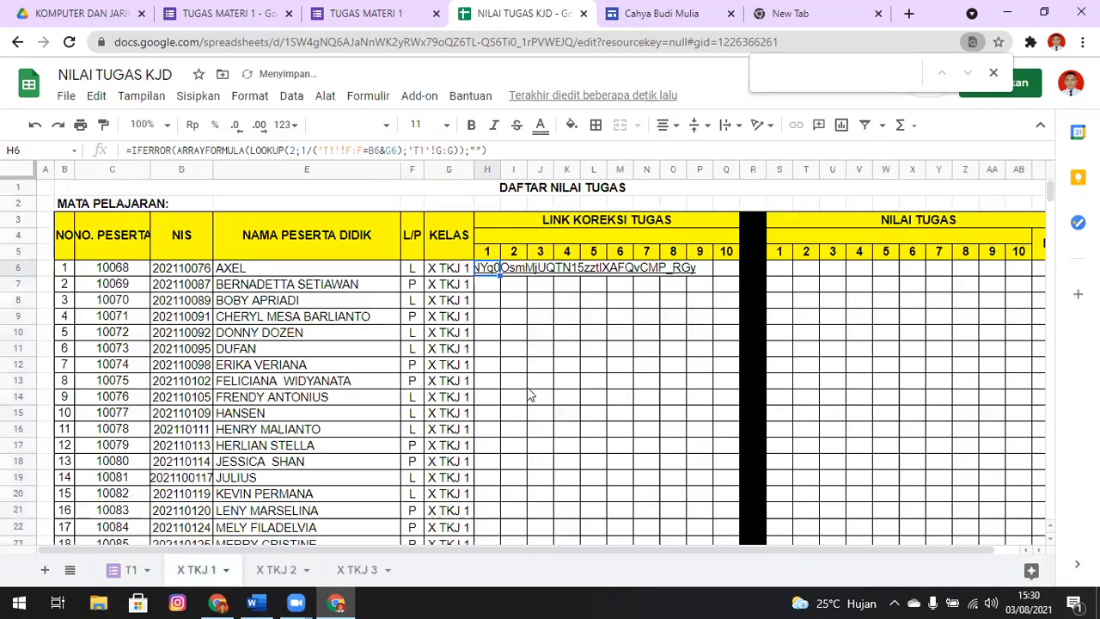
Preview the uploaded file behind the link in H6 of the X TKJ 1 sheet
{"action": "left_click", "coordinate": [507, 302]}
{"action": "left_click", "coordinate": [487, 270]}
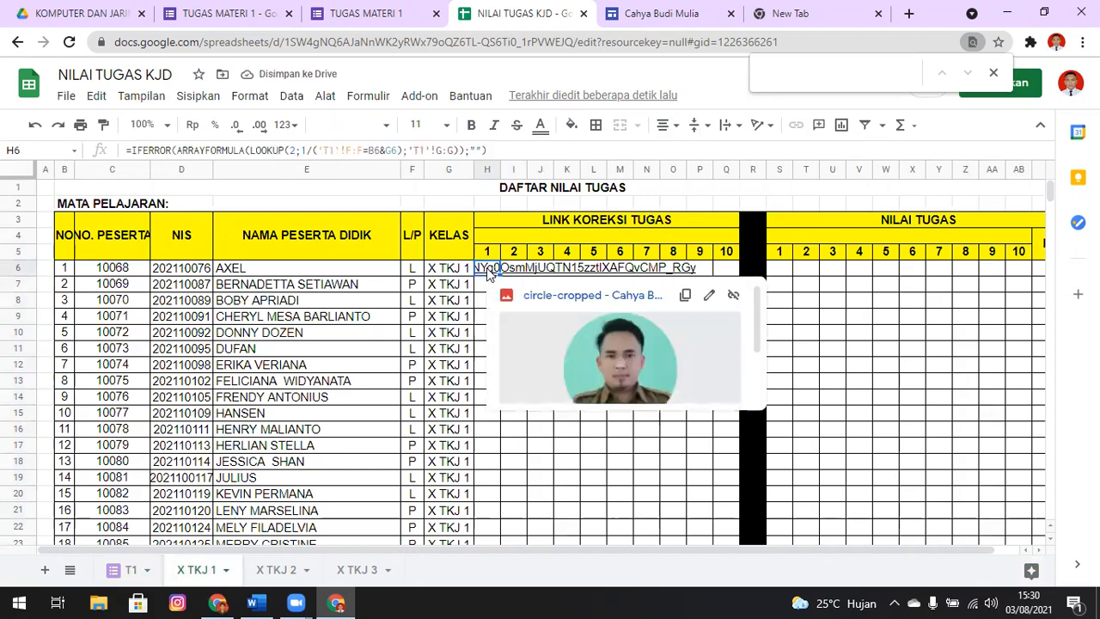
{"action": "key", "text": "Left"}
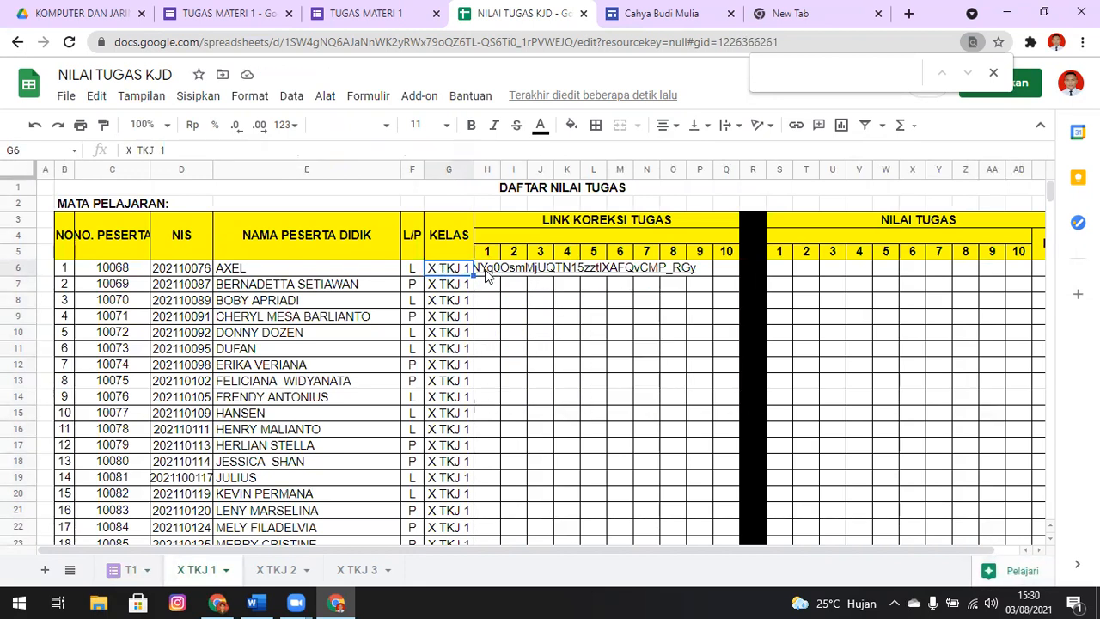
{"action": "mouse_move", "coordinate": [487, 273]}
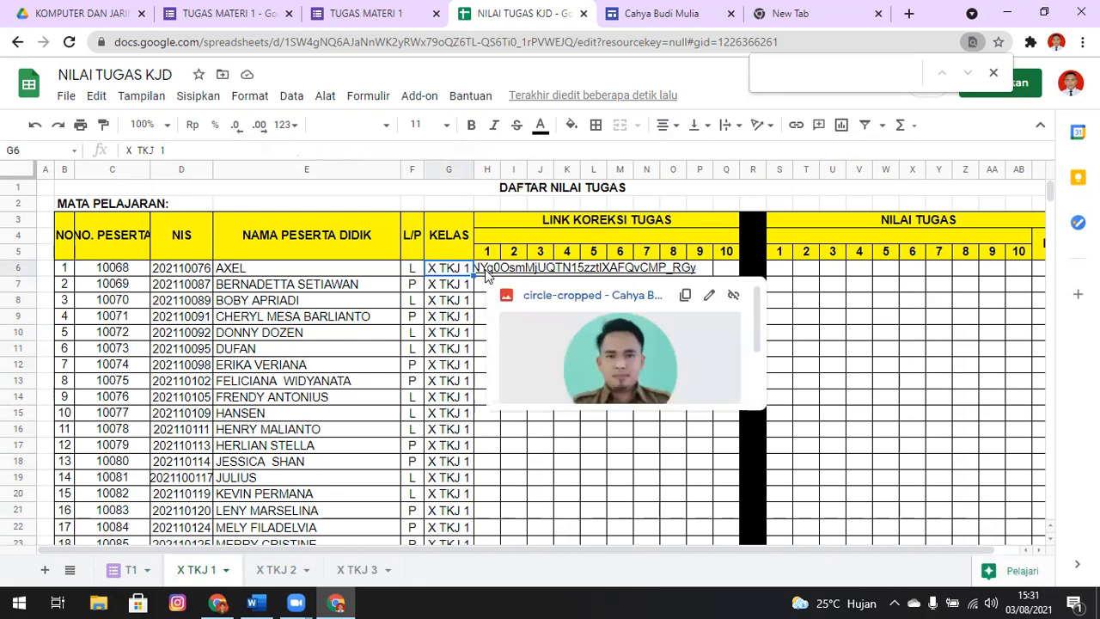
{"action": "left_click", "coordinate": [487, 273]}
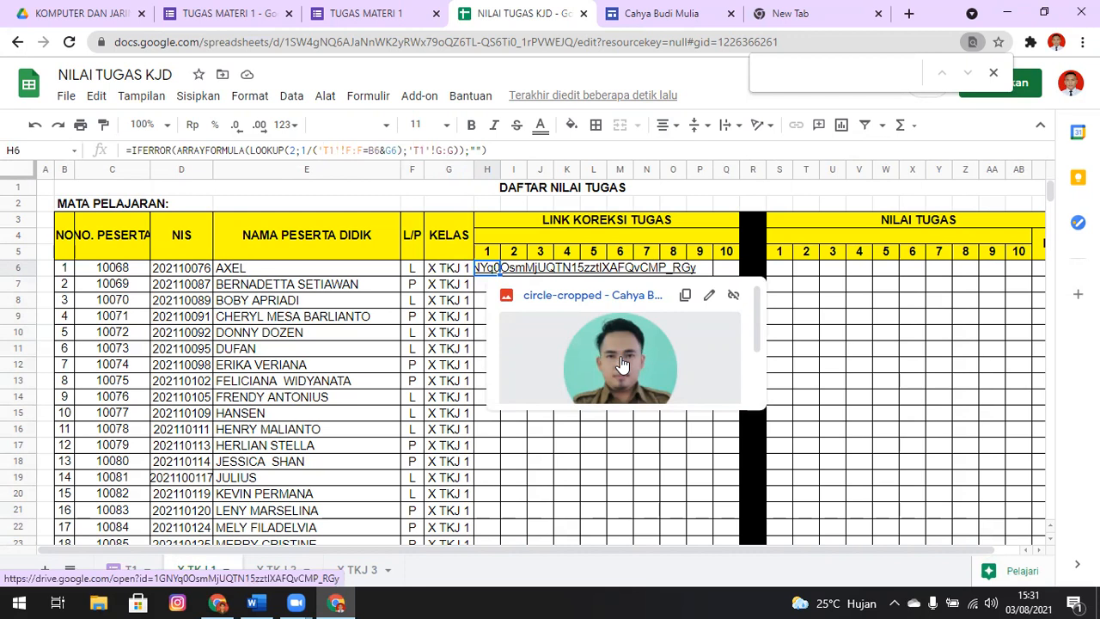
{"action": "left_click", "coordinate": [381, 288]}
Fill the H6 lookup formula down through H45 on the X TKJ 1 sheet
{"action": "left_click", "coordinate": [492, 271]}
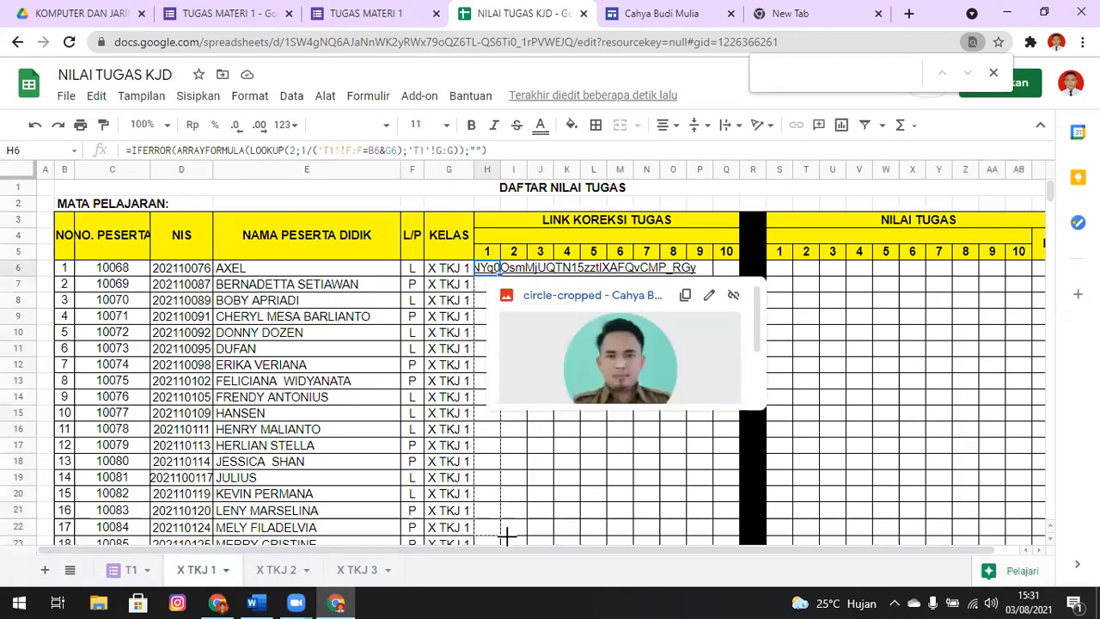
{"action": "scroll", "coordinate": [504, 528], "scroll_direction": "down", "scroll_amount": 3}
{"action": "scroll", "coordinate": [505, 519], "scroll_direction": "down", "scroll_amount": 2}
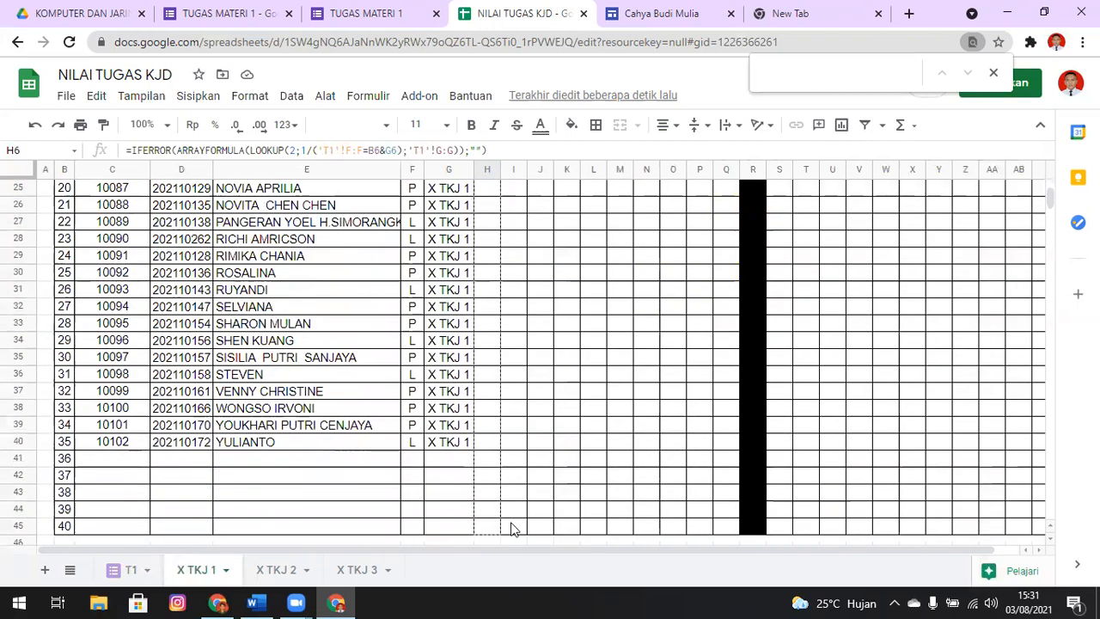
{"action": "key", "text": "ctrl+shift+Down"}
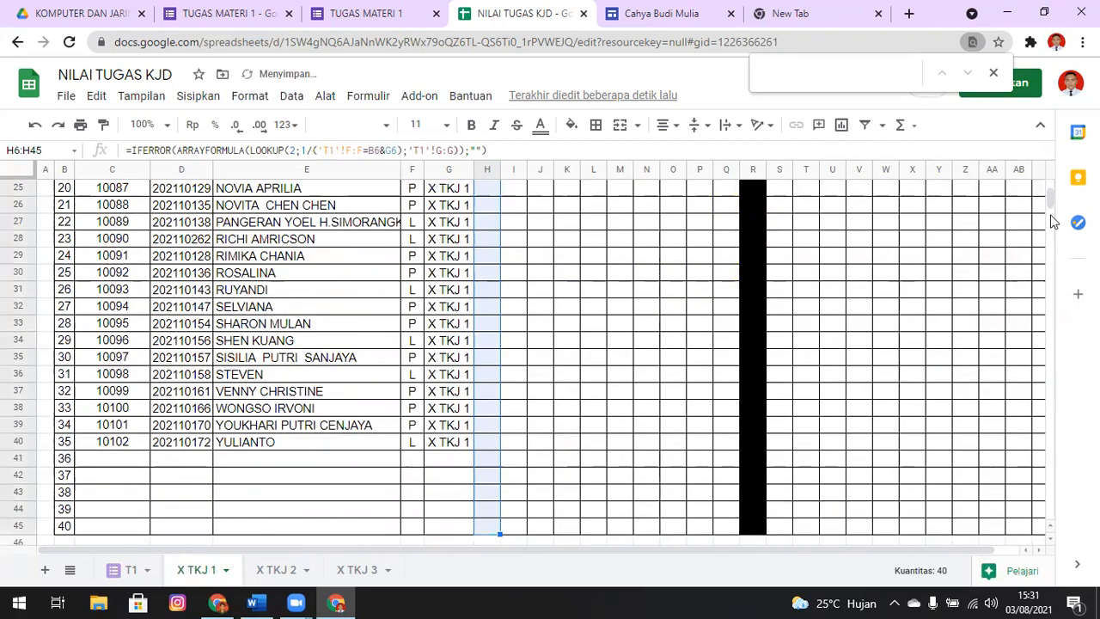
{"action": "left_click_drag", "start_coordinate": [1050, 200], "coordinate": [1050, 187]}
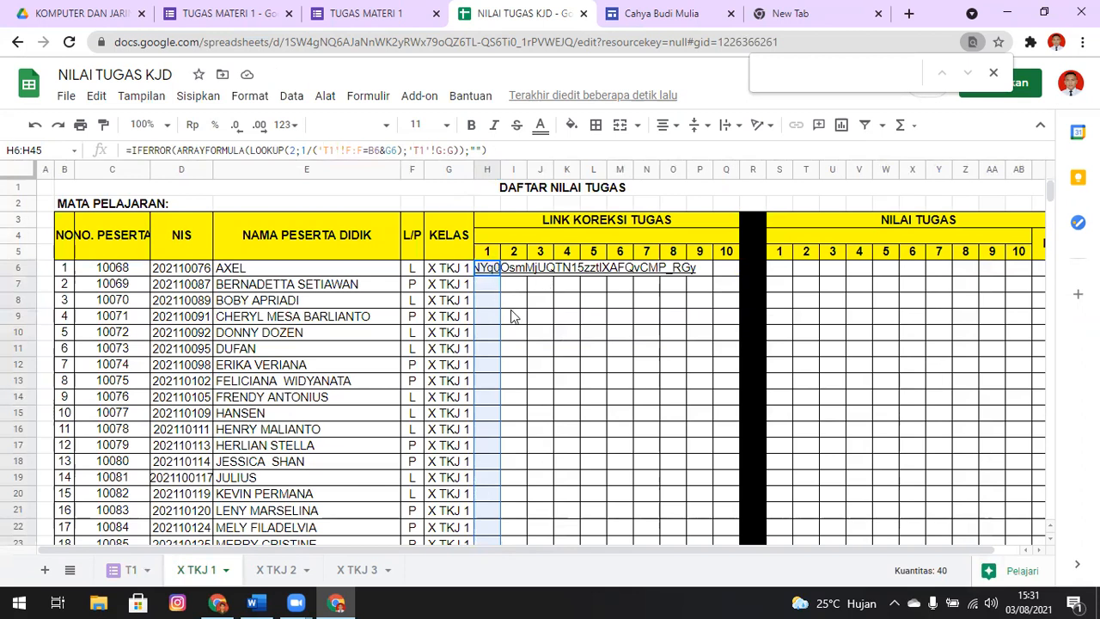
Copy the lookup formulas in H6:H45 into the same range of the X TKJ 2 and X TKJ 3 sheets
{"action": "left_click", "coordinate": [275, 569]}
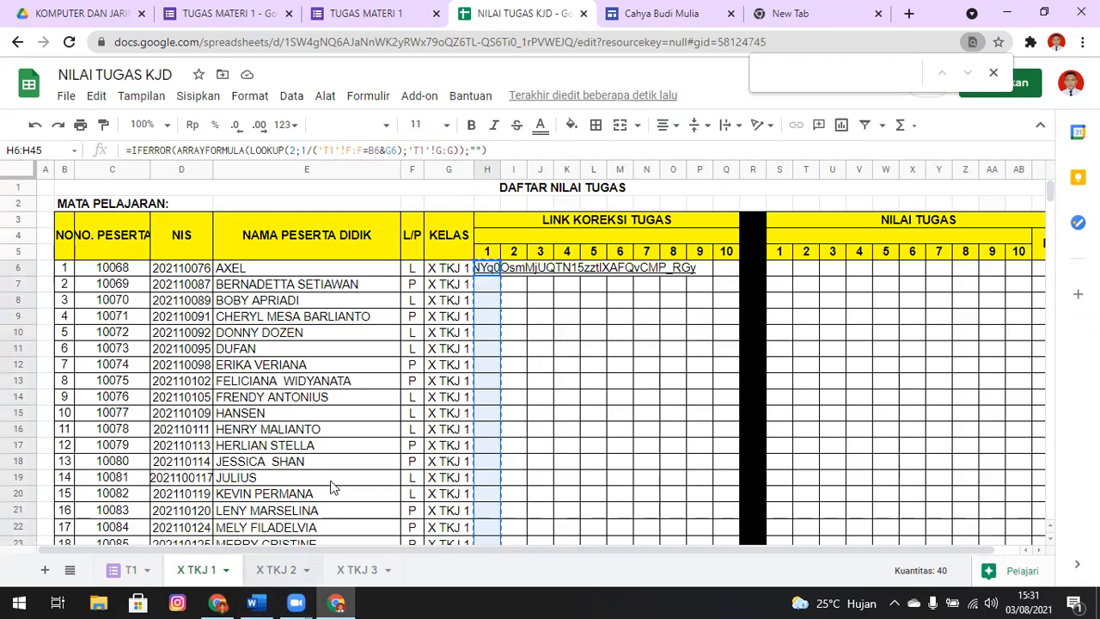
{"action": "left_click", "coordinate": [477, 273]}
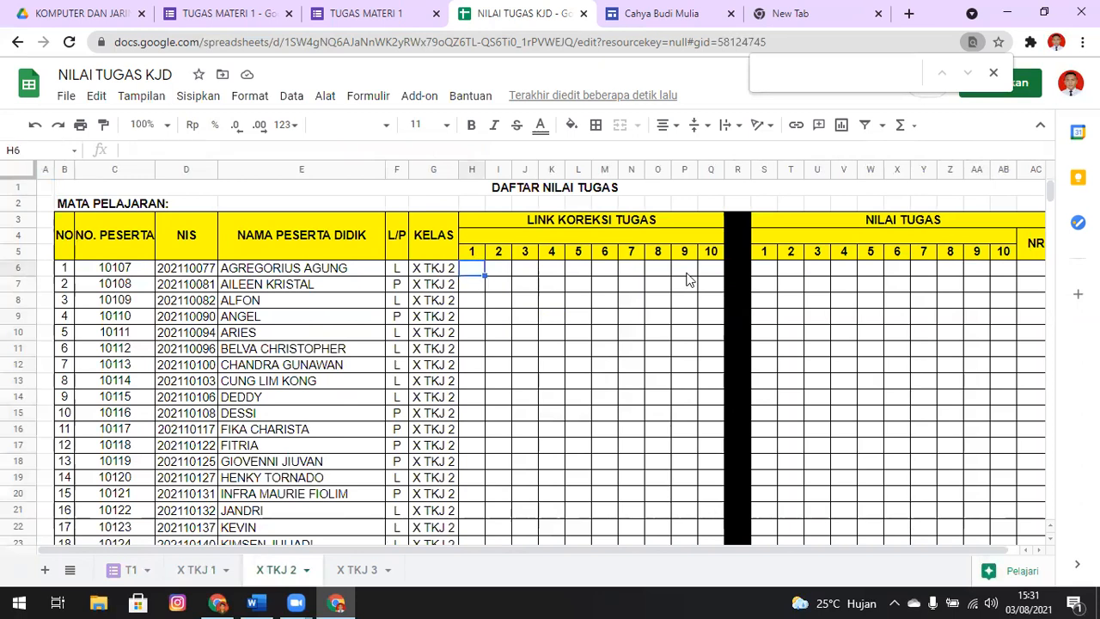
{"action": "key", "text": "ctrl+v"}
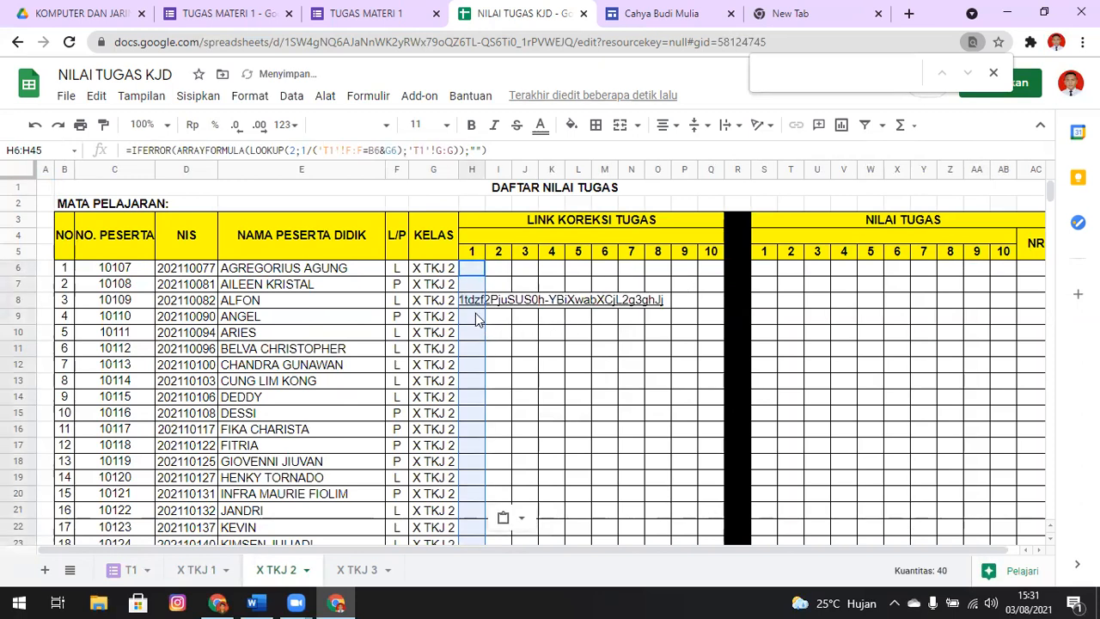
{"action": "mouse_move", "coordinate": [473, 307]}
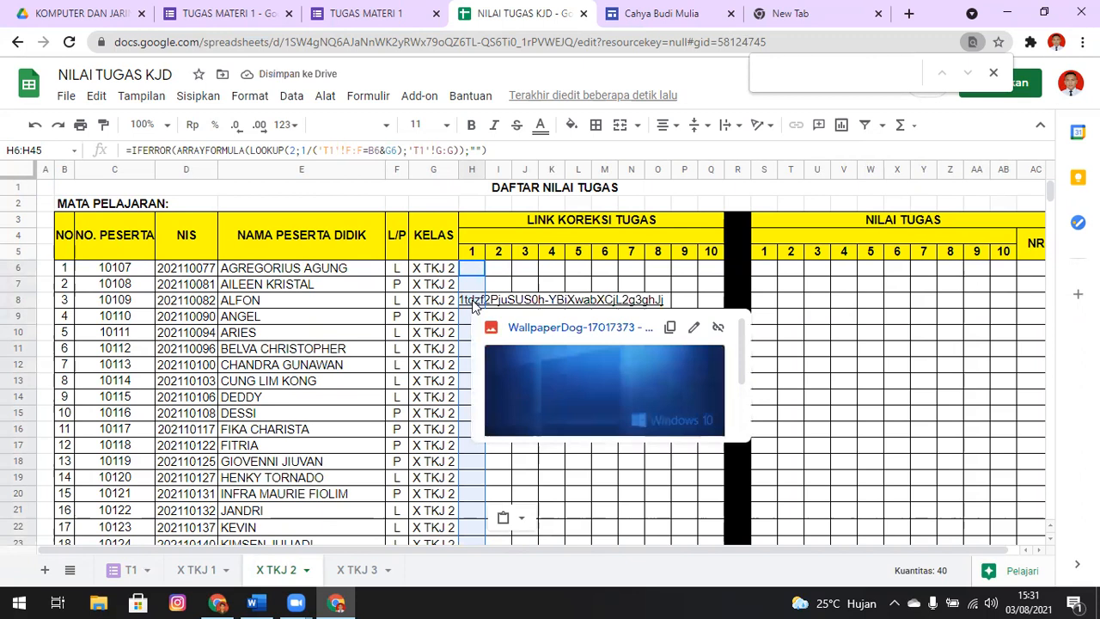
{"action": "left_click", "coordinate": [356, 570]}
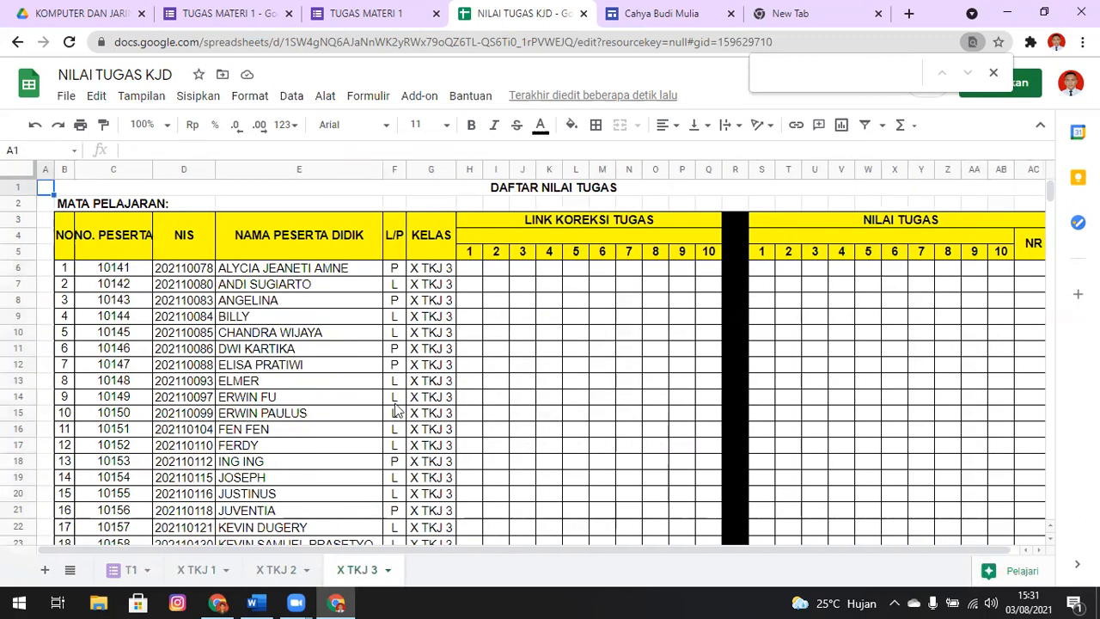
{"action": "left_click", "coordinate": [475, 272]}
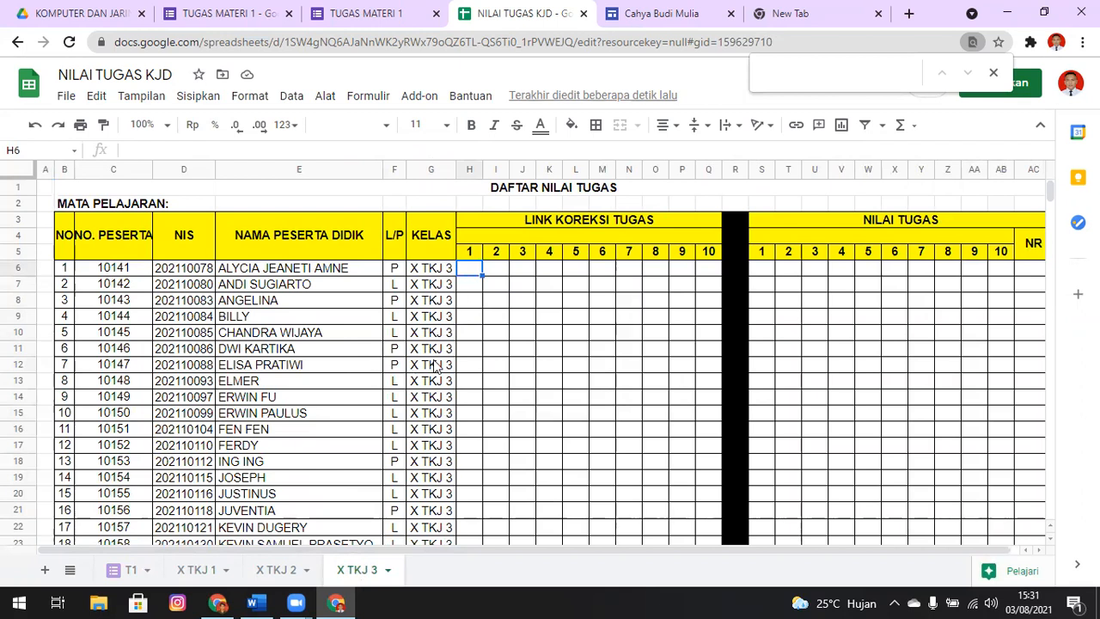
{"action": "key", "text": "ctrl+v"}
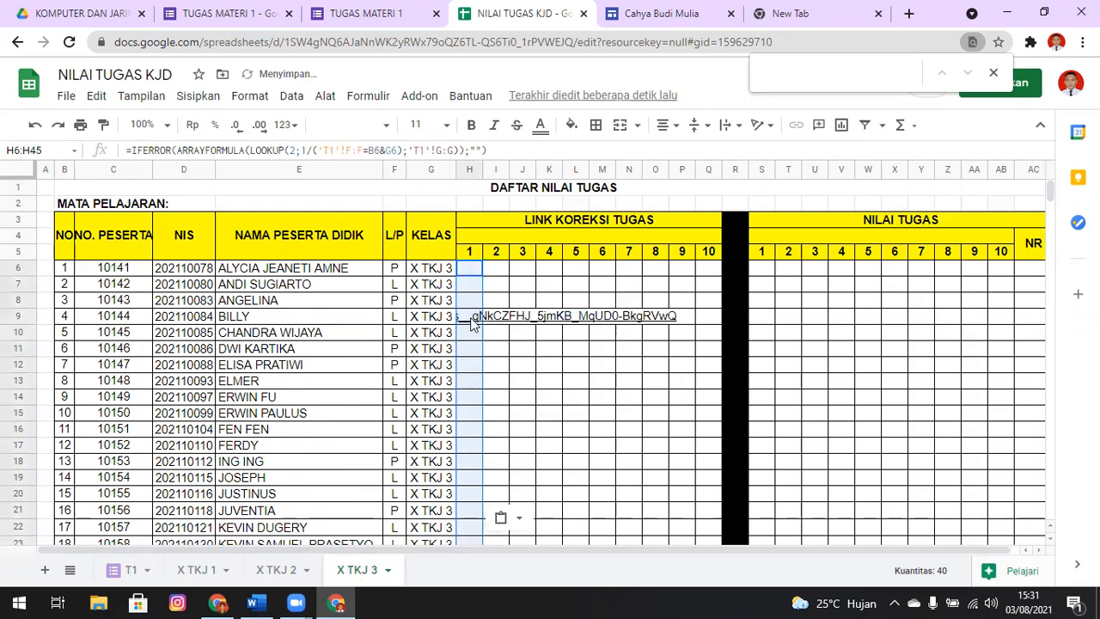
Open the submitted file from the link in H9 of X TKJ 3, view it and return to the sheet
{"action": "left_click", "coordinate": [472, 320]}
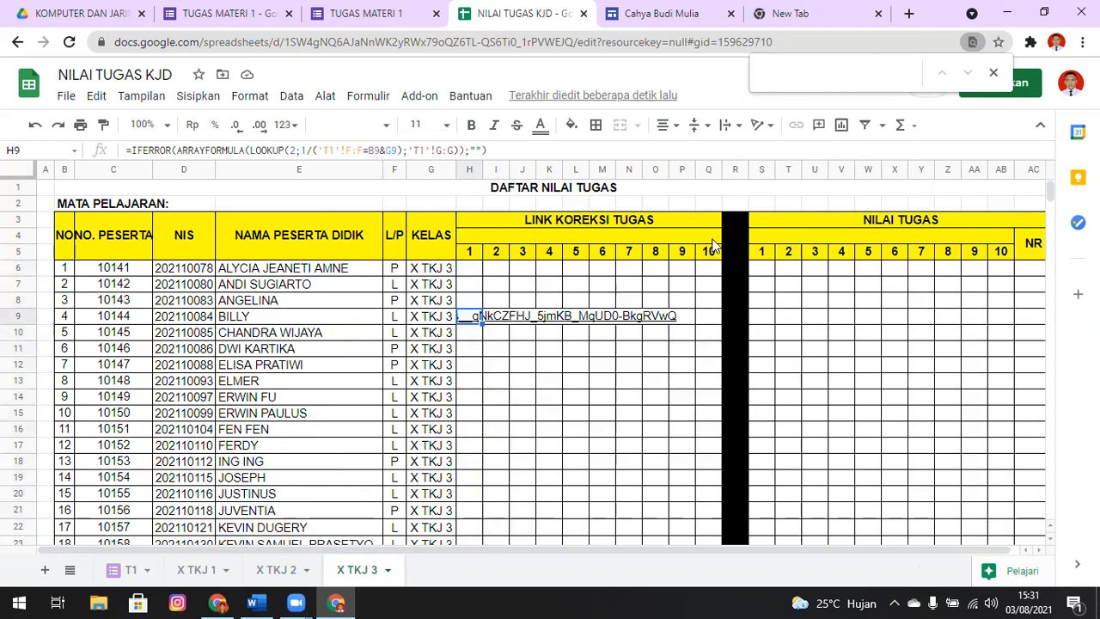
{"action": "key", "text": "Right"}
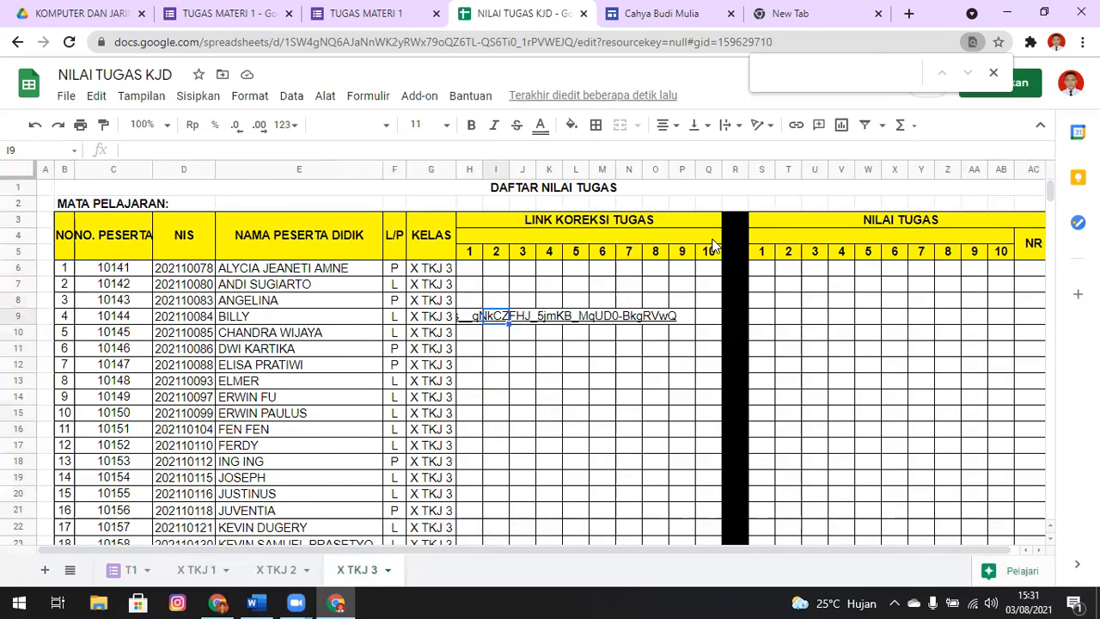
{"action": "key", "text": "Left"}
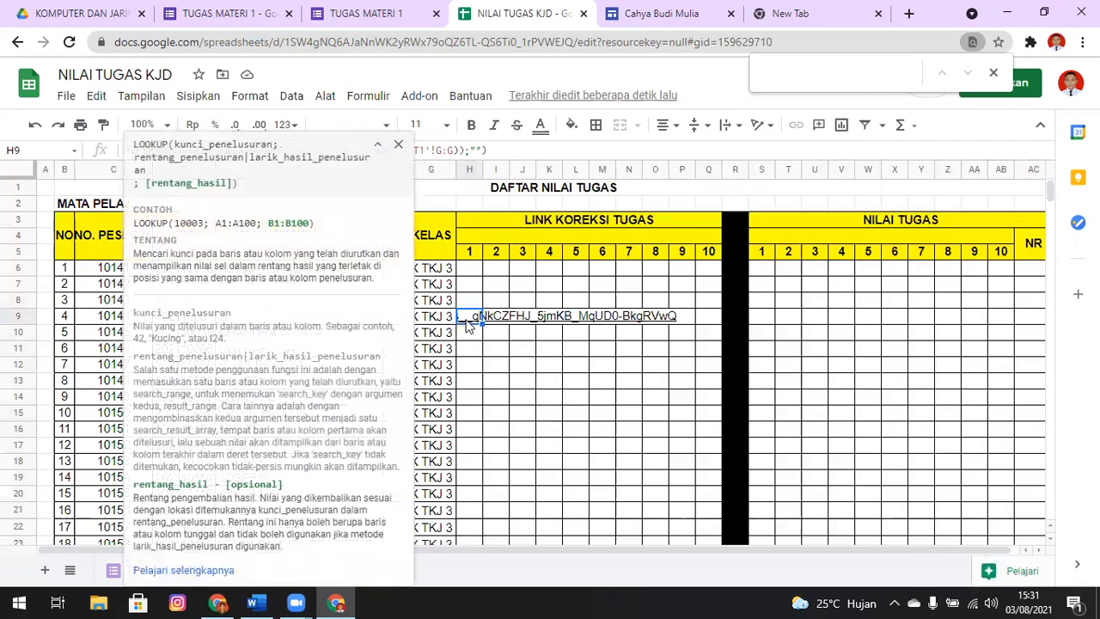
{"action": "mouse_move", "coordinate": [466, 321]}
{"action": "left_click", "coordinate": [543, 342]}
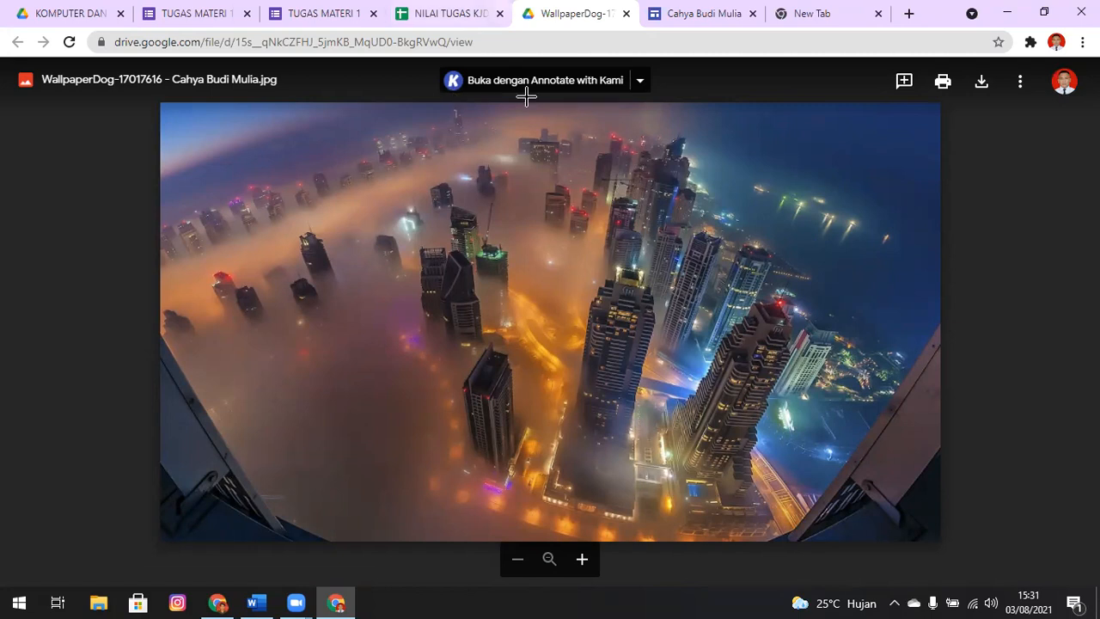
{"action": "key", "text": "ctrl+w"}
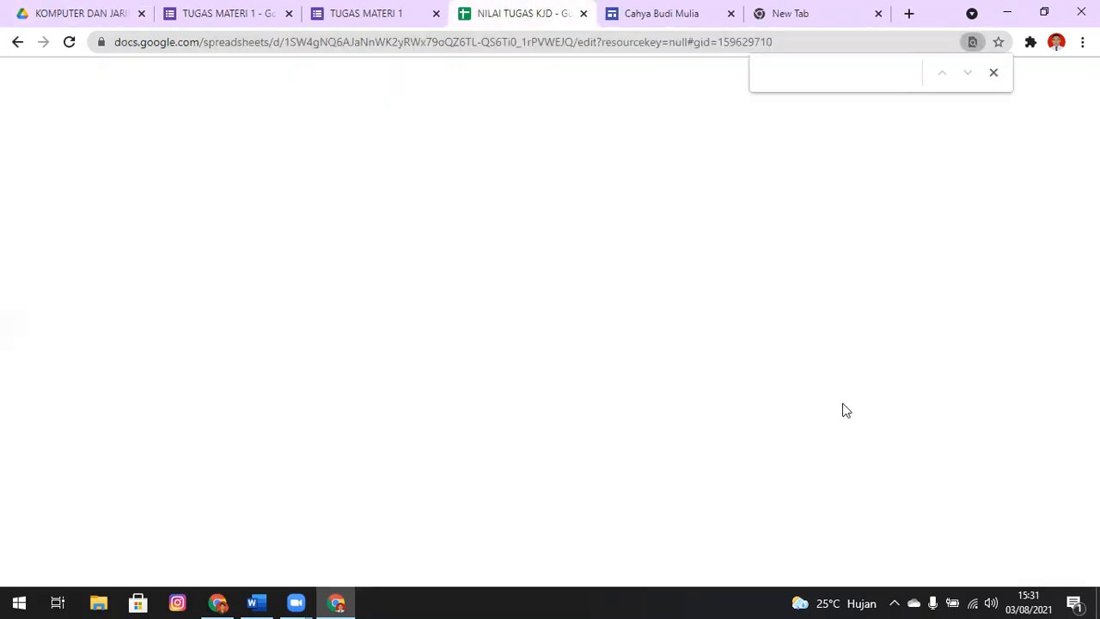
Enter 78 as the first NILAI TUGAS score in S9 of the X TKJ 3 sheet
{"action": "left_click", "coordinate": [766, 318]}
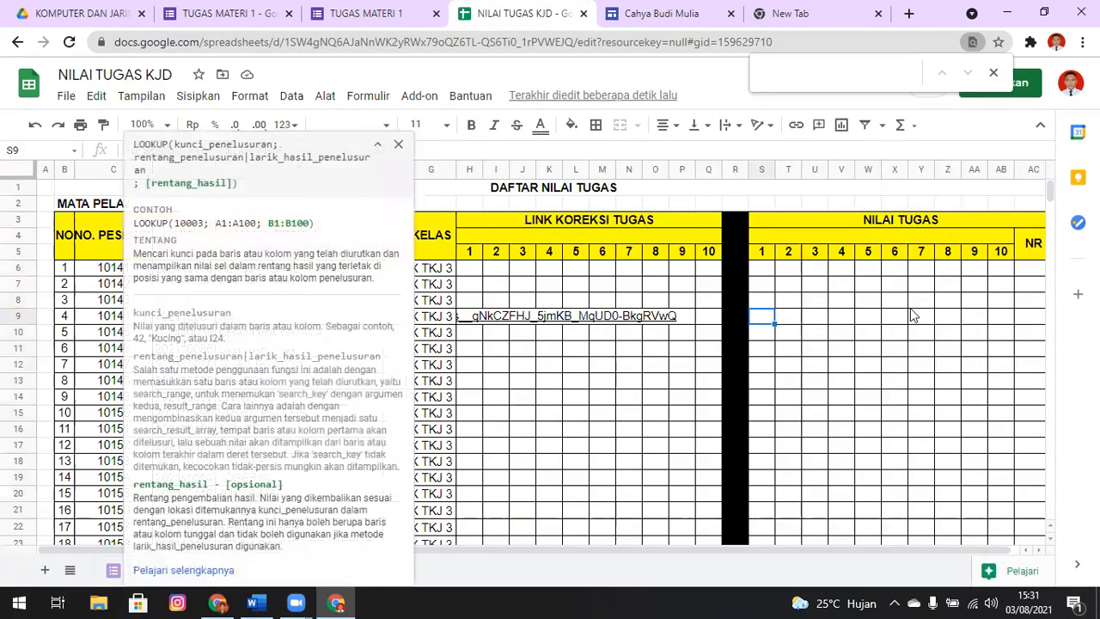
{"action": "type", "text": "78"}
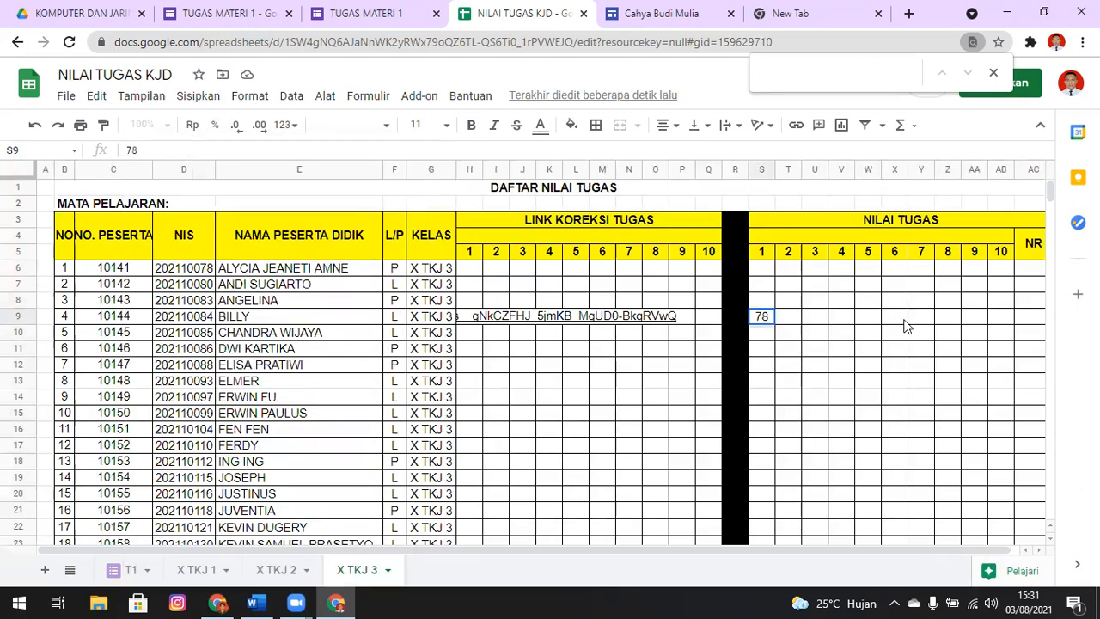
{"action": "left_click", "coordinate": [900, 315]}
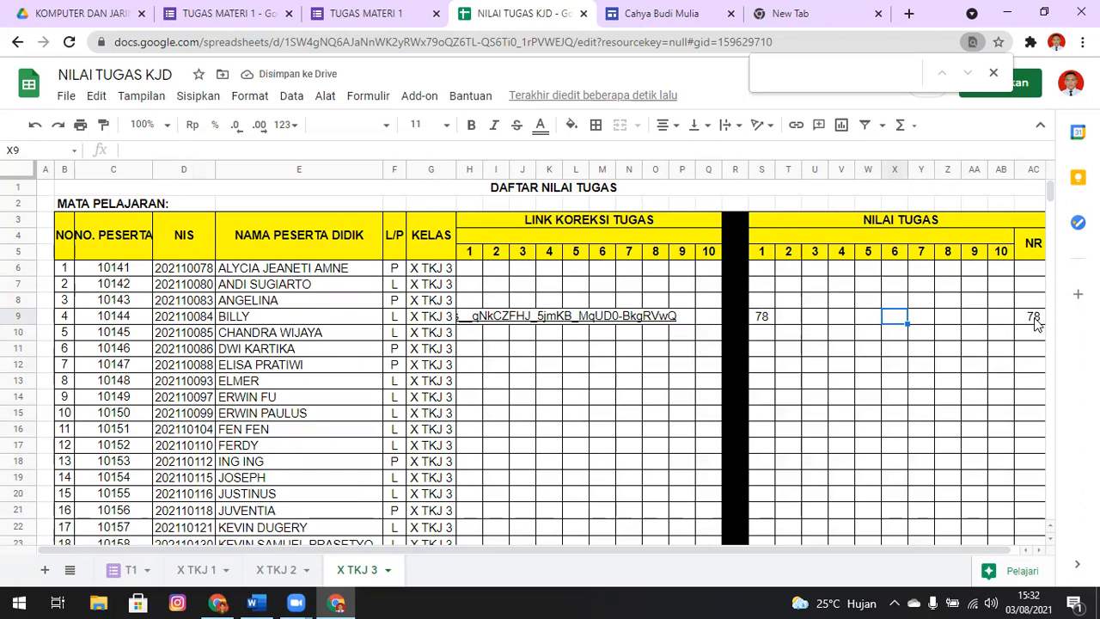
Enter 76 as the second NILAI TUGAS score in T9, and replace it with 0
{"action": "left_click", "coordinate": [798, 314]}
{"action": "type", "text": "76"}
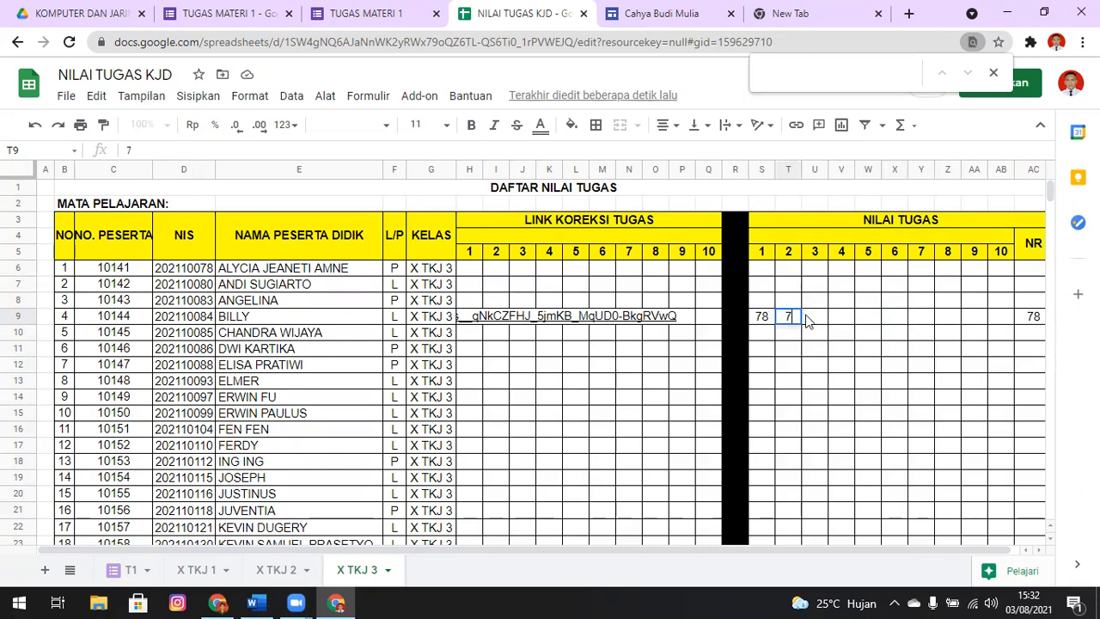
{"action": "key", "text": "Tab"}
{"action": "left_click", "coordinate": [792, 318]}
{"action": "key", "text": "Delete"}
{"action": "left_click", "coordinate": [819, 334]}
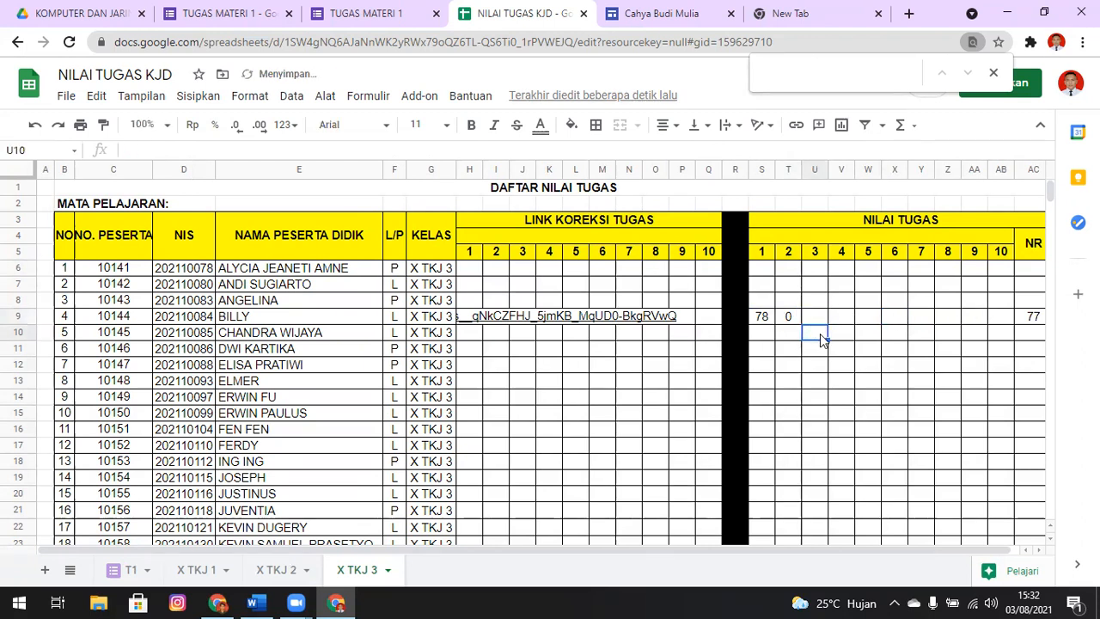
Clear the second score in T9 of X TKJ 3, and close the spreadsheet and both TUGAS MATERI 1 form tabs
{"action": "left_click", "coordinate": [791, 318]}
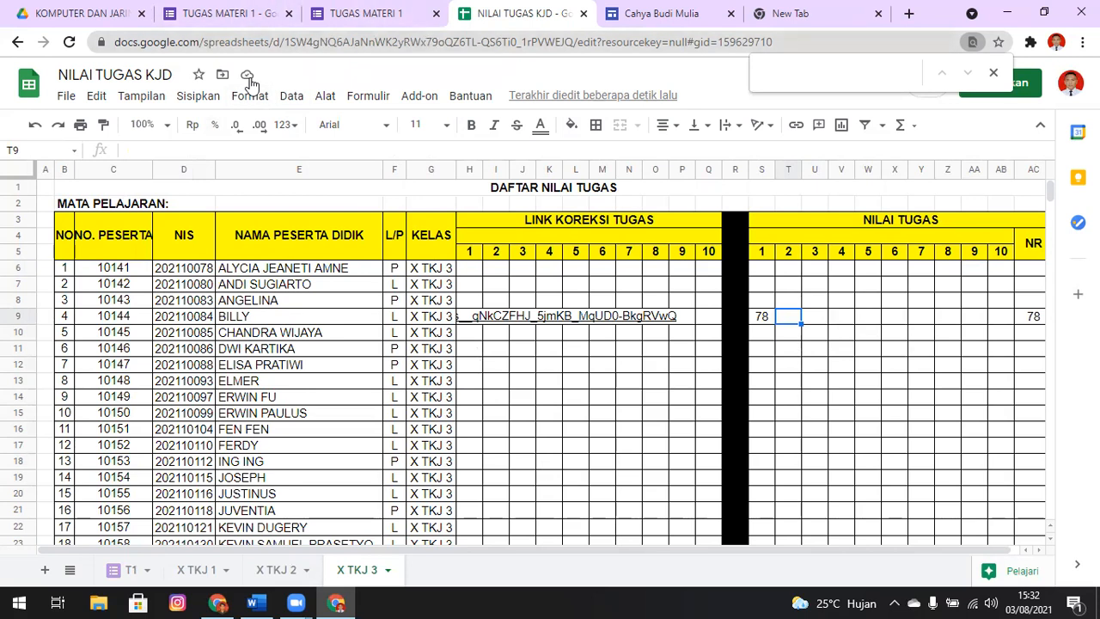
{"action": "key", "text": "ctrl+w"}
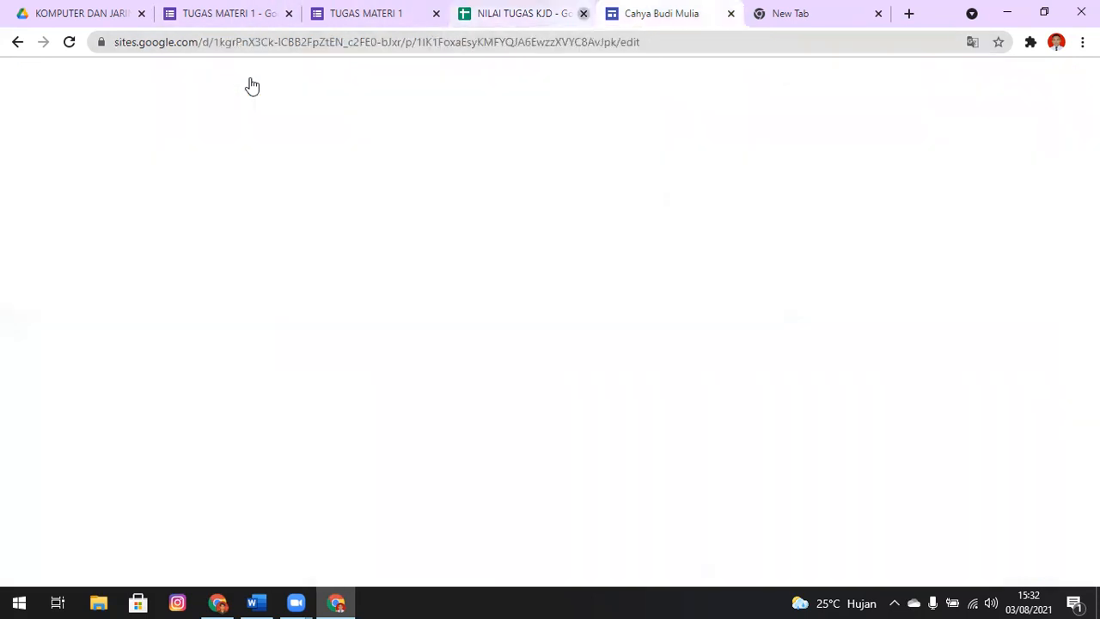
{"action": "key", "text": "ctrl+shift+Tab"}
{"action": "key", "text": "ctrl+w"}
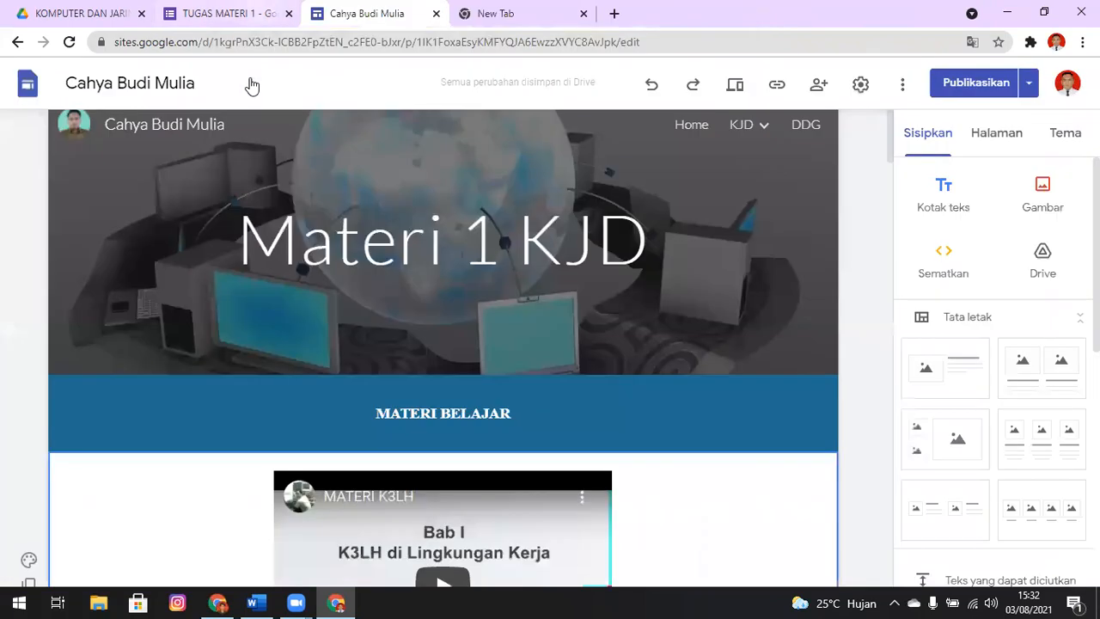
{"action": "key", "text": "ctrl+shift+Tab"}
{"action": "key", "text": "ctrl+w"}
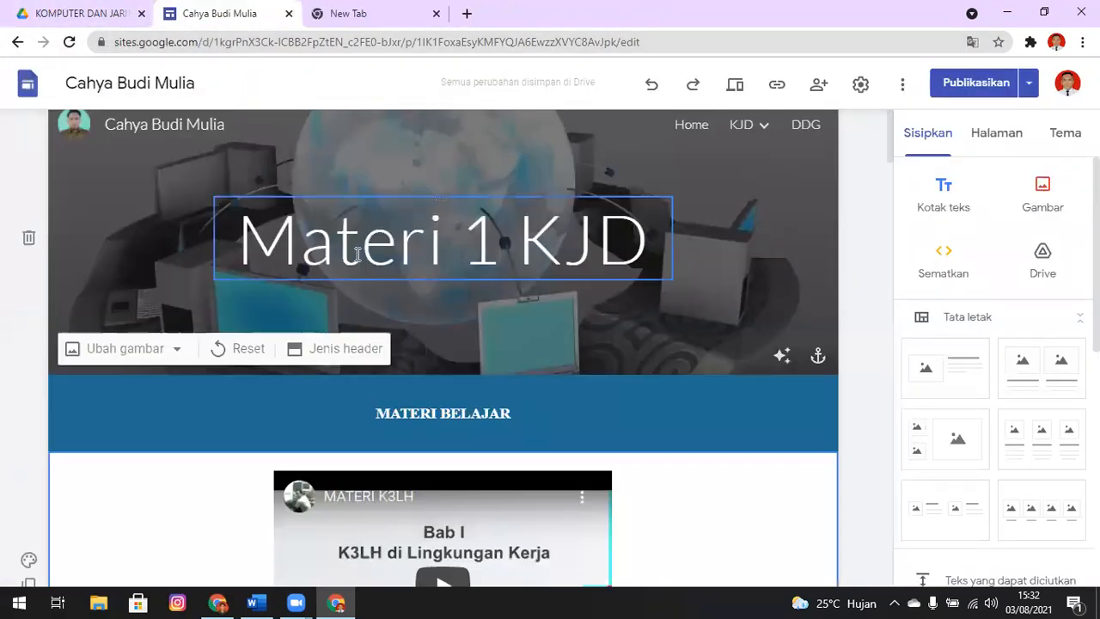
List the site's pages and open Materi 1 KJD at its TUGAS BELAJAR section
{"action": "left_click", "coordinate": [997, 138]}
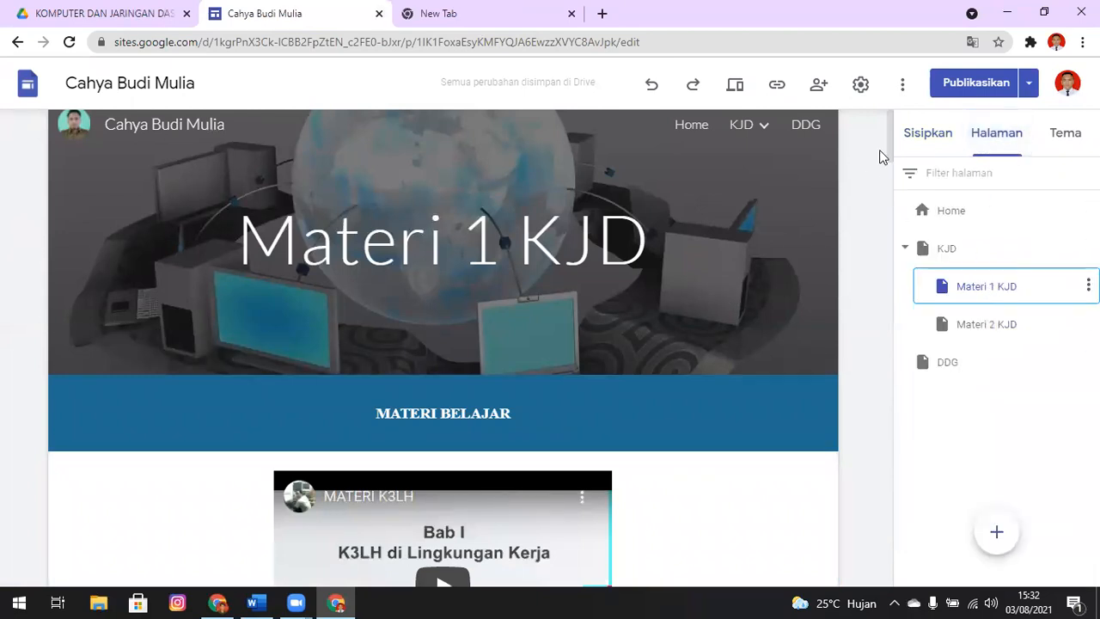
{"action": "left_click_drag", "start_coordinate": [886, 140], "coordinate": [894, 178]}
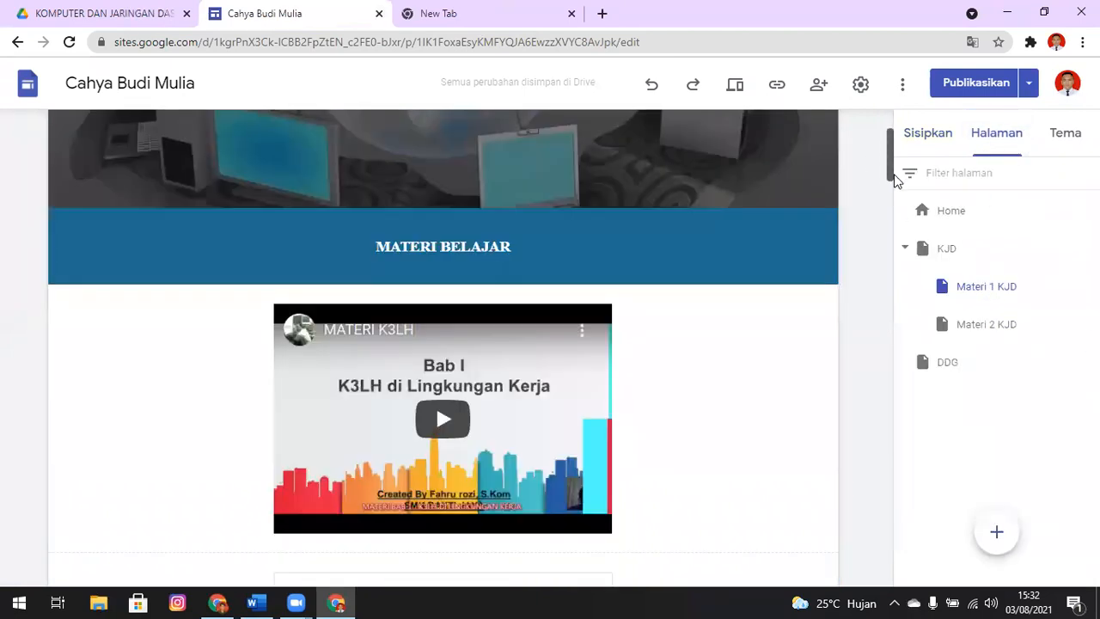
{"action": "left_click", "coordinate": [890, 247]}
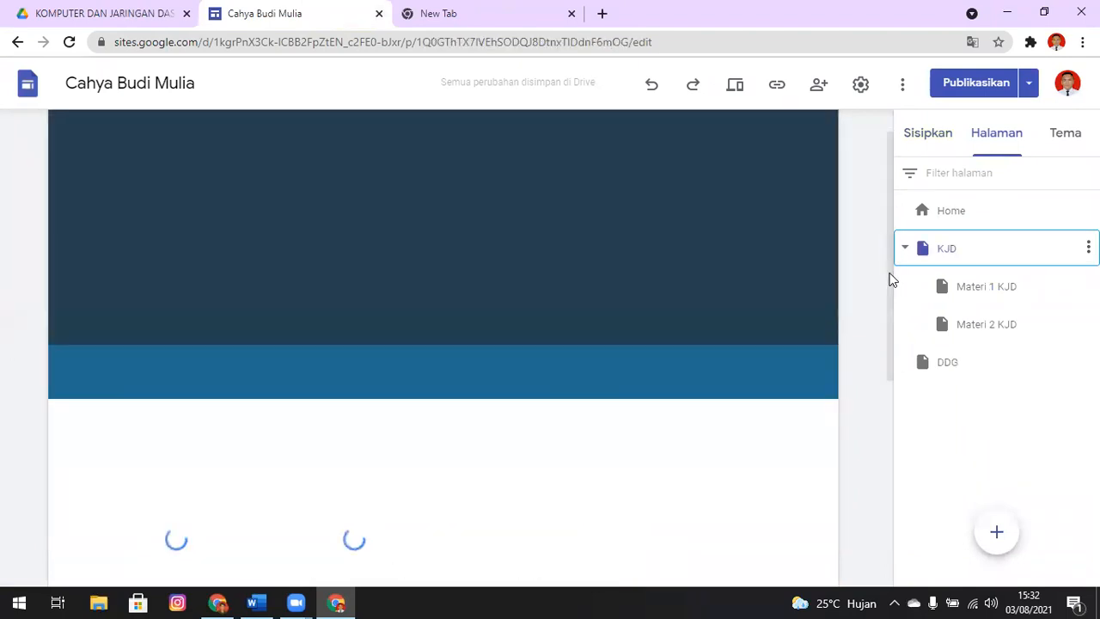
{"action": "left_click", "coordinate": [921, 292]}
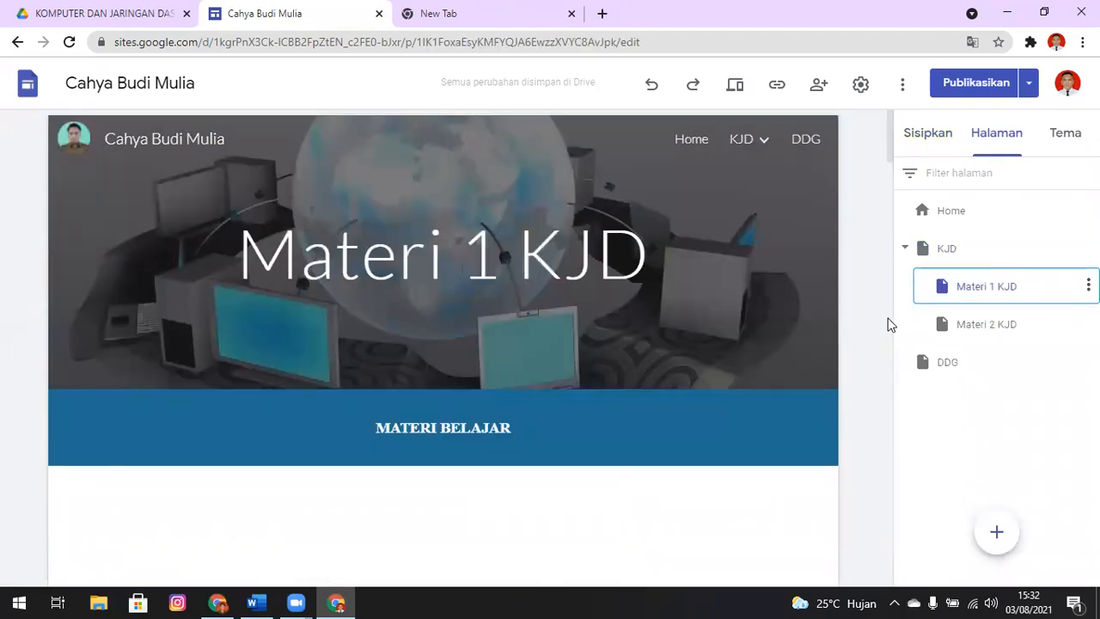
{"action": "left_click_drag", "start_coordinate": [890, 137], "coordinate": [893, 537]}
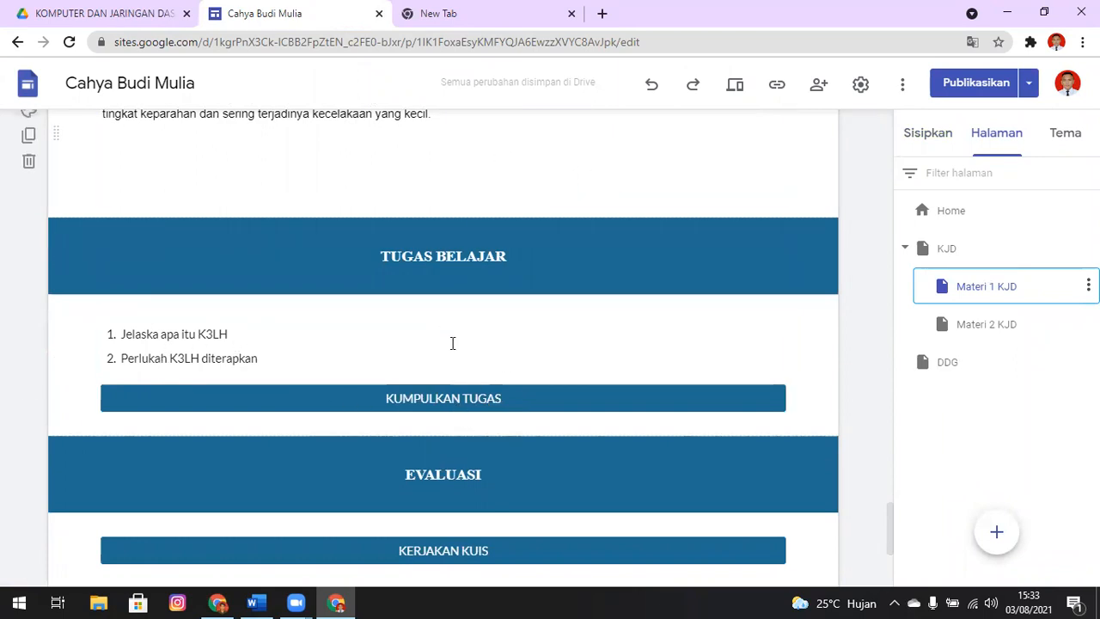
Open the KUMPULKAN TUGAS button under TUGAS BELAJAR for editing
{"action": "left_click", "coordinate": [550, 396]}
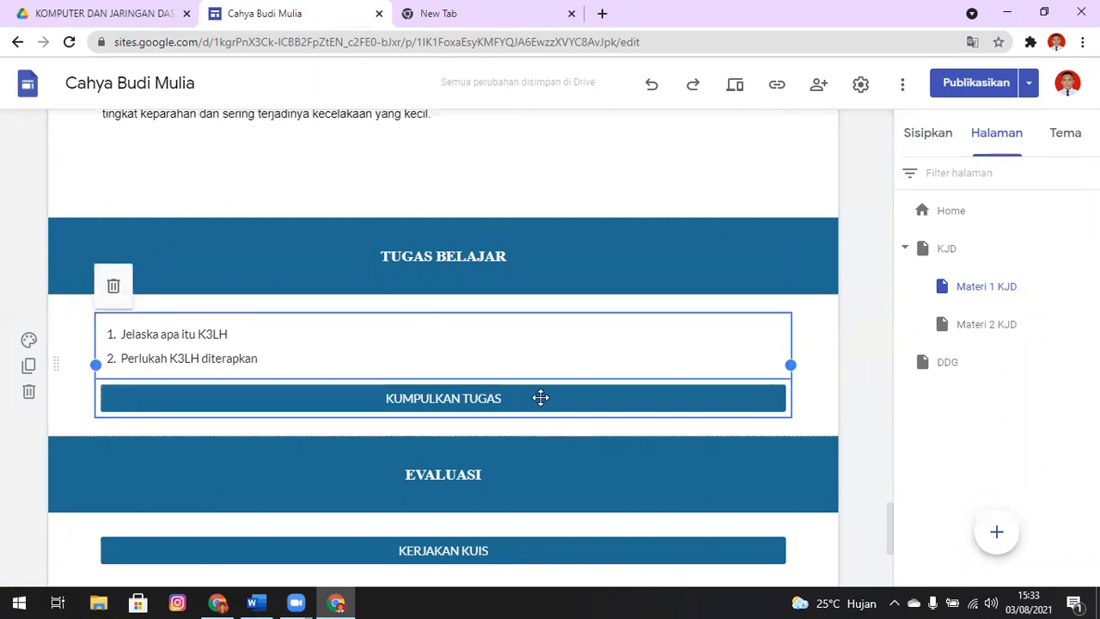
{"action": "key", "text": "Delete"}
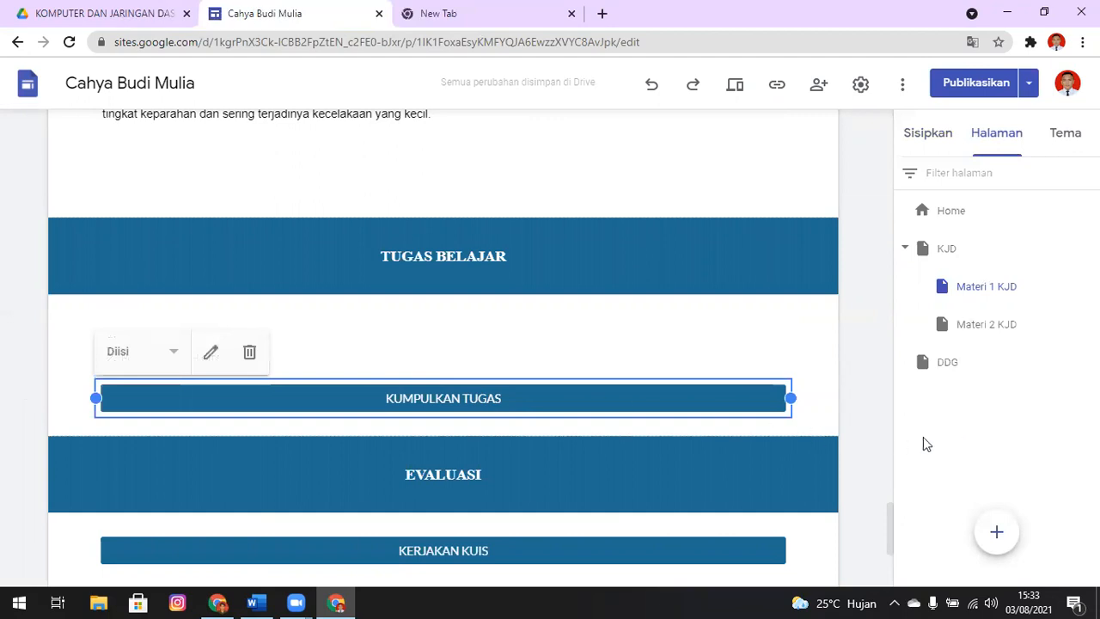
{"action": "key", "text": "ctrl+z"}
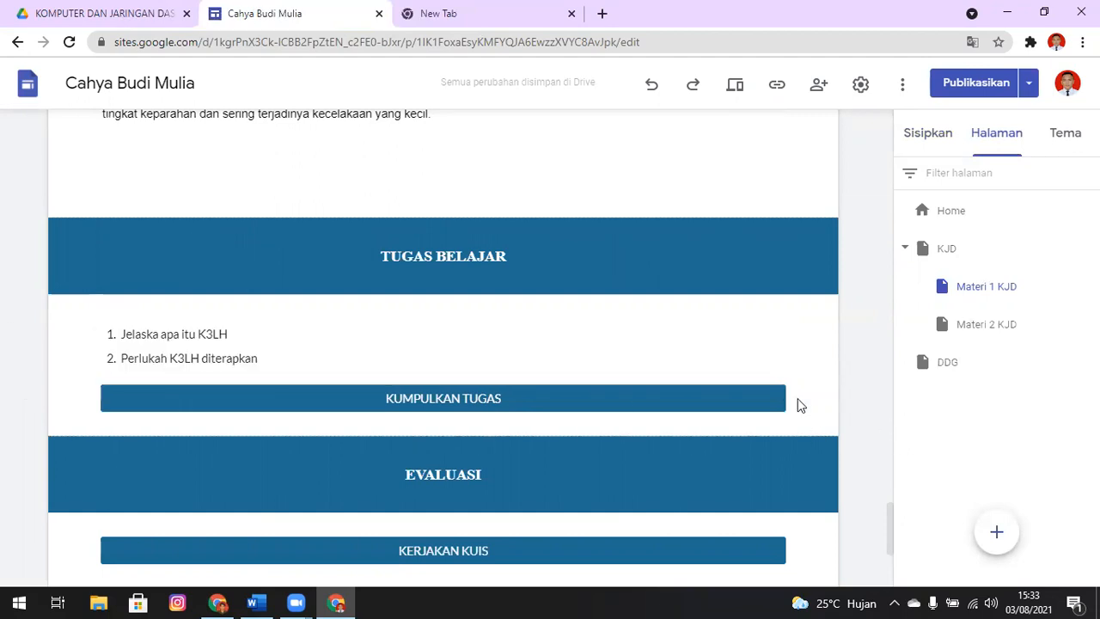
{"action": "left_click", "coordinate": [492, 398]}
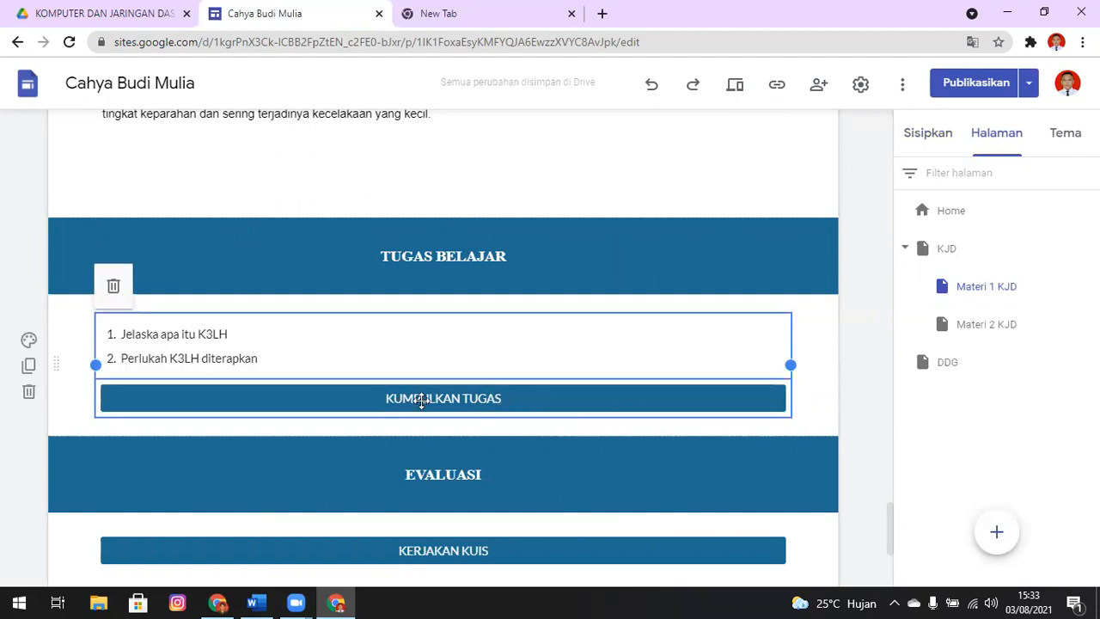
{"action": "key", "text": "Delete"}
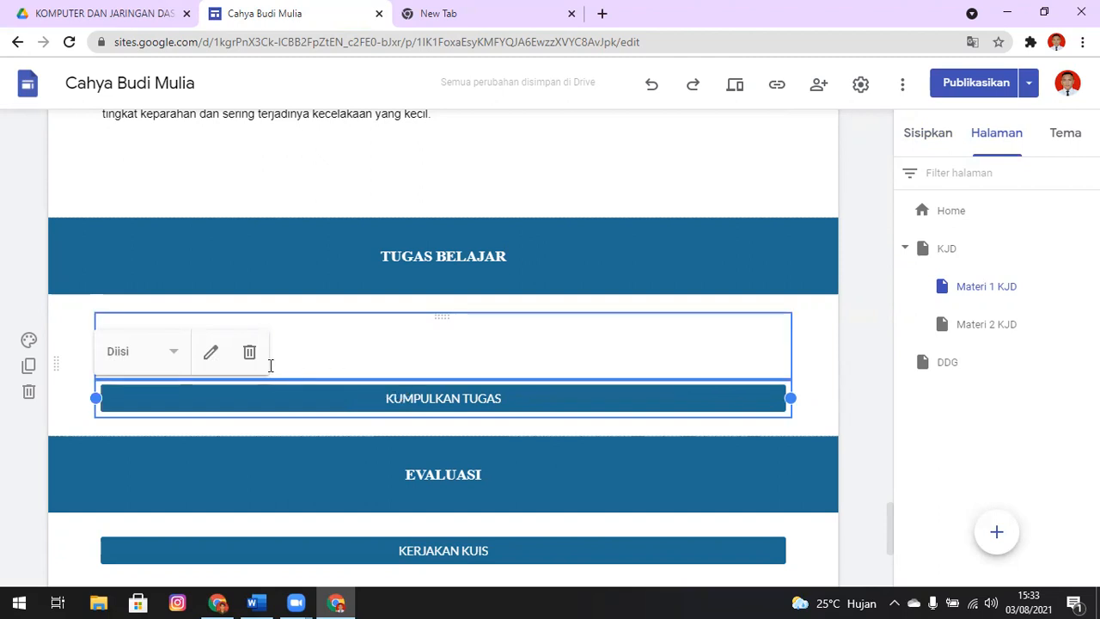
{"action": "left_click", "coordinate": [212, 353]}
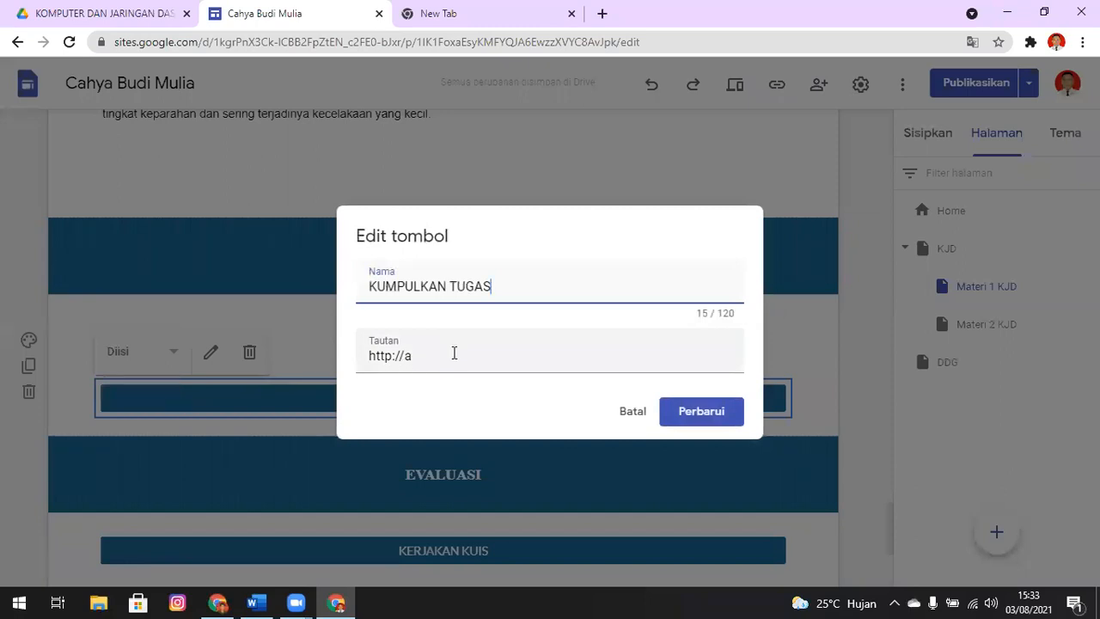
Switch to Google Drive and open the TUGAS MATERI 1 form from the MATERI 1 folder
{"action": "left_click", "coordinate": [90, 10]}
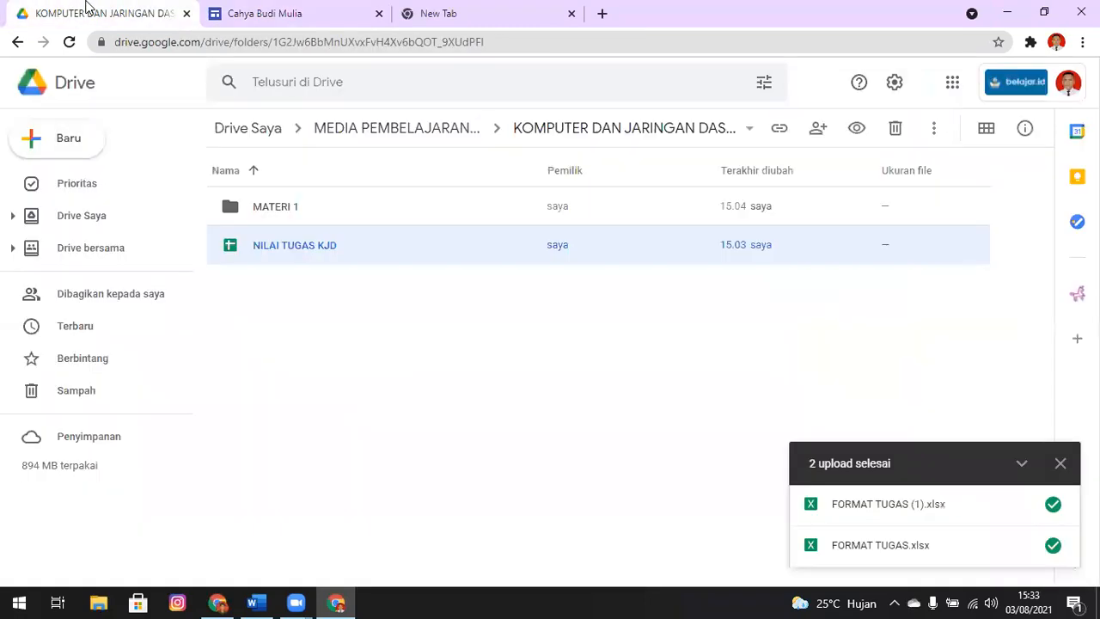
{"action": "left_click", "coordinate": [280, 206]}
{"action": "double_click", "coordinate": [280, 206]}
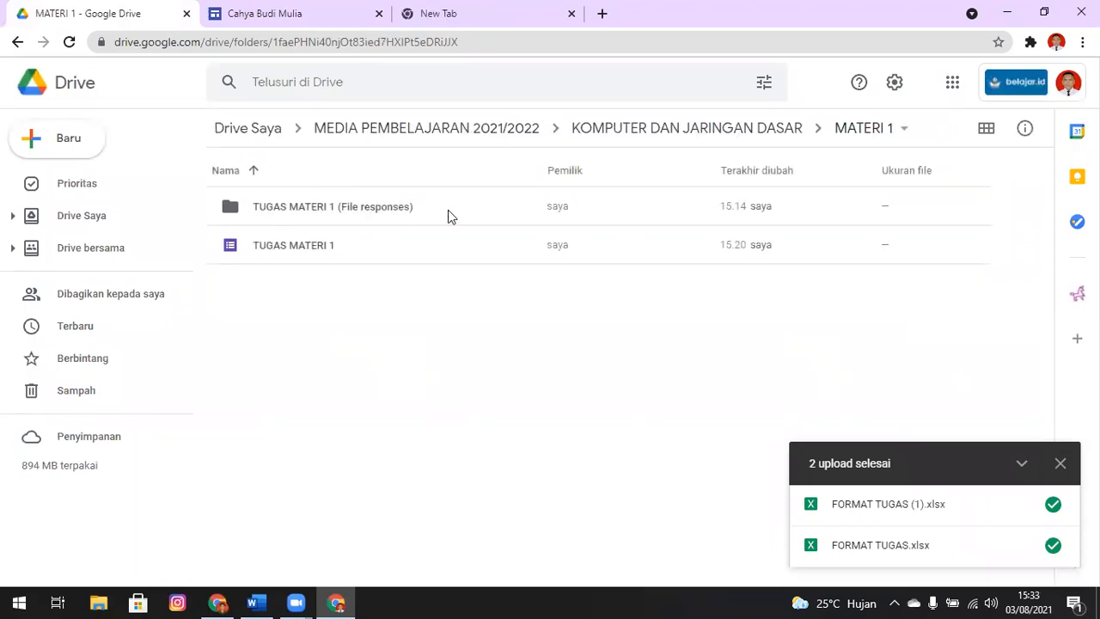
{"action": "left_click", "coordinate": [293, 247]}
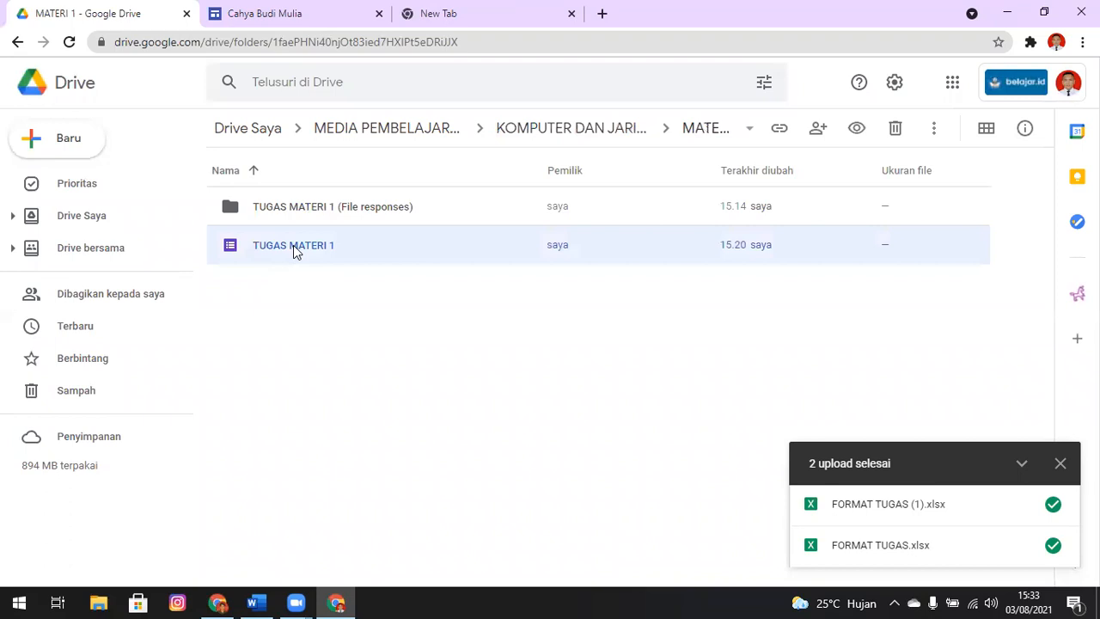
{"action": "double_click", "coordinate": [293, 245]}
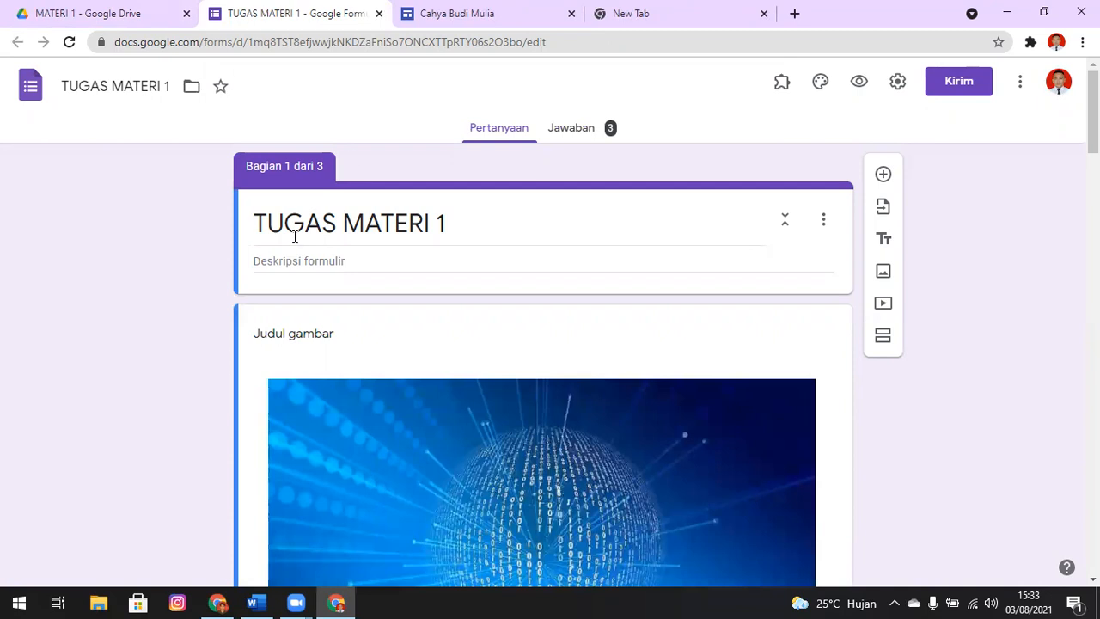
Shorten the share link of the TUGAS MATERI 1 form and copy it
{"action": "left_click", "coordinate": [940, 91]}
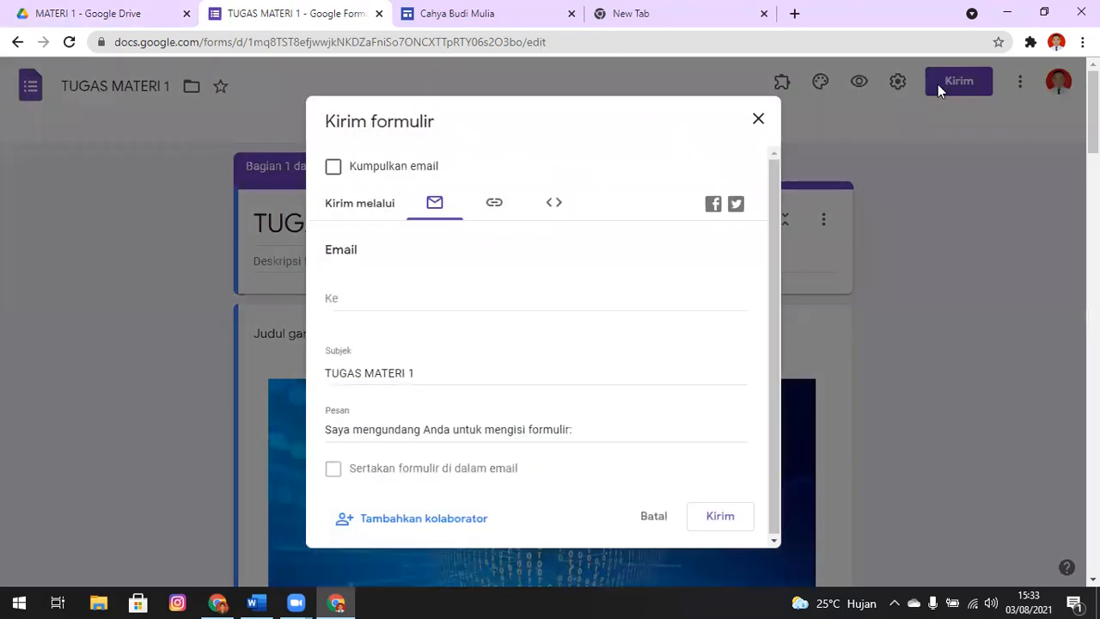
{"action": "left_click", "coordinate": [496, 210]}
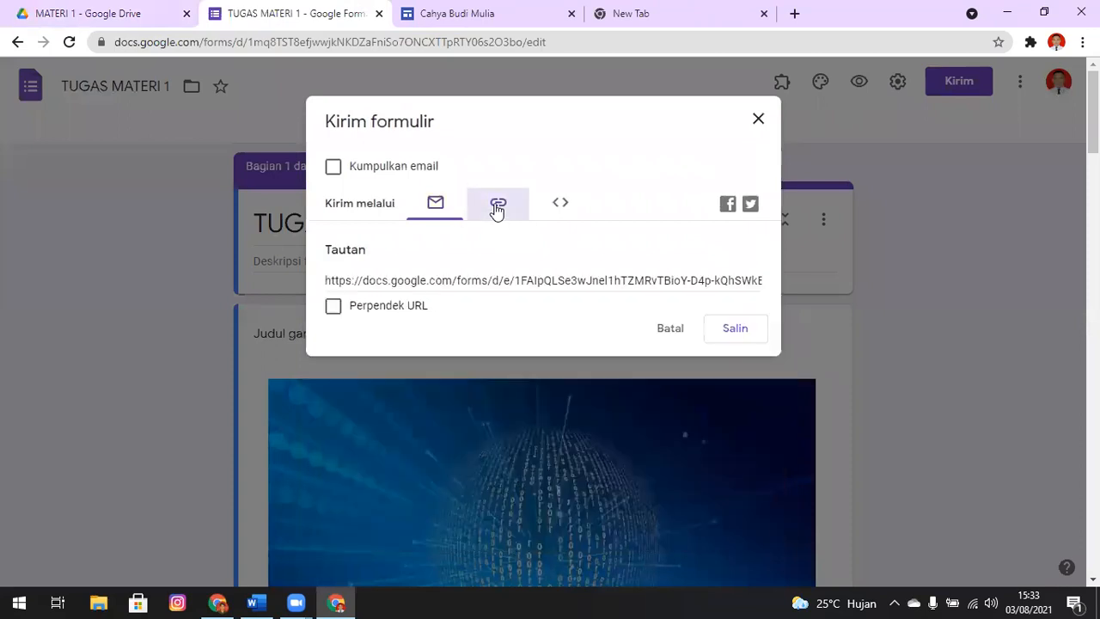
{"action": "left_click", "coordinate": [334, 307]}
{"action": "key", "text": "ctrl+c"}
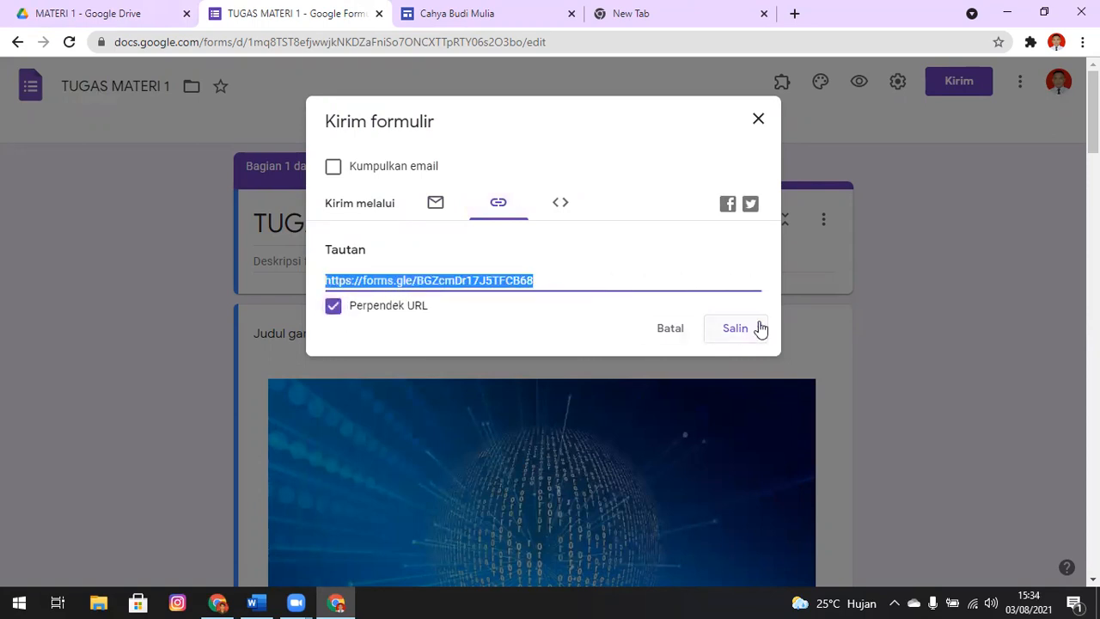
{"action": "left_click", "coordinate": [760, 329]}
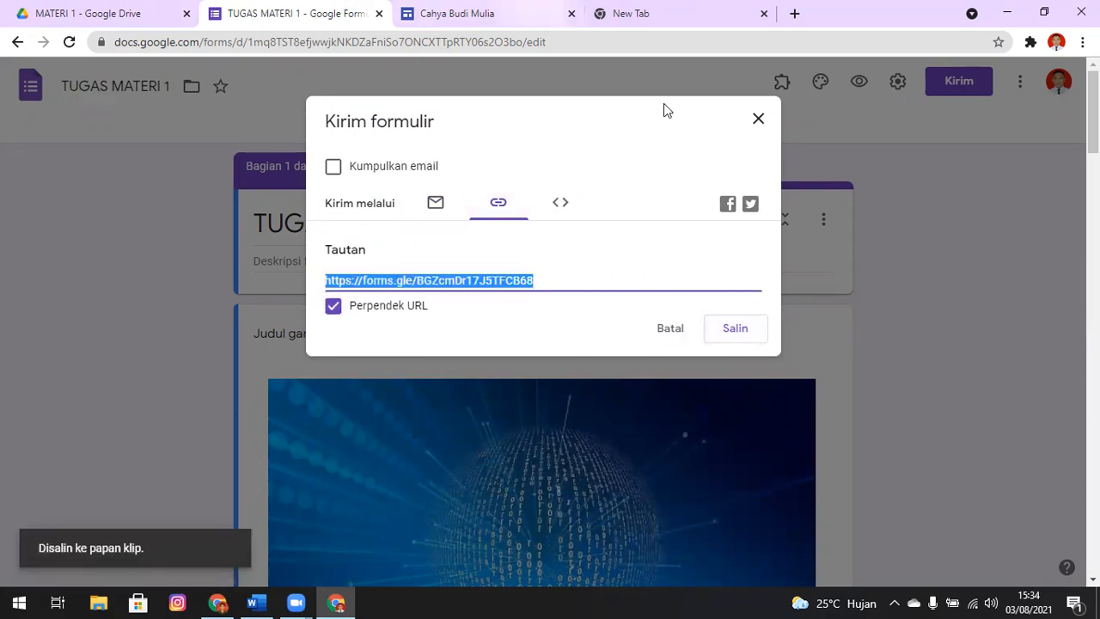
Return to the site editor, replace the KUMPULKAN TUGAS button's link with the copied form URL and update the button
{"action": "key", "text": "ctrl+Tab"}
{"action": "left_click", "coordinate": [510, 359]}
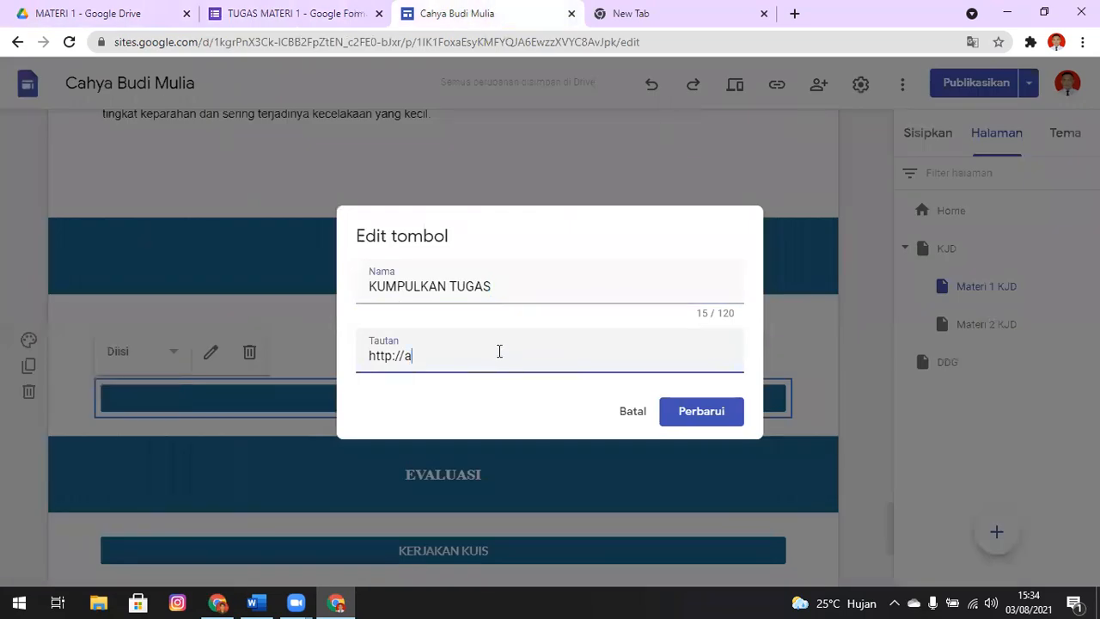
{"action": "key", "text": "ctrl+a"}
{"action": "key", "text": "ctrl+v"}
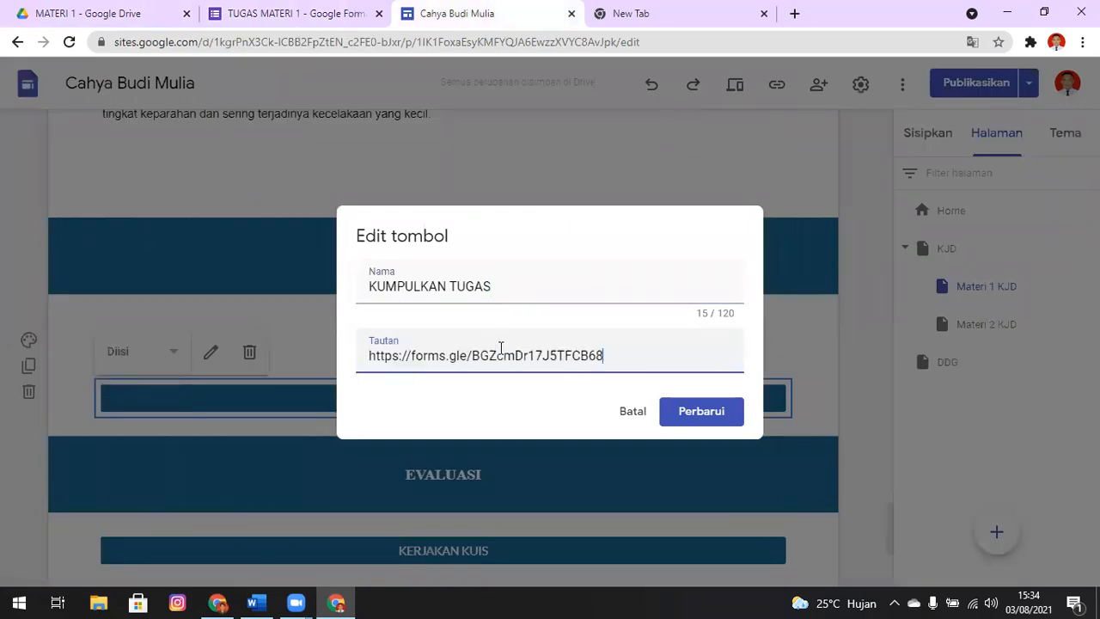
{"action": "left_click", "coordinate": [717, 413]}
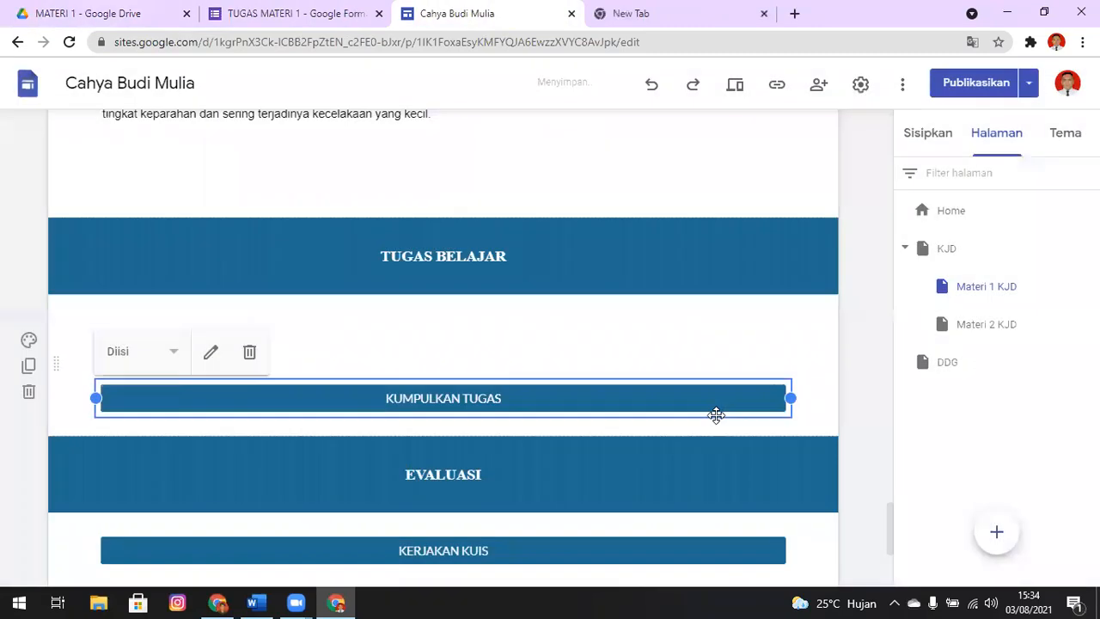
Preview the Materi 1 KJD page and follow its KUMPULKAN TUGAS button to test the form link
{"action": "left_click", "coordinate": [737, 87]}
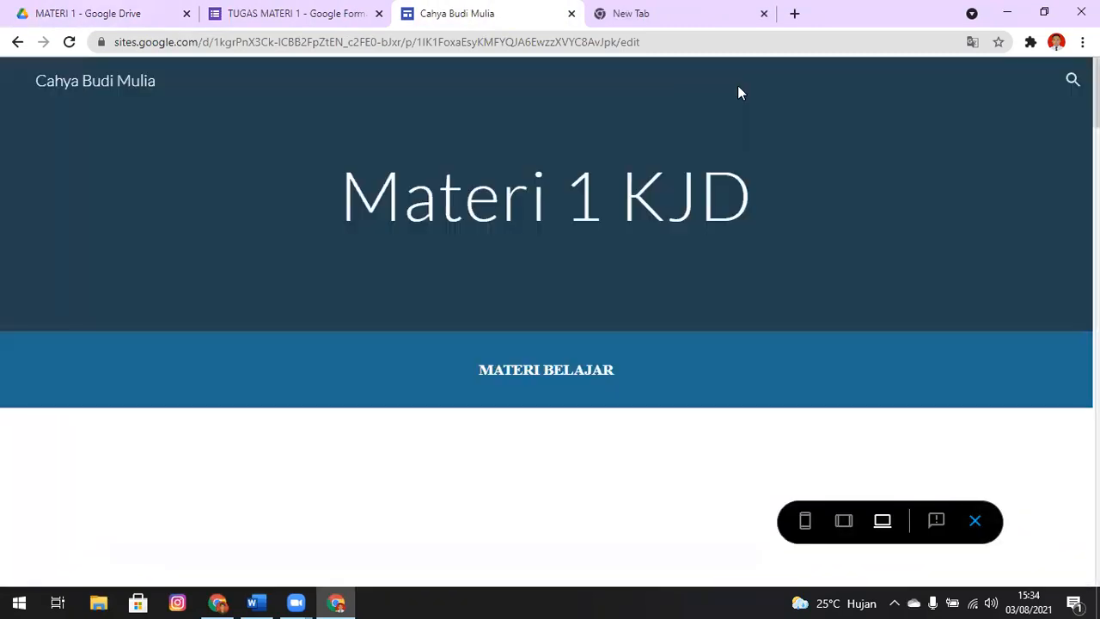
{"action": "scroll", "coordinate": [550, 327], "scroll_direction": "down", "scroll_amount": 1}
{"action": "scroll", "coordinate": [550, 326], "scroll_direction": "down", "scroll_amount": 20}
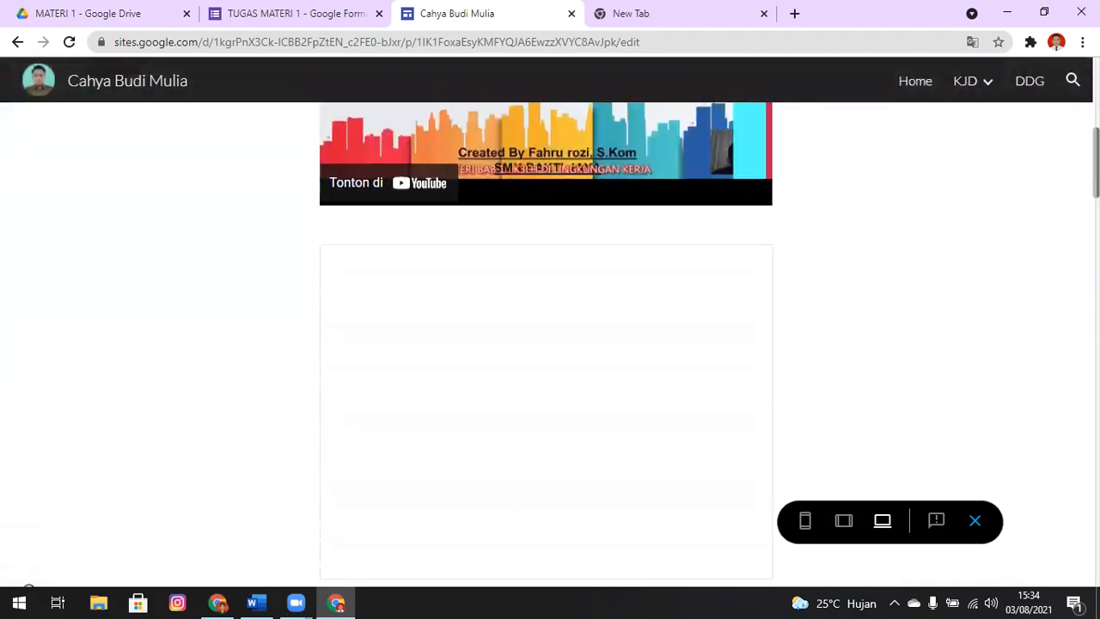
{"action": "scroll", "coordinate": [244, 484], "scroll_direction": "down", "scroll_amount": 20}
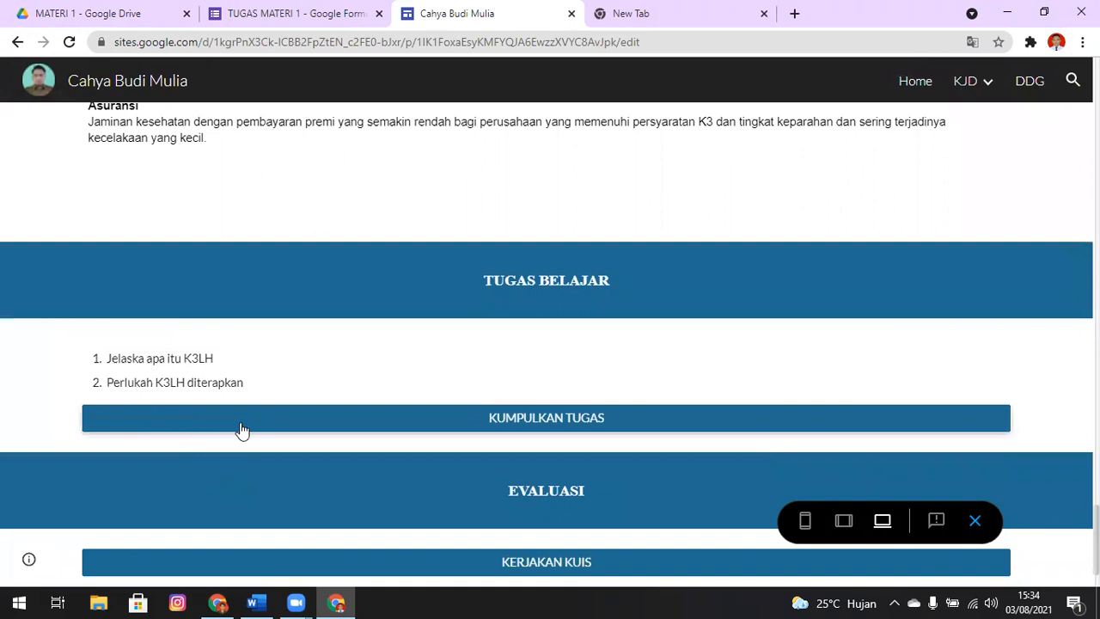
{"action": "left_click", "coordinate": [565, 421]}
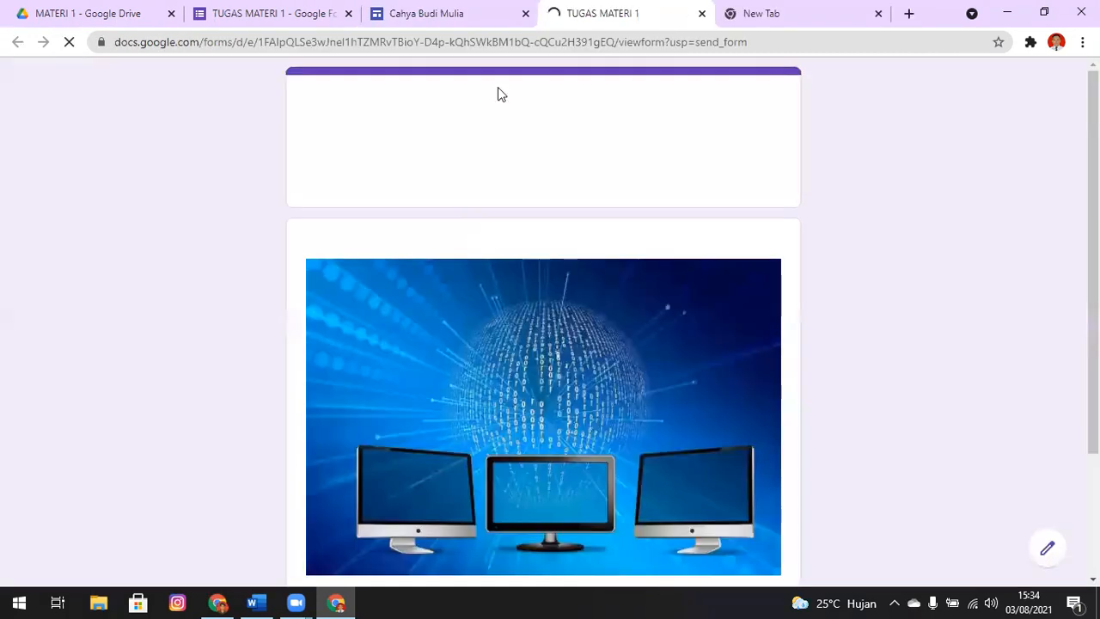
Look over the form's opening page, continue to the IDENTITAS SISWA section and check its student identity fields
{"action": "scroll", "coordinate": [543, 343], "scroll_direction": "down", "scroll_amount": 2}
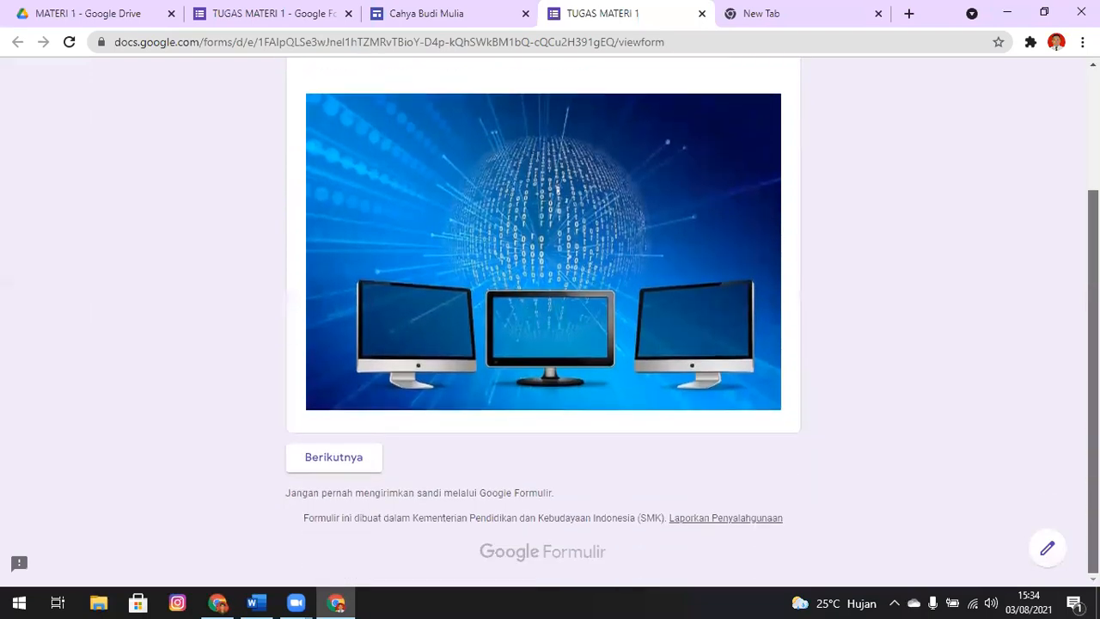
{"action": "scroll", "coordinate": [426, 563], "scroll_direction": "up", "scroll_amount": 2}
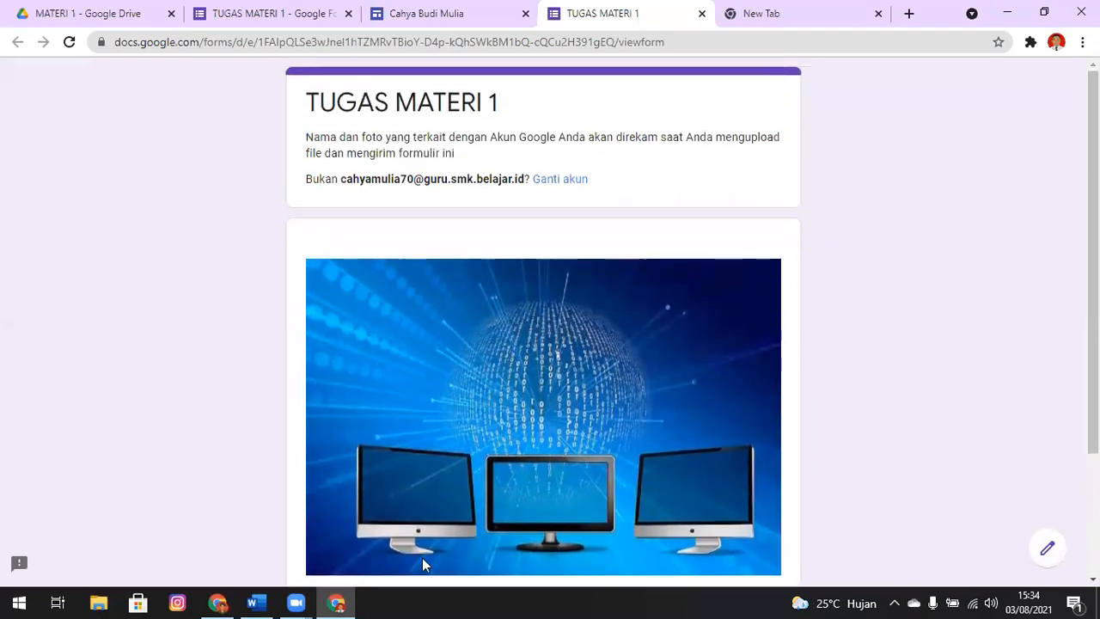
{"action": "scroll", "coordinate": [341, 528], "scroll_direction": "down", "scroll_amount": 2}
{"action": "left_click", "coordinate": [335, 464]}
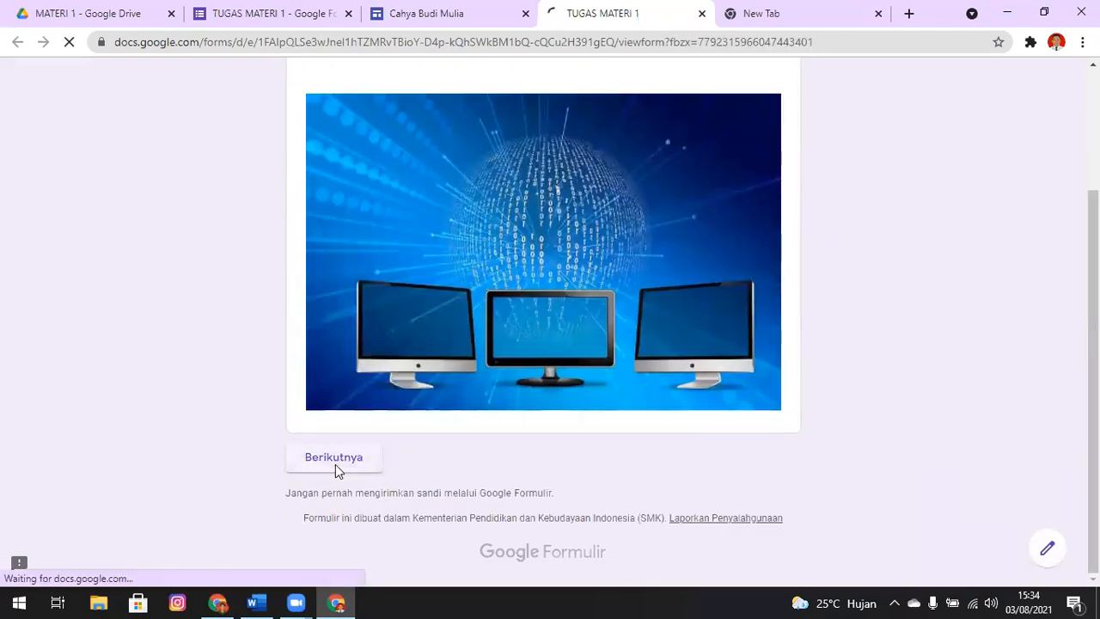
{"action": "scroll", "coordinate": [455, 163], "scroll_direction": "down", "scroll_amount": 2}
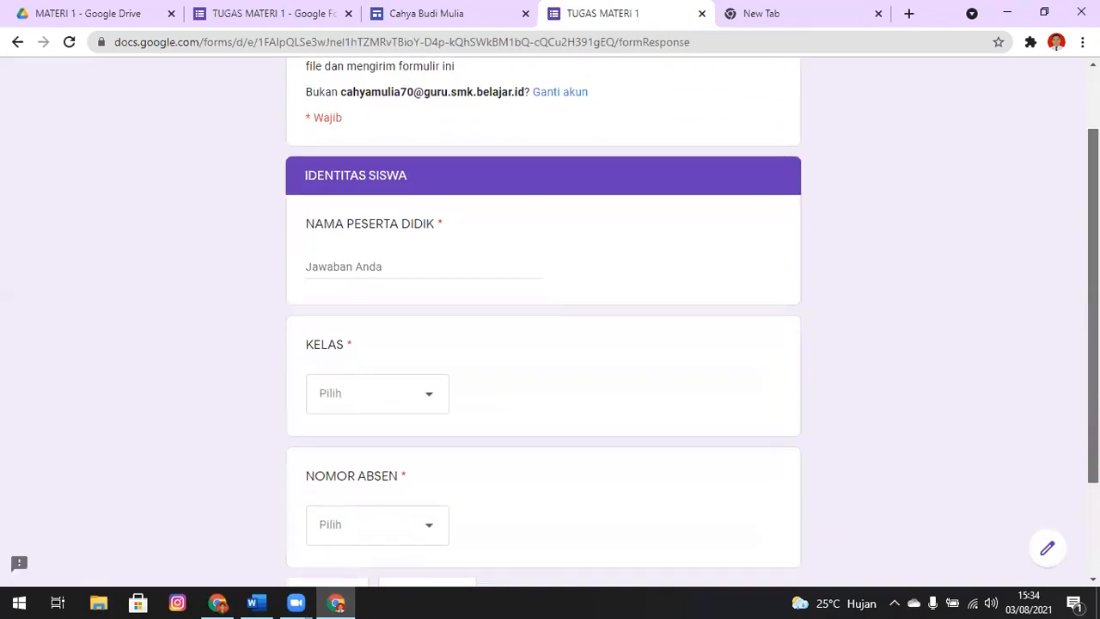
{"action": "left_click", "coordinate": [461, 210]}
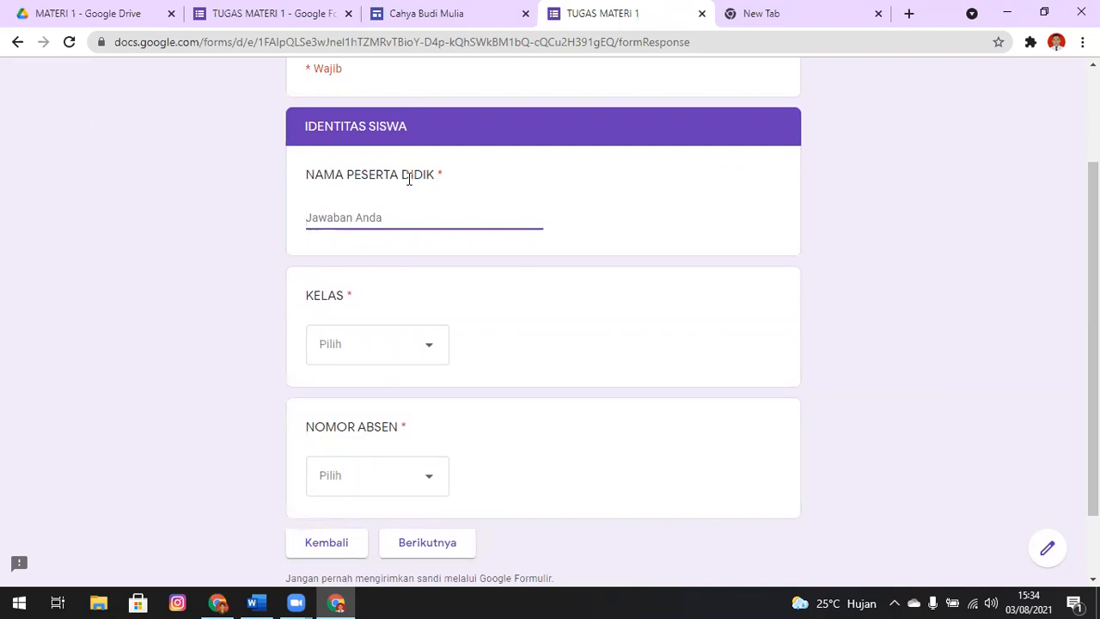
Enter A as the placeholder student name, choose class X TKJ 2 and attendance number 7, and continue to the Unggah Tugas section
{"action": "type", "text": "A"}
{"action": "left_click", "coordinate": [429, 354]}
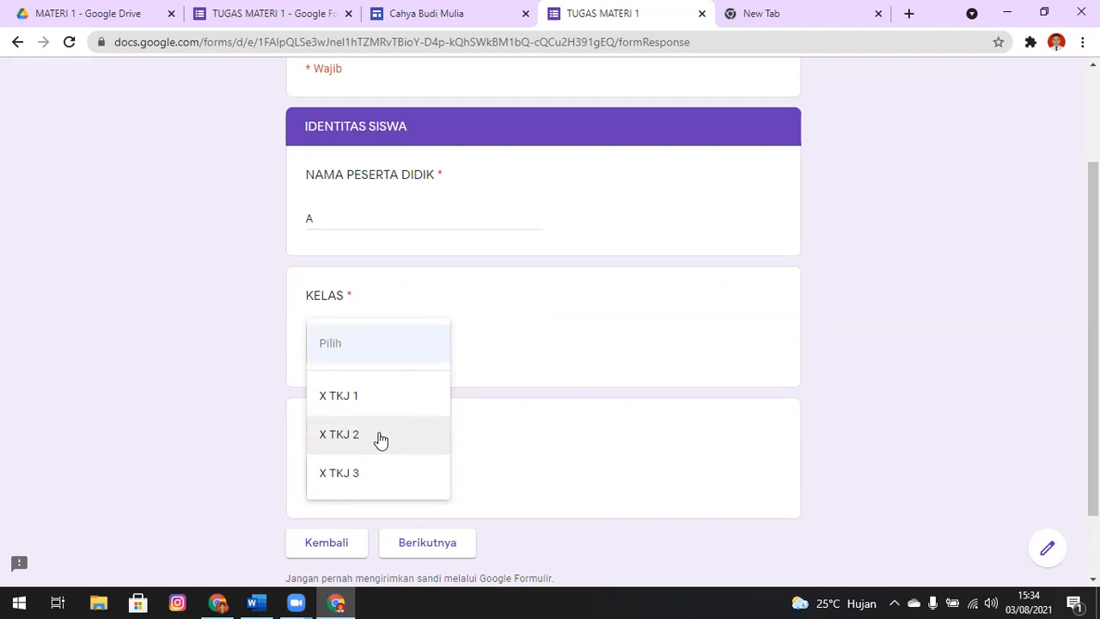
{"action": "left_click", "coordinate": [380, 438]}
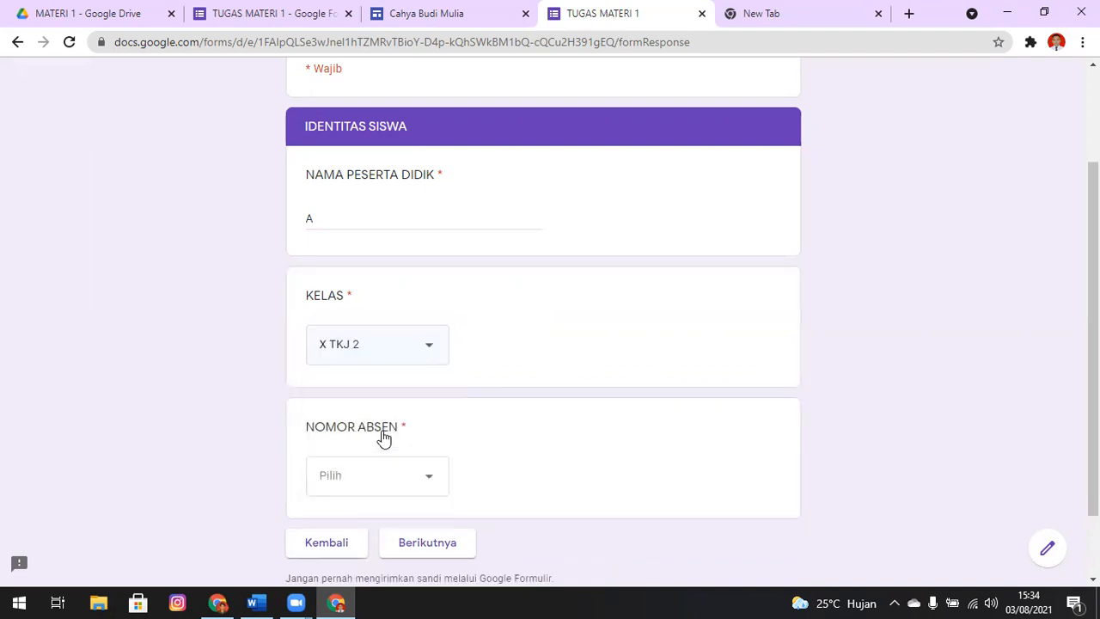
{"action": "left_click", "coordinate": [379, 474]}
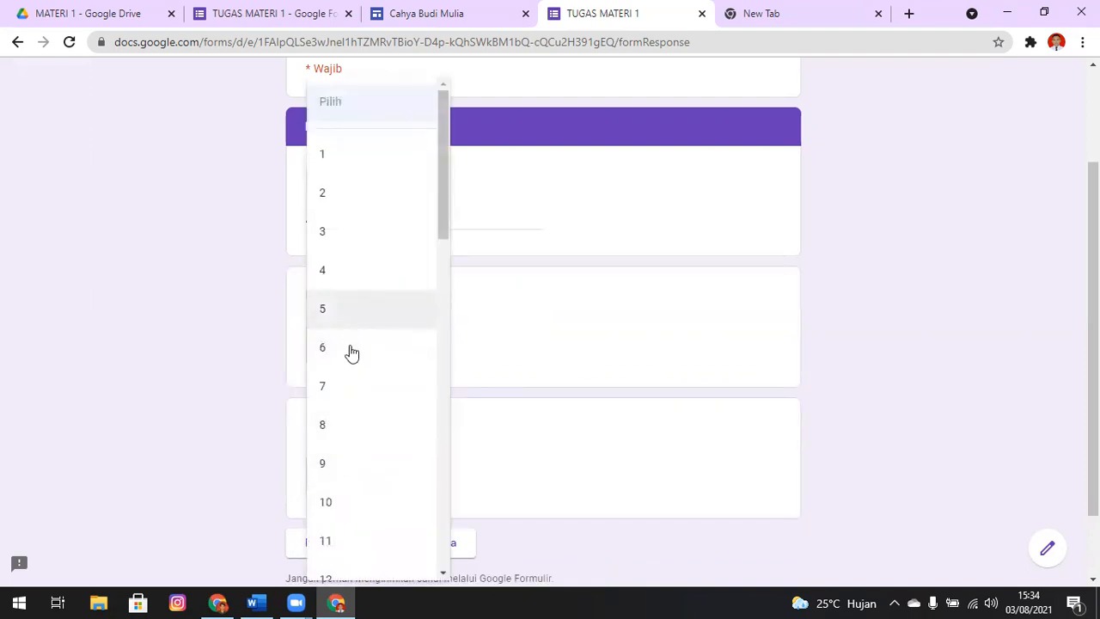
{"action": "left_click", "coordinate": [361, 392]}
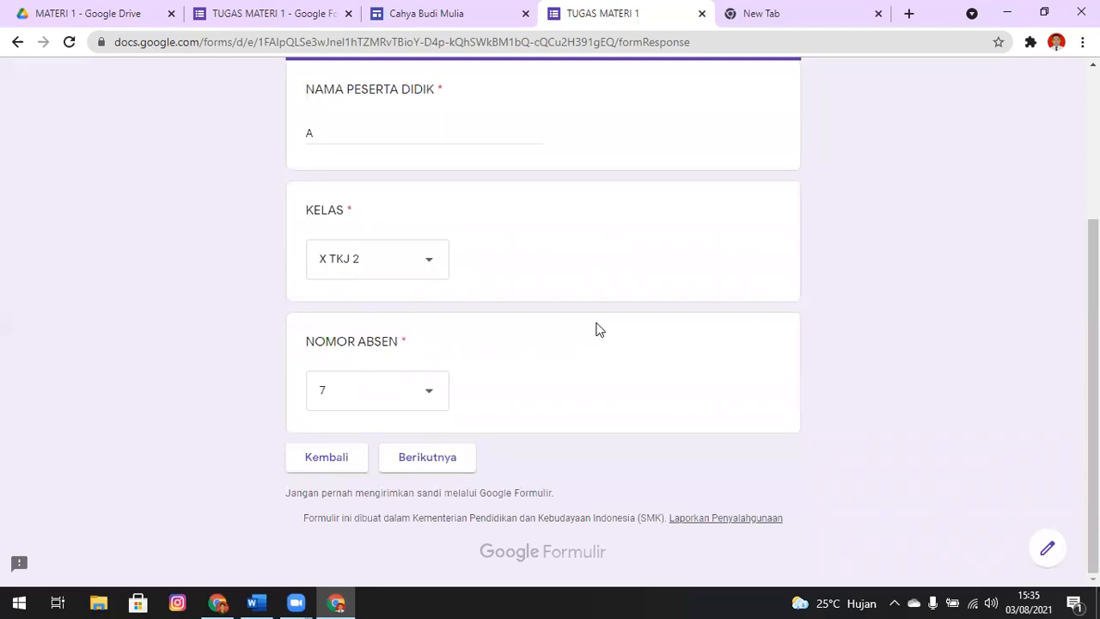
{"action": "left_click", "coordinate": [457, 457]}
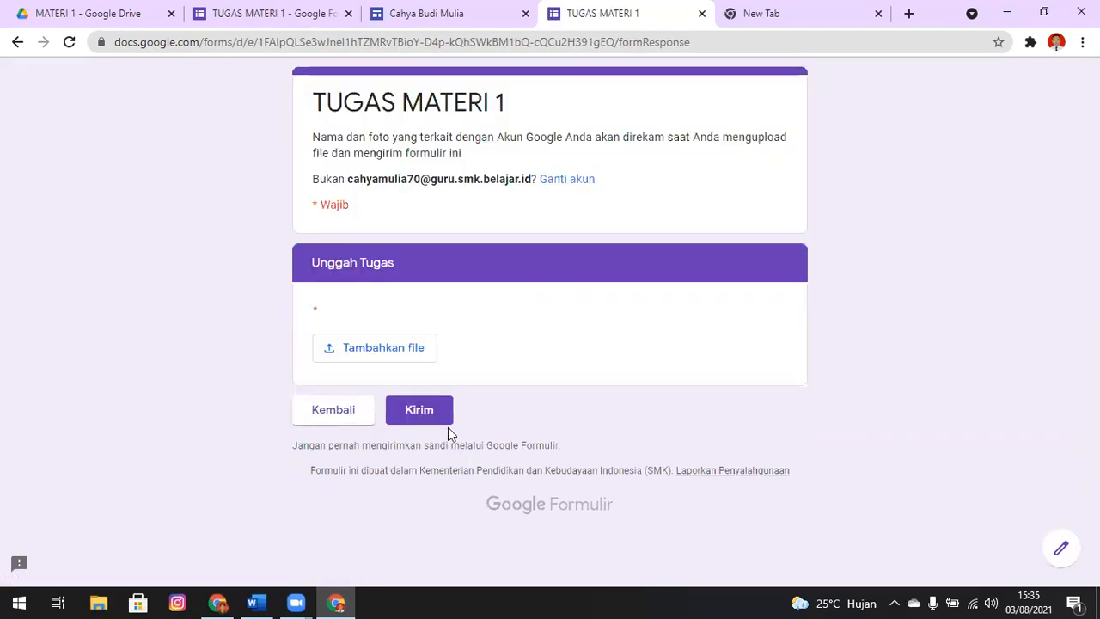
Upload the image WallpaperDog-10761119 from the Pictures folder as the assignment file and submit the form
{"action": "left_click", "coordinate": [396, 346]}
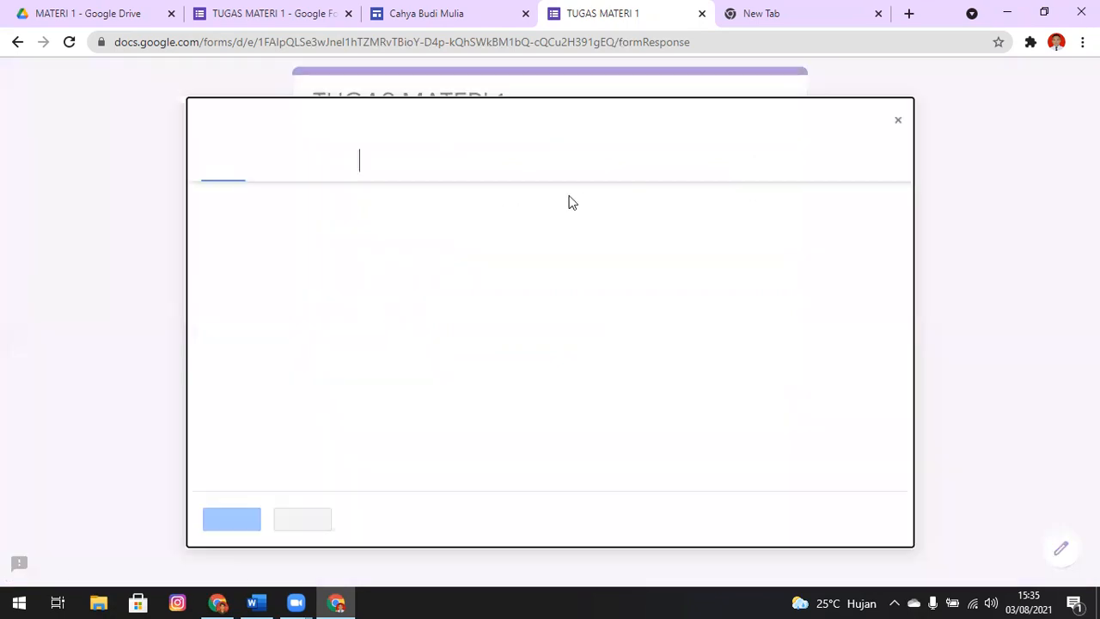
{"action": "left_click", "coordinate": [566, 347]}
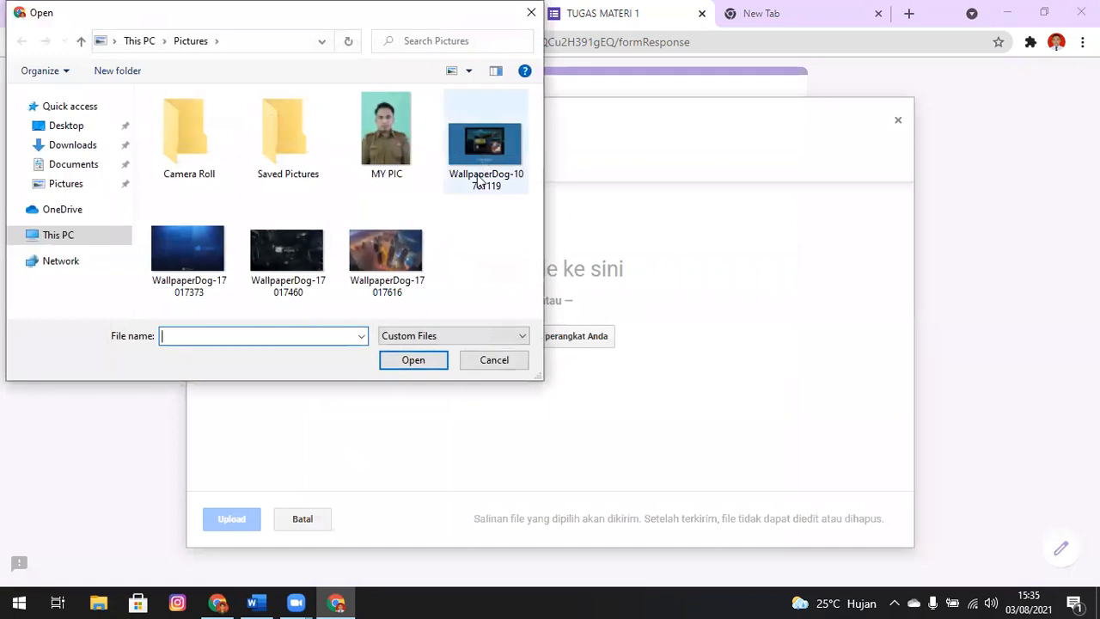
{"action": "left_click", "coordinate": [516, 160]}
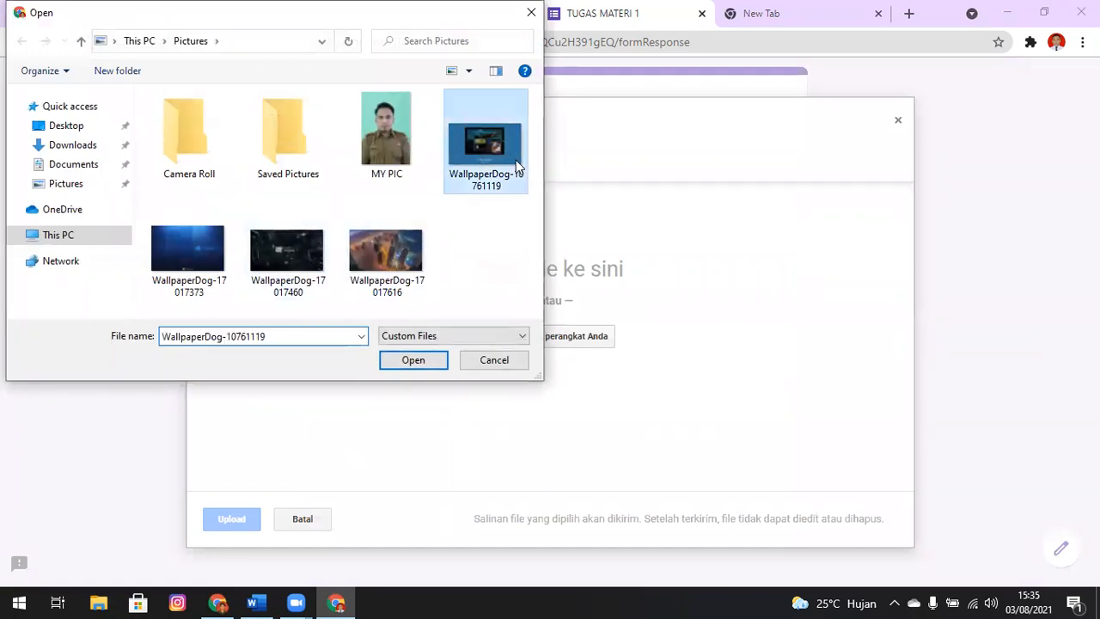
{"action": "left_click", "coordinate": [412, 360]}
{"action": "left_click", "coordinate": [245, 518]}
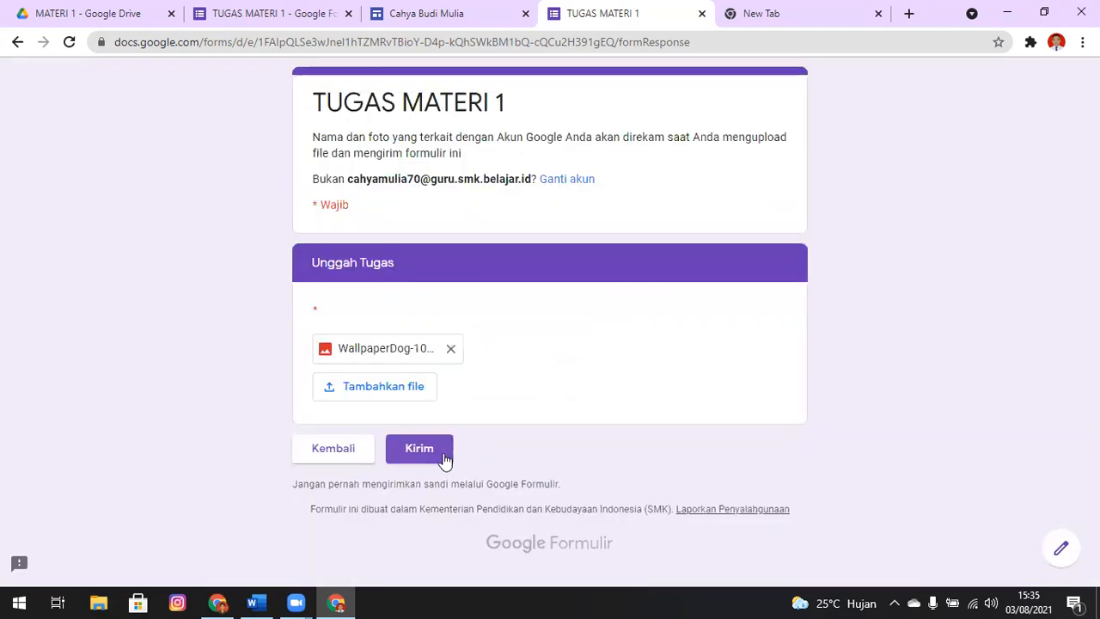
{"action": "left_click", "coordinate": [444, 457]}
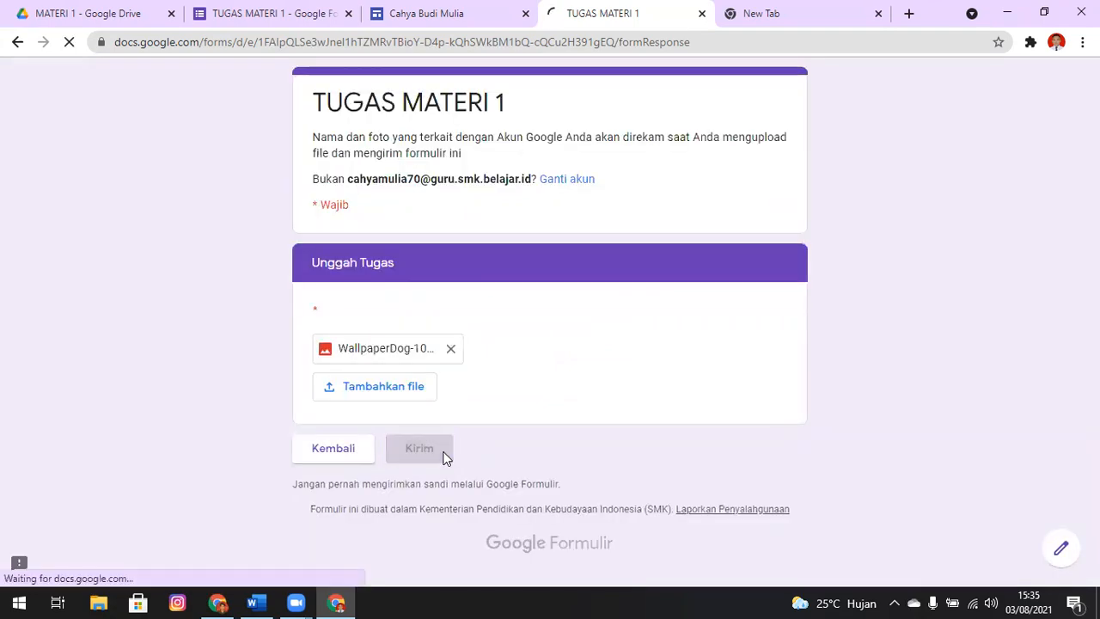
Go back to the parent course folder in Google Drive, open the NILAI TUGAS KJD spreadsheet and show its X TKJ 2 sheet
{"action": "left_click", "coordinate": [86, 10]}
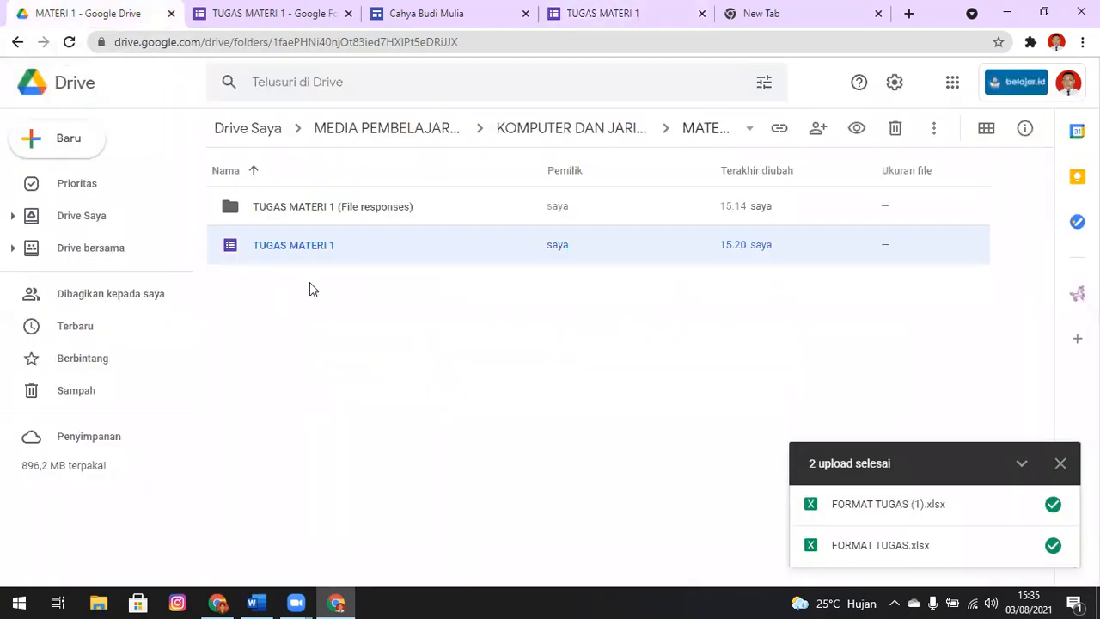
{"action": "left_click", "coordinate": [557, 136]}
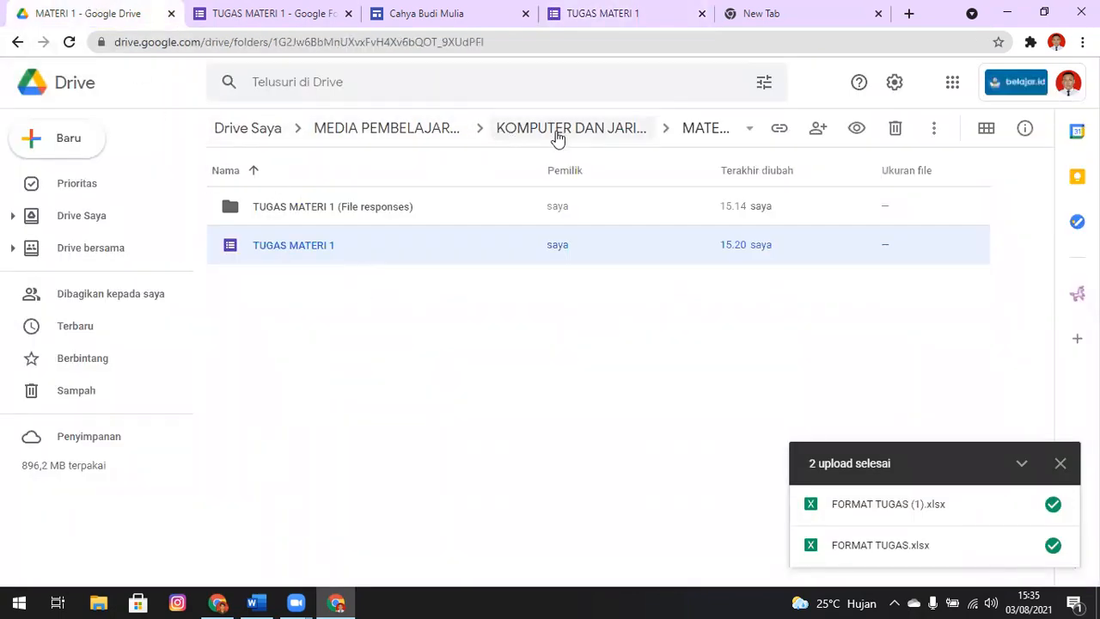
{"action": "double_click", "coordinate": [307, 253]}
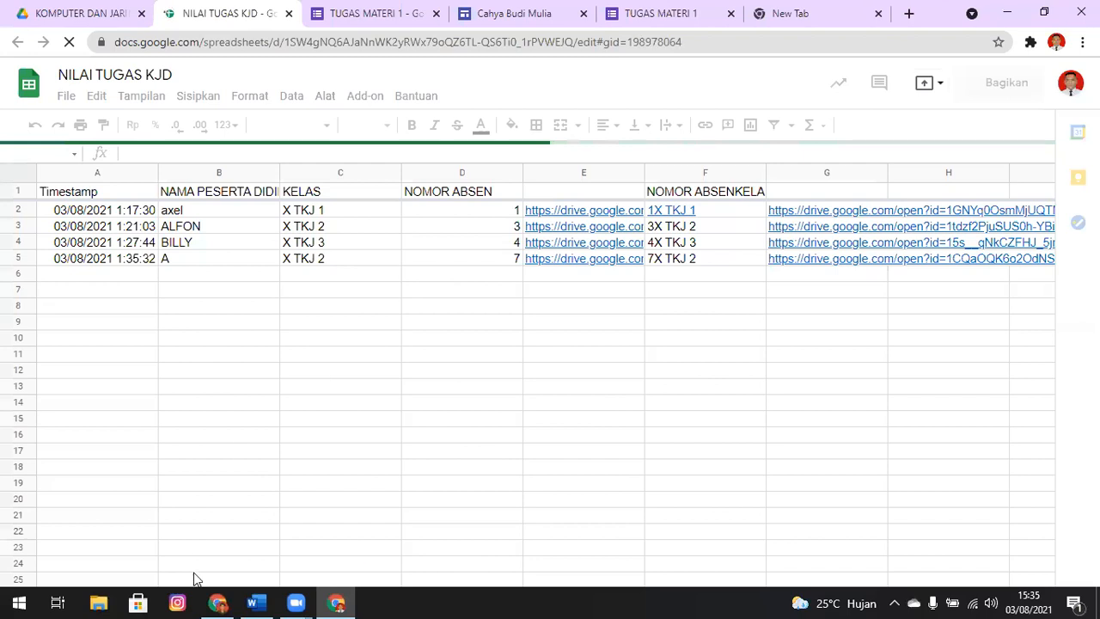
{"action": "left_click", "coordinate": [267, 574]}
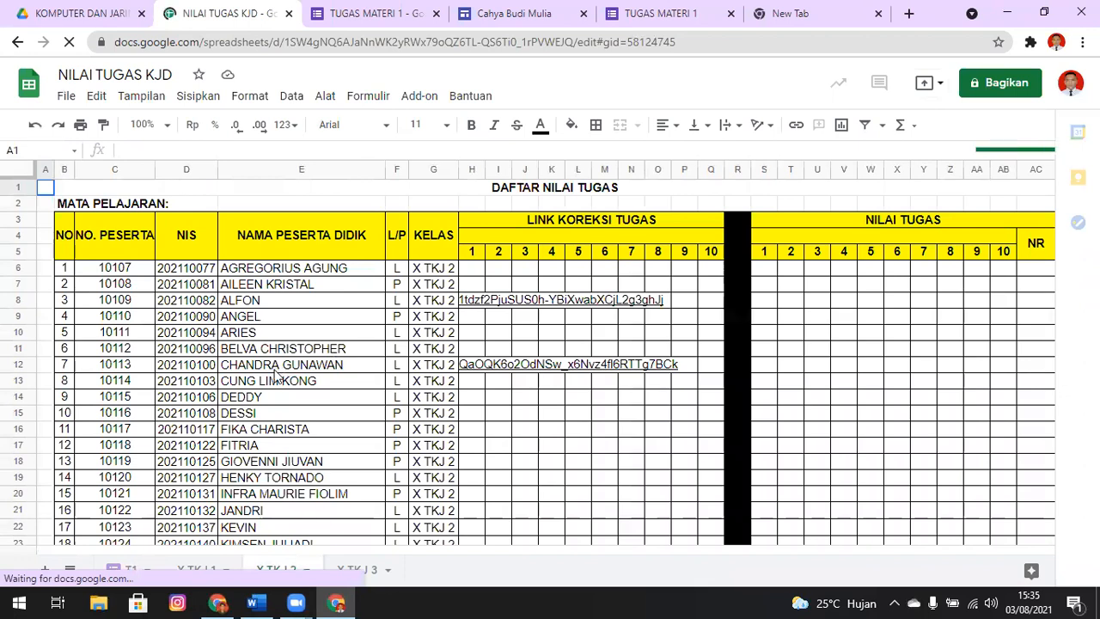
Preview the submission linked in H12 for student number 7 and select that student's first NILAI TUGAS cell
{"action": "left_click", "coordinate": [431, 370]}
{"action": "key", "text": "Right"}
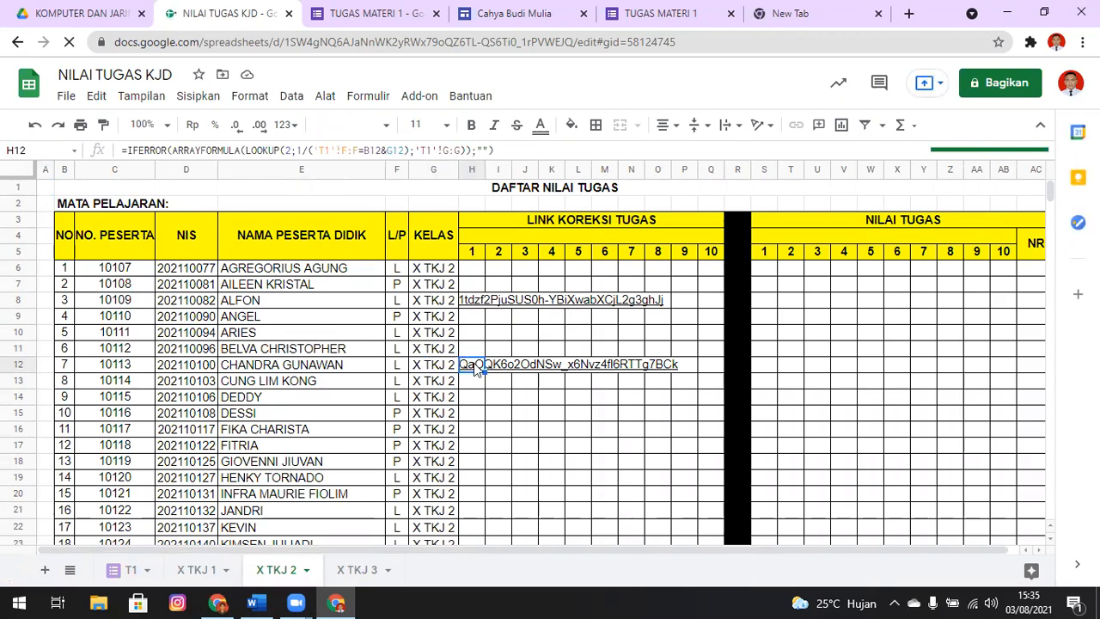
{"action": "mouse_move", "coordinate": [473, 363]}
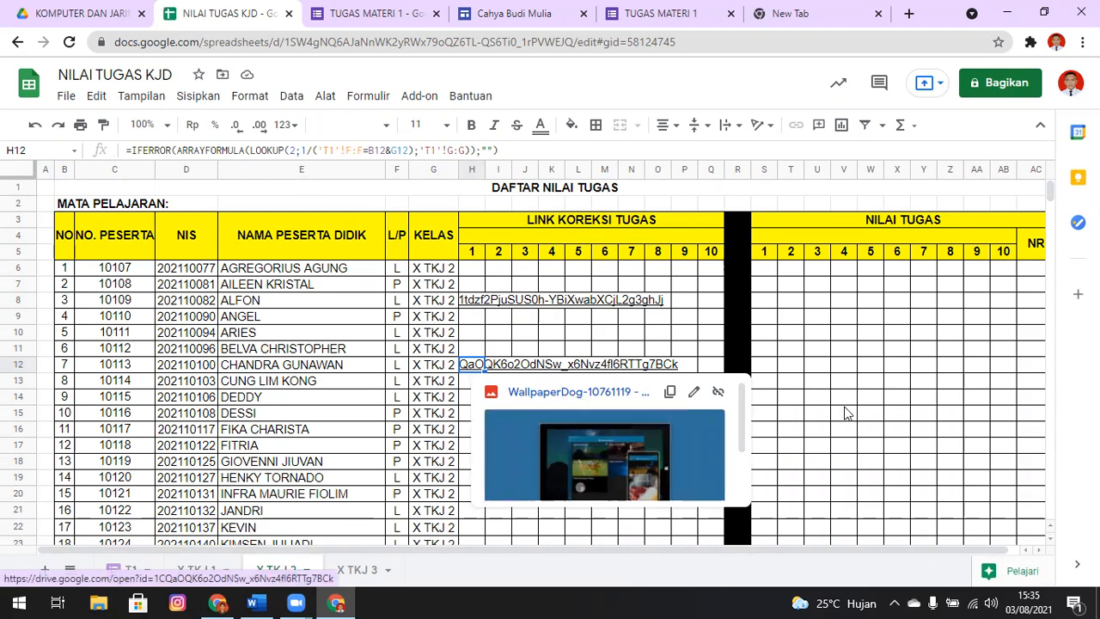
{"action": "left_click", "coordinate": [767, 369]}
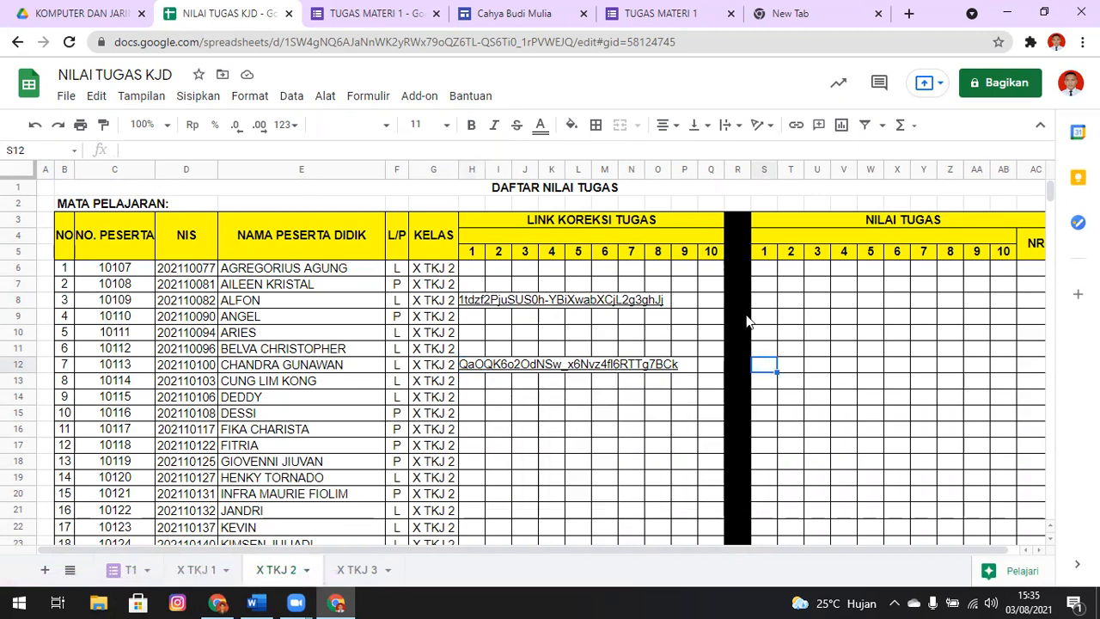
Inspect the lookup formula behind the submission link in H8 and leave the cell as it is
{"action": "left_click", "coordinate": [511, 320]}
{"action": "key", "text": "Up"}
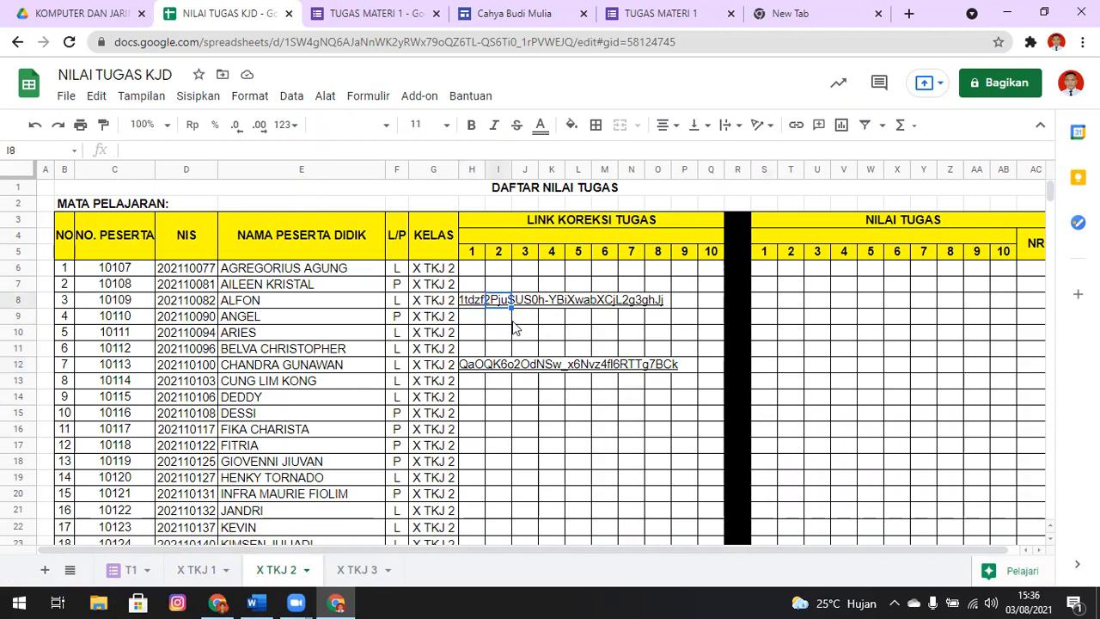
{"action": "key", "text": "Left"}
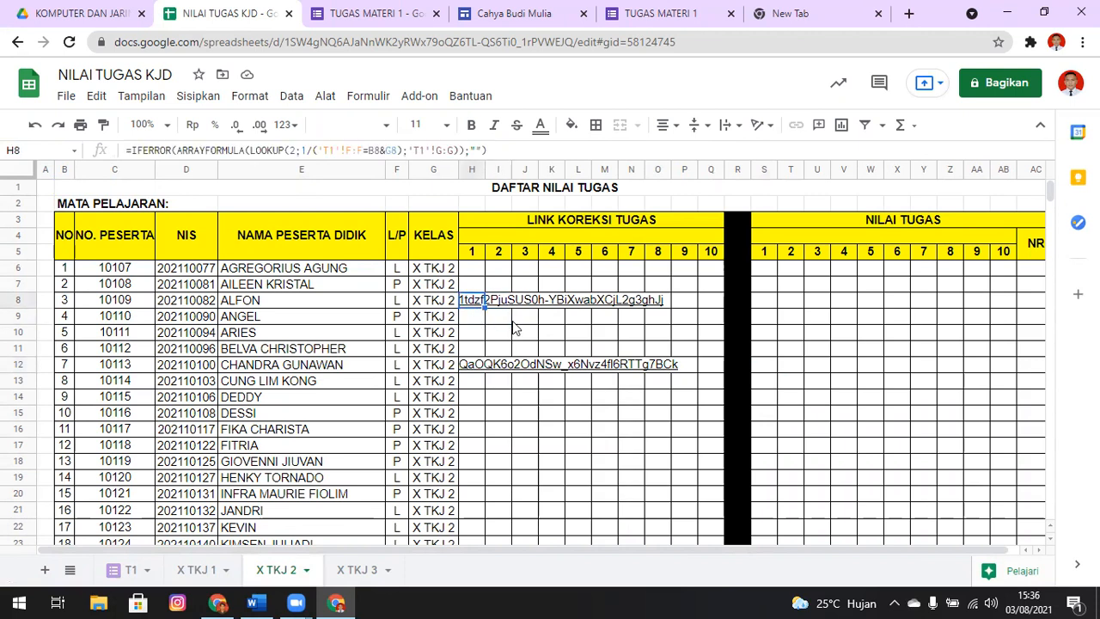
{"action": "key", "text": "Return"}
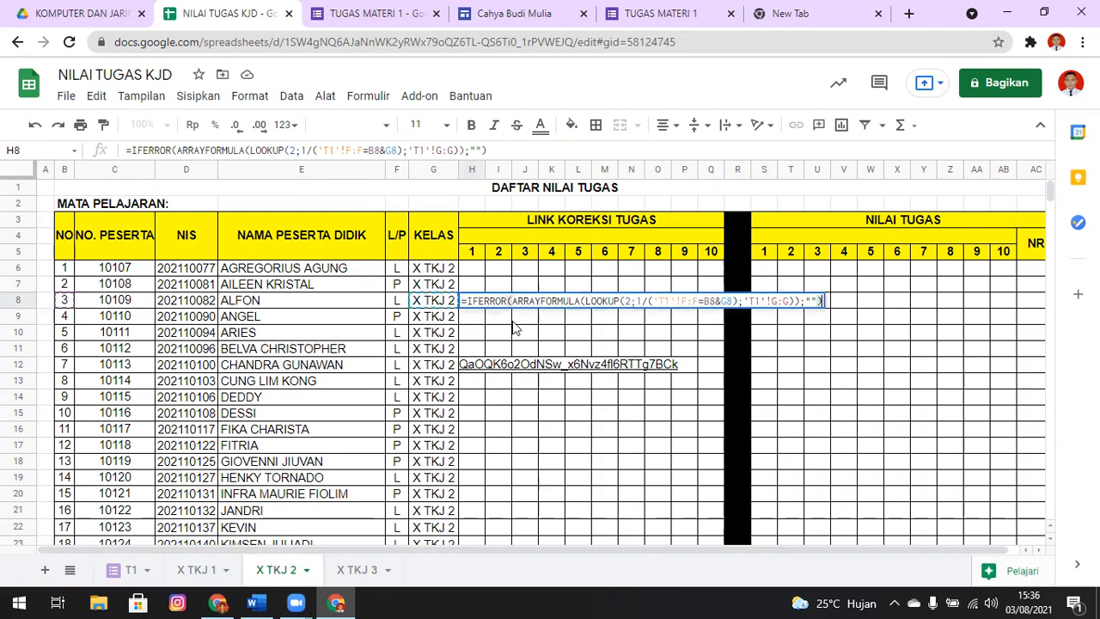
{"action": "key", "text": "Return"}
Enter a test S in I8 beside the submission link to cut off its overflowing text, and clear the cell again
{"action": "key", "text": "Down"}
{"action": "key", "text": "Up"}
{"action": "key", "text": "Up"}
{"action": "key", "text": "Right"}
{"action": "type", "text": "S"}
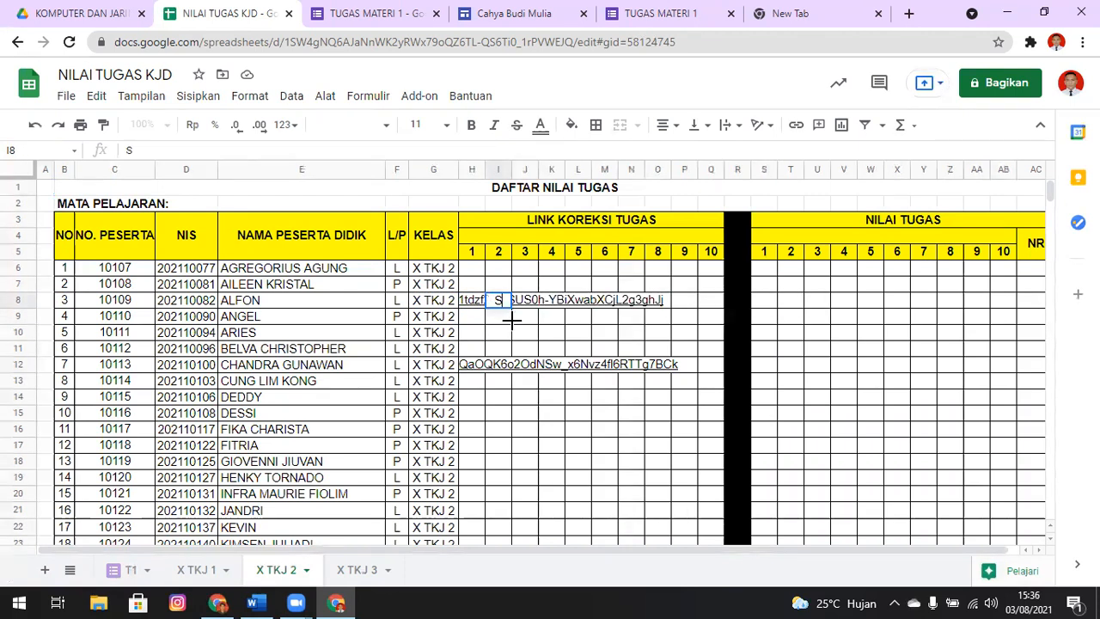
{"action": "key", "text": "Return"}
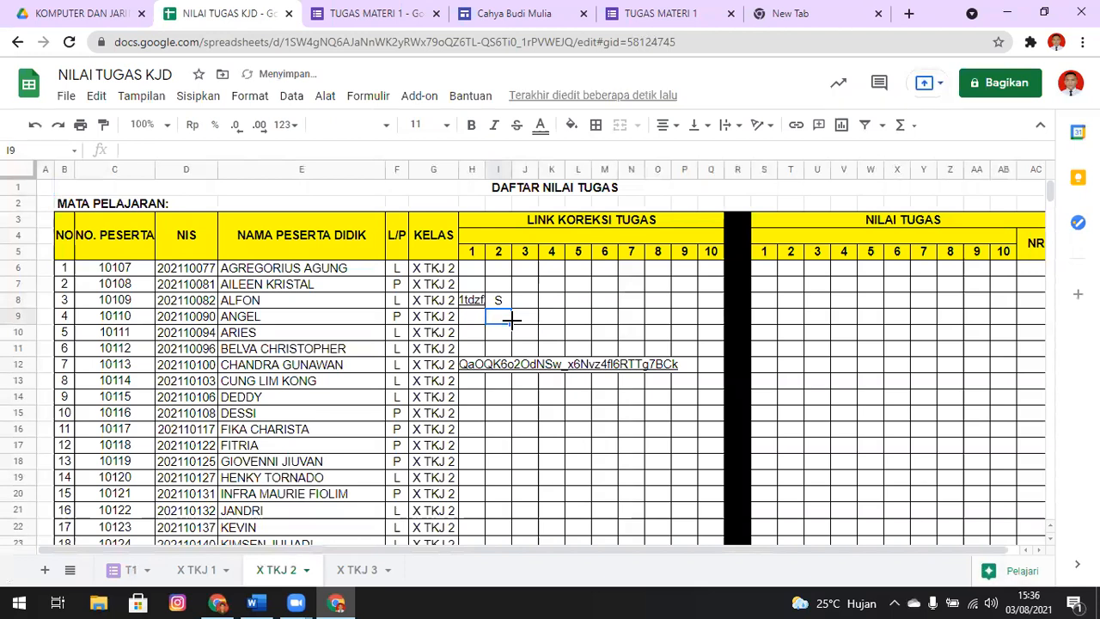
{"action": "key", "text": "Up"}
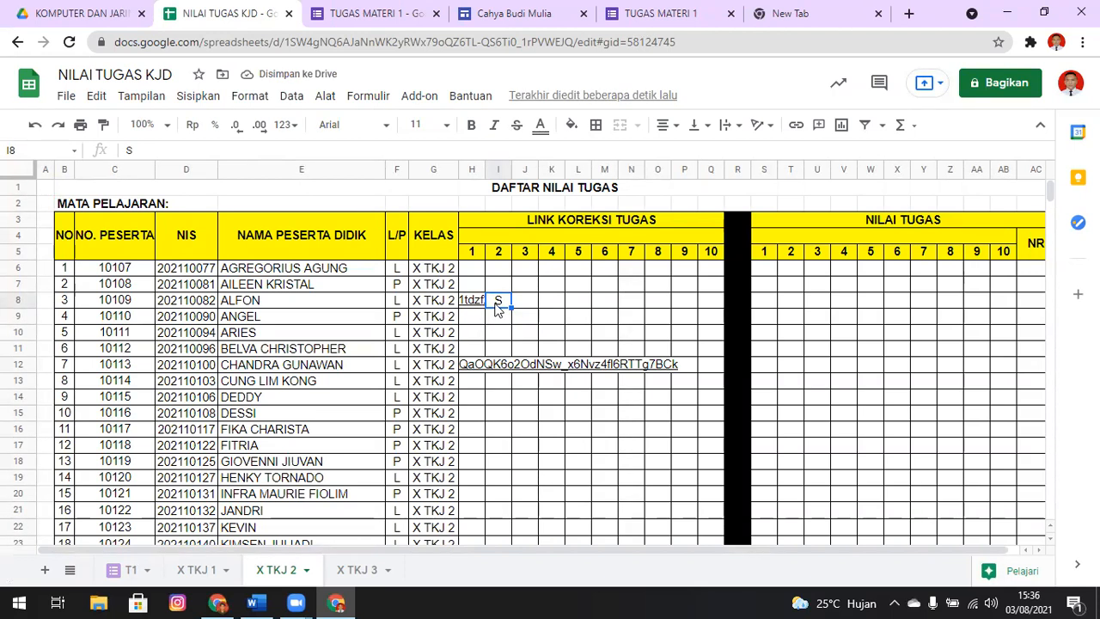
{"action": "mouse_move", "coordinate": [471, 308]}
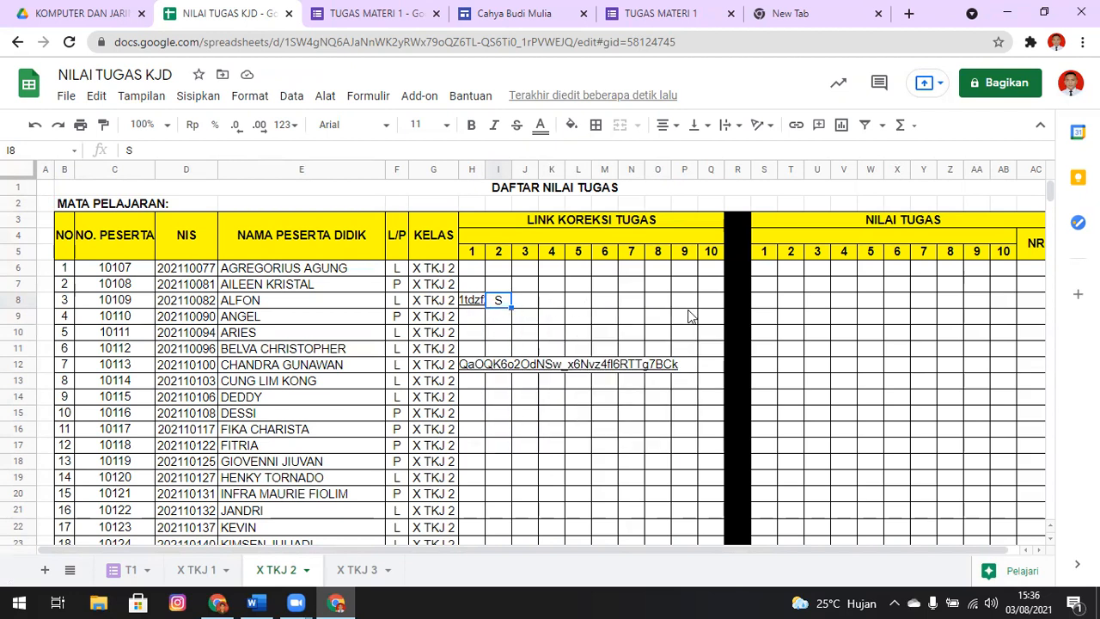
{"action": "key", "text": "Delete"}
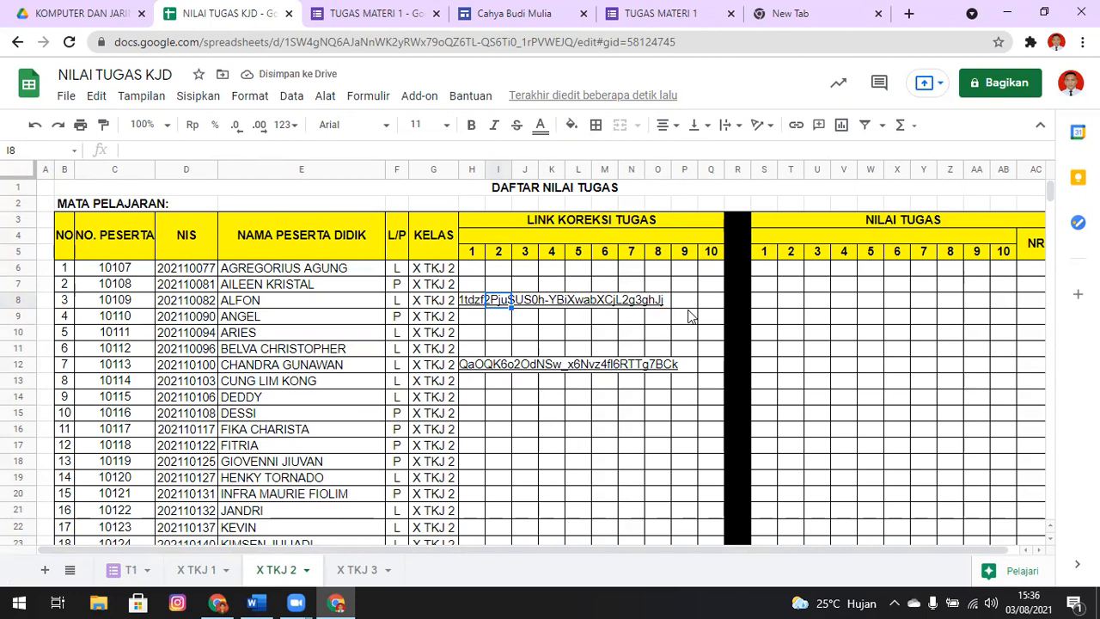
Preview the submission links in H8 and H12, and go through the first NILAI TUGAS column's cells for students 1 to 7
{"action": "key", "text": "Right"}
{"action": "key", "text": "Right"}
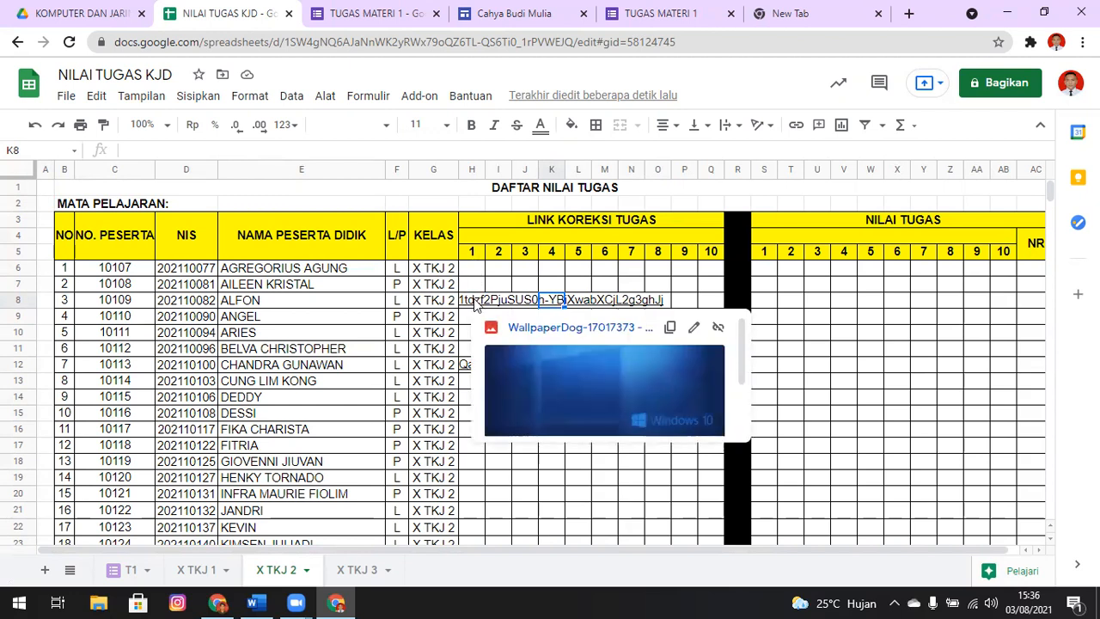
{"action": "mouse_move", "coordinate": [464, 366]}
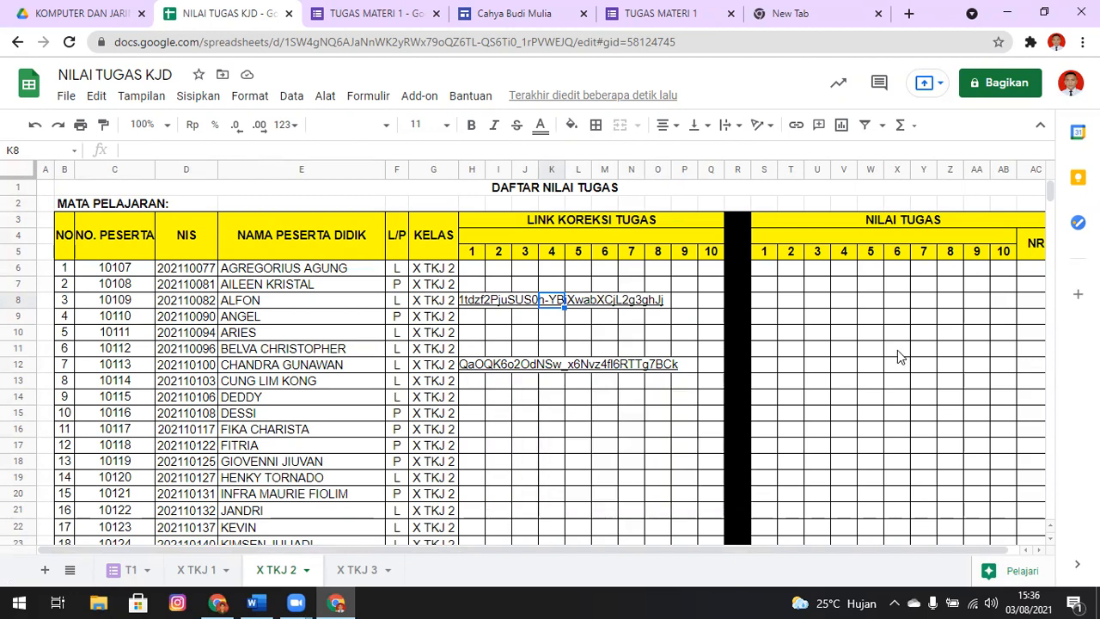
{"action": "left_click", "coordinate": [769, 313]}
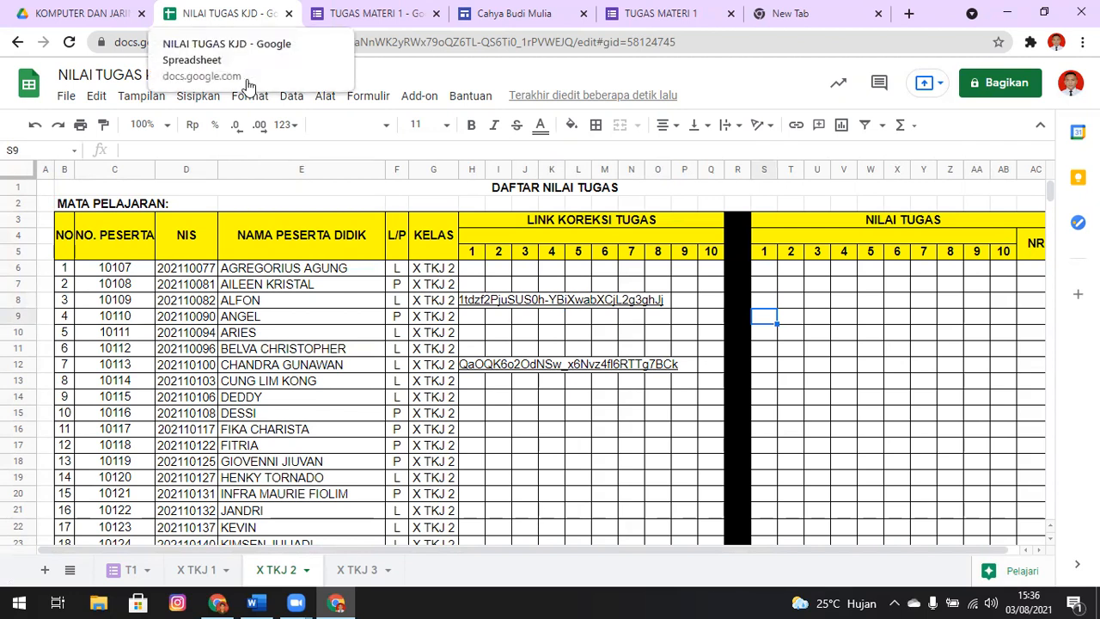
{"action": "left_click", "coordinate": [799, 286]}
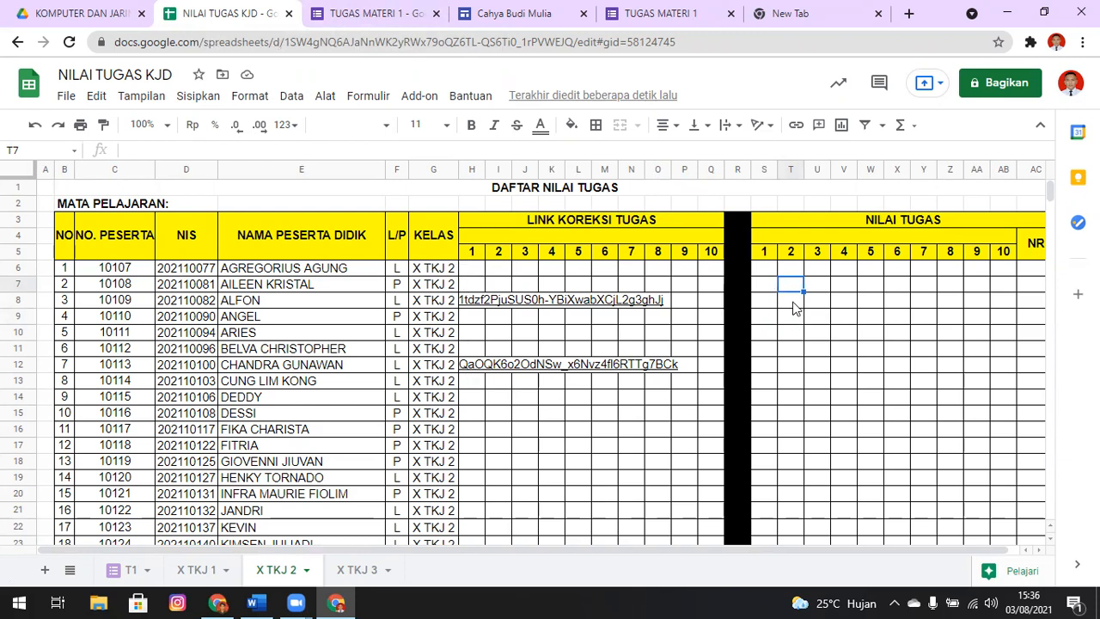
{"action": "left_click", "coordinate": [767, 268]}
{"action": "left_click", "coordinate": [768, 285]}
{"action": "left_click", "coordinate": [771, 302]}
{"action": "left_click", "coordinate": [773, 315]}
{"action": "left_click", "coordinate": [775, 349]}
{"action": "left_click", "coordinate": [775, 368]}
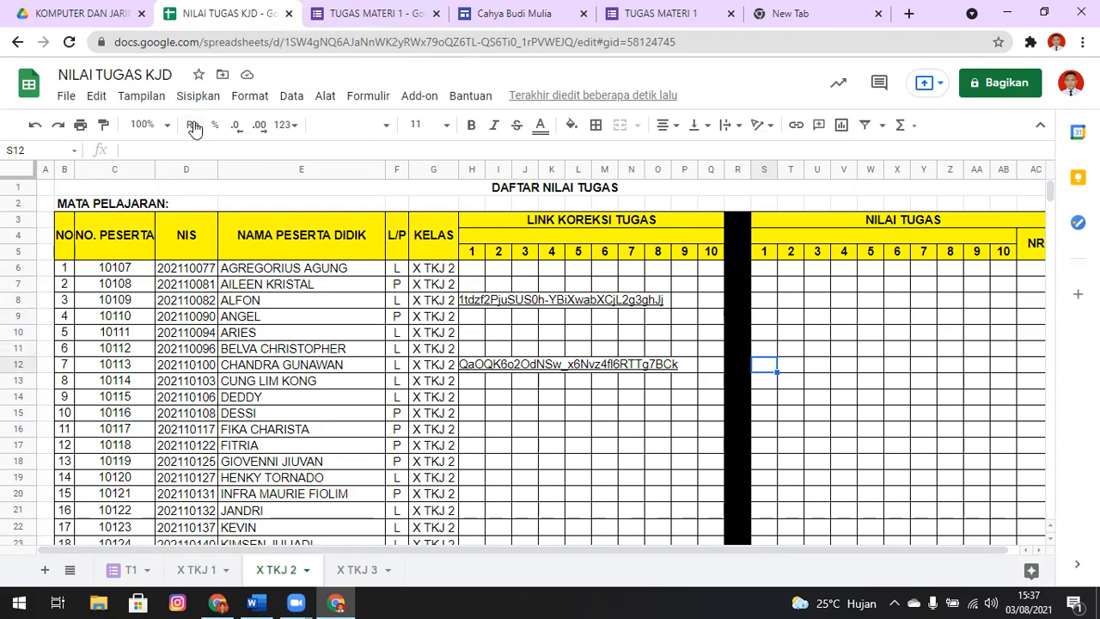
Set up publishing of NILAI TUGAS KJD to the web, choosing Seluruh Dokumen as the content and Halaman Web as the format
{"action": "left_click", "coordinate": [62, 99]}
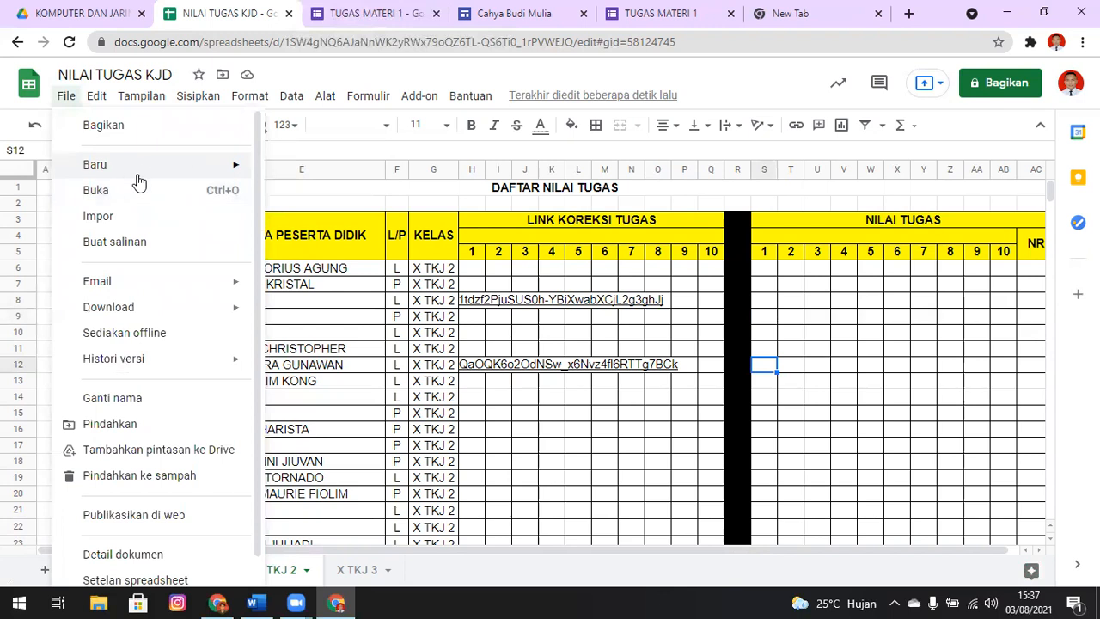
{"action": "mouse_move", "coordinate": [124, 172]}
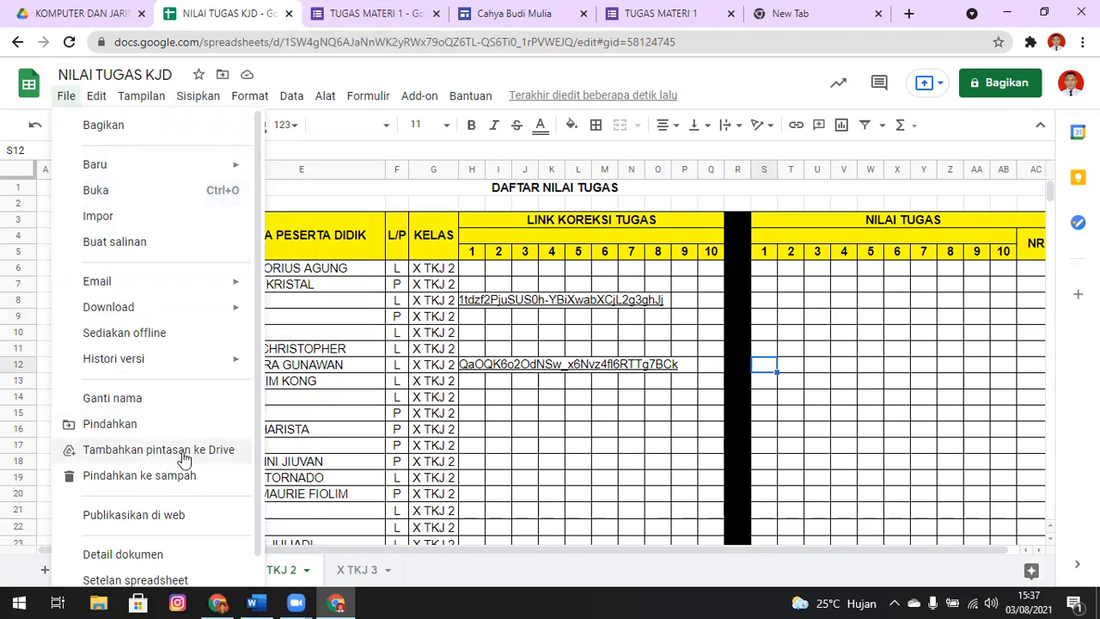
{"action": "left_click", "coordinate": [183, 515]}
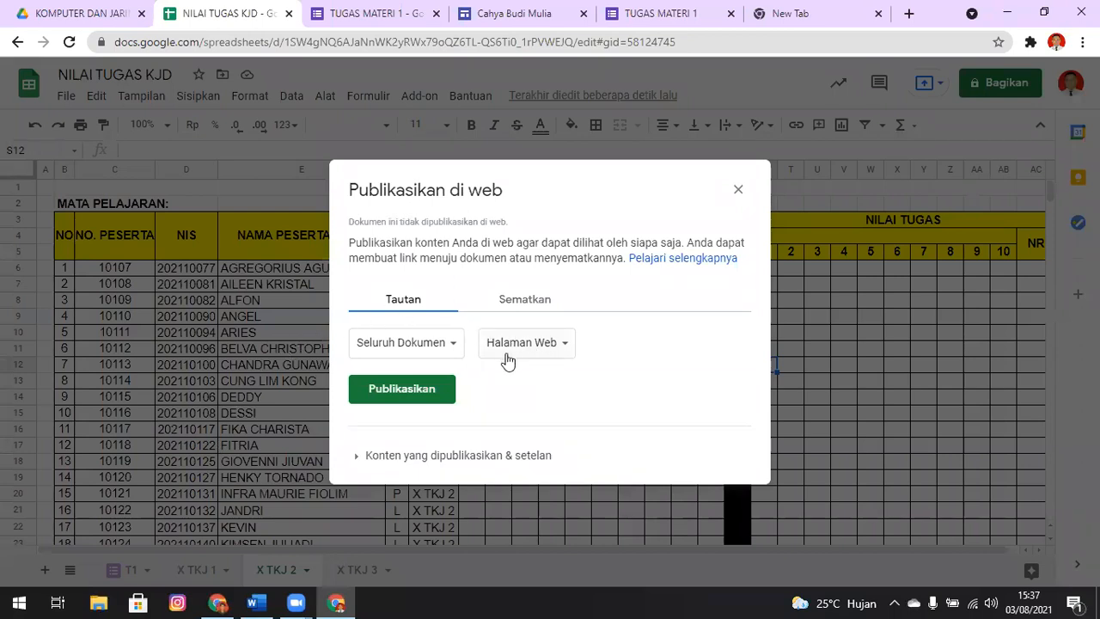
{"action": "left_click", "coordinate": [440, 351]}
{"action": "left_click", "coordinate": [417, 408]}
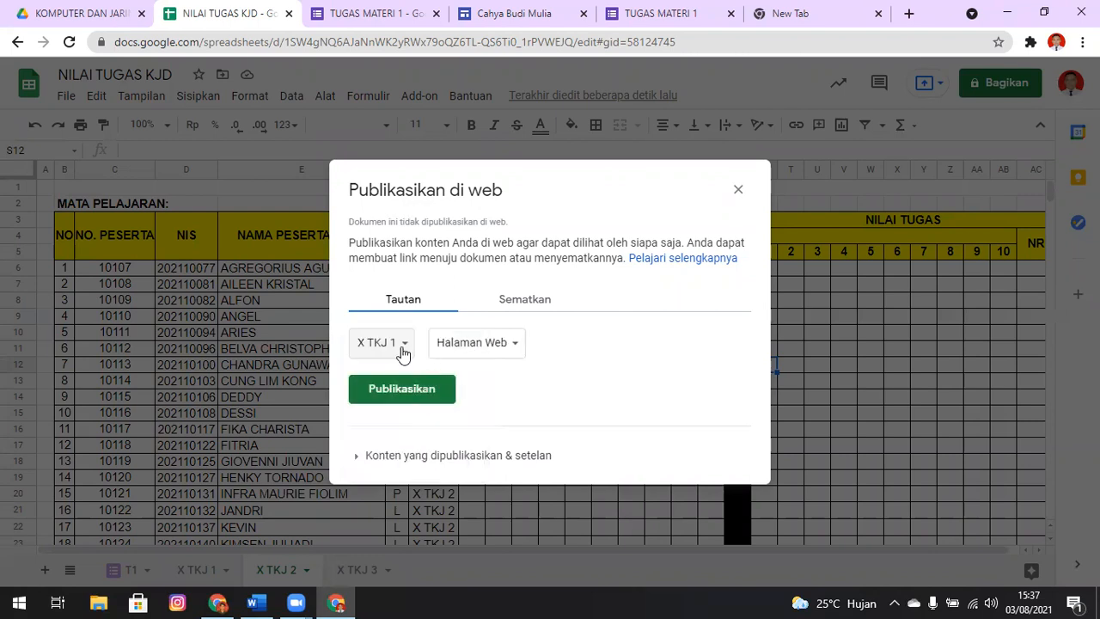
{"action": "left_click", "coordinate": [460, 344]}
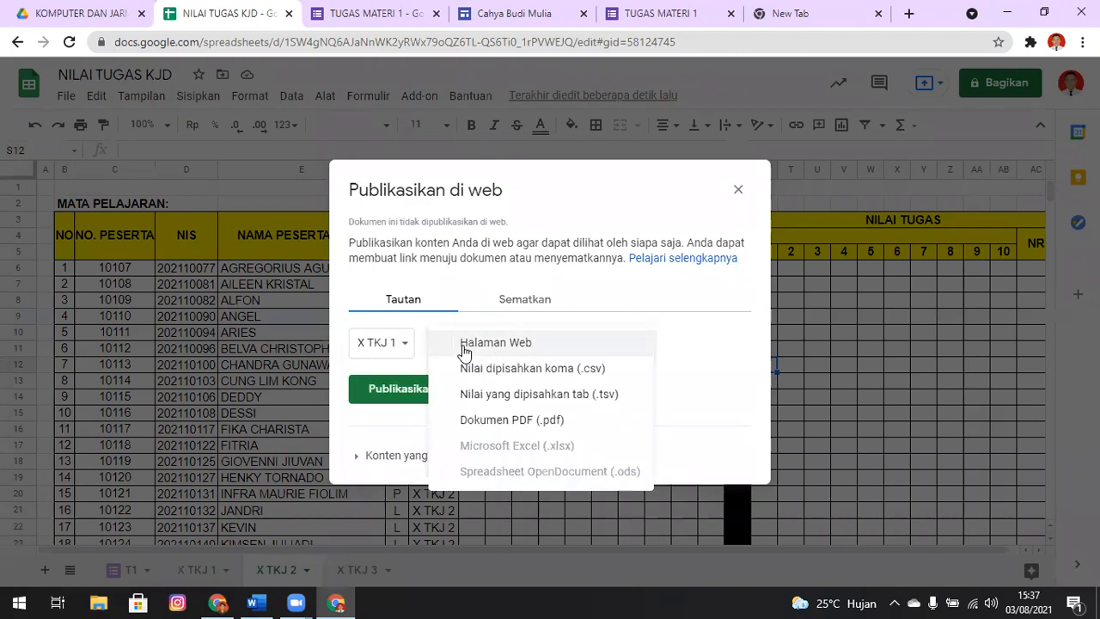
{"action": "left_click", "coordinate": [382, 346]}
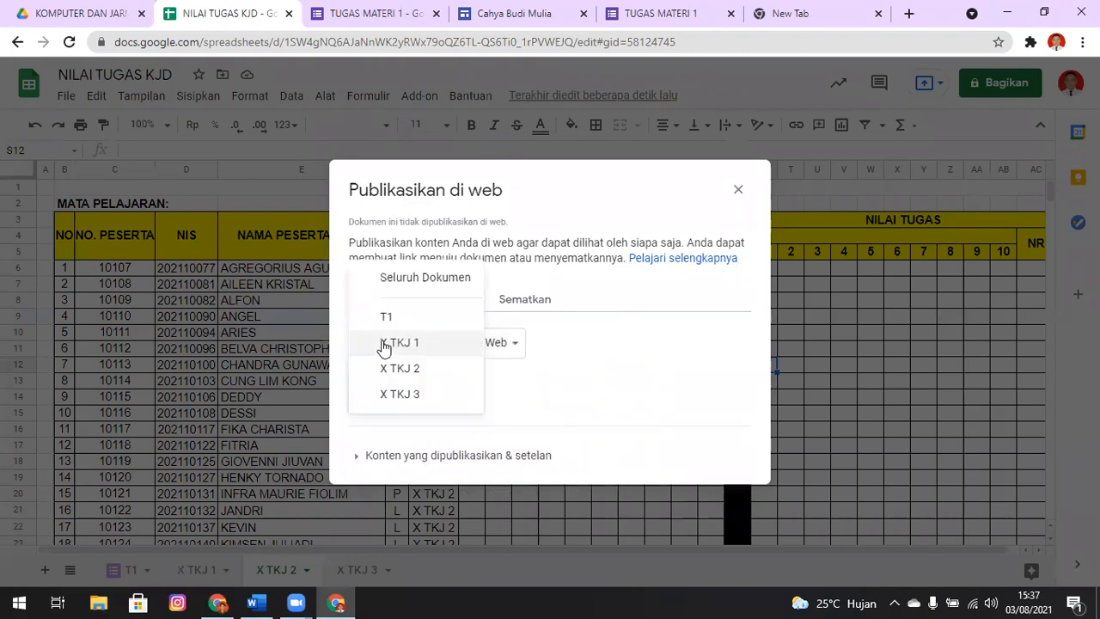
{"action": "left_click", "coordinate": [435, 279]}
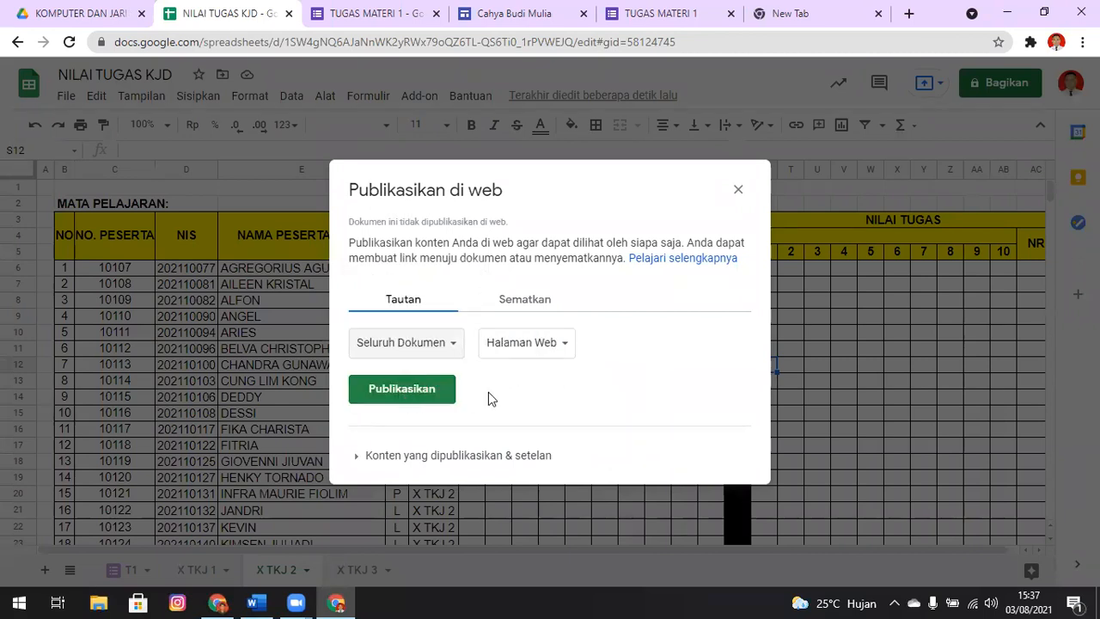
{"action": "left_click", "coordinate": [523, 344]}
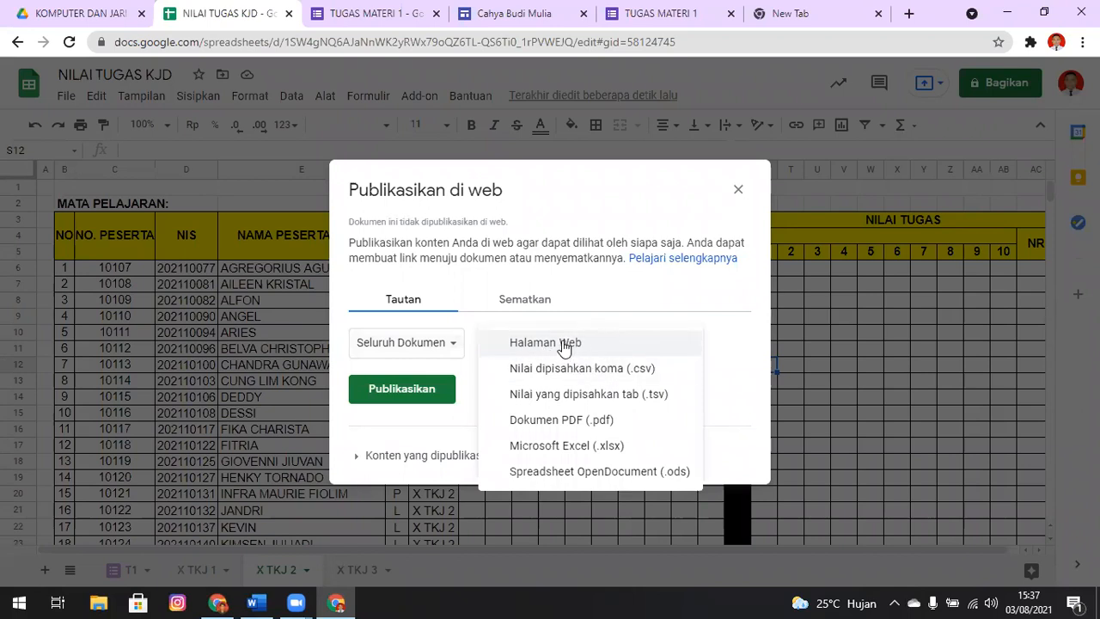
{"action": "left_click", "coordinate": [564, 345]}
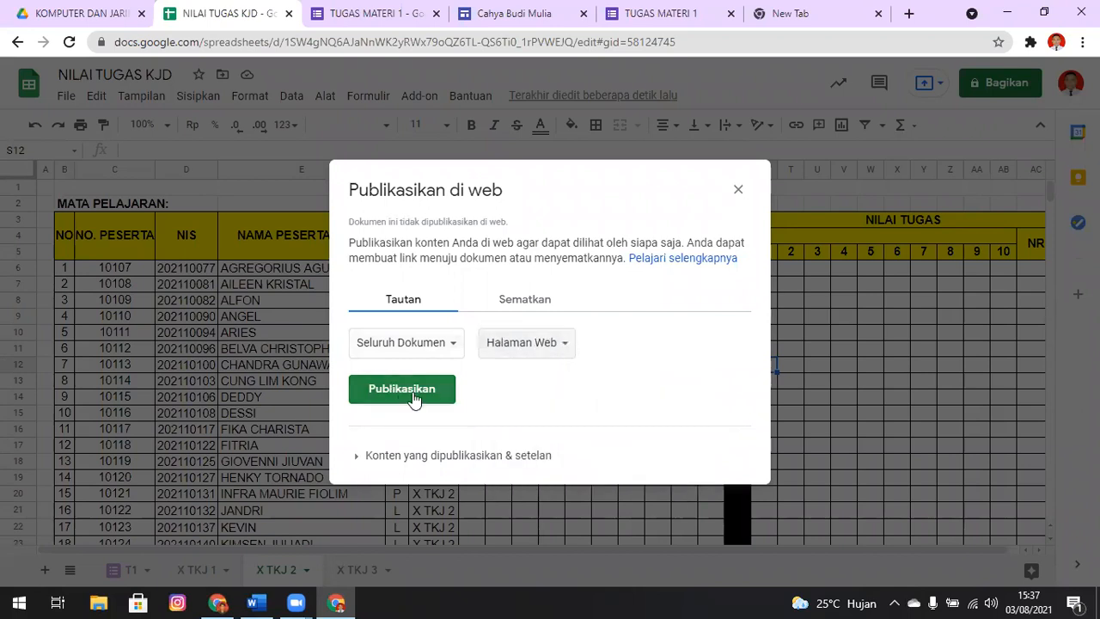
Check the published content settings, leave Batasi akses ke unticked, and publish the entire document
{"action": "left_click", "coordinate": [359, 460]}
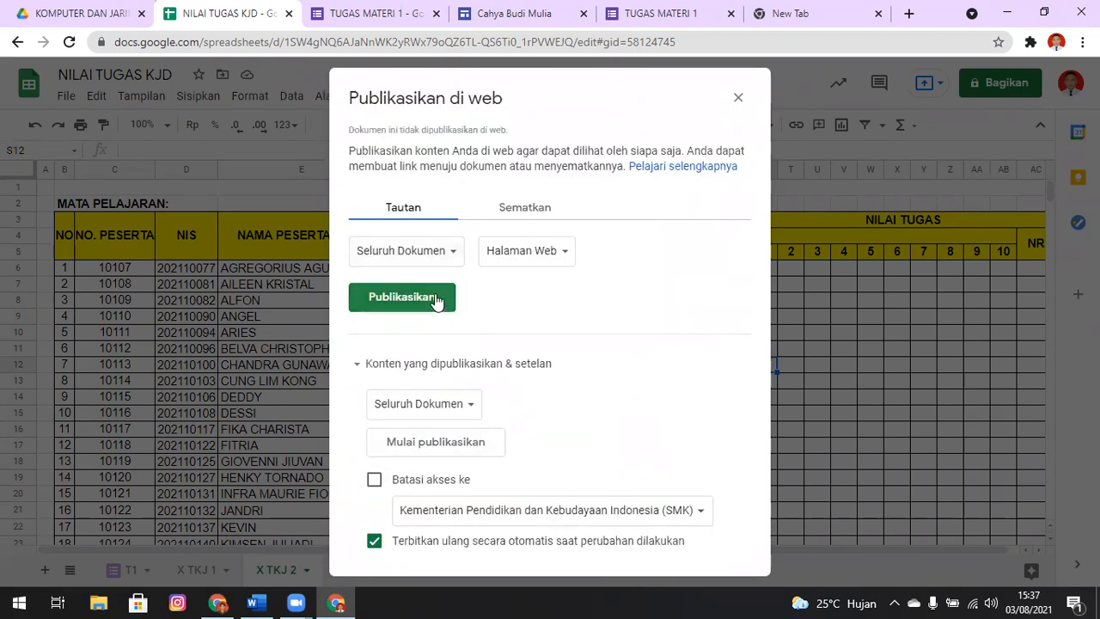
{"action": "left_click", "coordinate": [457, 516]}
{"action": "left_click", "coordinate": [528, 515]}
{"action": "left_click", "coordinate": [528, 515]}
{"action": "left_click", "coordinate": [676, 514]}
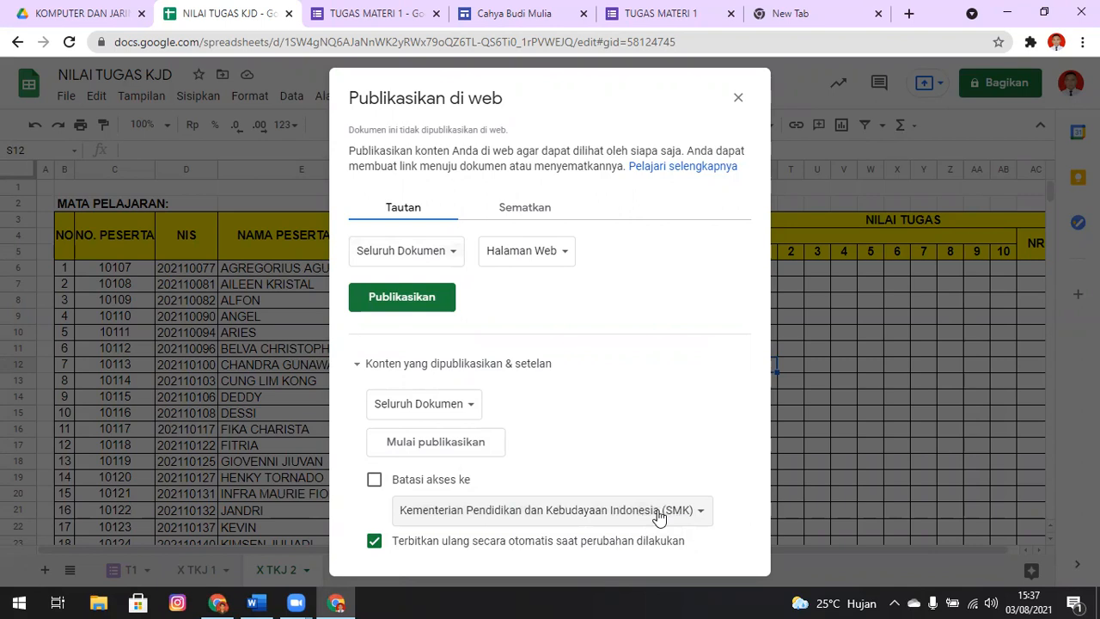
{"action": "left_click", "coordinate": [375, 480]}
{"action": "left_click", "coordinate": [375, 482]}
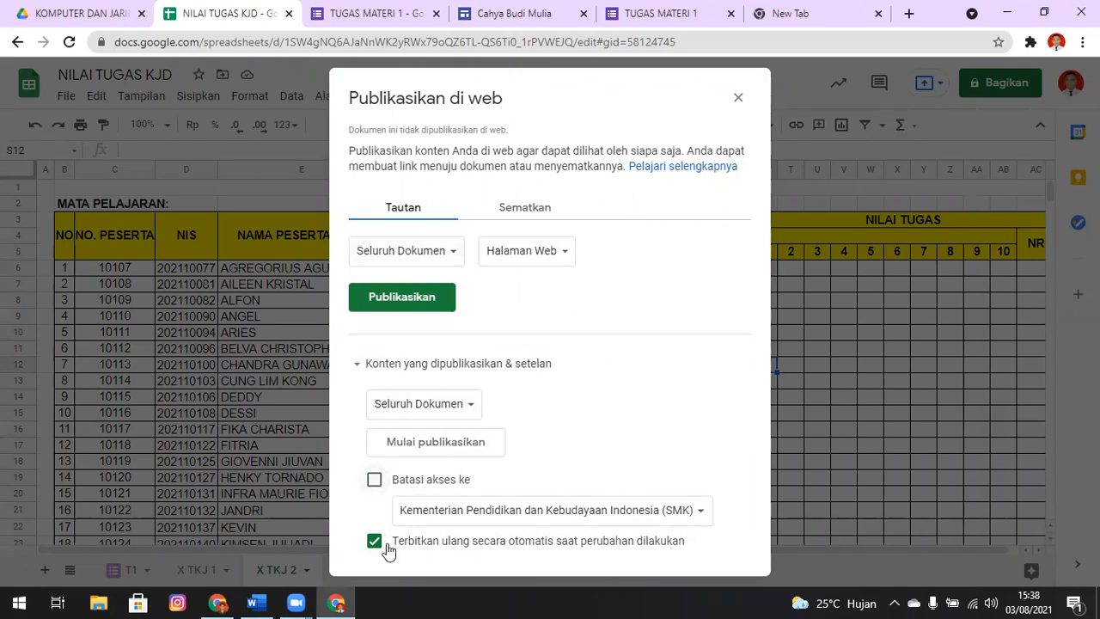
{"action": "left_click", "coordinate": [427, 295]}
{"action": "left_click", "coordinate": [631, 134]}
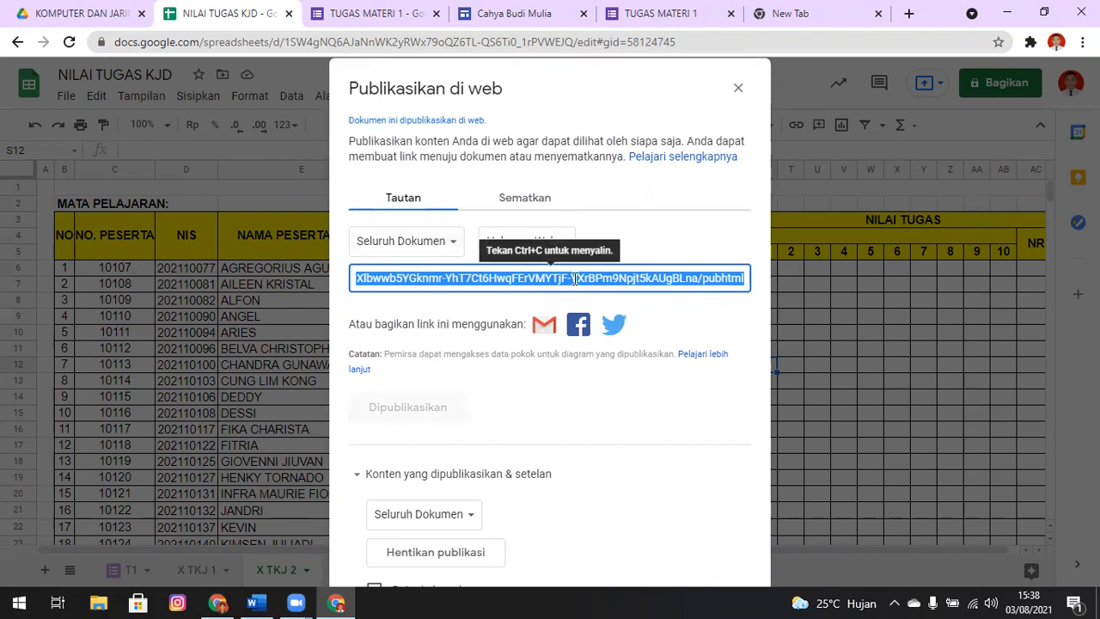
Copy the published link and open it in a new tab of the other Chrome profile's window
{"action": "key", "text": "alt+Tab"}
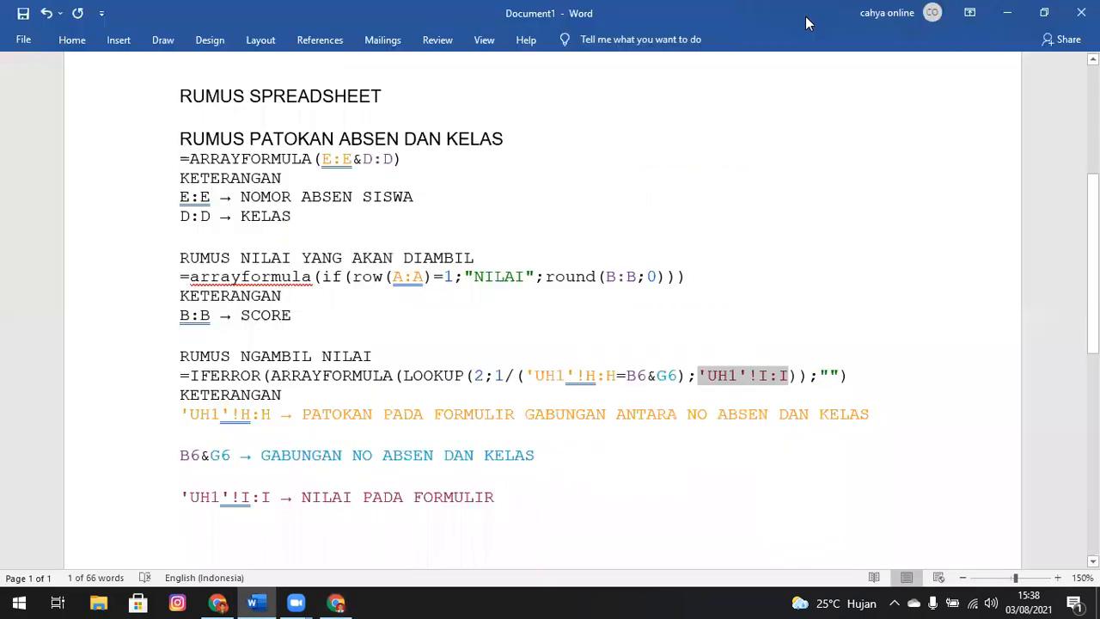
{"action": "key", "text": "alt+Tab"}
{"action": "key", "text": "alt+Tab"}
{"action": "key", "text": "Tab"}
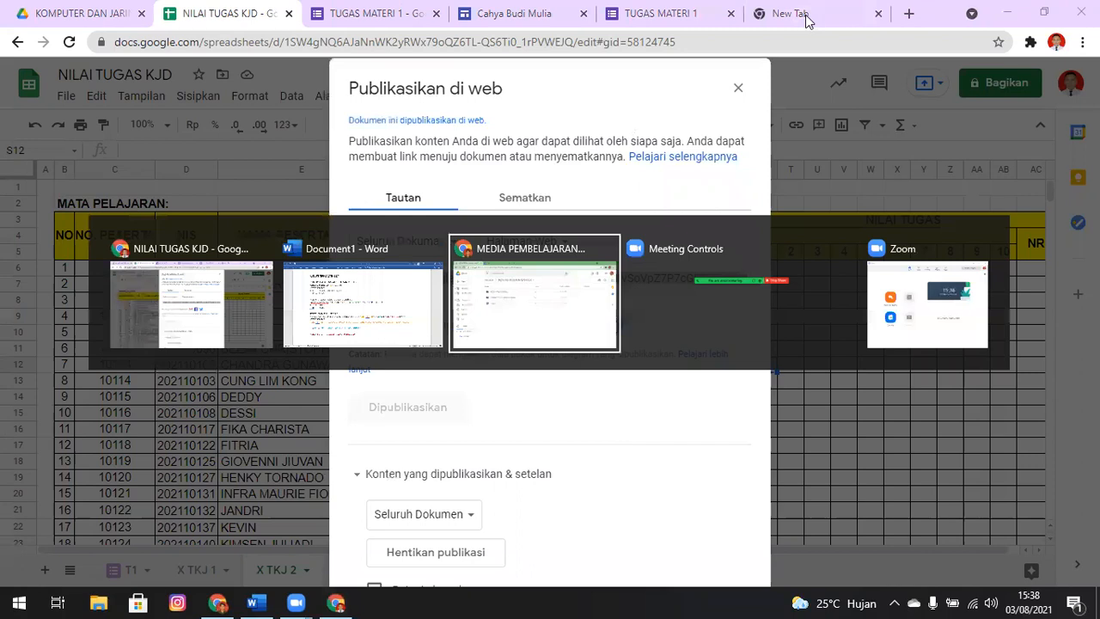
{"action": "key", "text": "ctrl+t"}
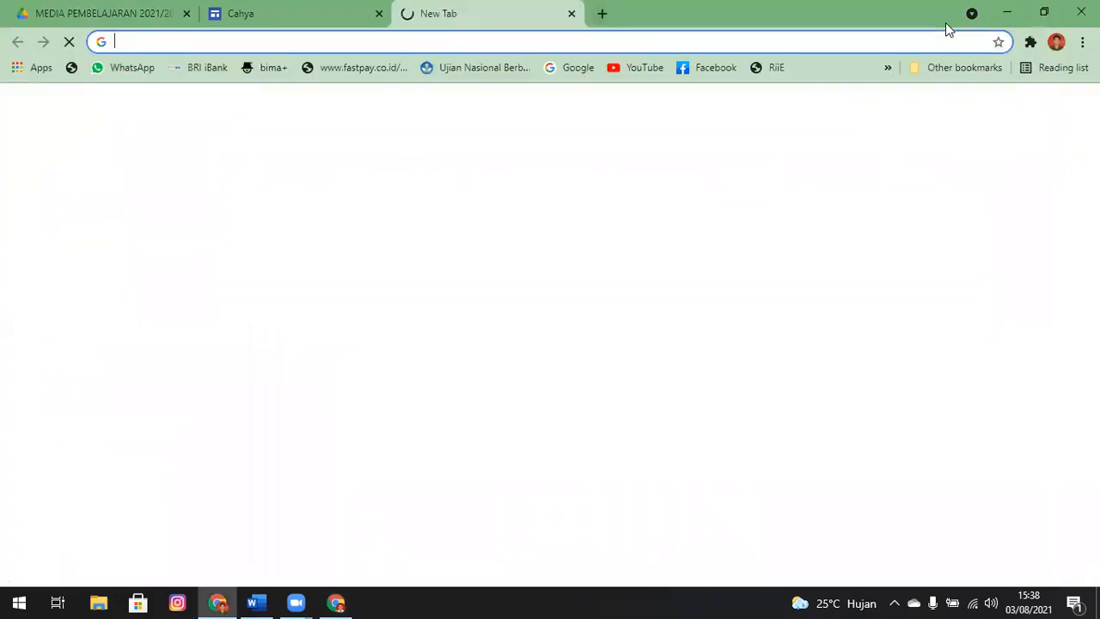
{"action": "key", "text": "ctrl+v"}
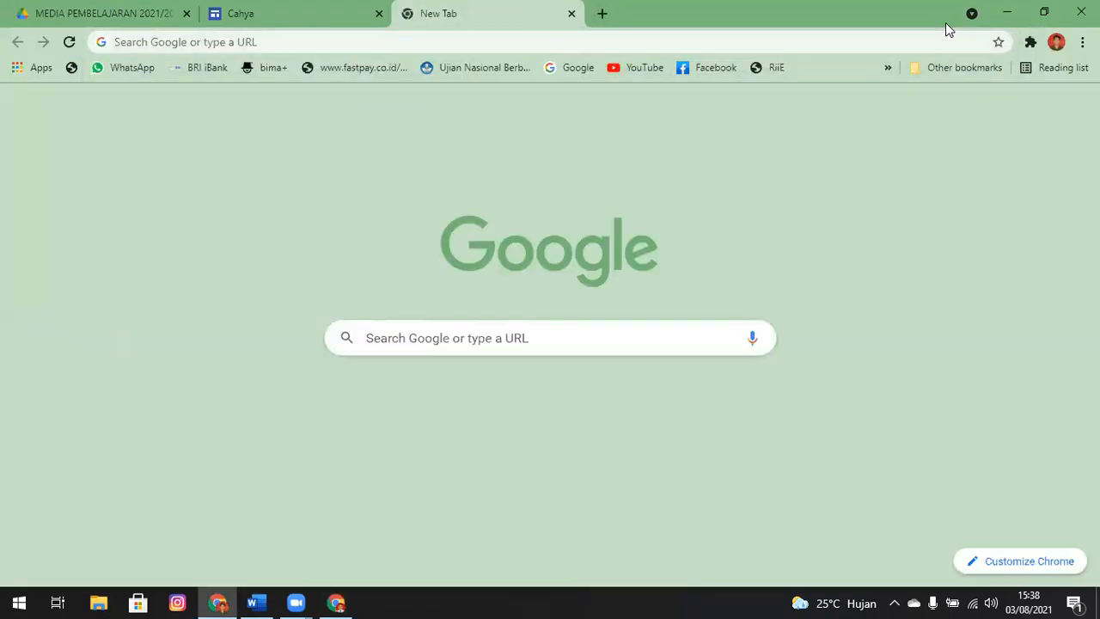
{"action": "left_click", "coordinate": [947, 30]}
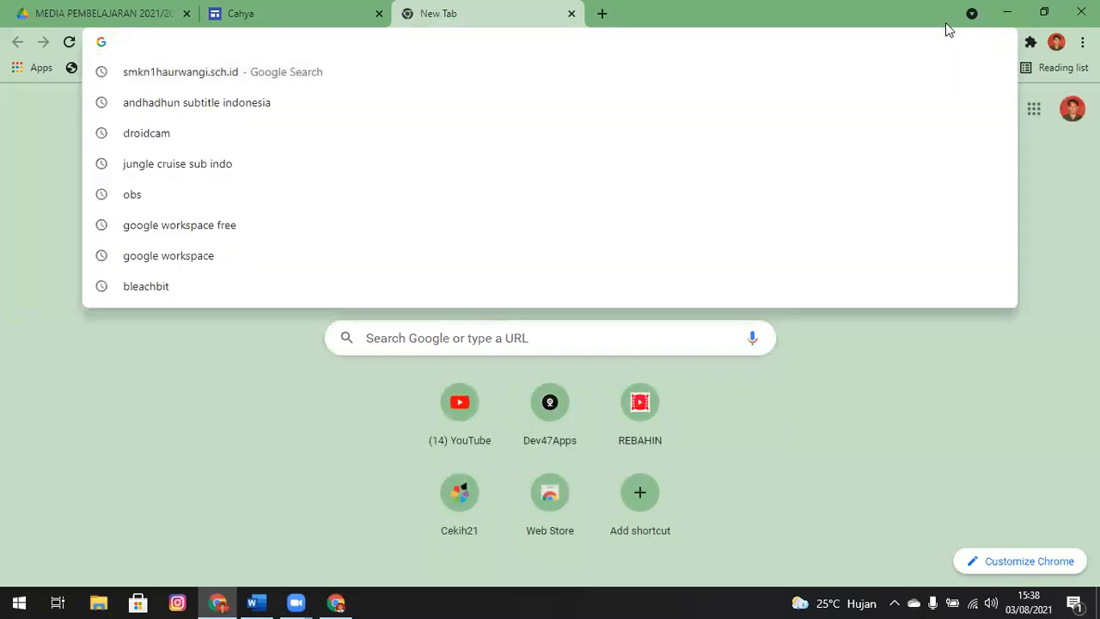
{"action": "type", "text": "https://docs.google.com/spreadsheets/d/e/2PACX-1vSoVpZ7P7cGRPFxnxhNdUrPTCXlbwwb5YGknmr-YhT7Ct6HwqFErVMYTjF-YXrBPm9Npjt5kAUgBLna/pubhtml"}
{"action": "key", "text": "Return"}
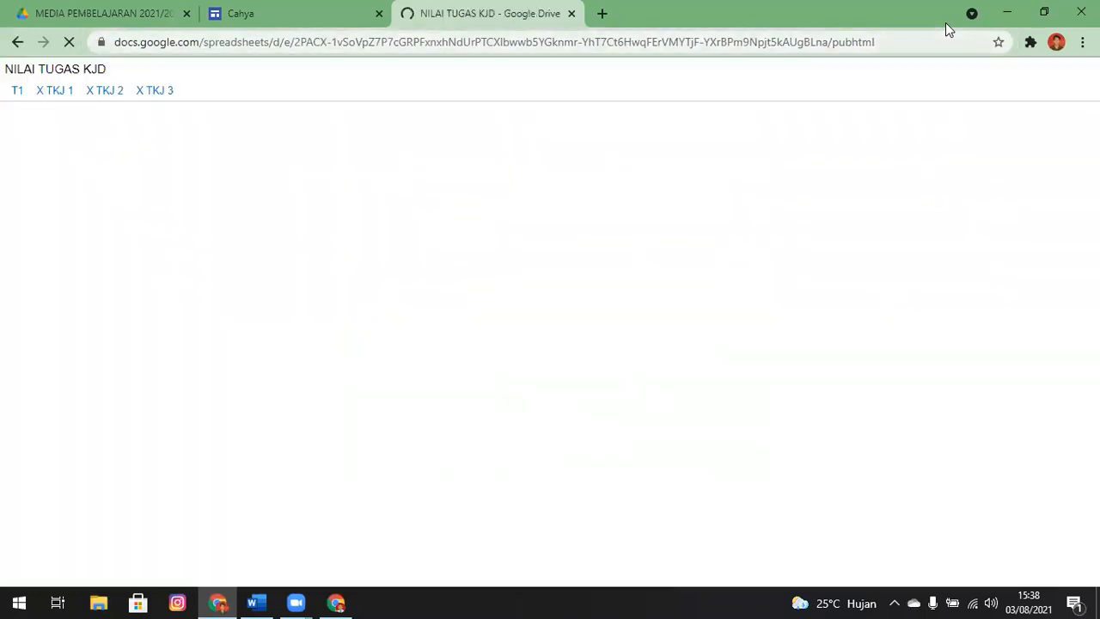
View the published X TKJ 1 sheet, test the submission link of student number 1, and close the tab it opens
{"action": "left_click", "coordinate": [57, 91]}
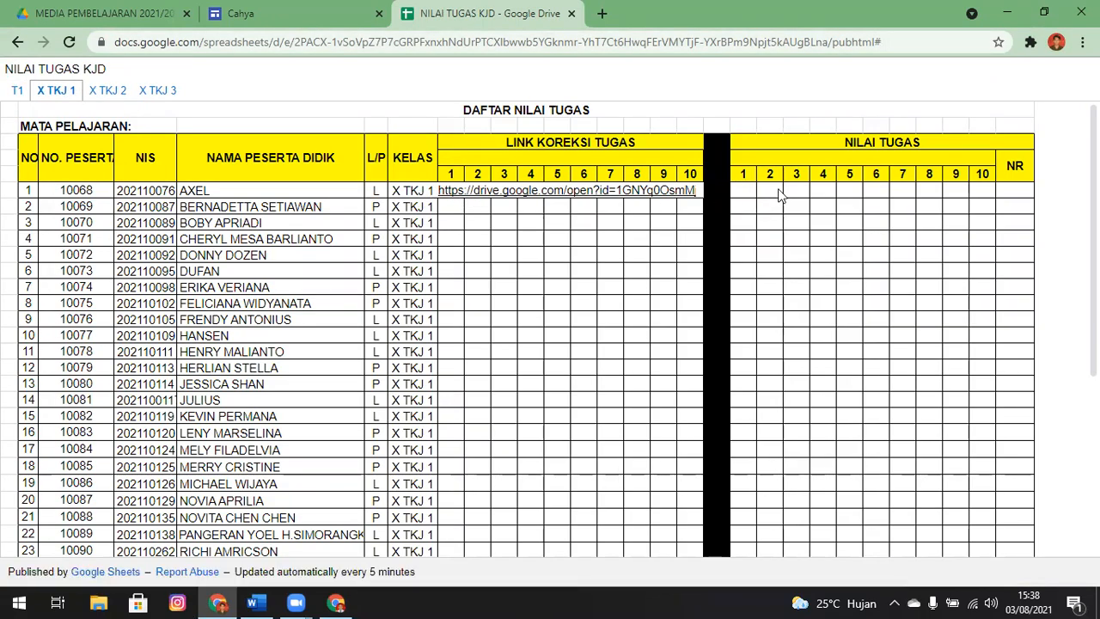
{"action": "left_click", "coordinate": [448, 191]}
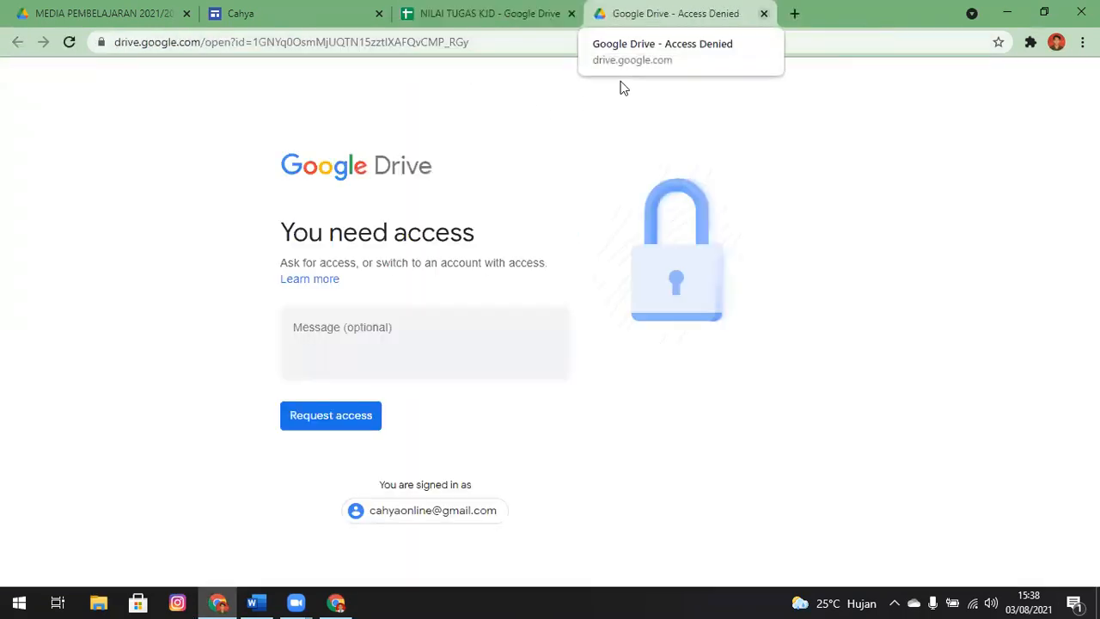
{"action": "left_click", "coordinate": [763, 13]}
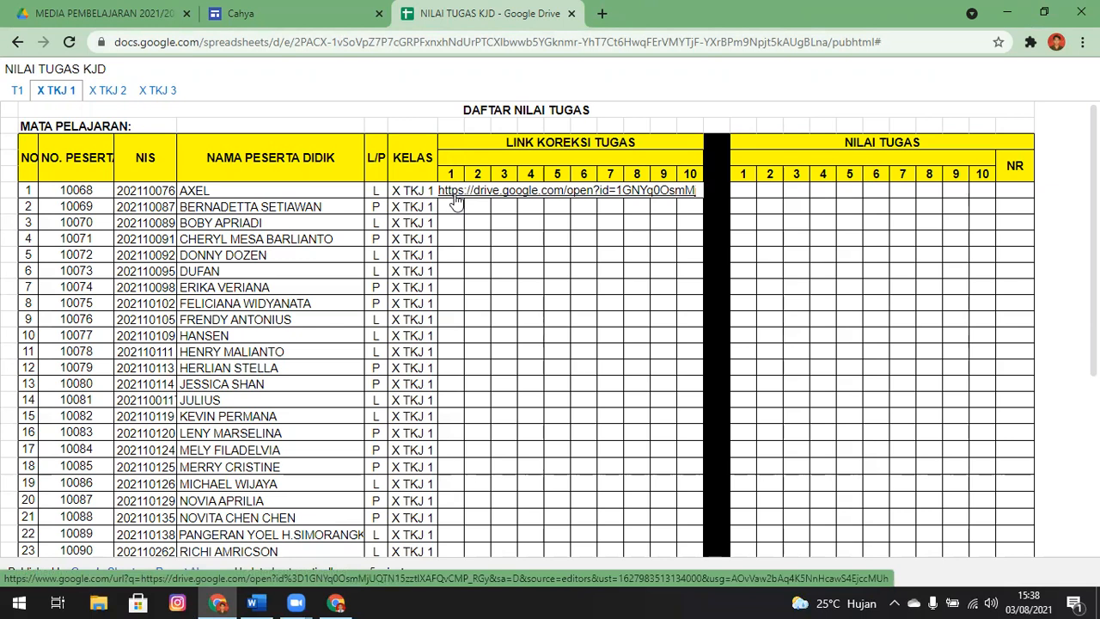
Look through the published X TKJ 1 sheet and view the published X TKJ 2 and X TKJ 3 sheets
{"action": "scroll", "coordinate": [928, 142], "scroll_direction": "down", "scroll_amount": 3}
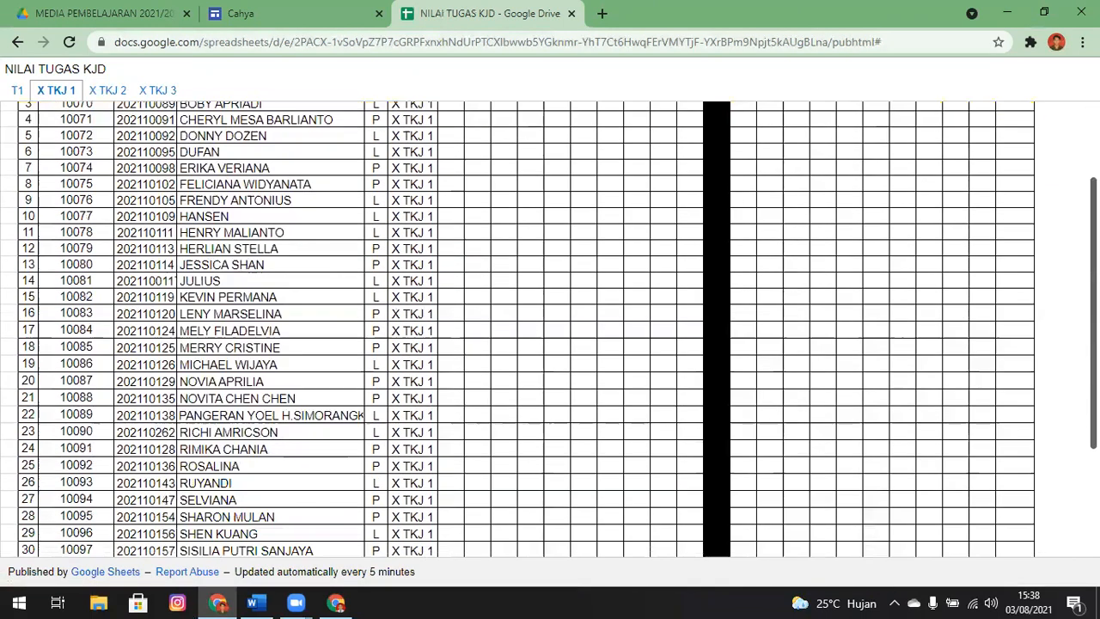
{"action": "scroll", "coordinate": [928, 142], "scroll_direction": "up", "scroll_amount": 3}
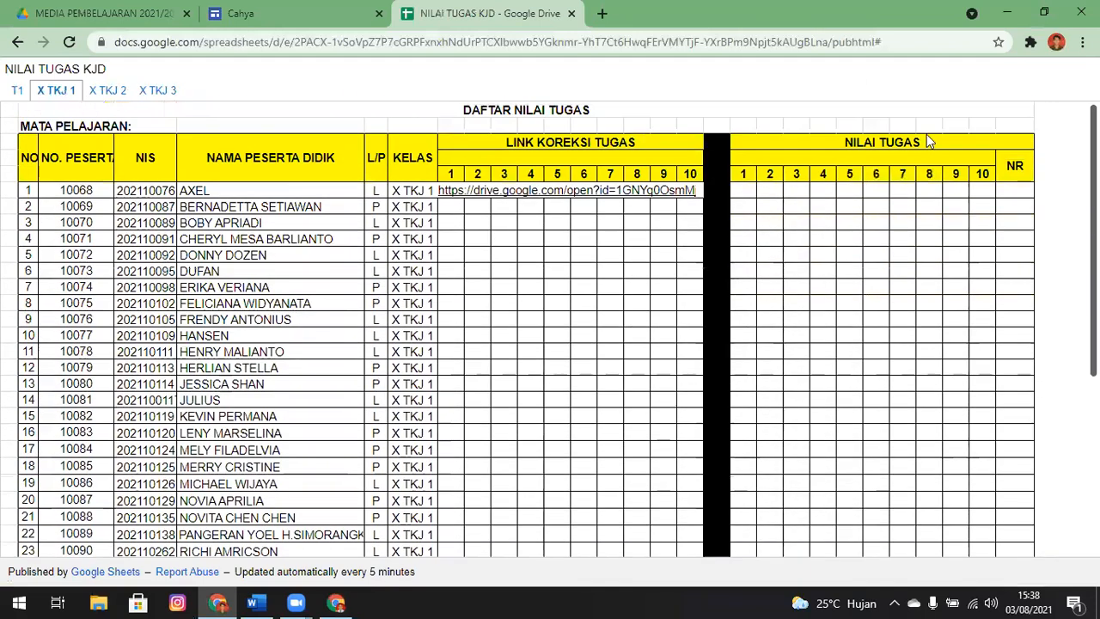
{"action": "left_click", "coordinate": [107, 90]}
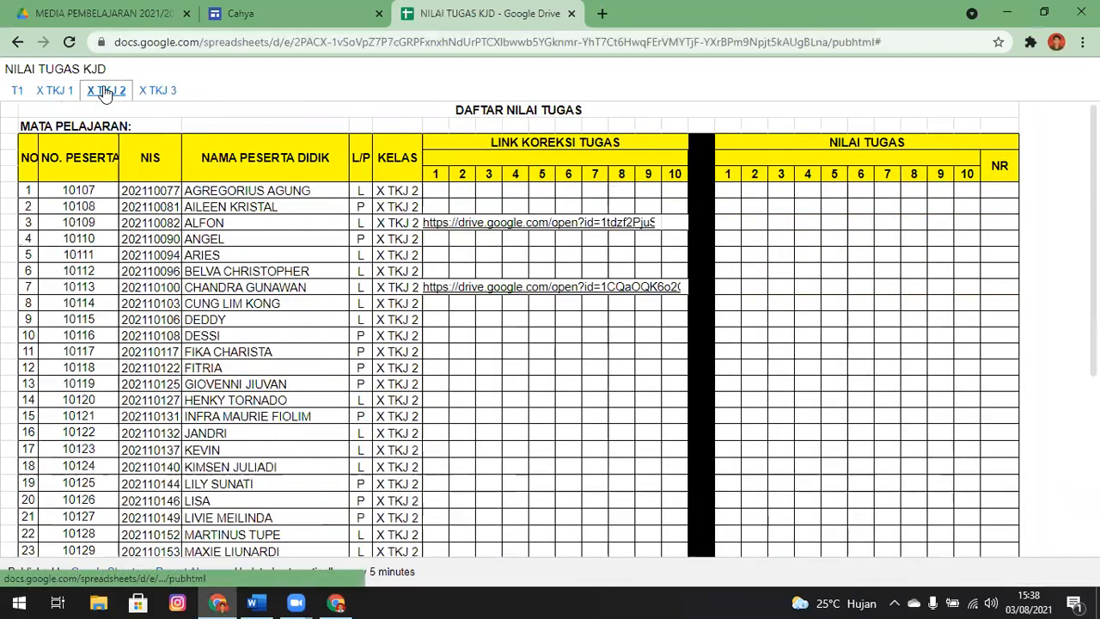
{"action": "left_click", "coordinate": [170, 88]}
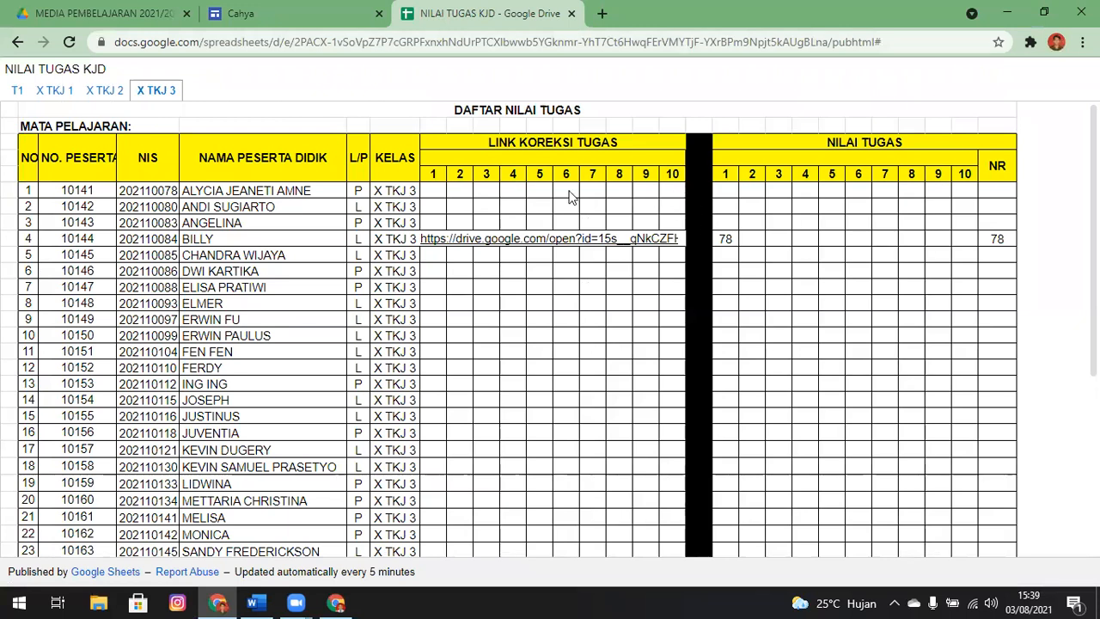
Return to the TUGAS MATERI 1 form in the first browser window and close its Kirim formulir dialog
{"action": "left_click", "coordinate": [202, 9]}
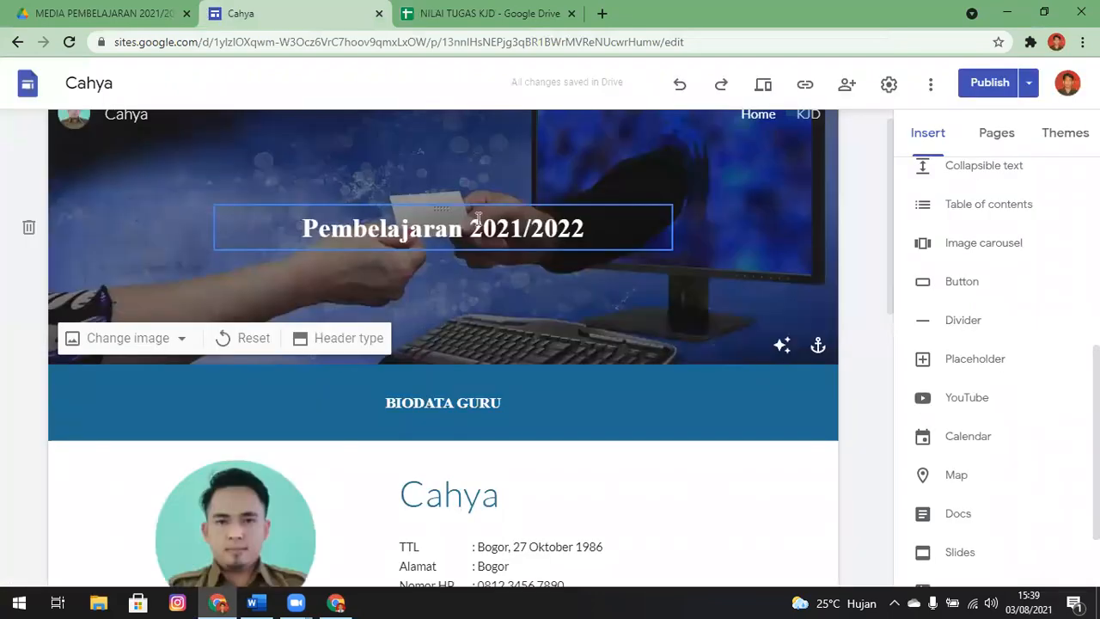
{"action": "left_click", "coordinate": [990, 146]}
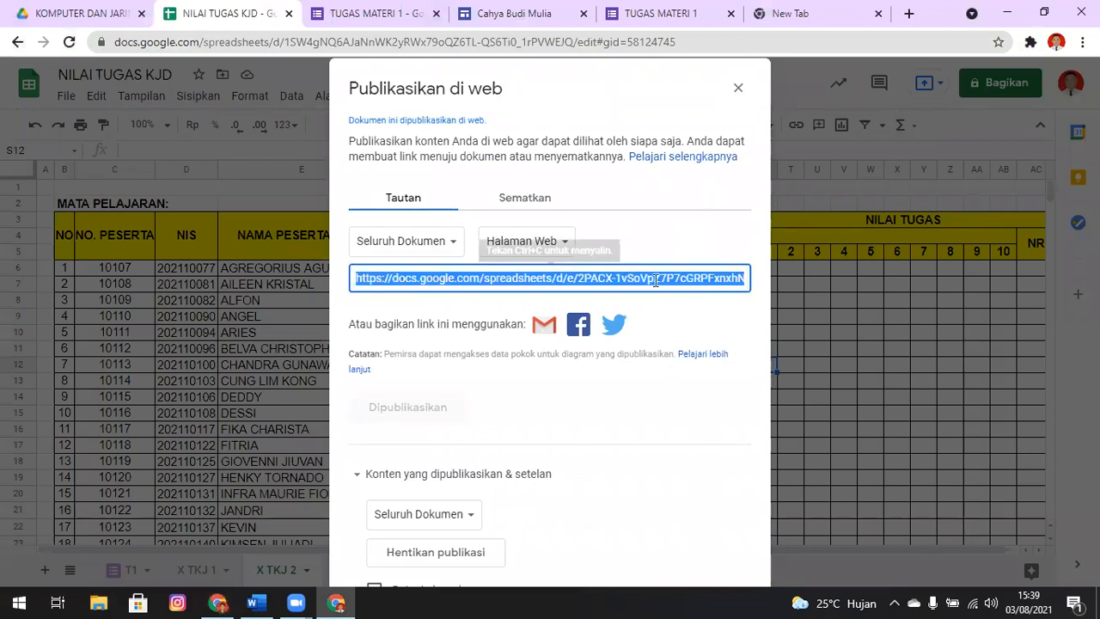
{"action": "left_click", "coordinate": [86, 13]}
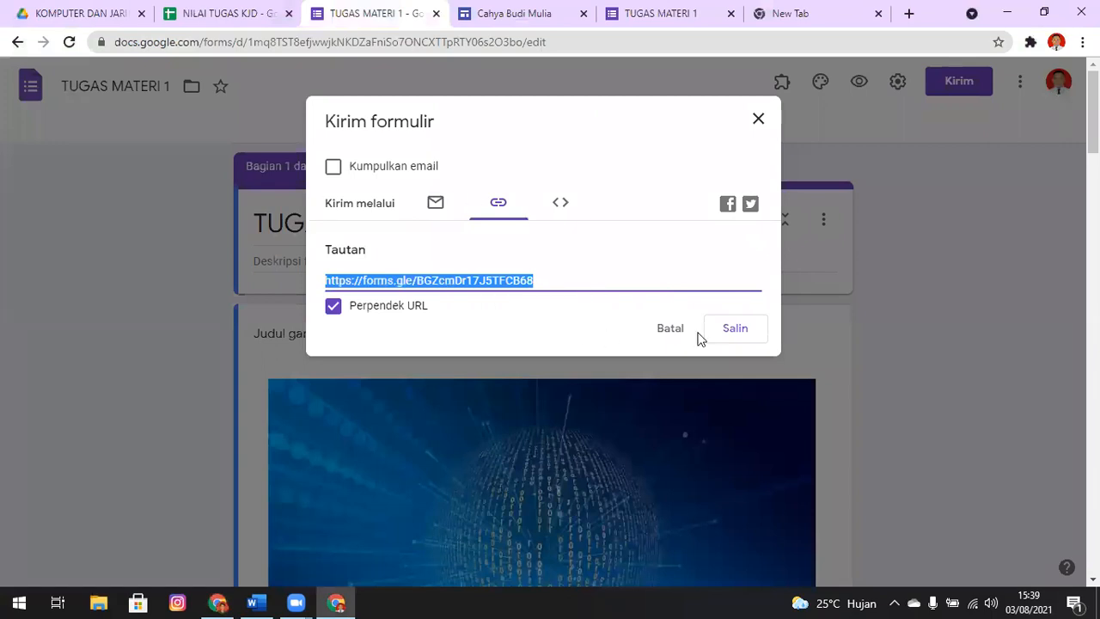
{"action": "left_click", "coordinate": [756, 121]}
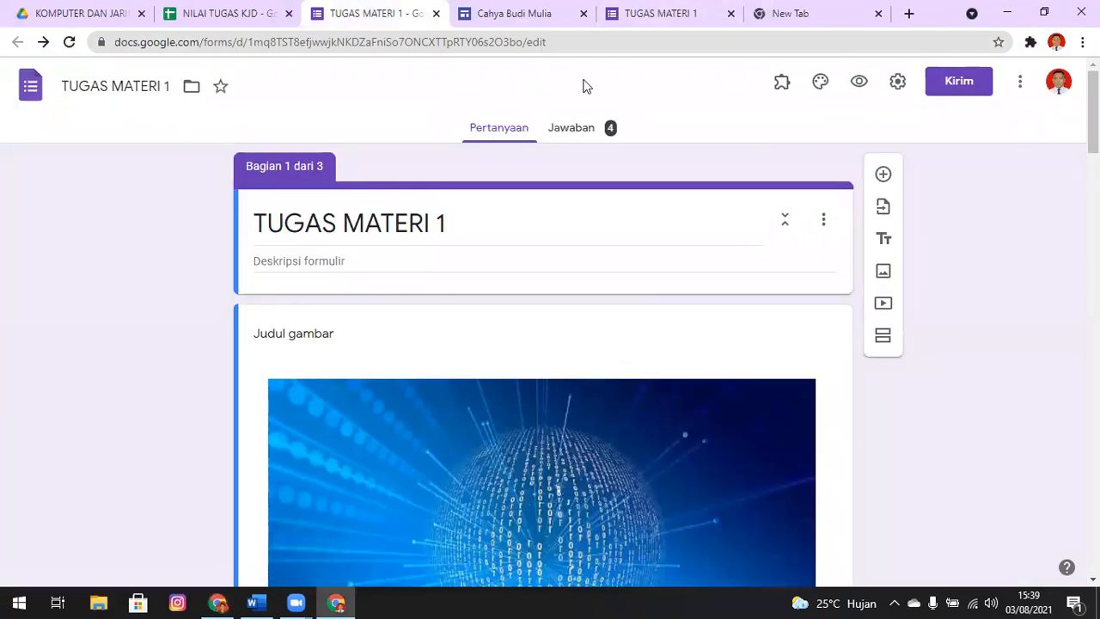
Switch to the class site, exit its preview and go to the TUGAS BELAJAR section of the Materi 1 KJD page
{"action": "key", "text": "ctrl+Tab"}
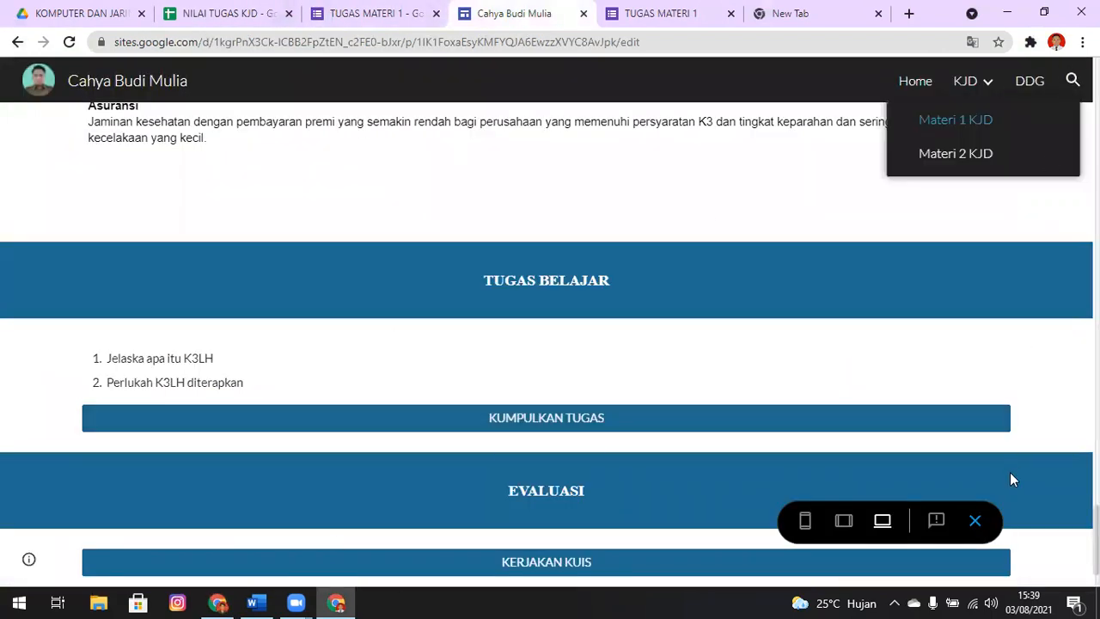
{"action": "left_click", "coordinate": [974, 521]}
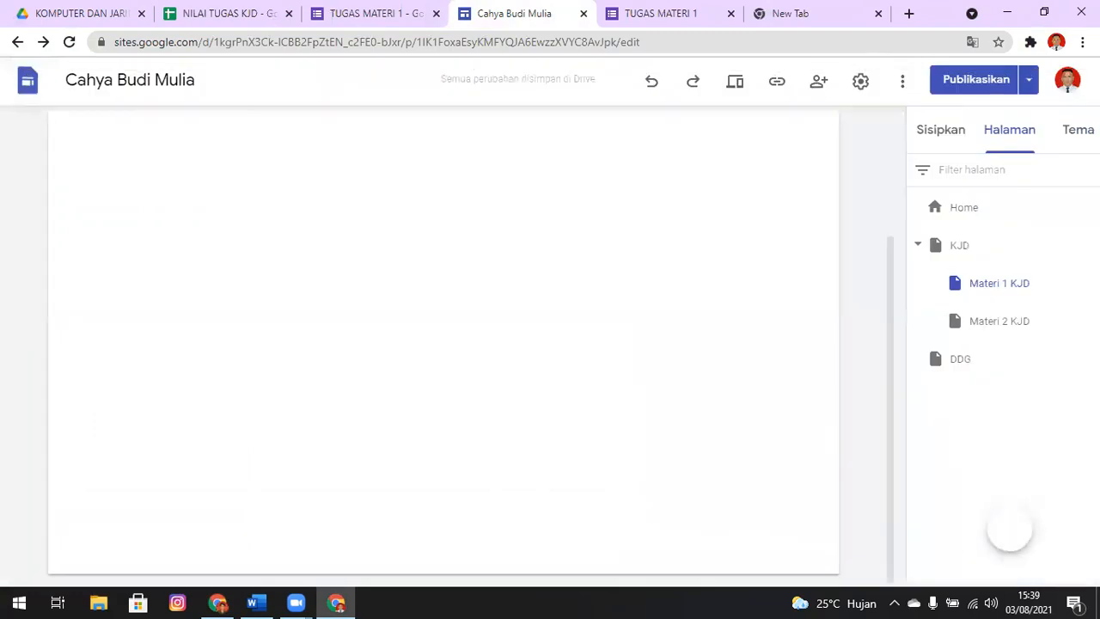
{"action": "left_click_drag", "start_coordinate": [887, 204], "coordinate": [873, 537]}
{"action": "left_click", "coordinate": [830, 296]}
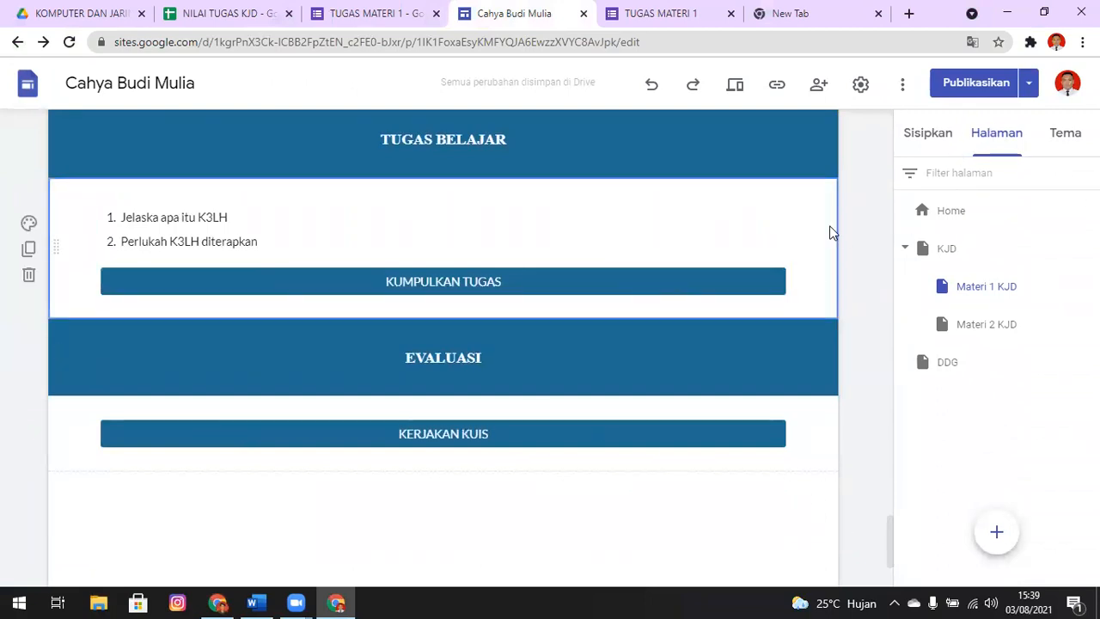
Insert a button named LIHAT NILAI TUGAS that links to the published web address of the NILAI TUGAS KJD spreadsheet
{"action": "left_click", "coordinate": [922, 144]}
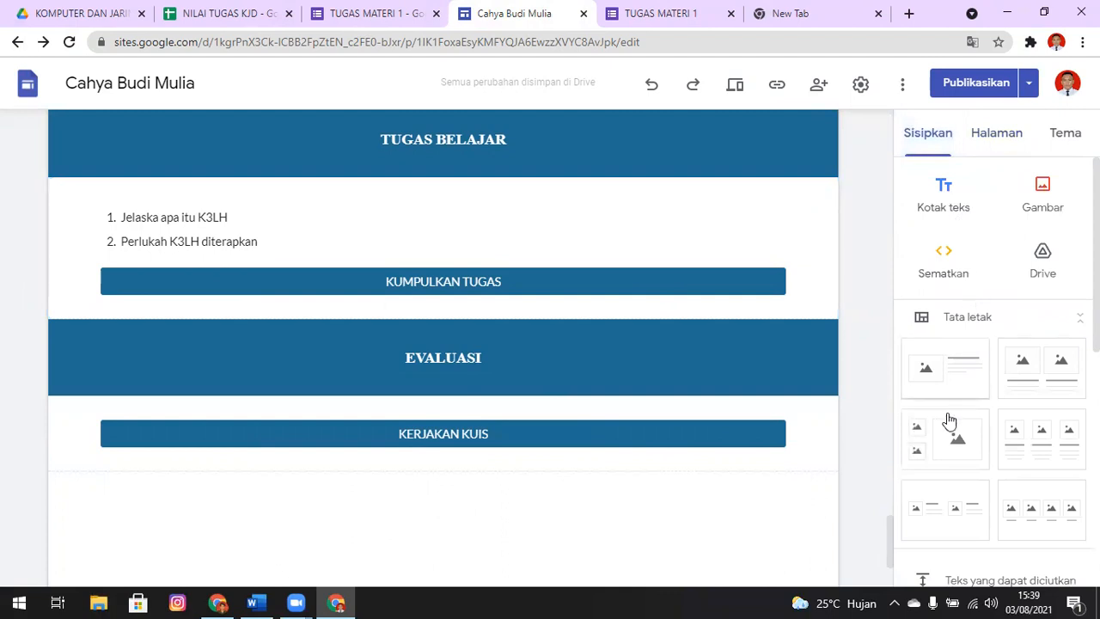
{"action": "scroll", "coordinate": [1001, 404], "scroll_direction": "down", "scroll_amount": 3}
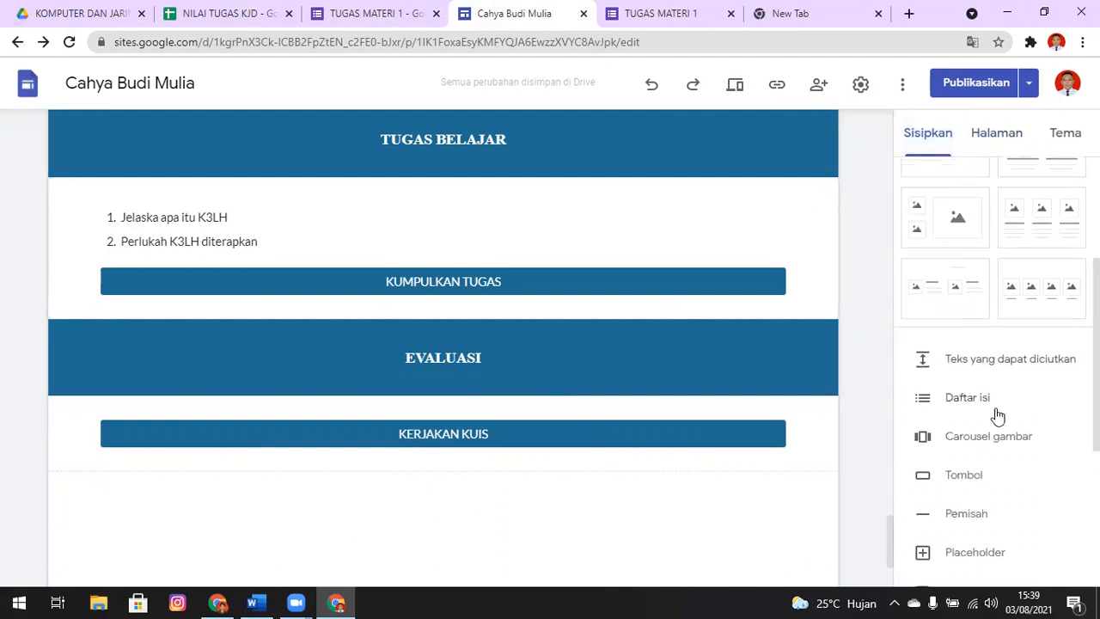
{"action": "left_click", "coordinate": [964, 475]}
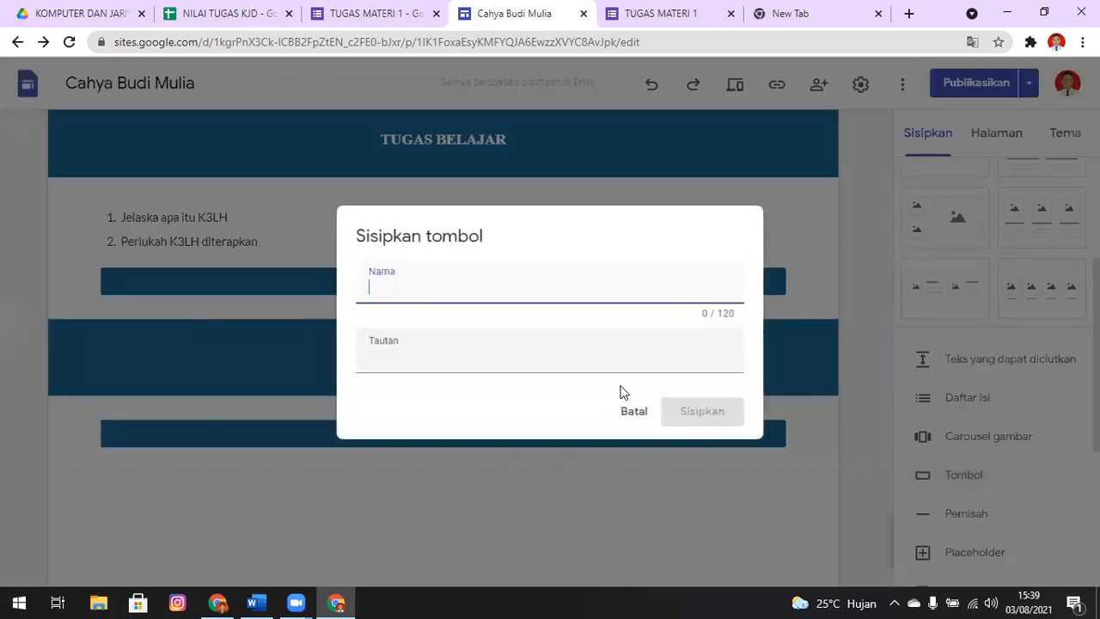
{"action": "type", "text": "LIHAT NILAI TUGAS"}
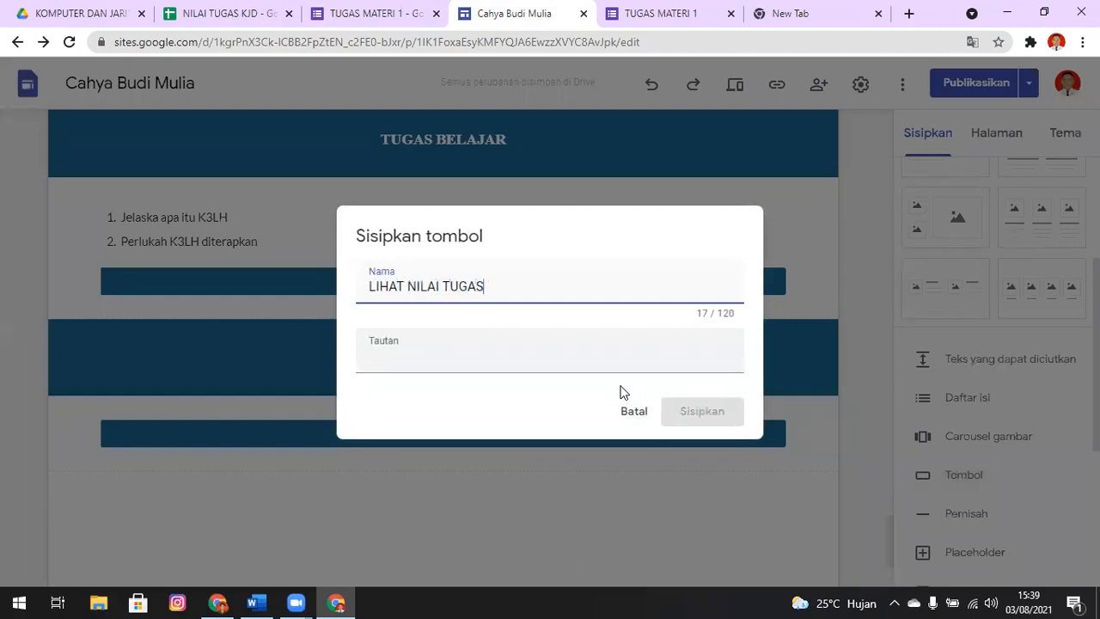
{"action": "left_click", "coordinate": [601, 353]}
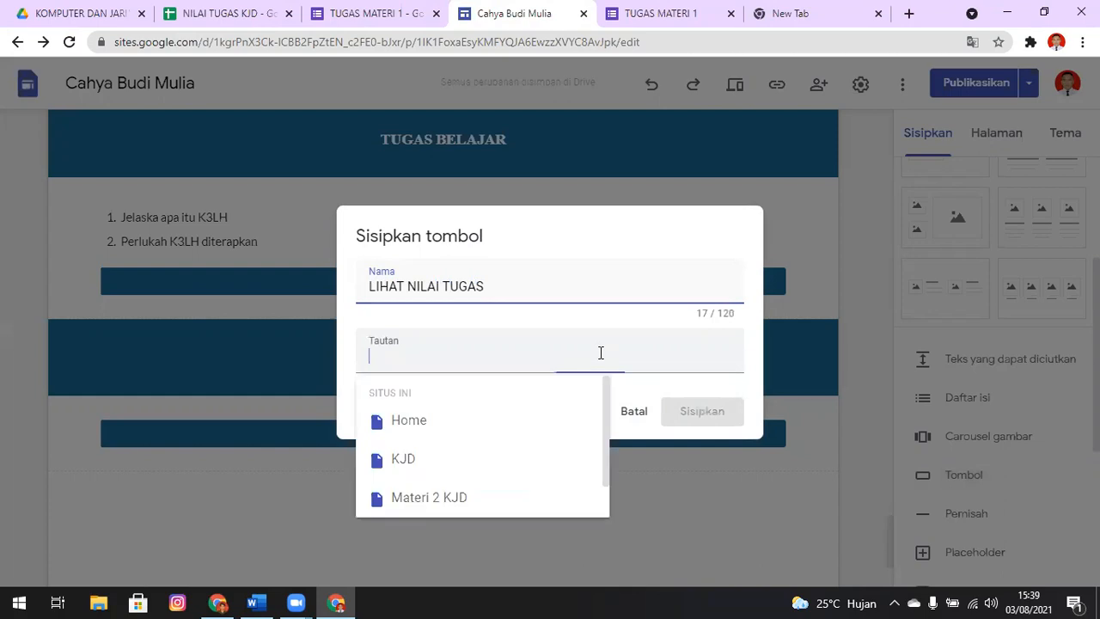
{"action": "key", "text": "ctrl+v"}
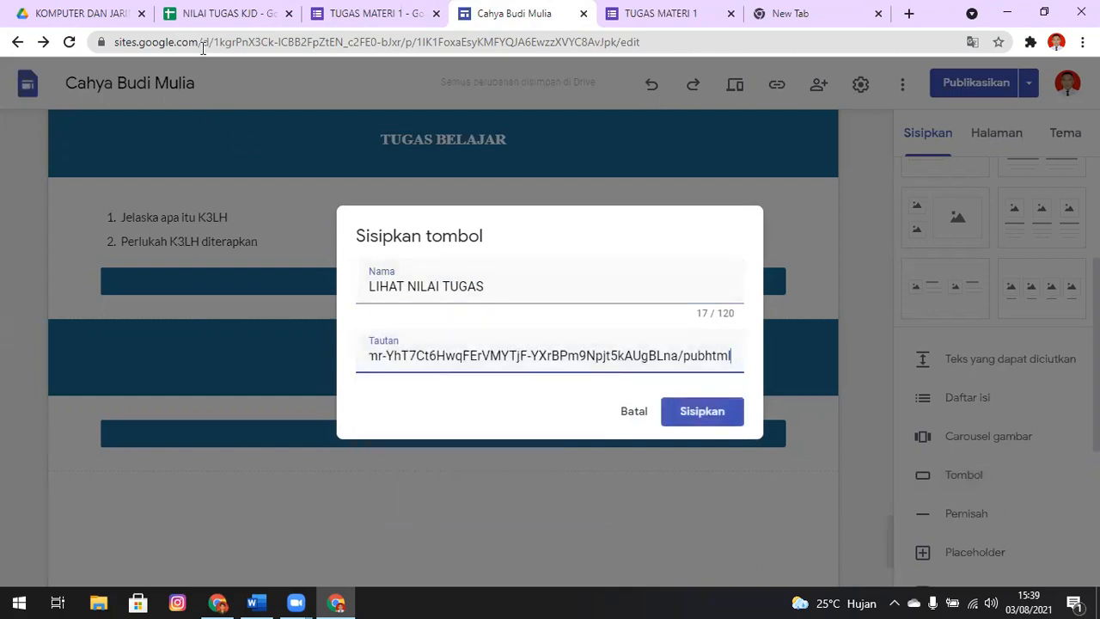
{"action": "left_click", "coordinate": [213, 16]}
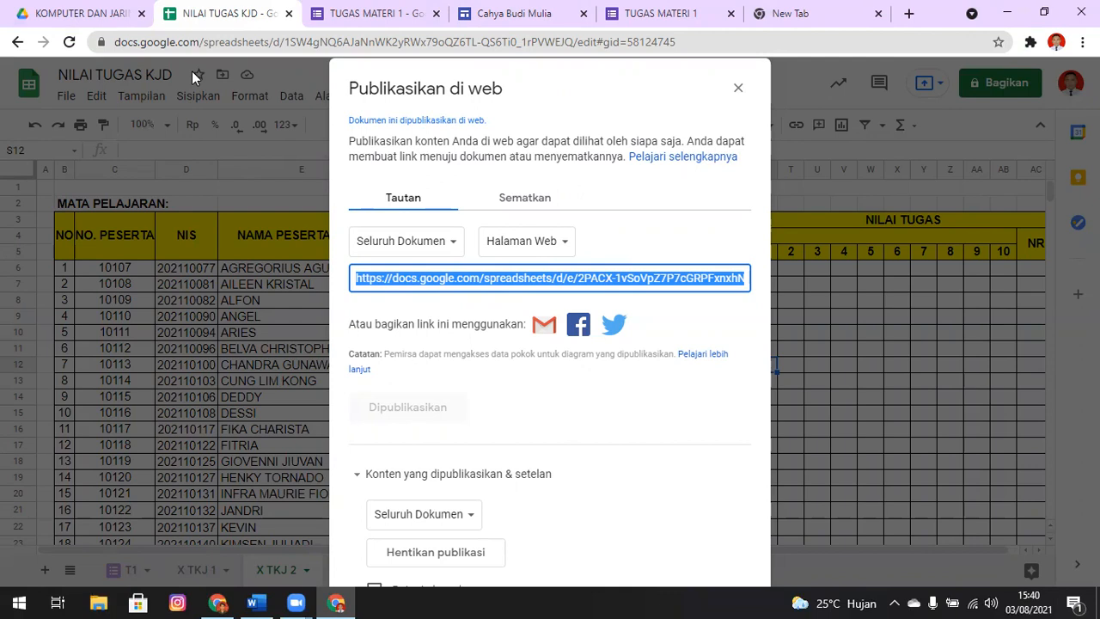
{"action": "key", "text": "ctrl+Tab"}
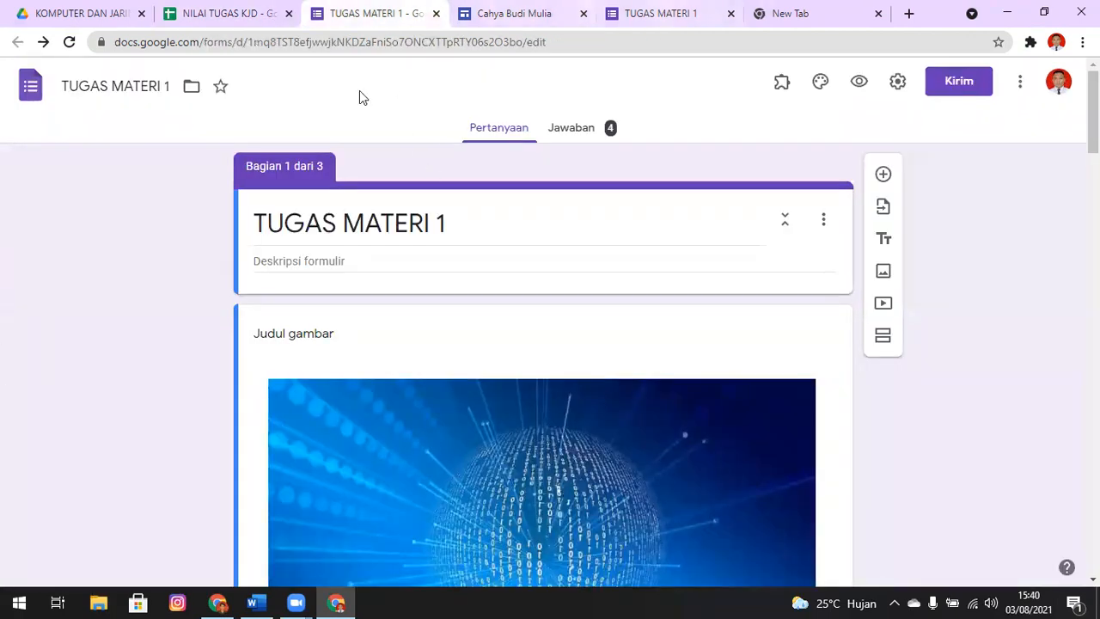
{"action": "key", "text": "ctrl+Tab"}
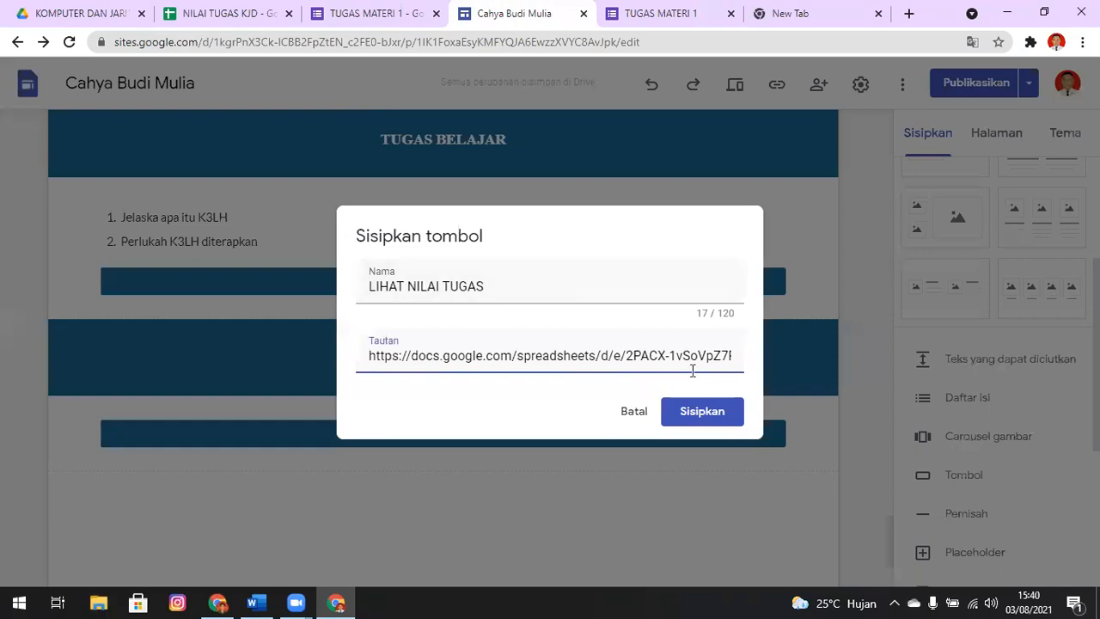
{"action": "left_click", "coordinate": [727, 418]}
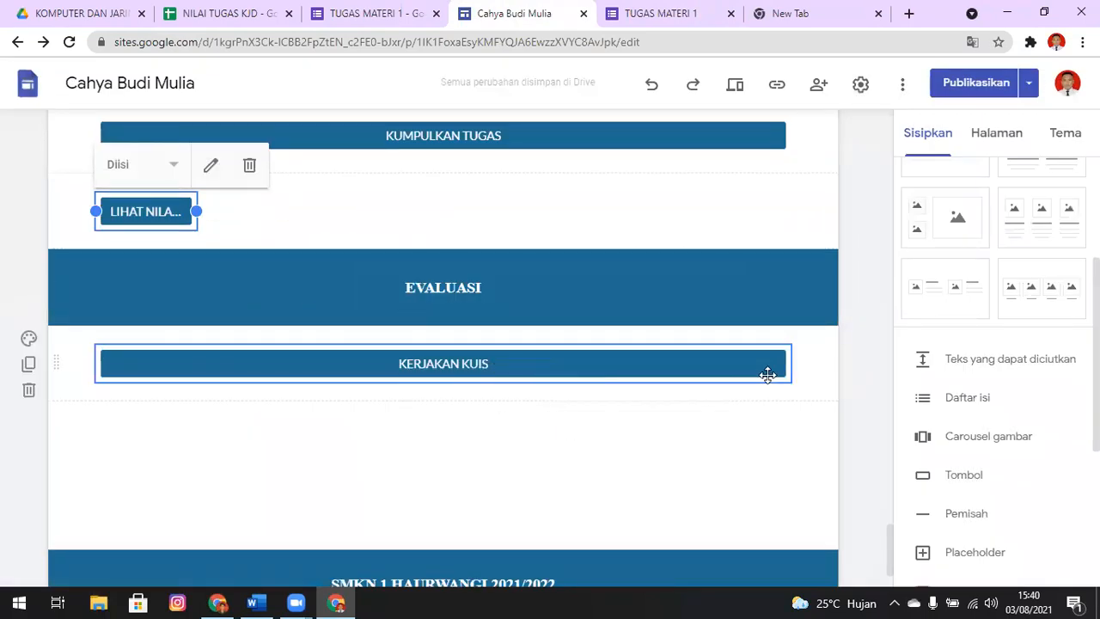
Place the LIHAT NILAI TUGAS button directly below KUMPULKAN TUGAS in the TUGAS BELAJAR section, at the same full width
{"action": "left_click_drag", "start_coordinate": [160, 210], "coordinate": [314, 164]}
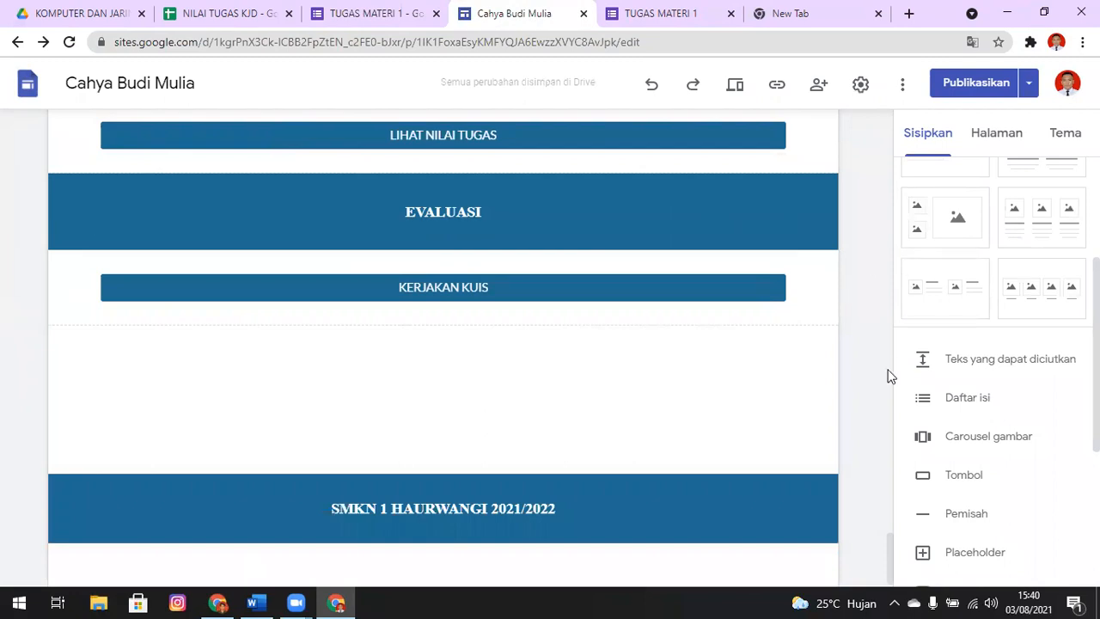
{"action": "scroll", "coordinate": [892, 550], "scroll_direction": "up", "scroll_amount": 2}
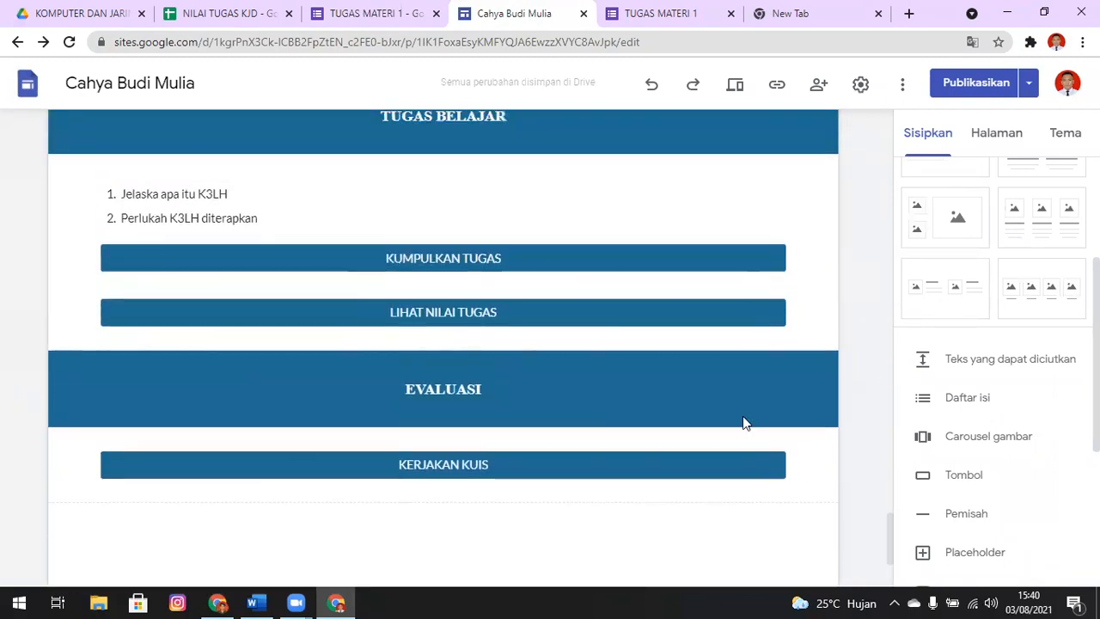
{"action": "left_click_drag", "start_coordinate": [510, 313], "coordinate": [507, 298]}
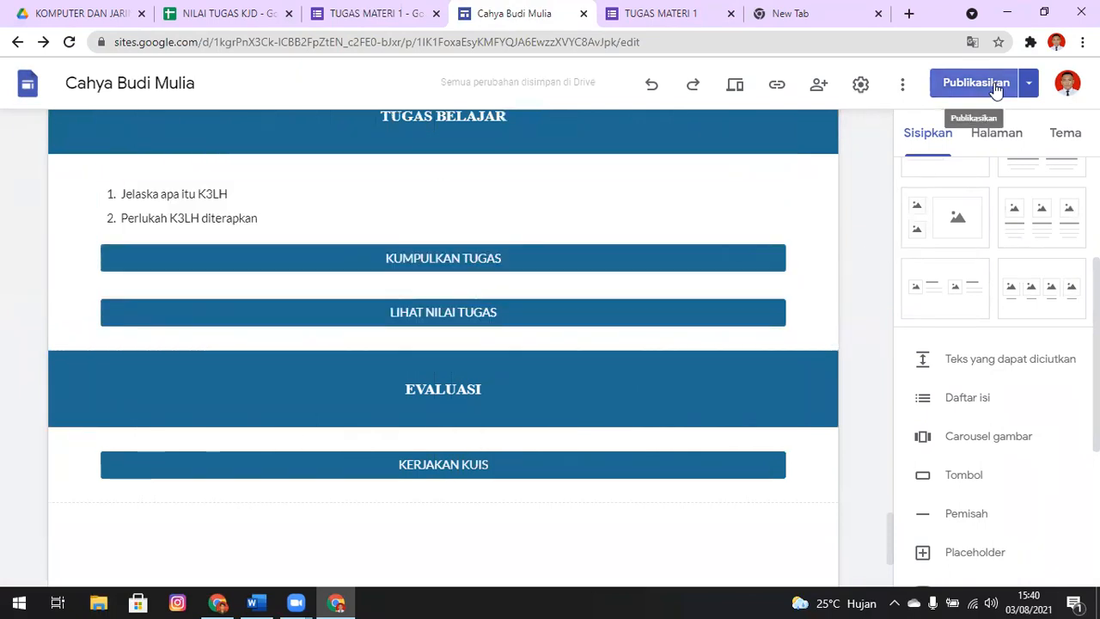
Preview the Materi 1 KJD page, change the preview to phone size and find its TUGAS BELAJAR section
{"action": "left_click", "coordinate": [735, 86]}
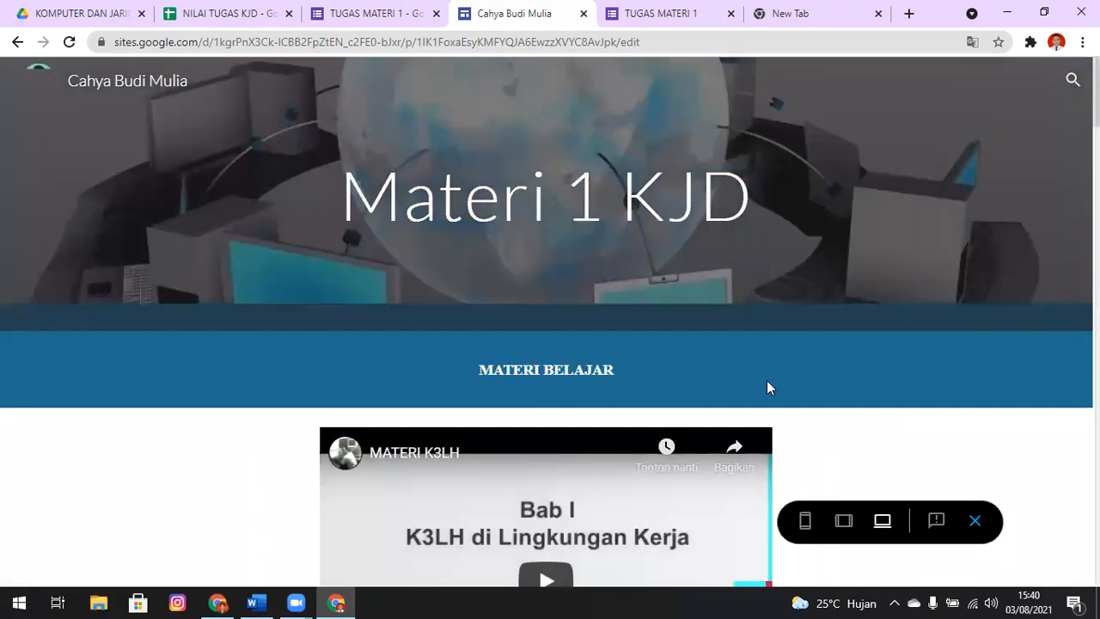
{"action": "scroll", "coordinate": [550, 344], "scroll_direction": "down", "scroll_amount": 5}
{"action": "scroll", "coordinate": [550, 343], "scroll_direction": "down", "scroll_amount": 15}
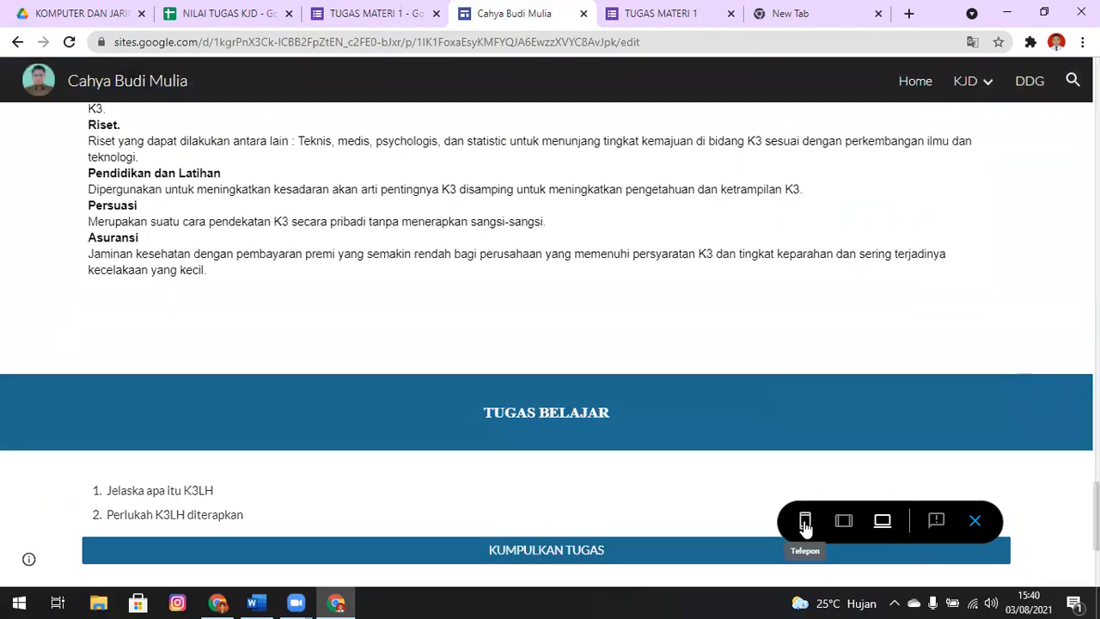
{"action": "left_click", "coordinate": [805, 521]}
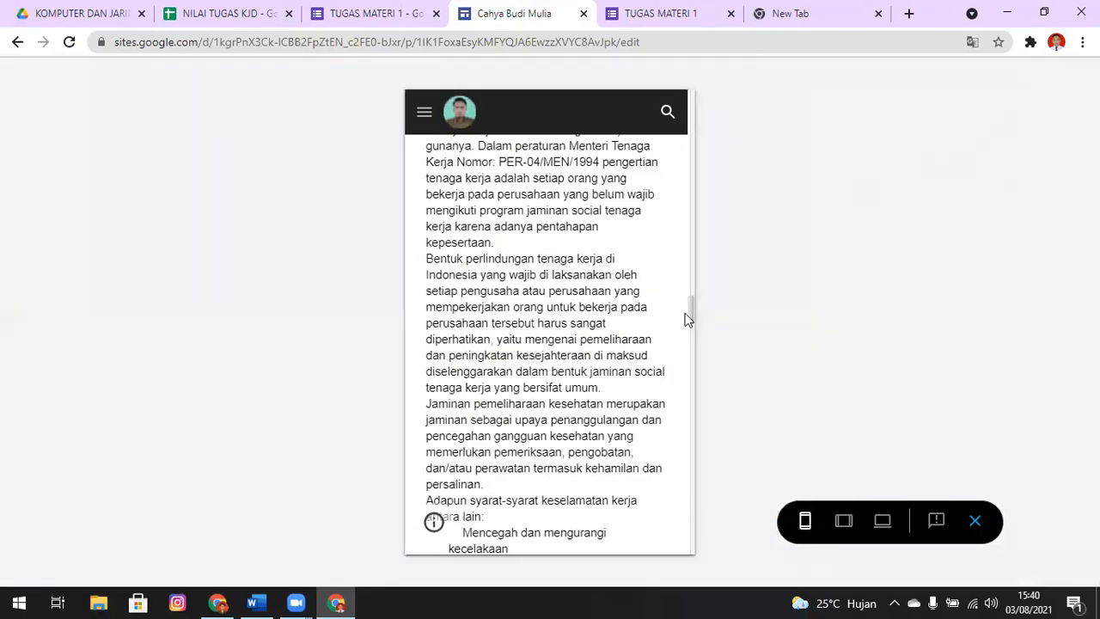
{"action": "left_click_drag", "start_coordinate": [693, 304], "coordinate": [697, 537]}
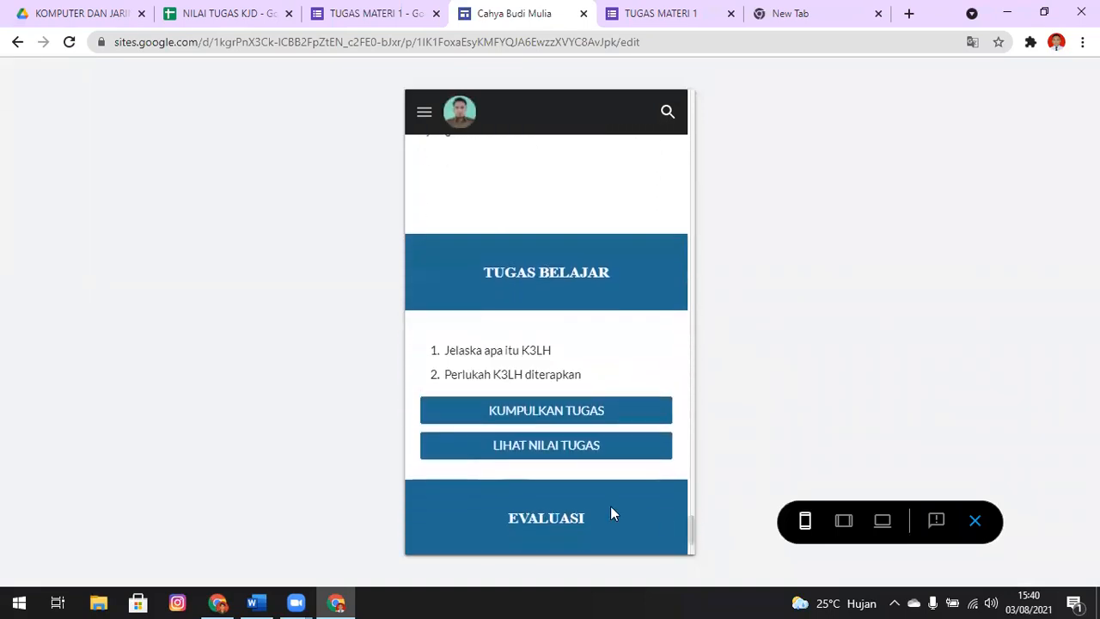
Test the LIHAT NILAI TUGAS button and look through the published X TKJ 1 sheet
{"action": "left_click", "coordinate": [576, 450]}
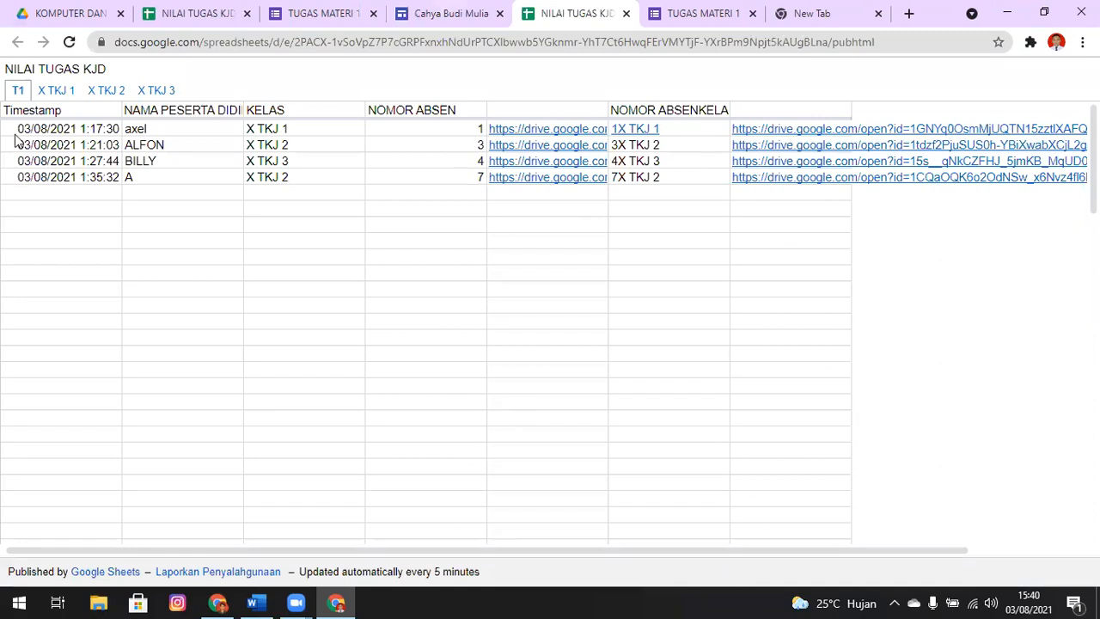
{"action": "left_click", "coordinate": [63, 91]}
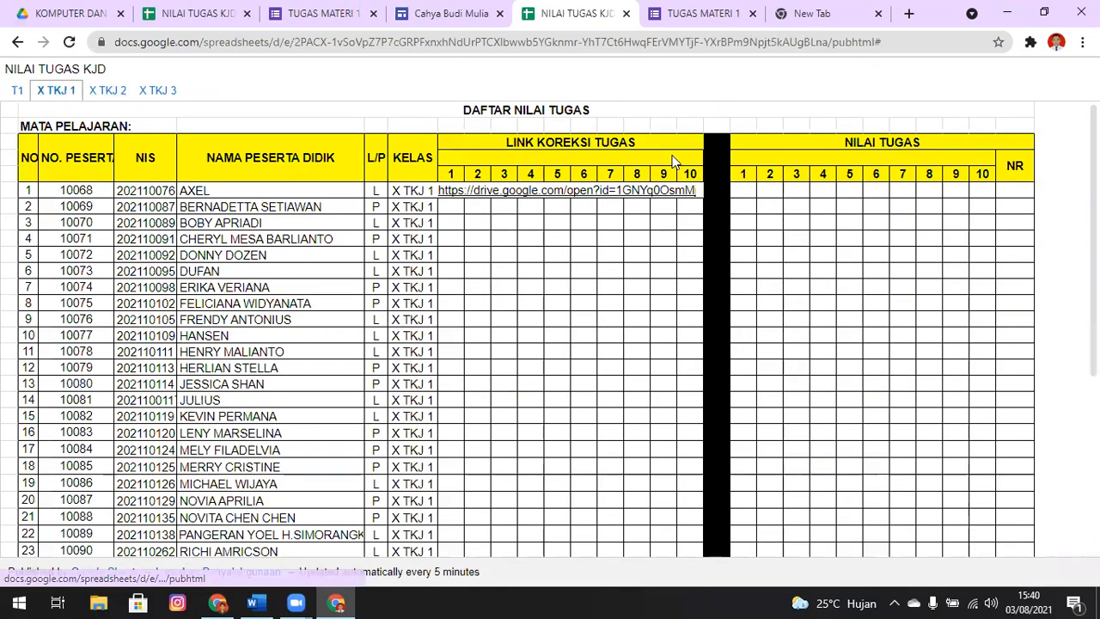
{"action": "scroll", "coordinate": [526, 326], "scroll_direction": "down", "scroll_amount": 3}
{"action": "scroll", "coordinate": [525, 326], "scroll_direction": "up", "scroll_amount": 3}
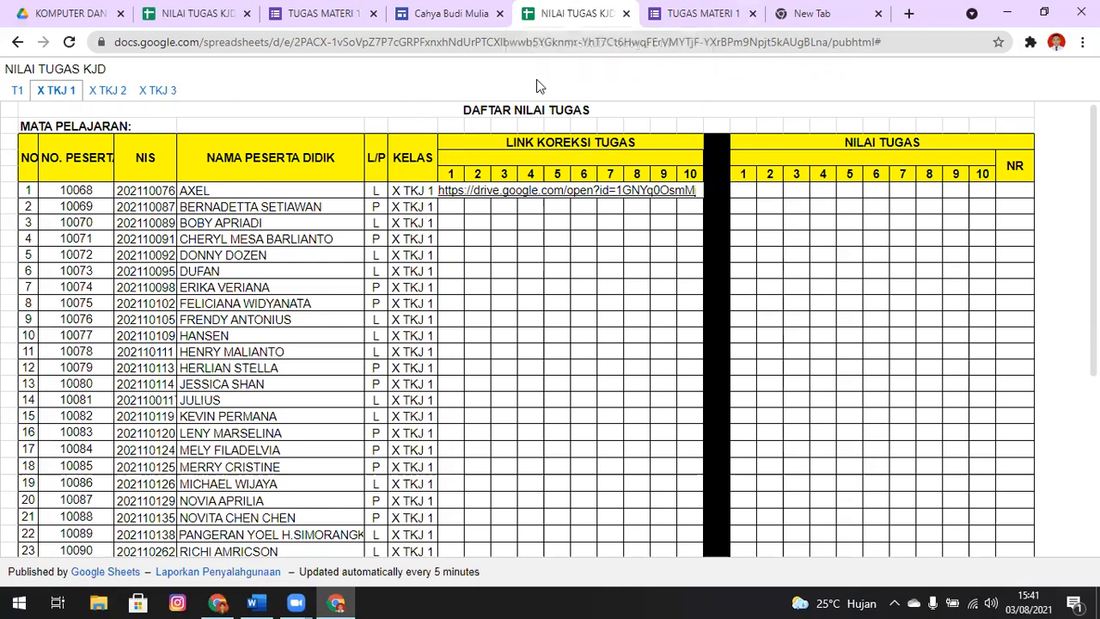
Close the Publikasikan di web dialog of the NILAI TUGAS KJD spreadsheet and examine the formulas in X TKJ 2 cell H6 and T1 cell F1
{"action": "left_click", "coordinate": [176, 12]}
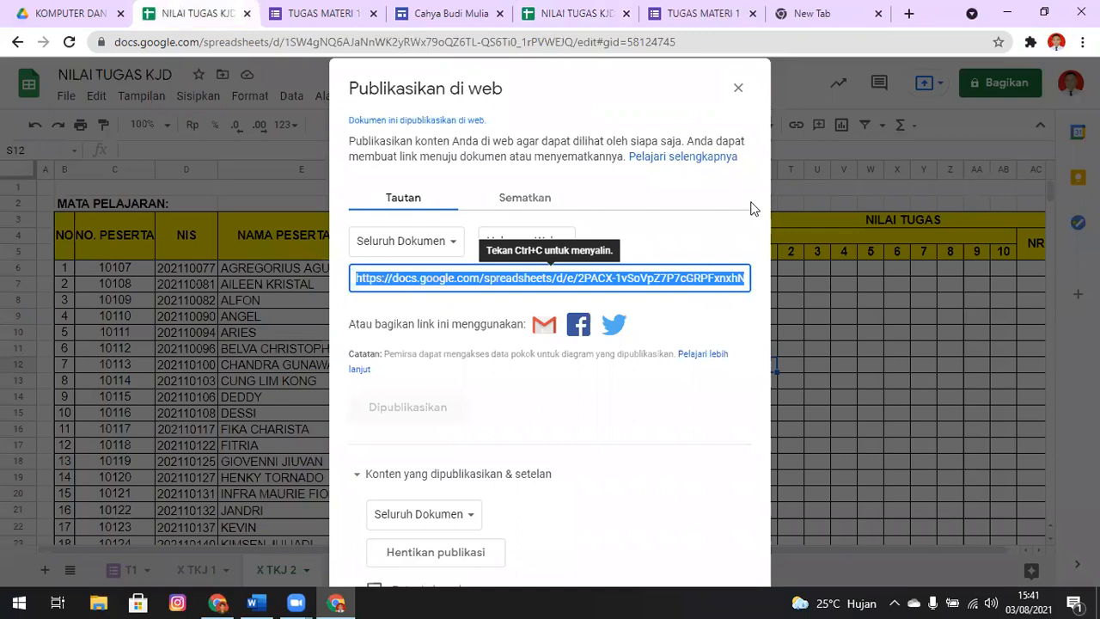
{"action": "left_click", "coordinate": [738, 88]}
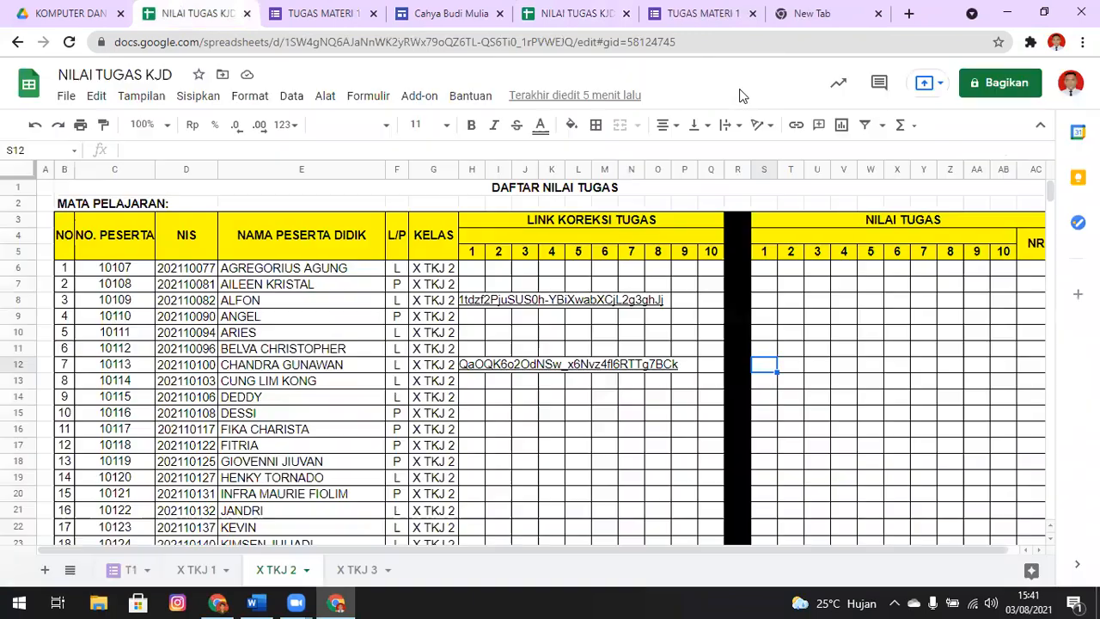
{"action": "left_click", "coordinate": [479, 273]}
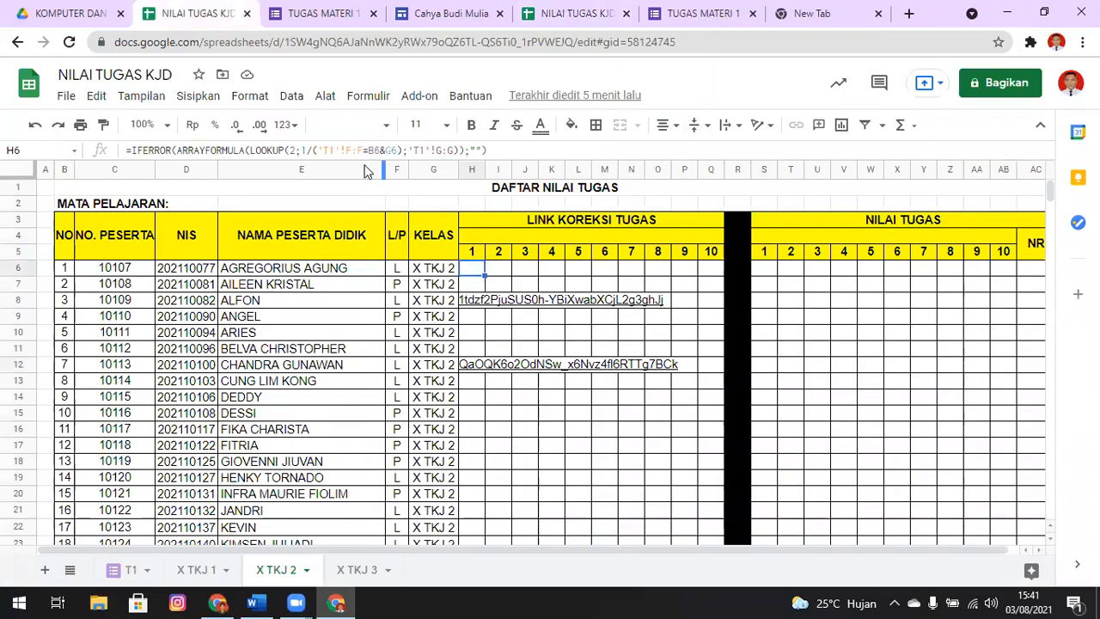
{"action": "left_click", "coordinate": [129, 570]}
{"action": "left_click", "coordinate": [718, 189]}
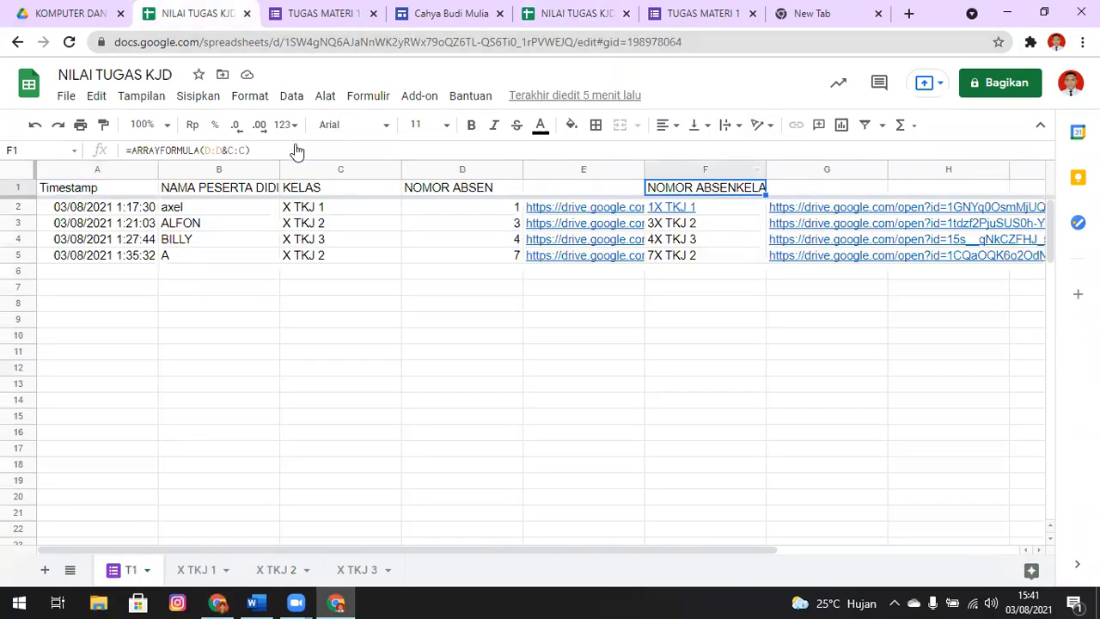